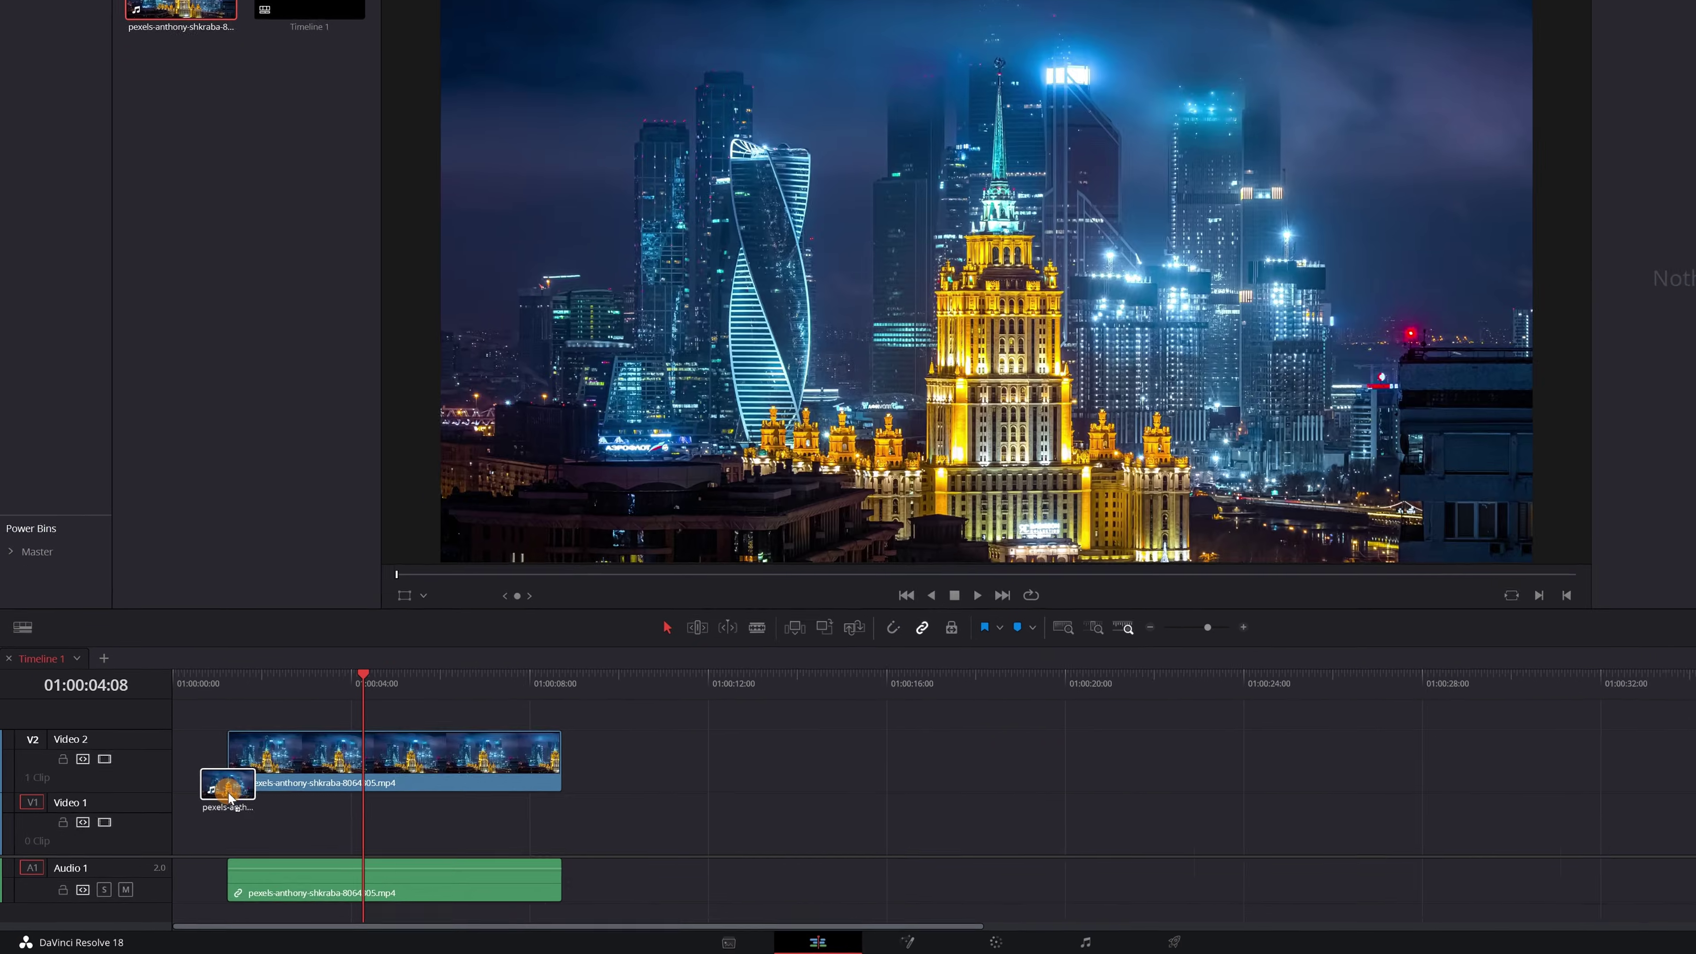
Step: Place the city video clip at the very start of the Video 2 track
{"action": "left_click_drag", "start_coordinate": [450, 696], "coordinate": [472, 695]}
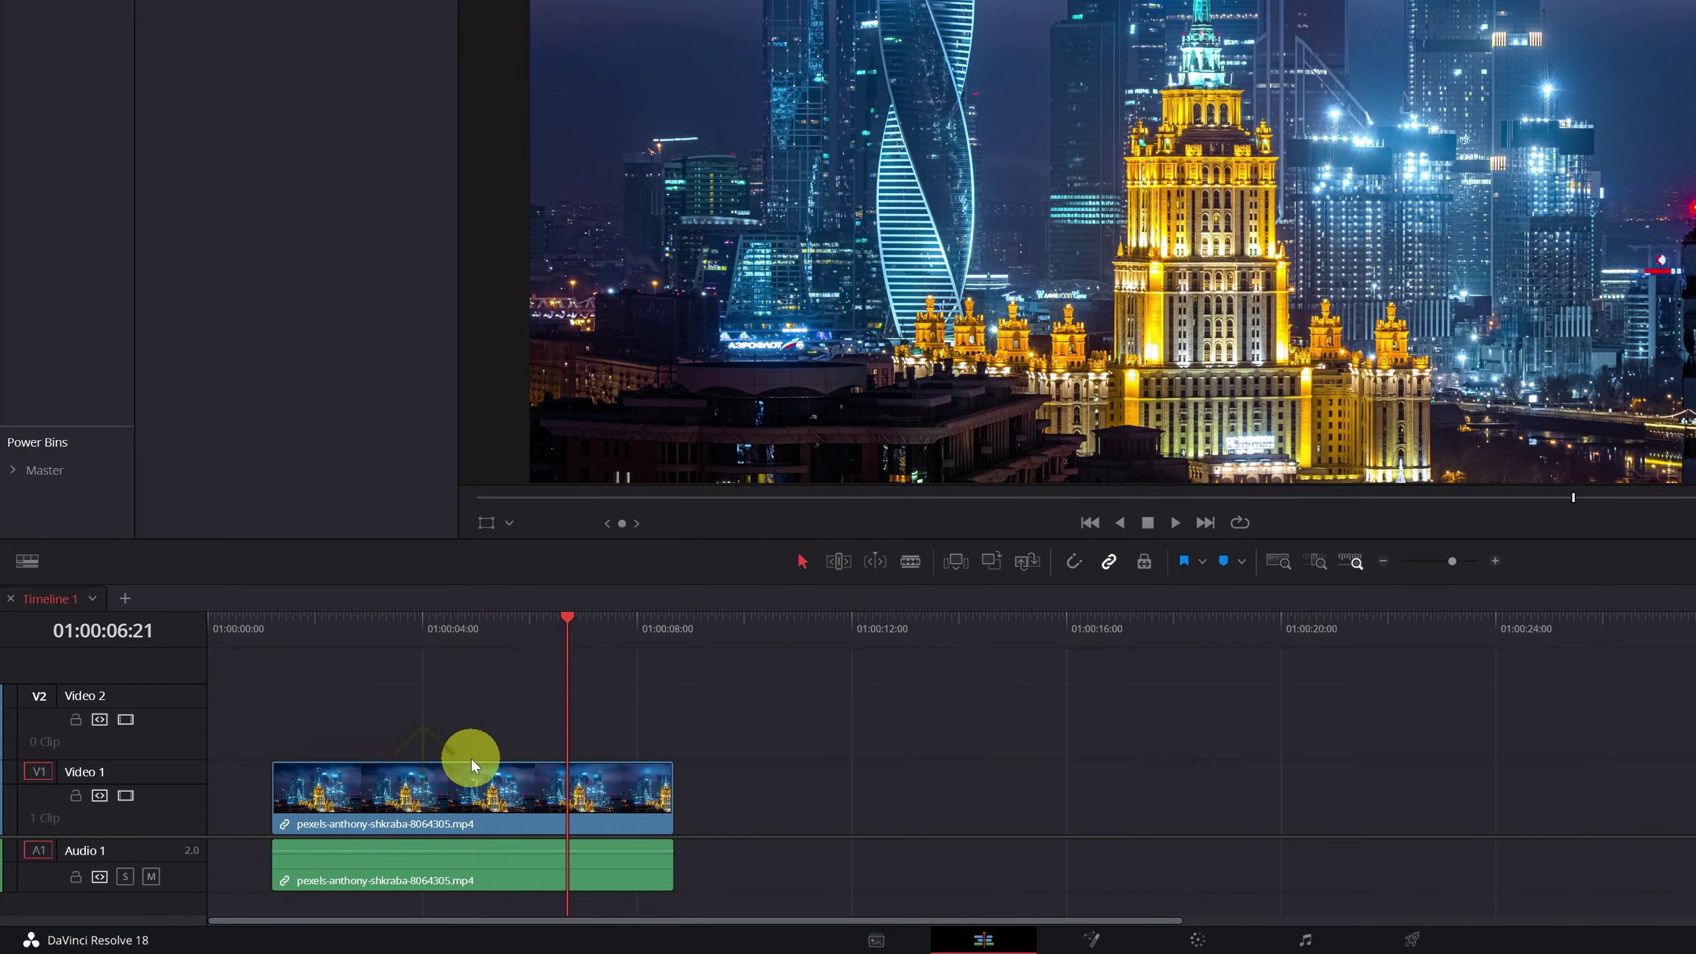
{"action": "left_click", "coordinate": [449, 785]}
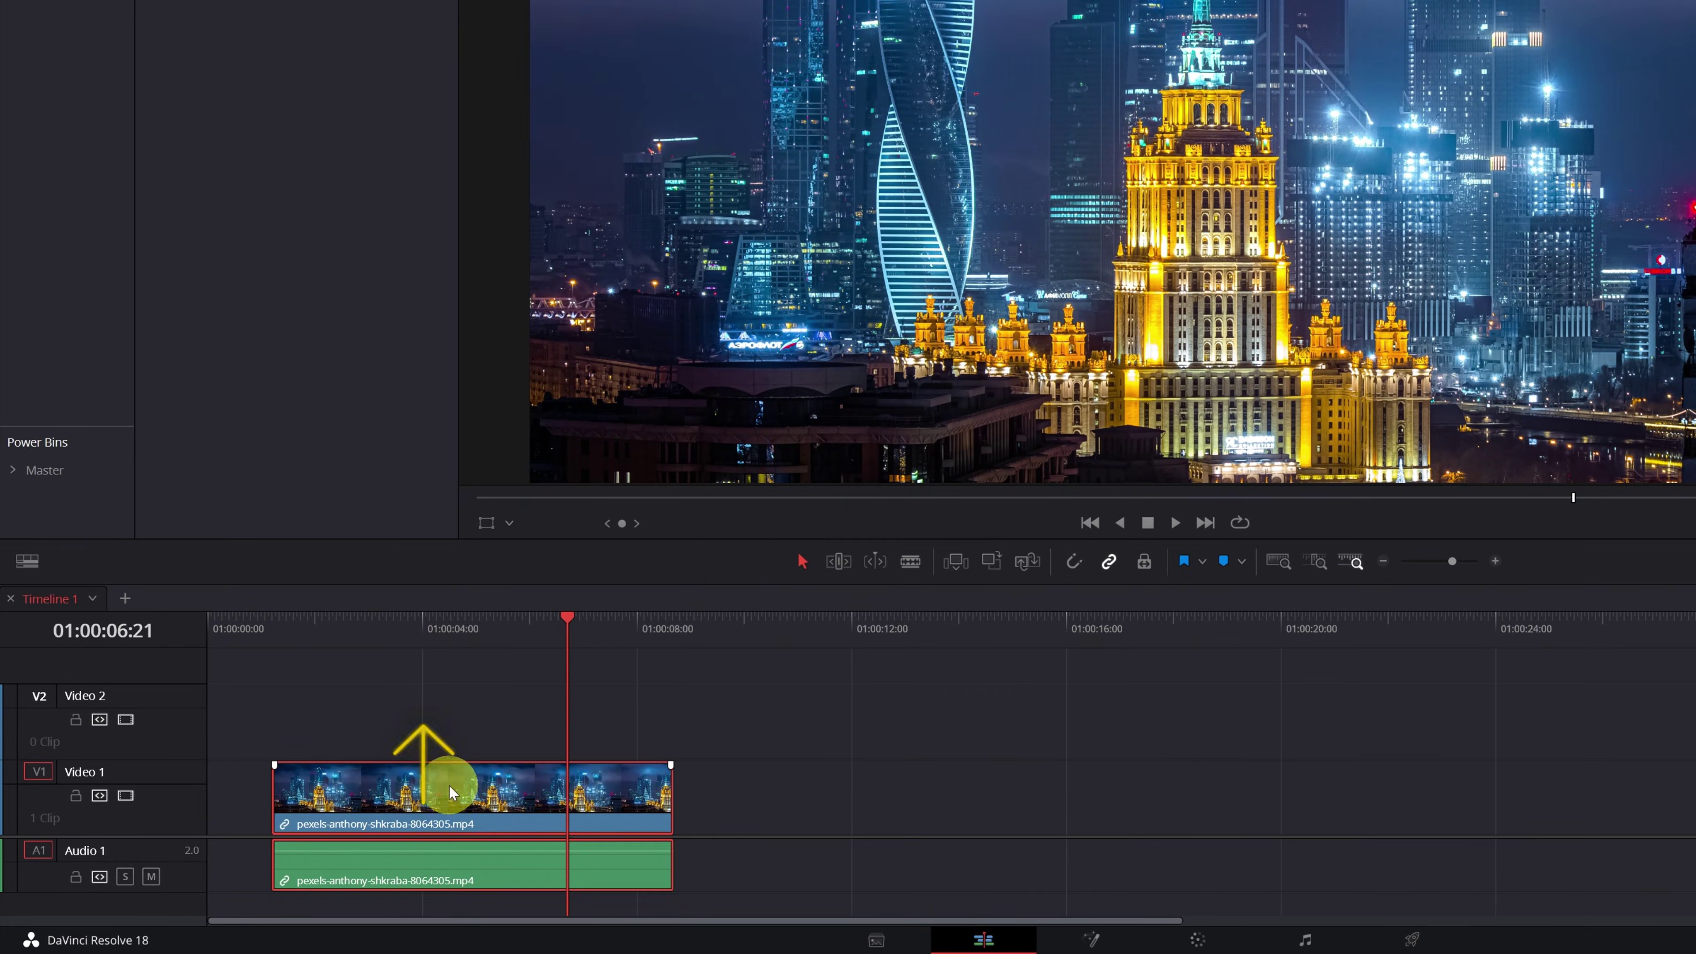
{"action": "left_click_drag", "start_coordinate": [422, 802], "coordinate": [349, 738]}
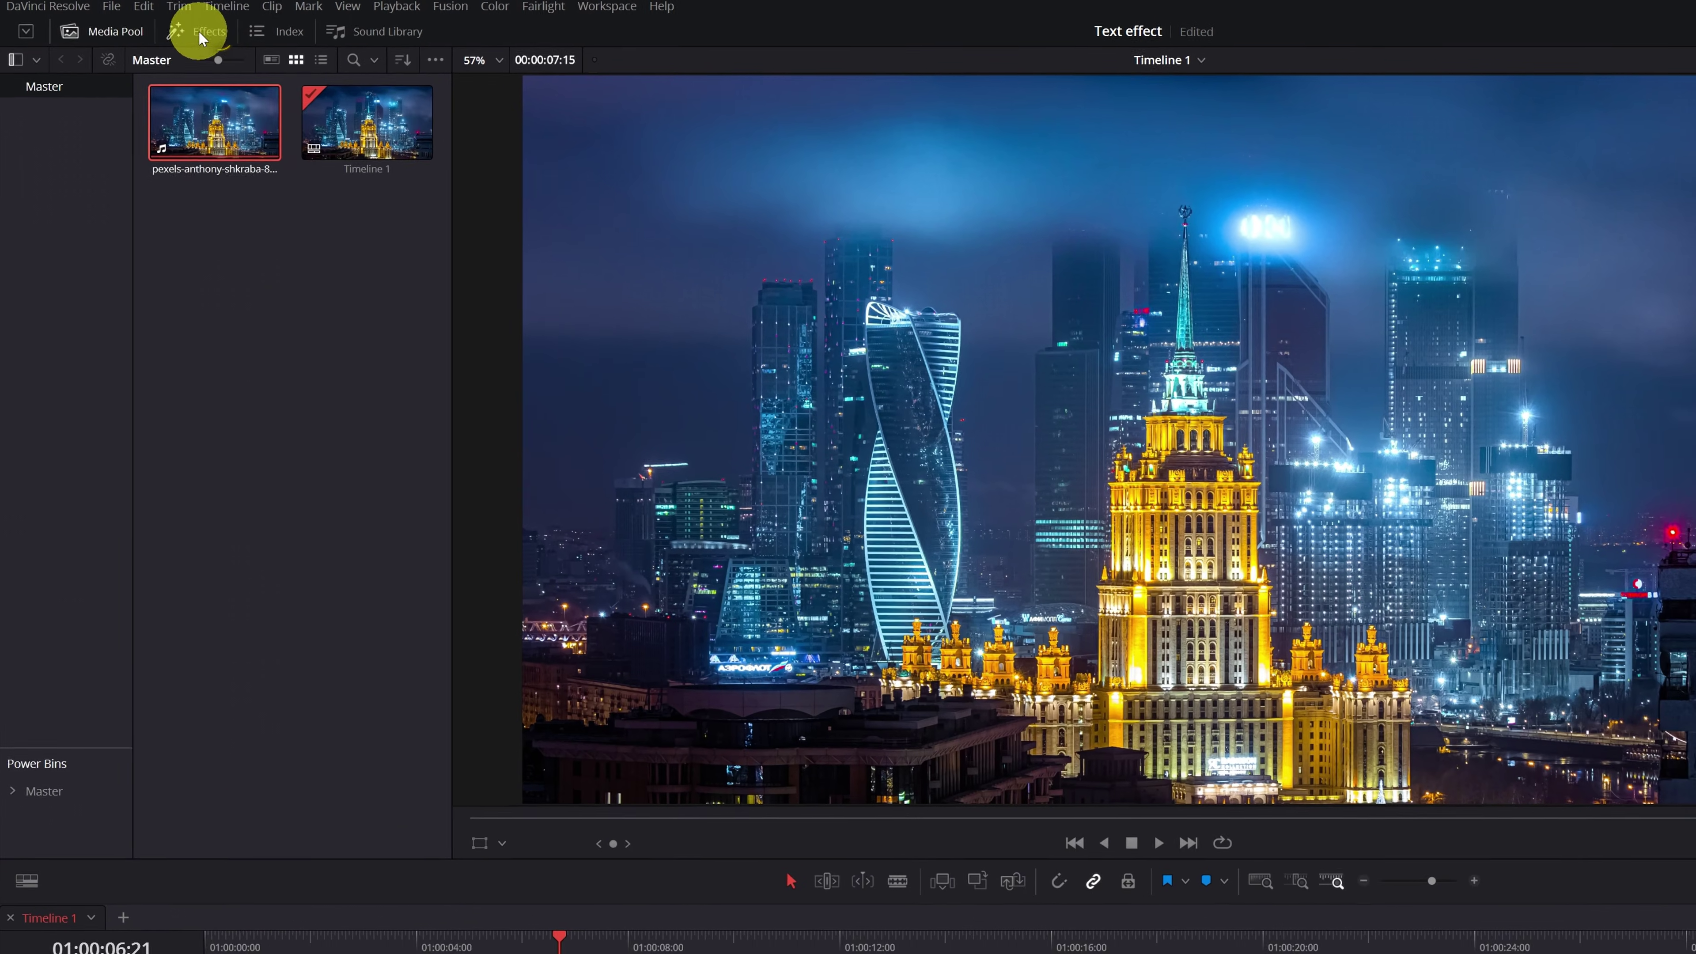
Step: Add a Text+ title to the start of the Video 1 track, beneath the city clip
{"action": "left_click", "coordinate": [174, 29]}
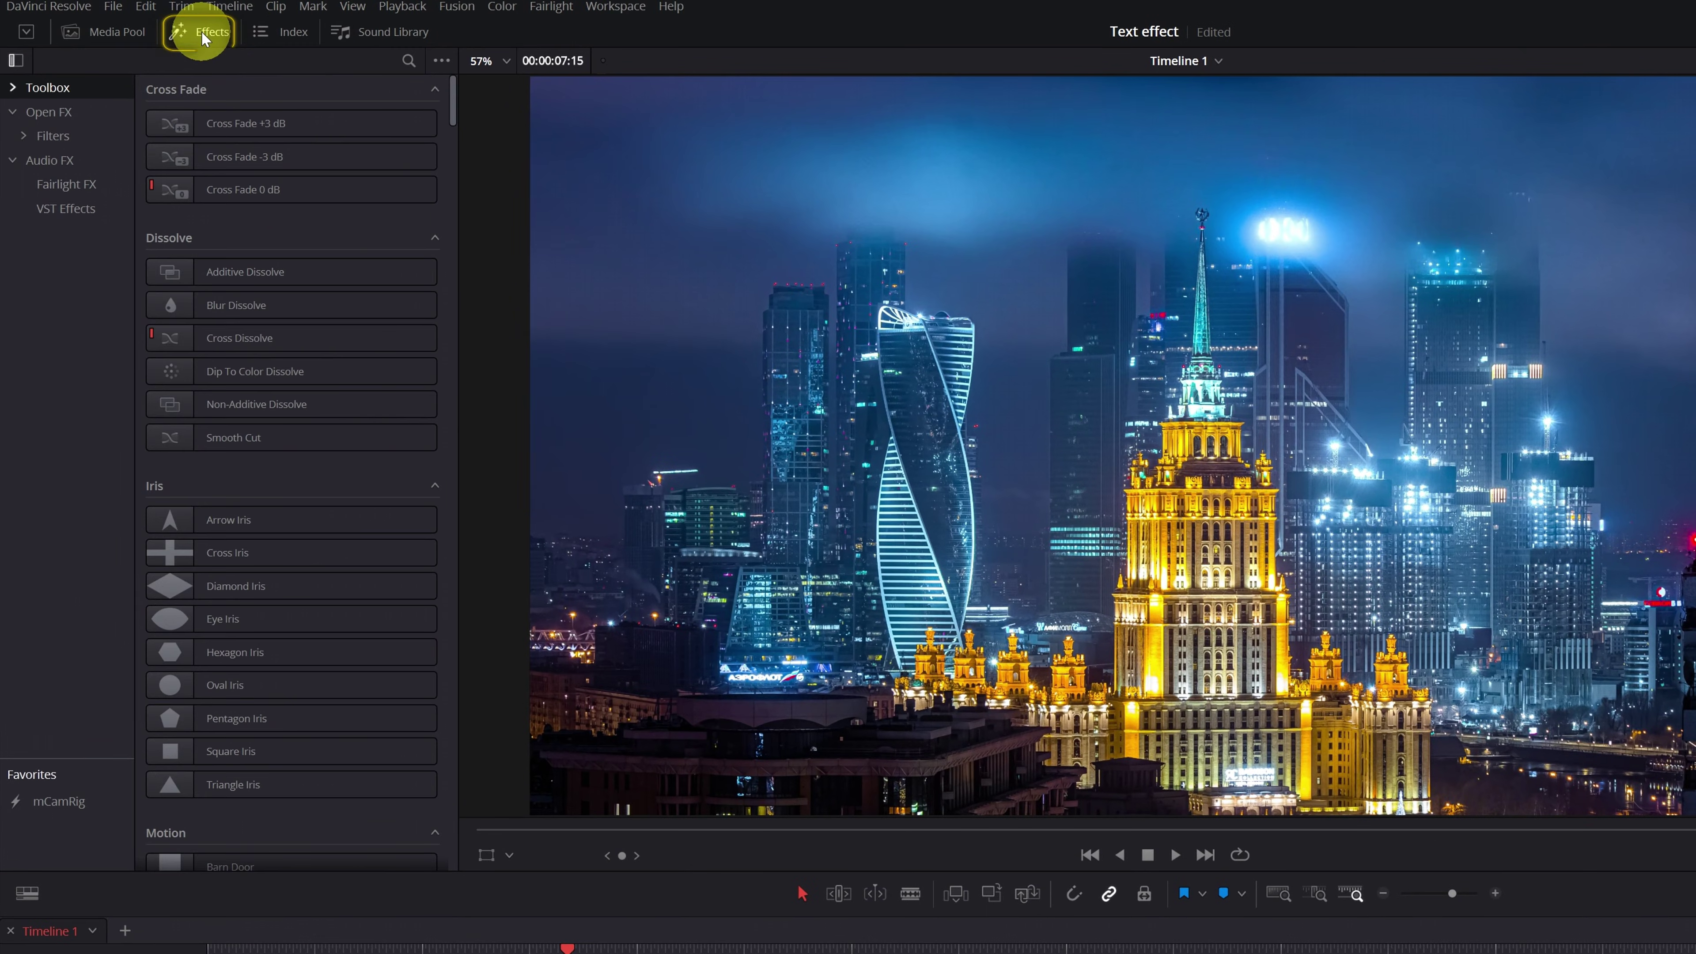
{"action": "left_click", "coordinate": [12, 90]}
{"action": "left_click", "coordinate": [52, 164]}
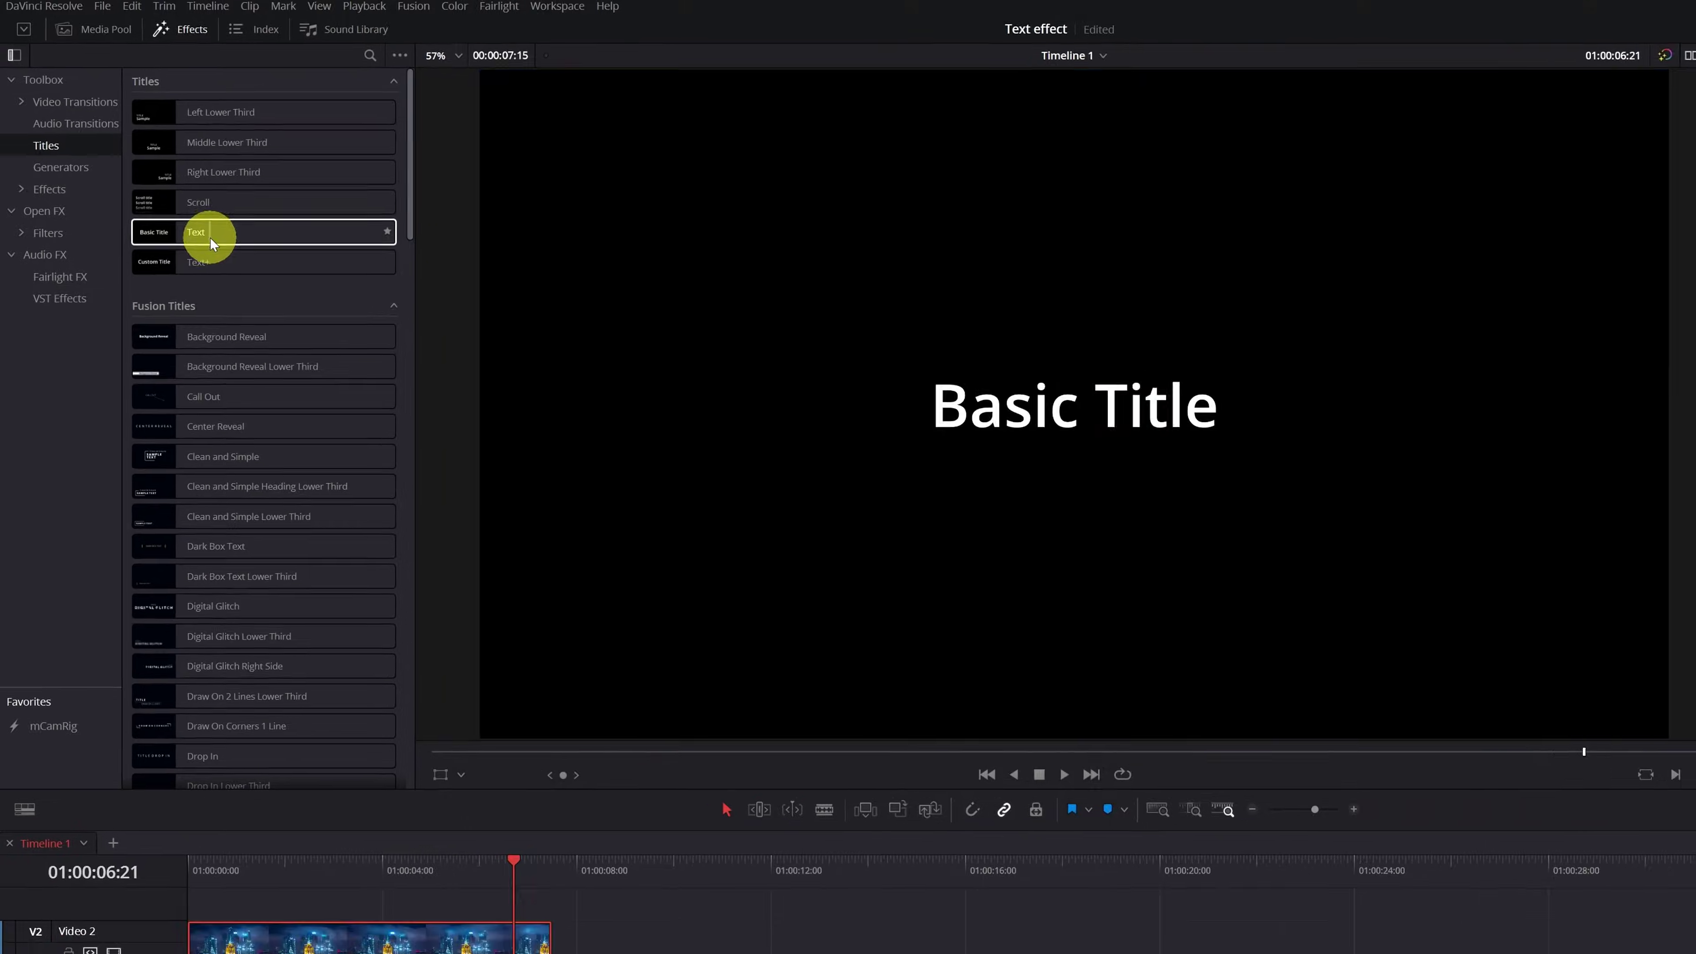
{"action": "left_click", "coordinate": [223, 289]}
{"action": "left_click_drag", "start_coordinate": [165, 210], "coordinate": [204, 798]}
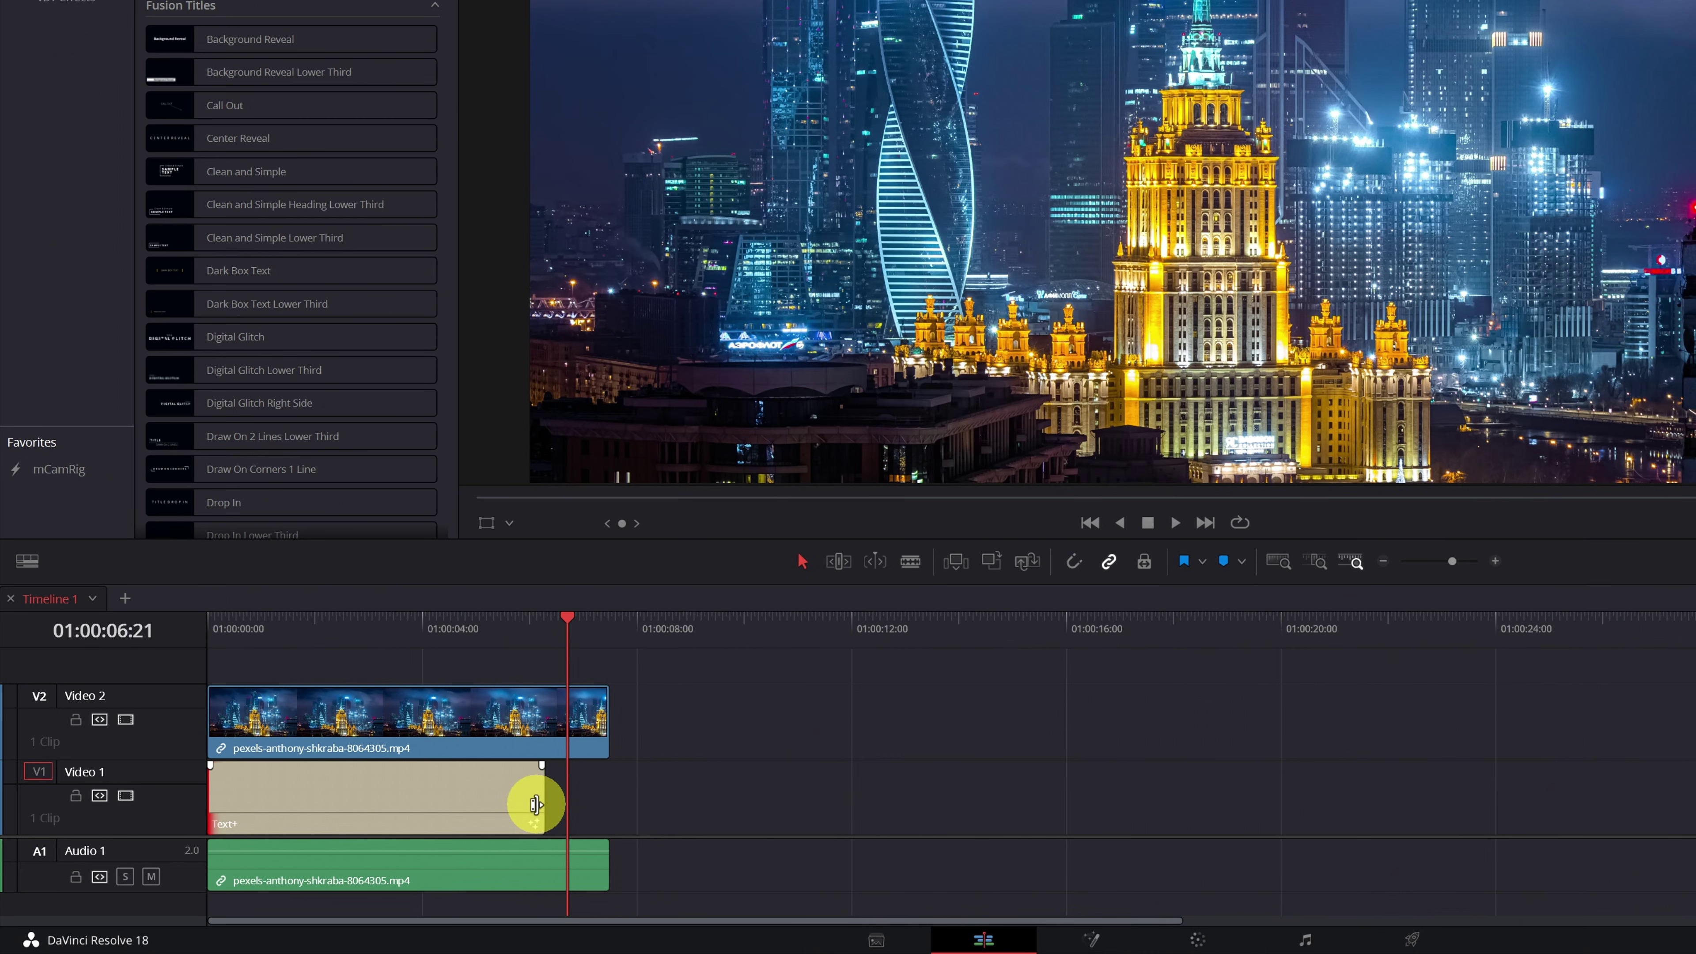
Step: Extend the Text+ title to the end of the city clip and move the playhead to 01:00:02:16
{"action": "left_click_drag", "start_coordinate": [535, 804], "coordinate": [601, 804]}
{"action": "left_click_drag", "start_coordinate": [601, 624], "coordinate": [608, 659]}
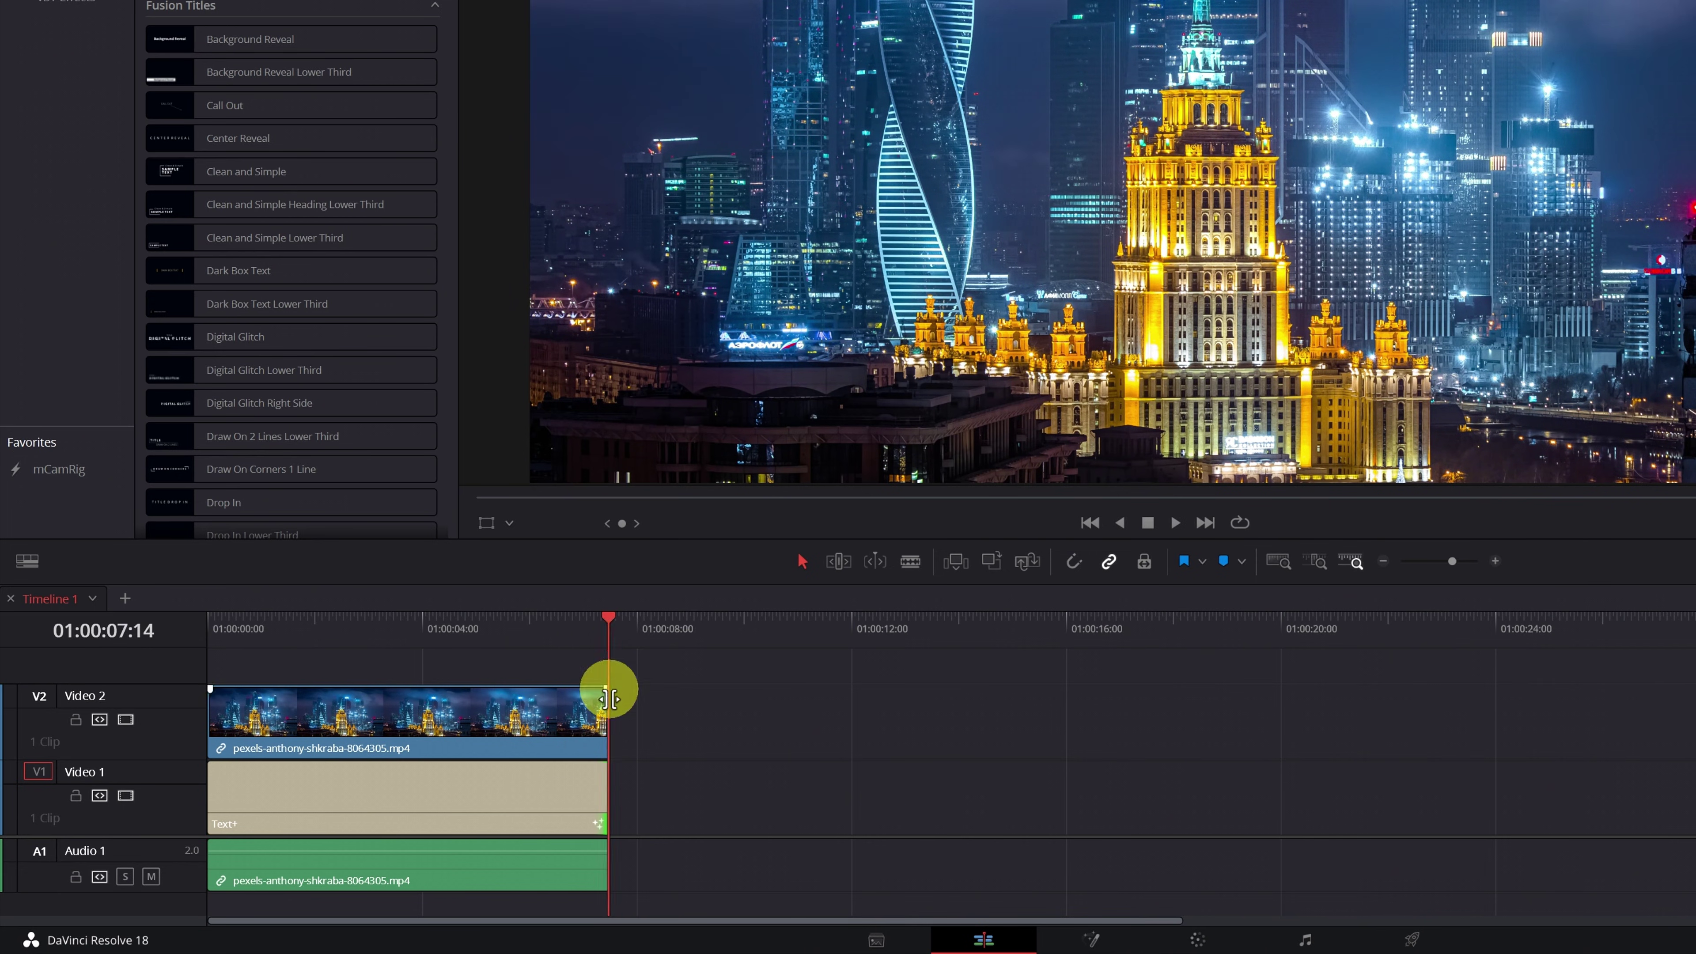
{"action": "left_click_drag", "start_coordinate": [338, 644], "coordinate": [344, 644]}
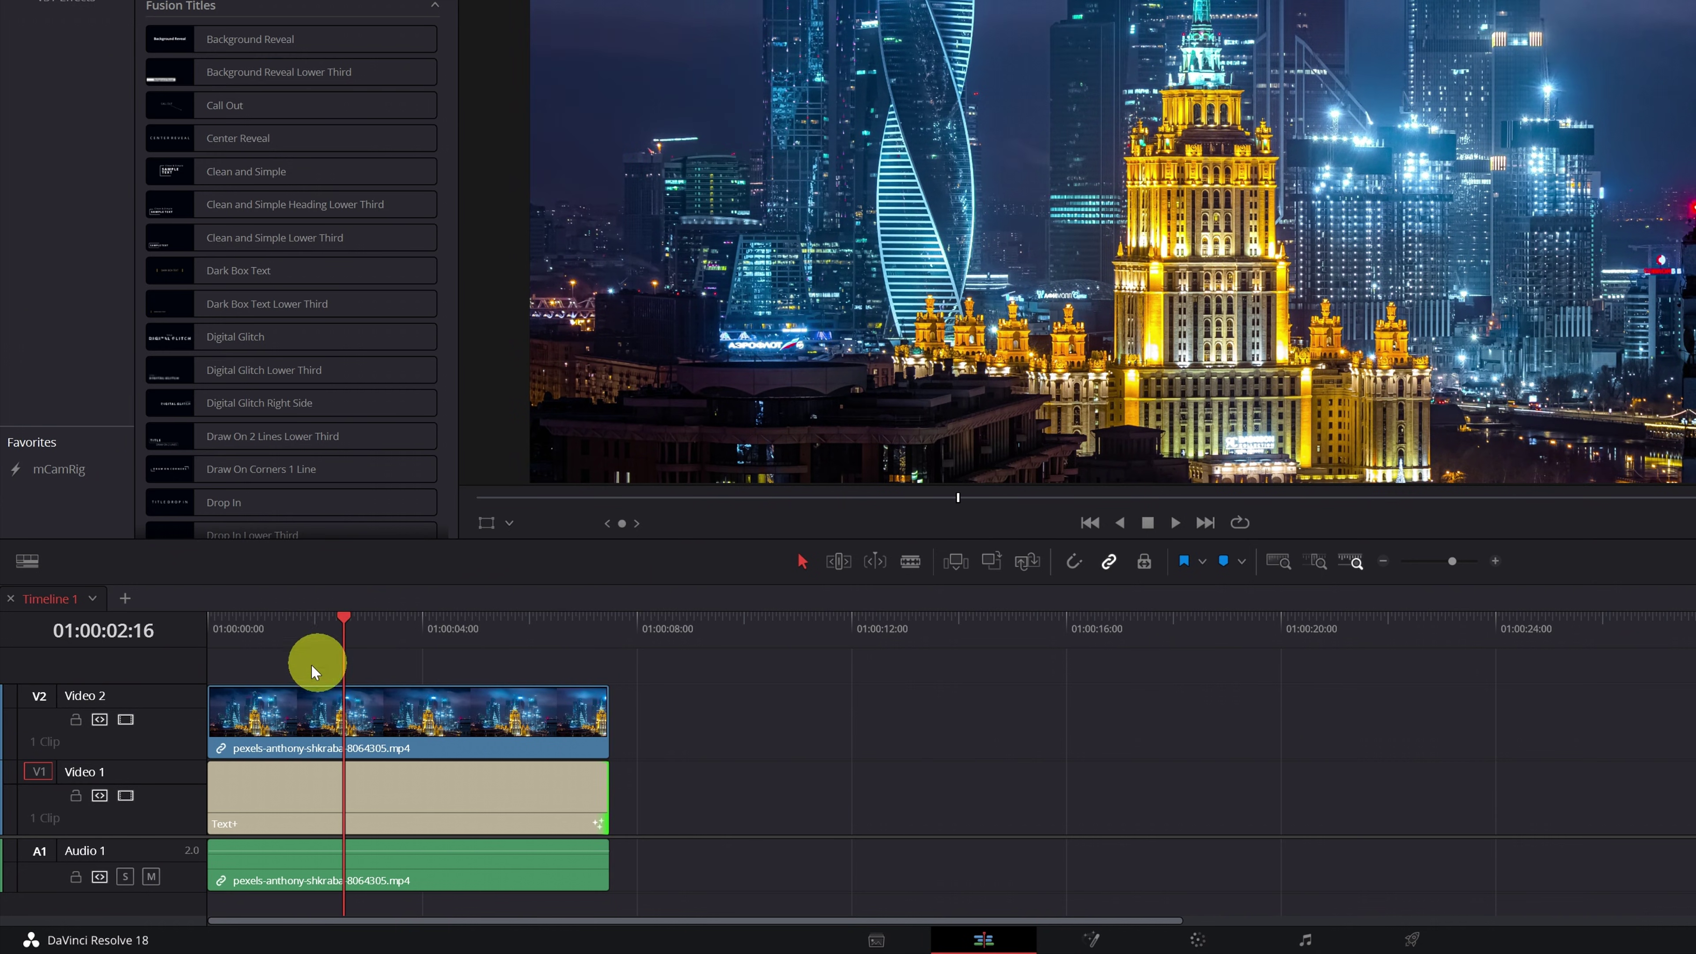
Step: Hide the Video 2 track and change the Text+ title's wording to CITY
{"action": "left_click", "coordinate": [126, 720]}
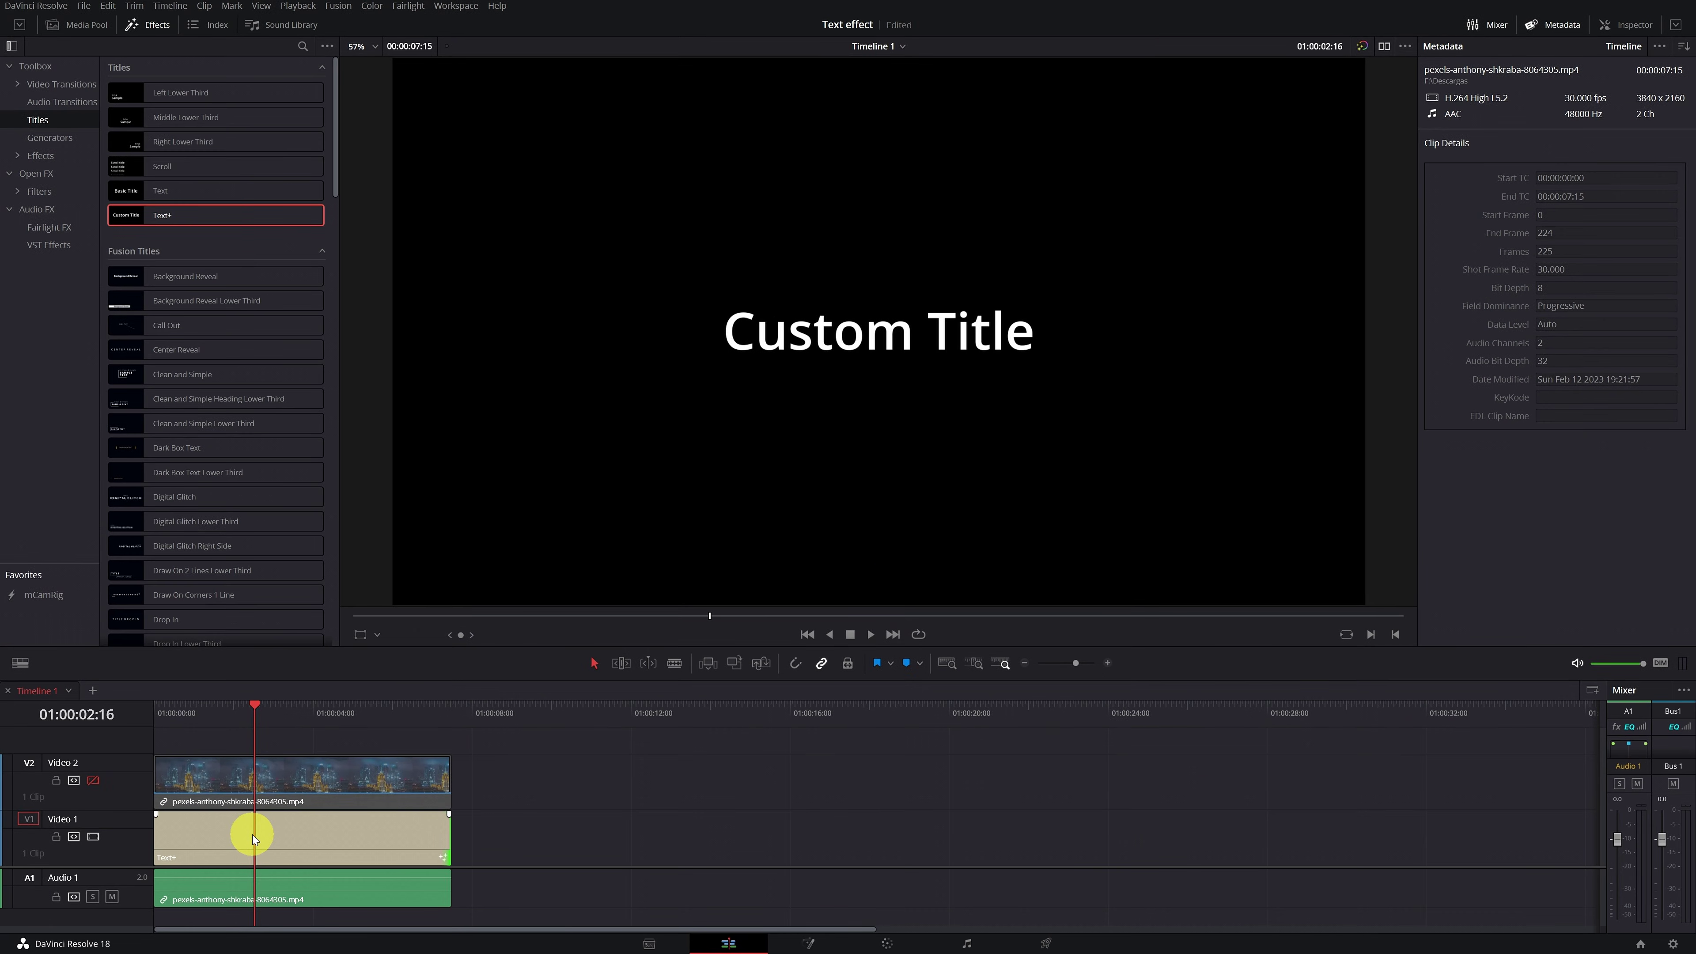
{"action": "left_click", "coordinate": [256, 842]}
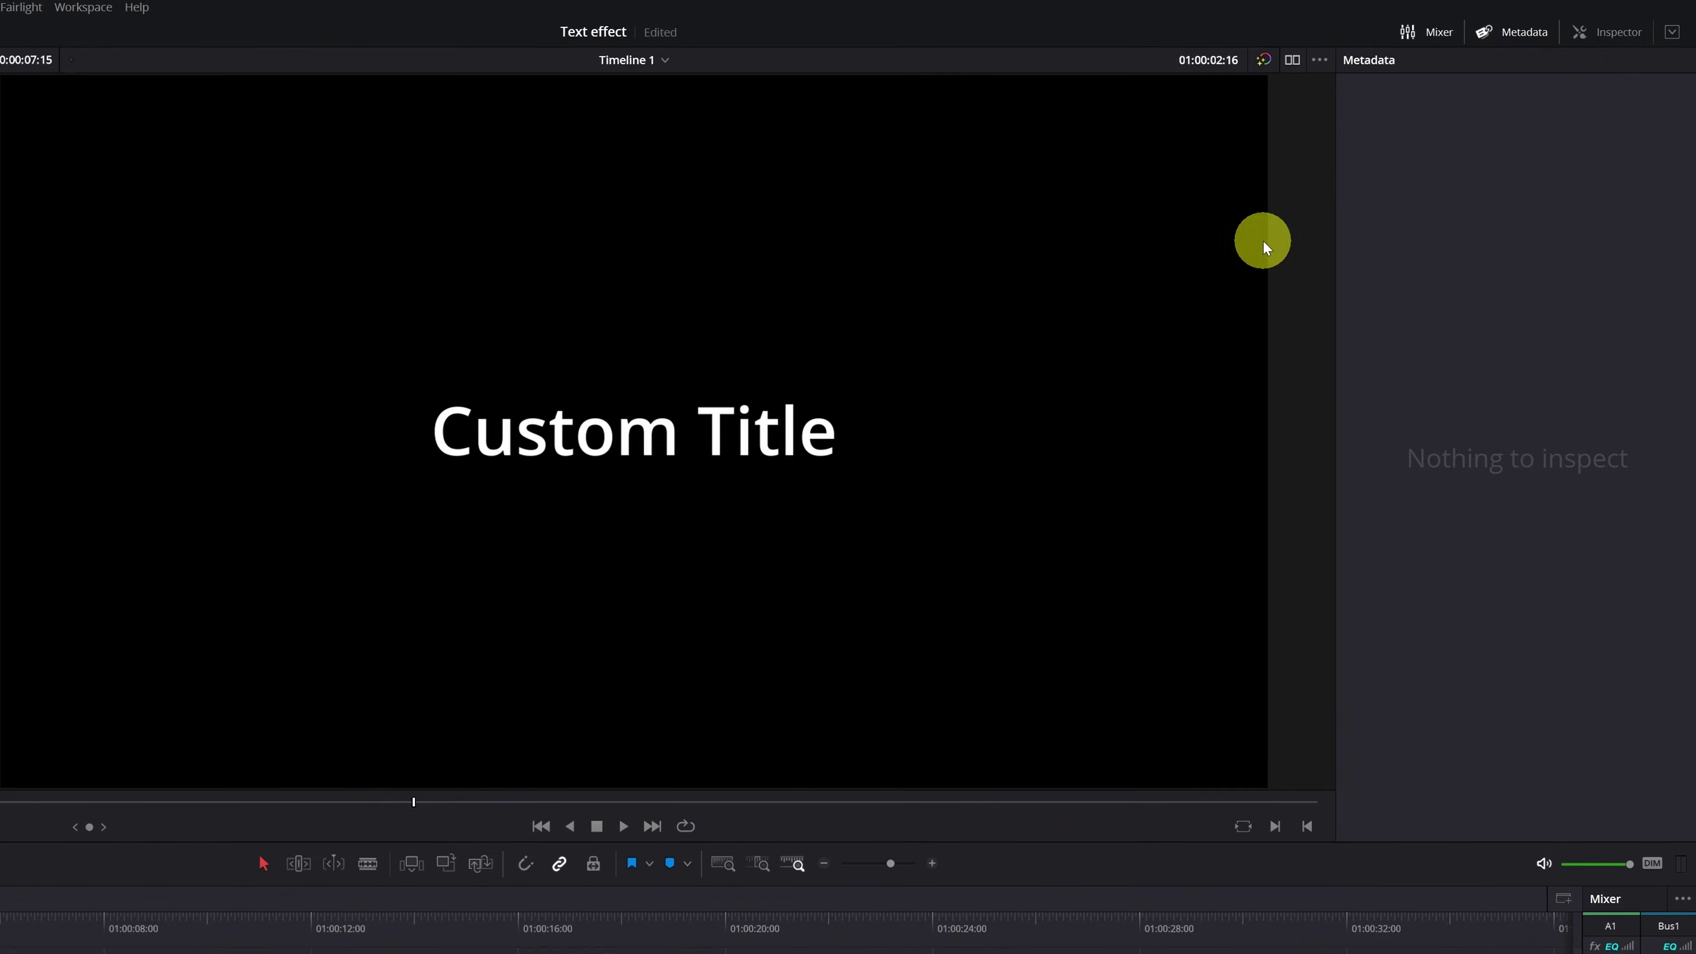
{"action": "left_click", "coordinate": [1593, 52]}
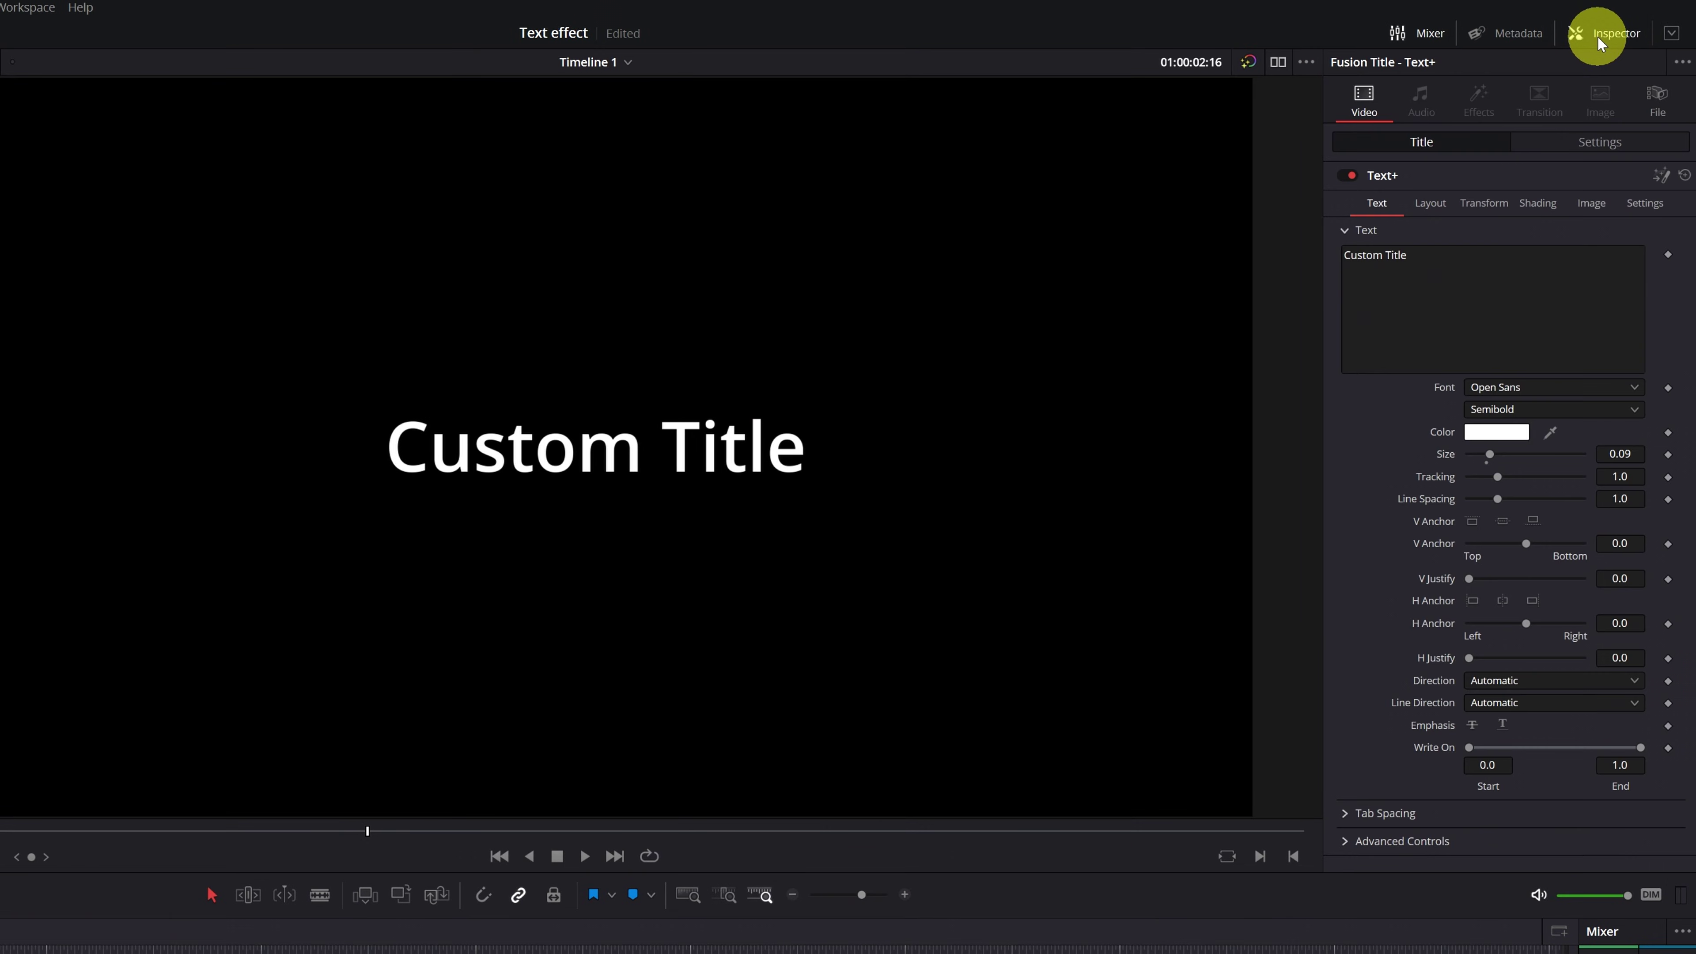
{"action": "left_click_drag", "start_coordinate": [1431, 254], "coordinate": [1318, 250]}
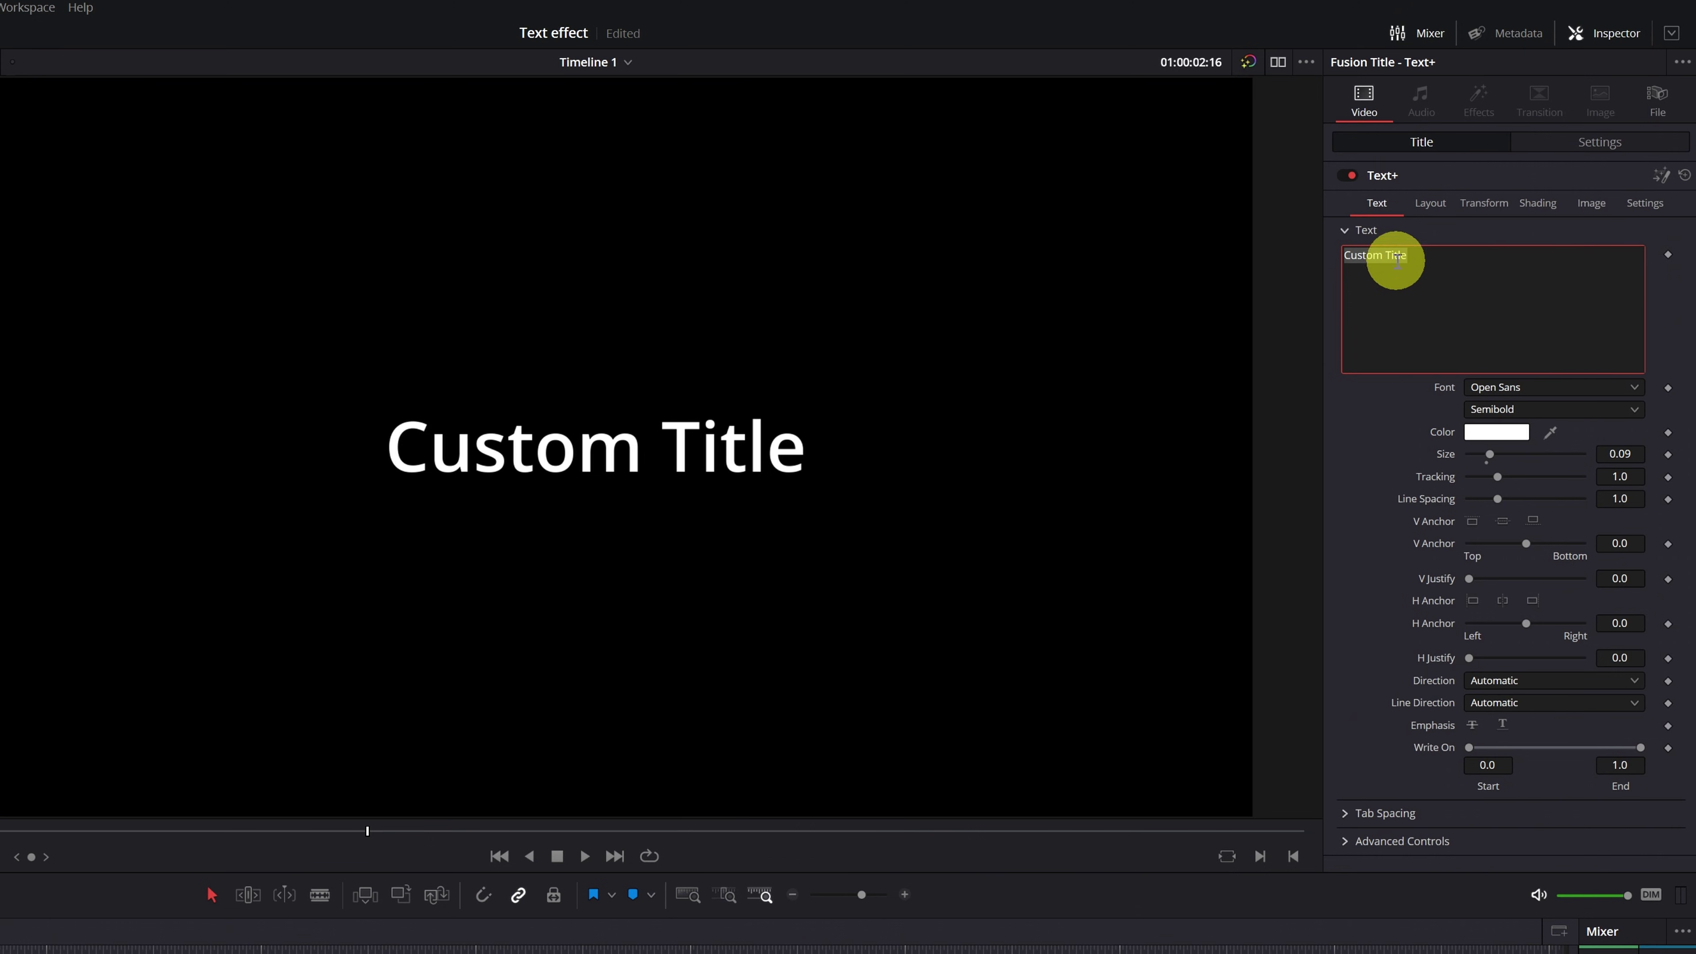
{"action": "type", "text": "CITY"}
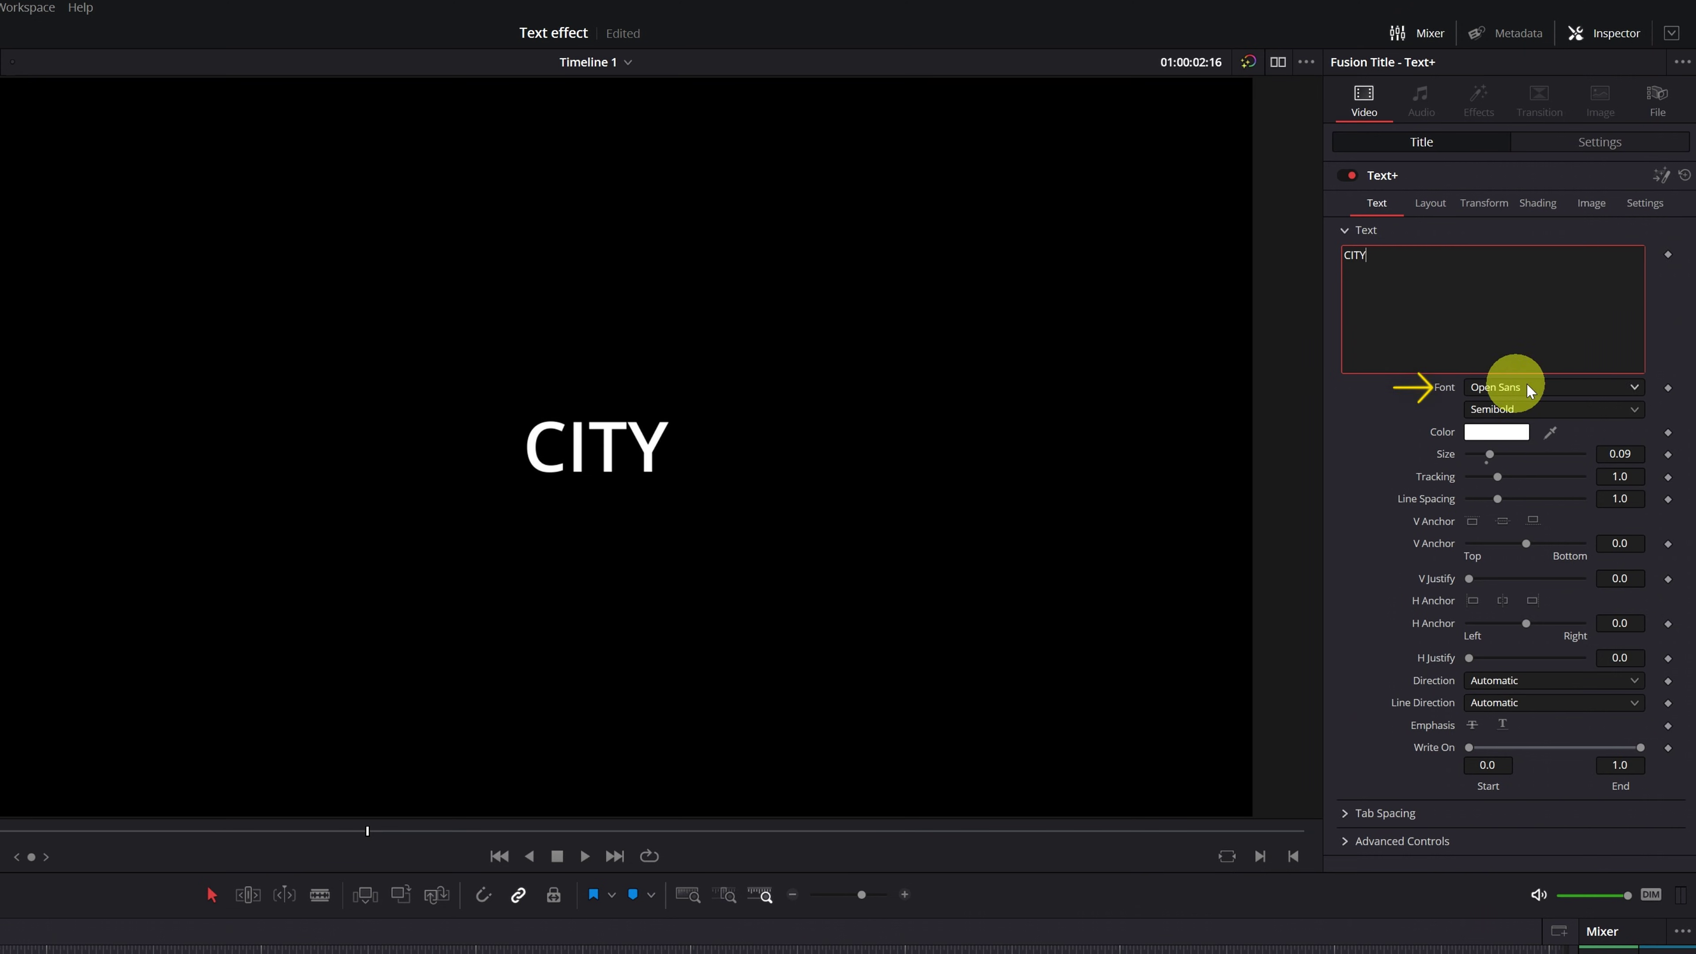
Step: Set the CITY title's font to Impact and its size to 0.8
{"action": "left_click", "coordinate": [1629, 391]}
{"action": "key", "text": "i"}
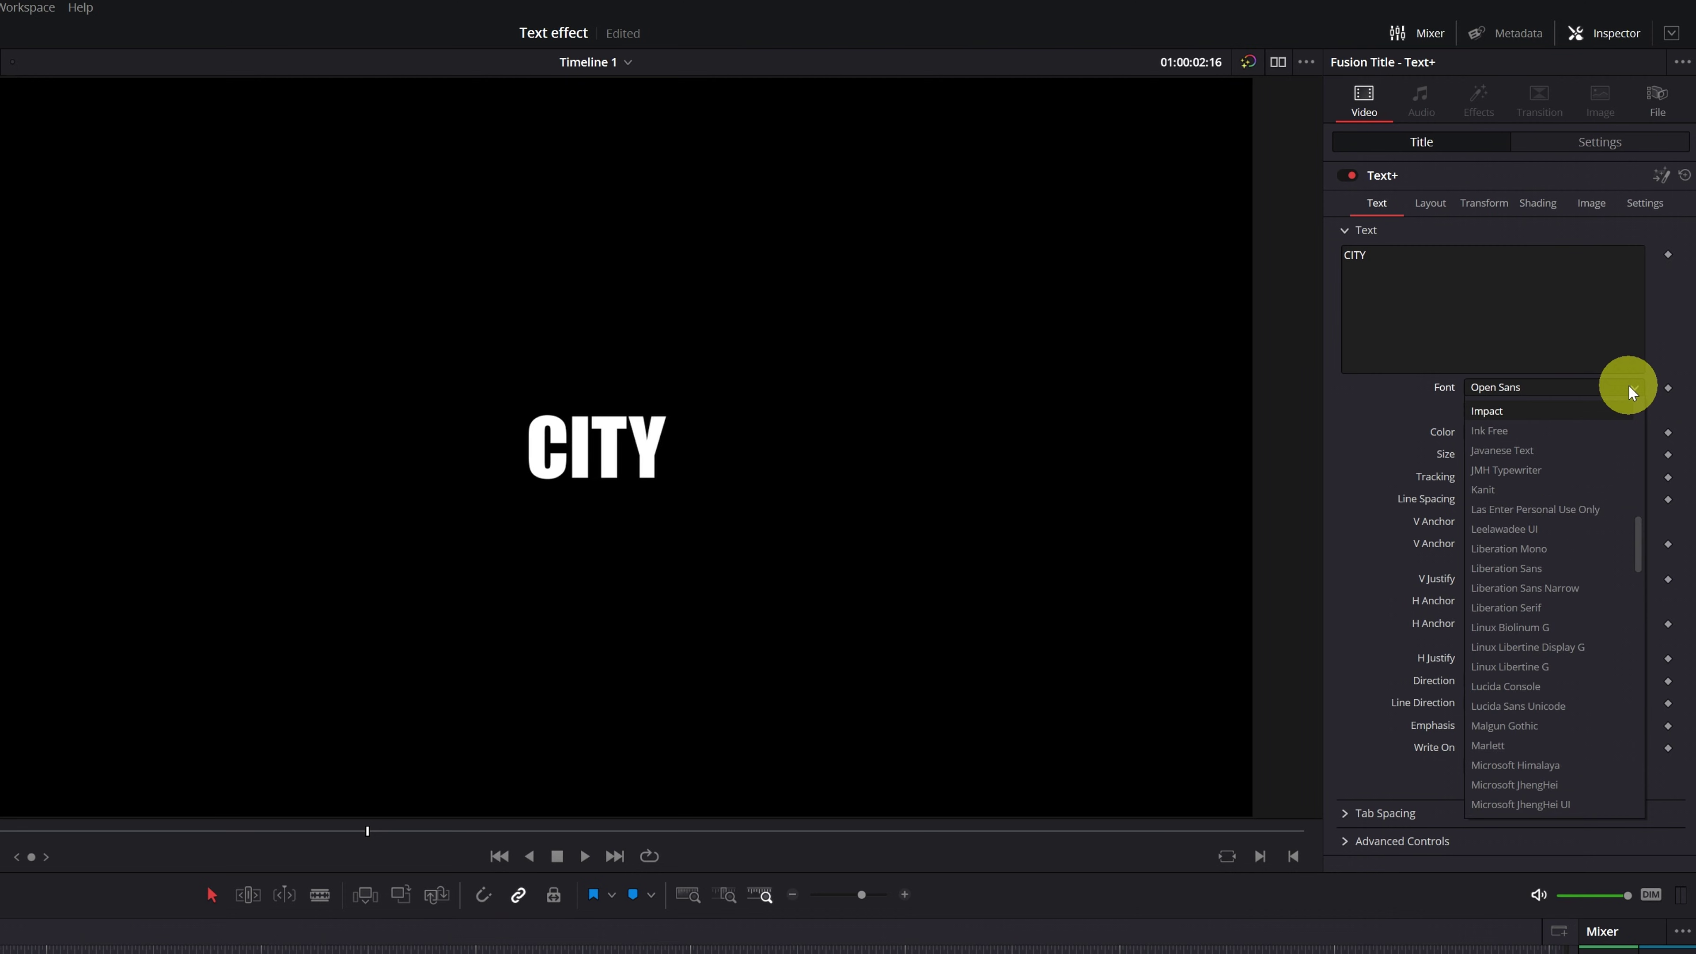
{"action": "key", "text": "Return"}
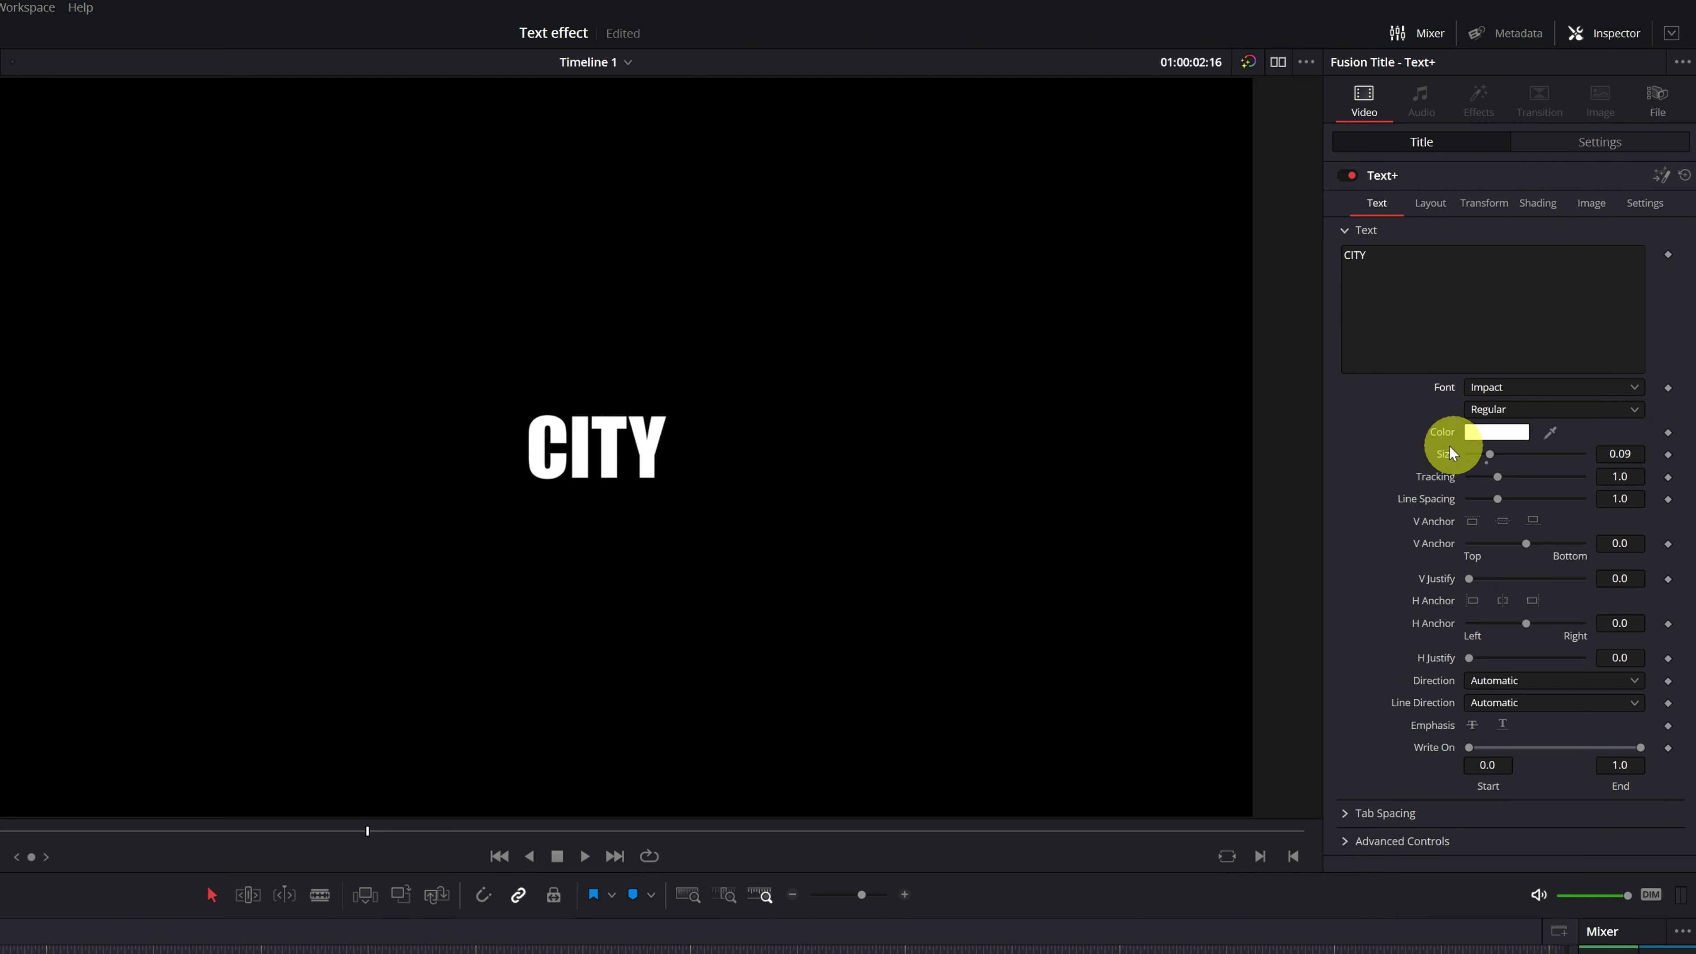
{"action": "left_click", "coordinate": [1618, 454]}
{"action": "mouse_move", "coordinate": [1617, 454]}
{"action": "left_mouse_down"}
{"action": "mouse_move", "coordinate": [542, 406]}
{"action": "mouse_move", "coordinate": [553, 519]}
{"action": "mouse_move", "coordinate": [1629, 453]}
{"action": "left_mouse_up"}
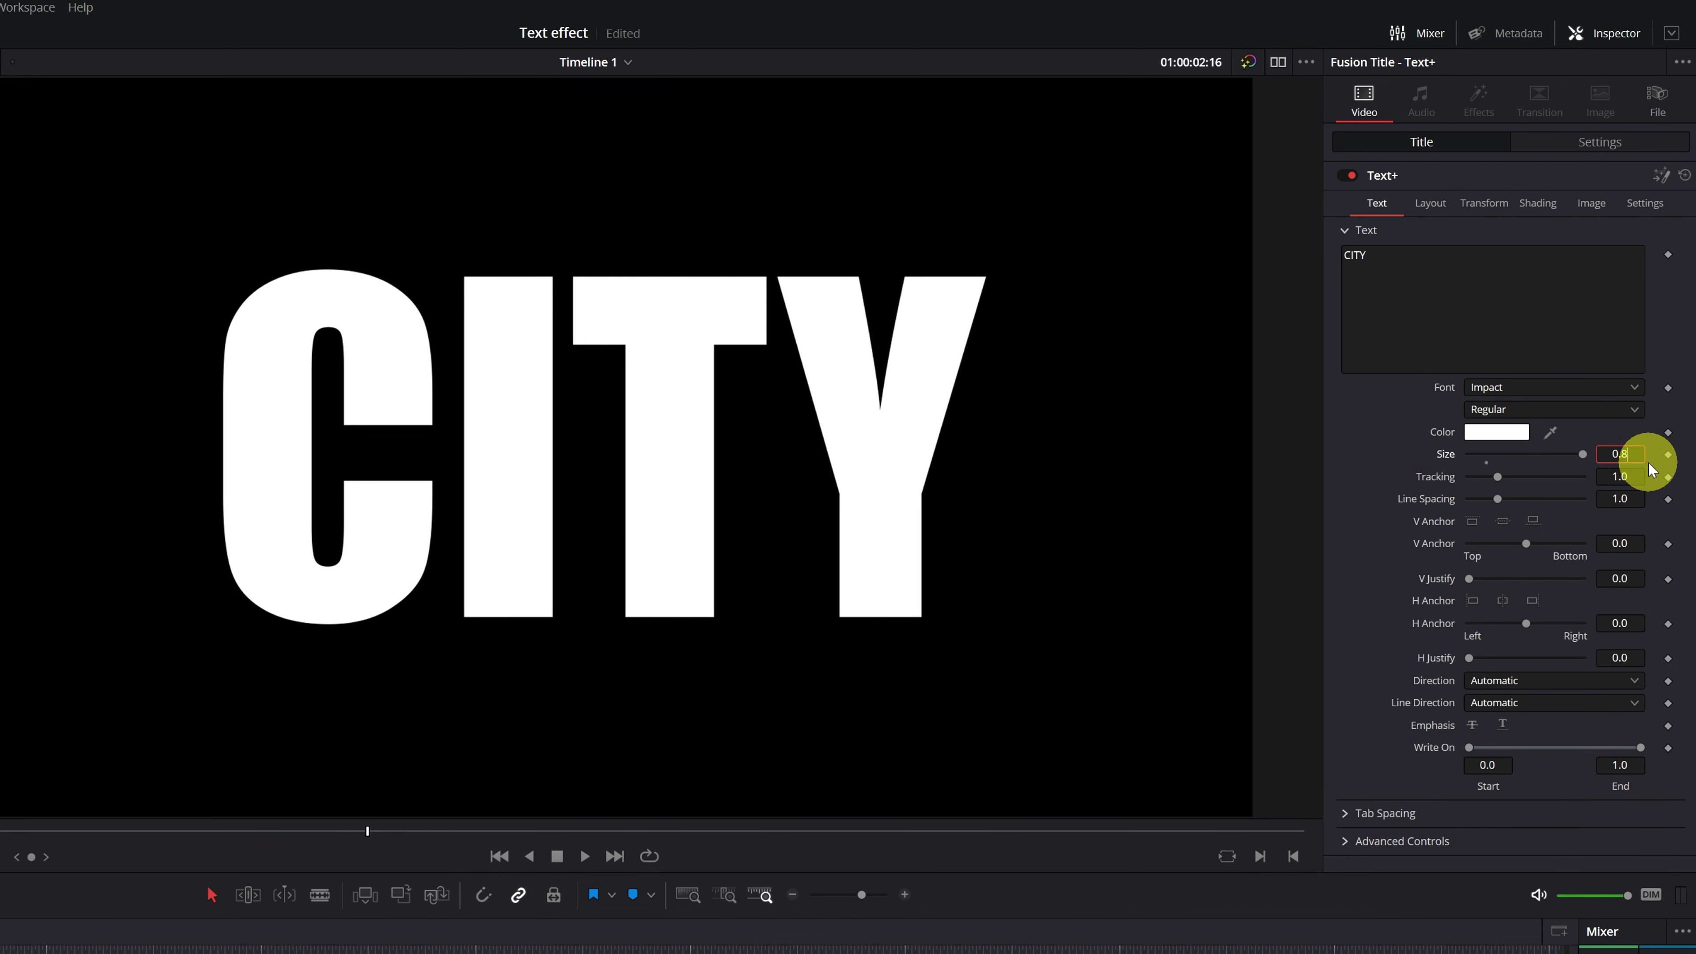
{"action": "type", "text": "0.8"}
{"action": "key", "text": "Tab"}
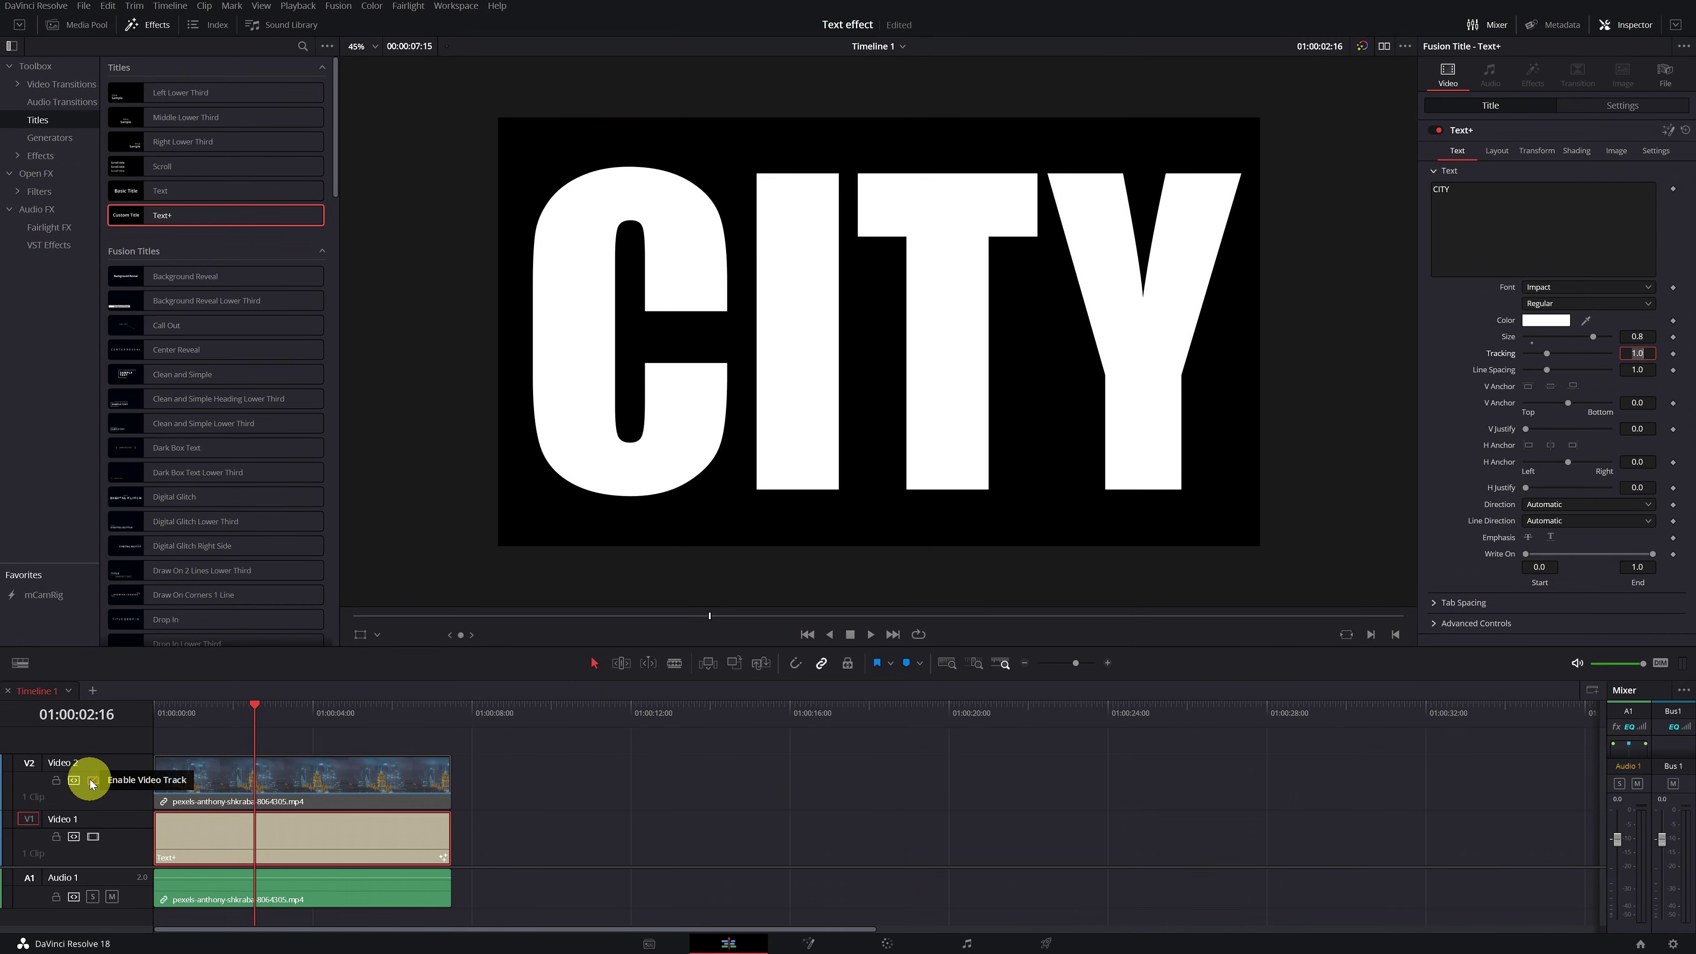
Step: Re-enable the Video 2 track and set the city clip's composite mode to Foreground
{"action": "left_click", "coordinate": [92, 781]}
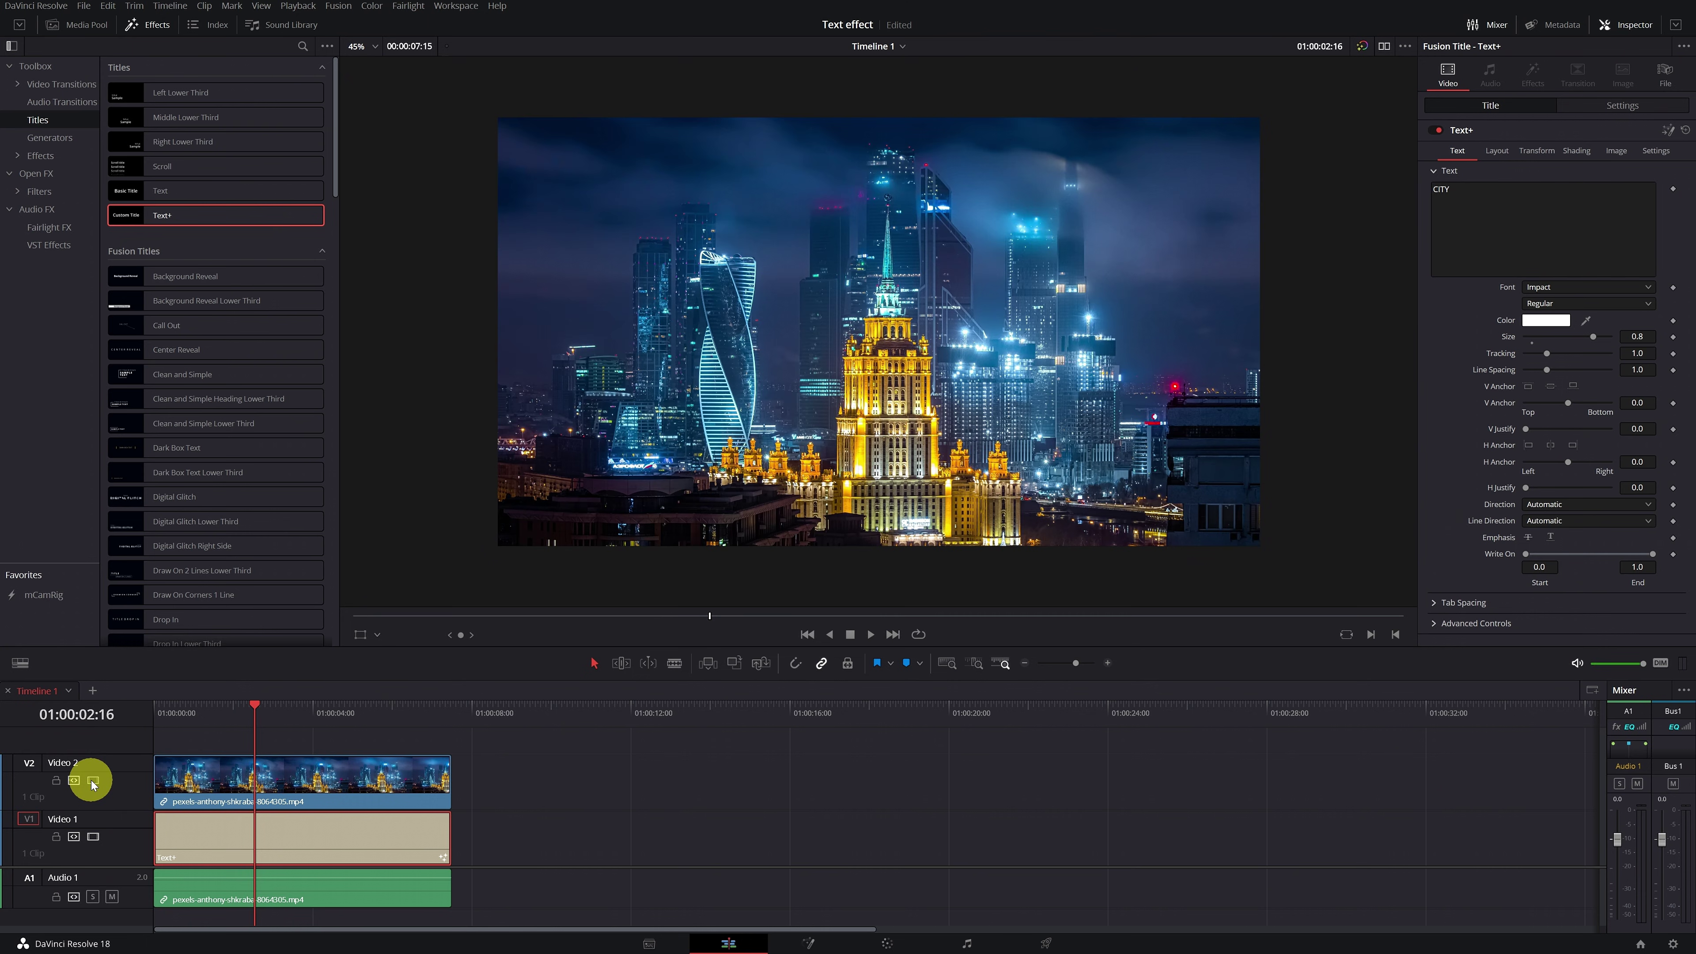
{"action": "left_click", "coordinate": [272, 786]}
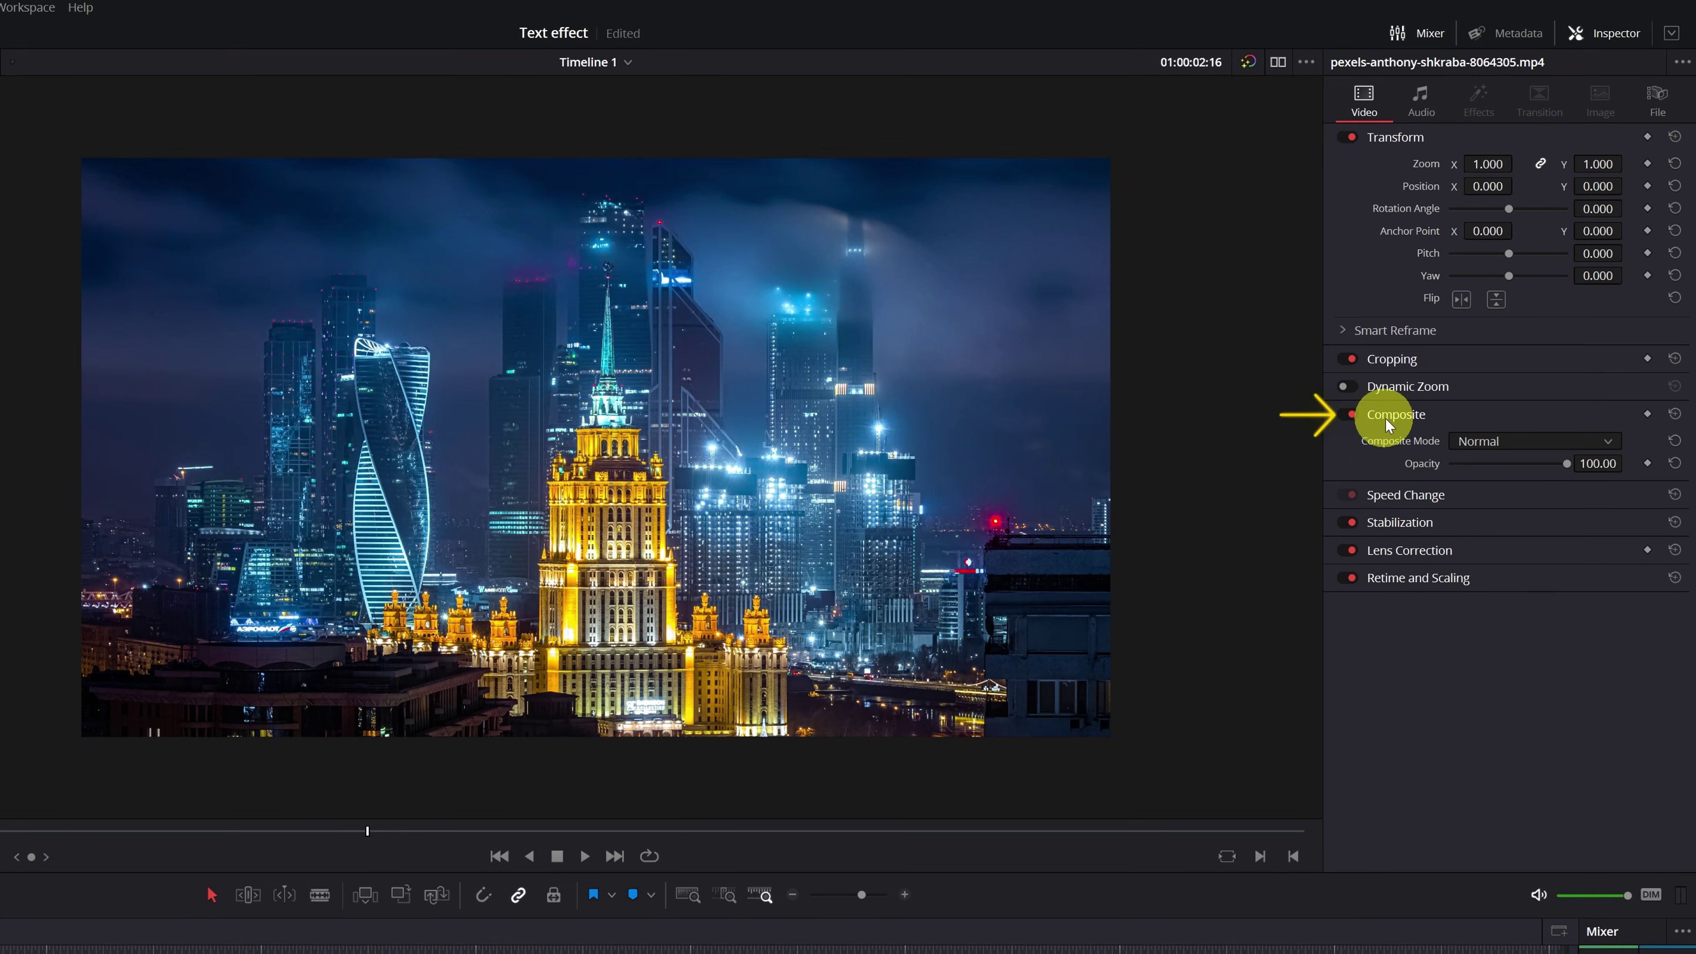
{"action": "left_click", "coordinate": [1609, 442]}
{"action": "left_click_drag", "start_coordinate": [1615, 466], "coordinate": [1609, 595]}
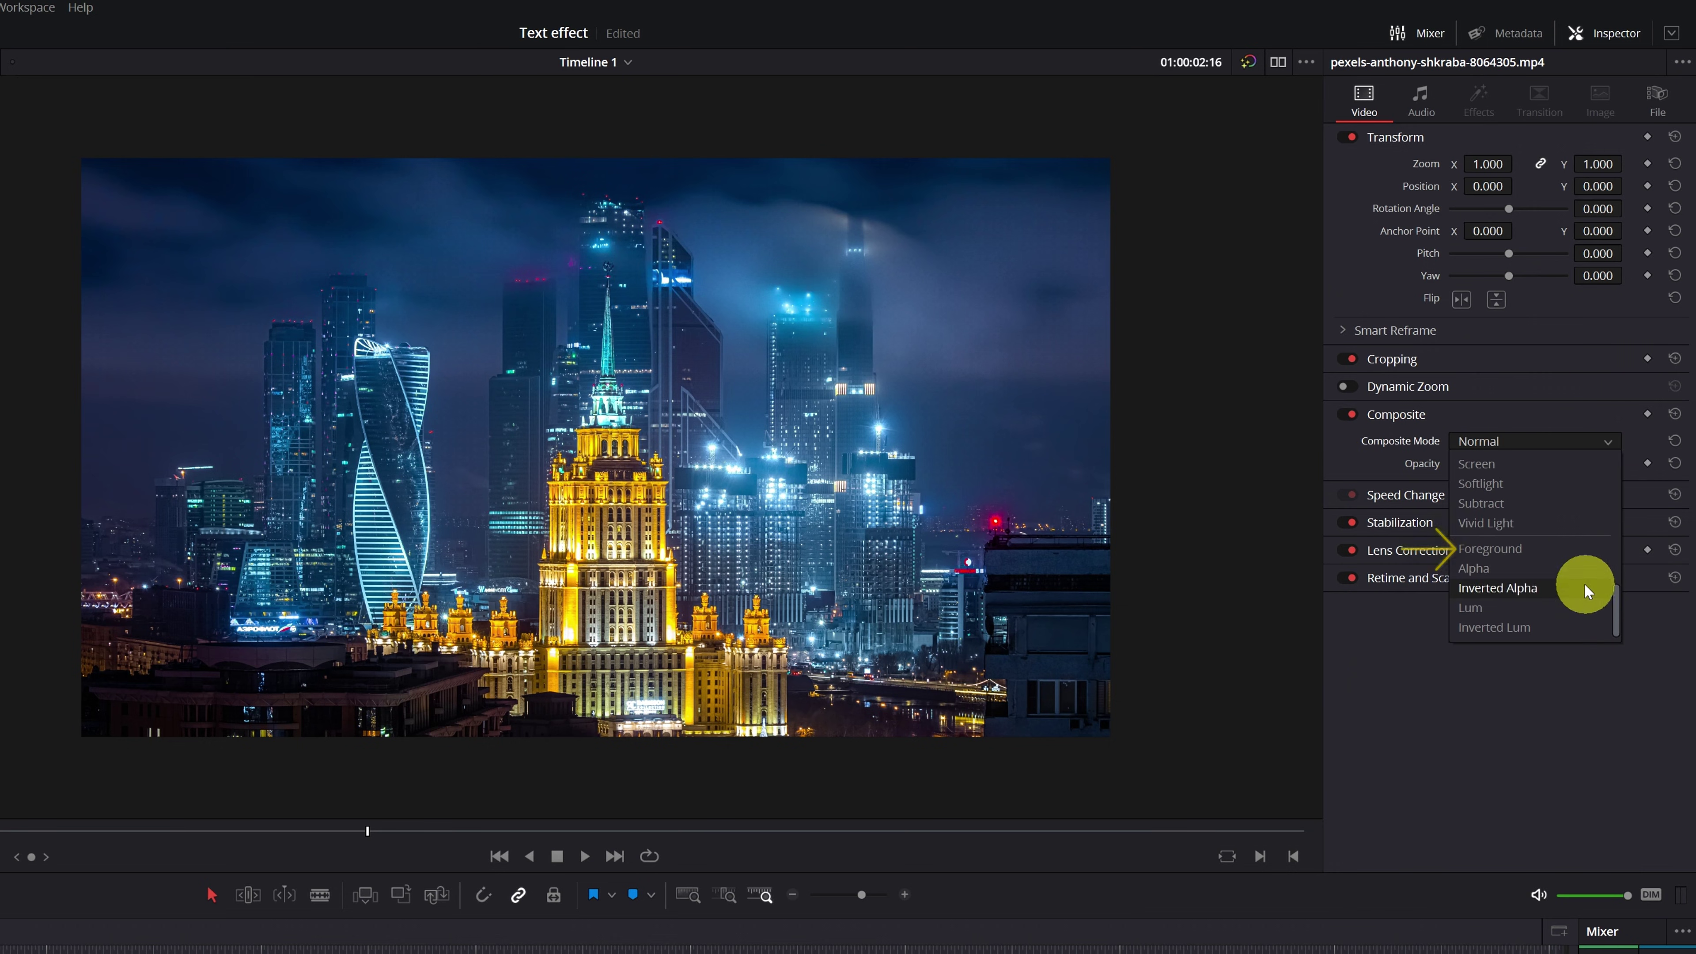
{"action": "left_click", "coordinate": [1472, 551]}
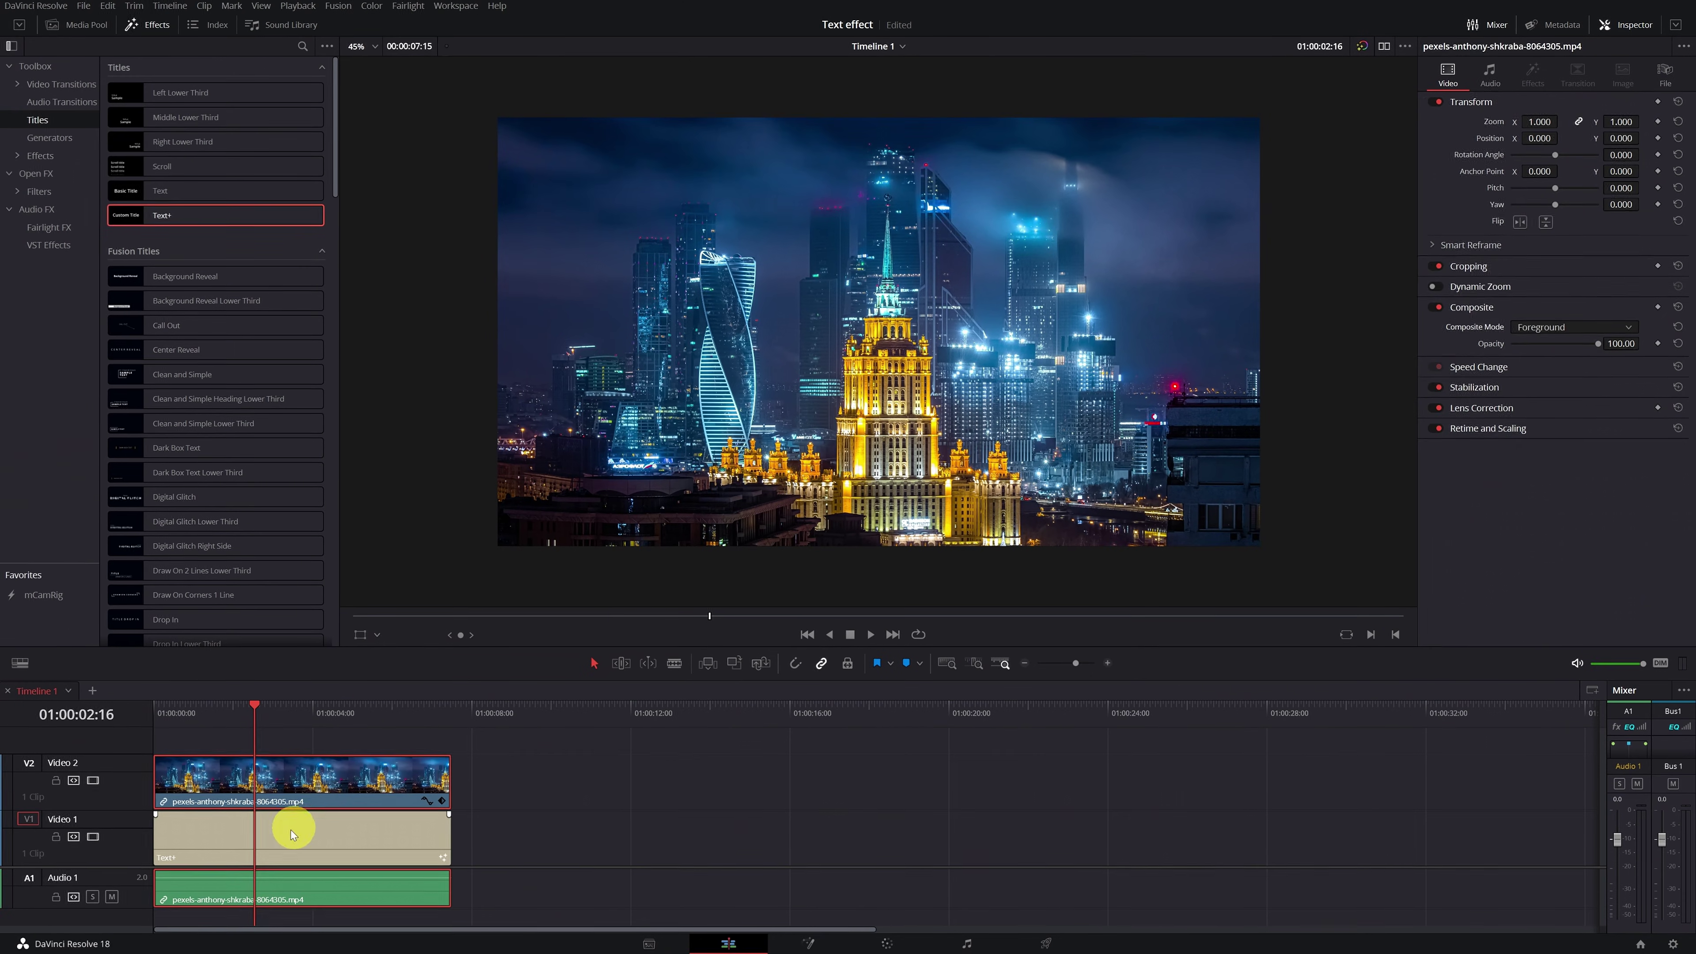
Step: Set the CITY title's composite mode to Alpha, and adjust the city clip's vertical position within the letters
{"action": "left_click", "coordinate": [258, 829]}
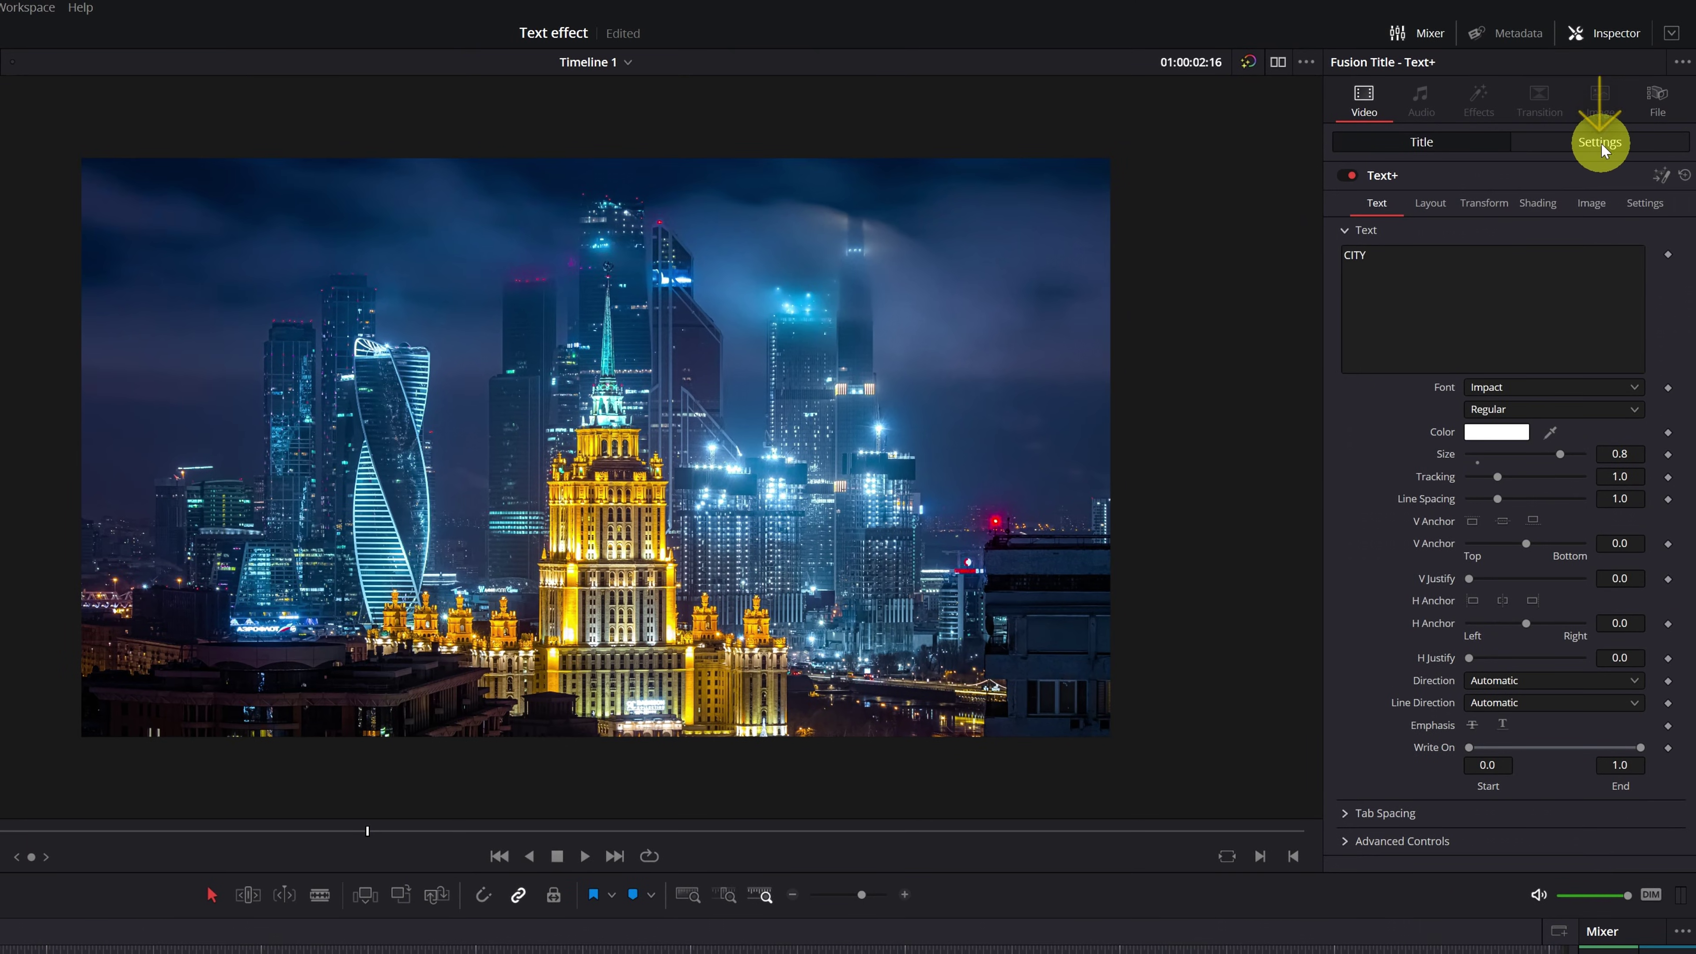
{"action": "left_click", "coordinate": [1595, 141]}
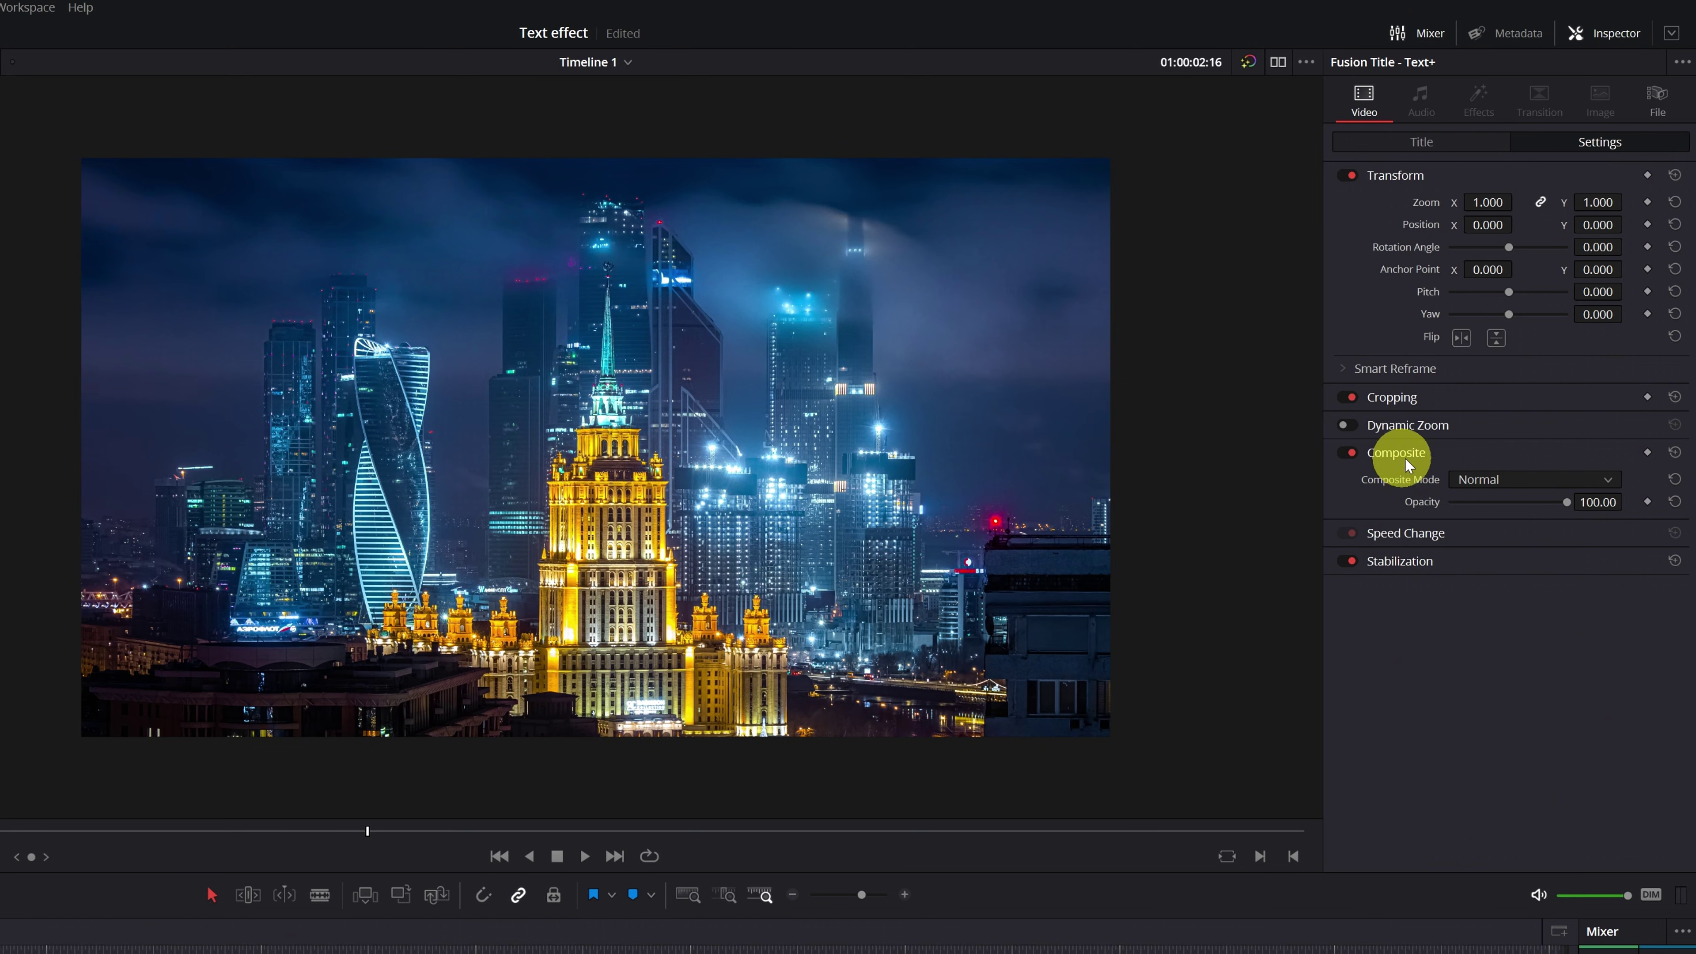
{"action": "left_click", "coordinate": [1607, 479]}
{"action": "left_click_drag", "start_coordinate": [1611, 504], "coordinate": [1613, 647]}
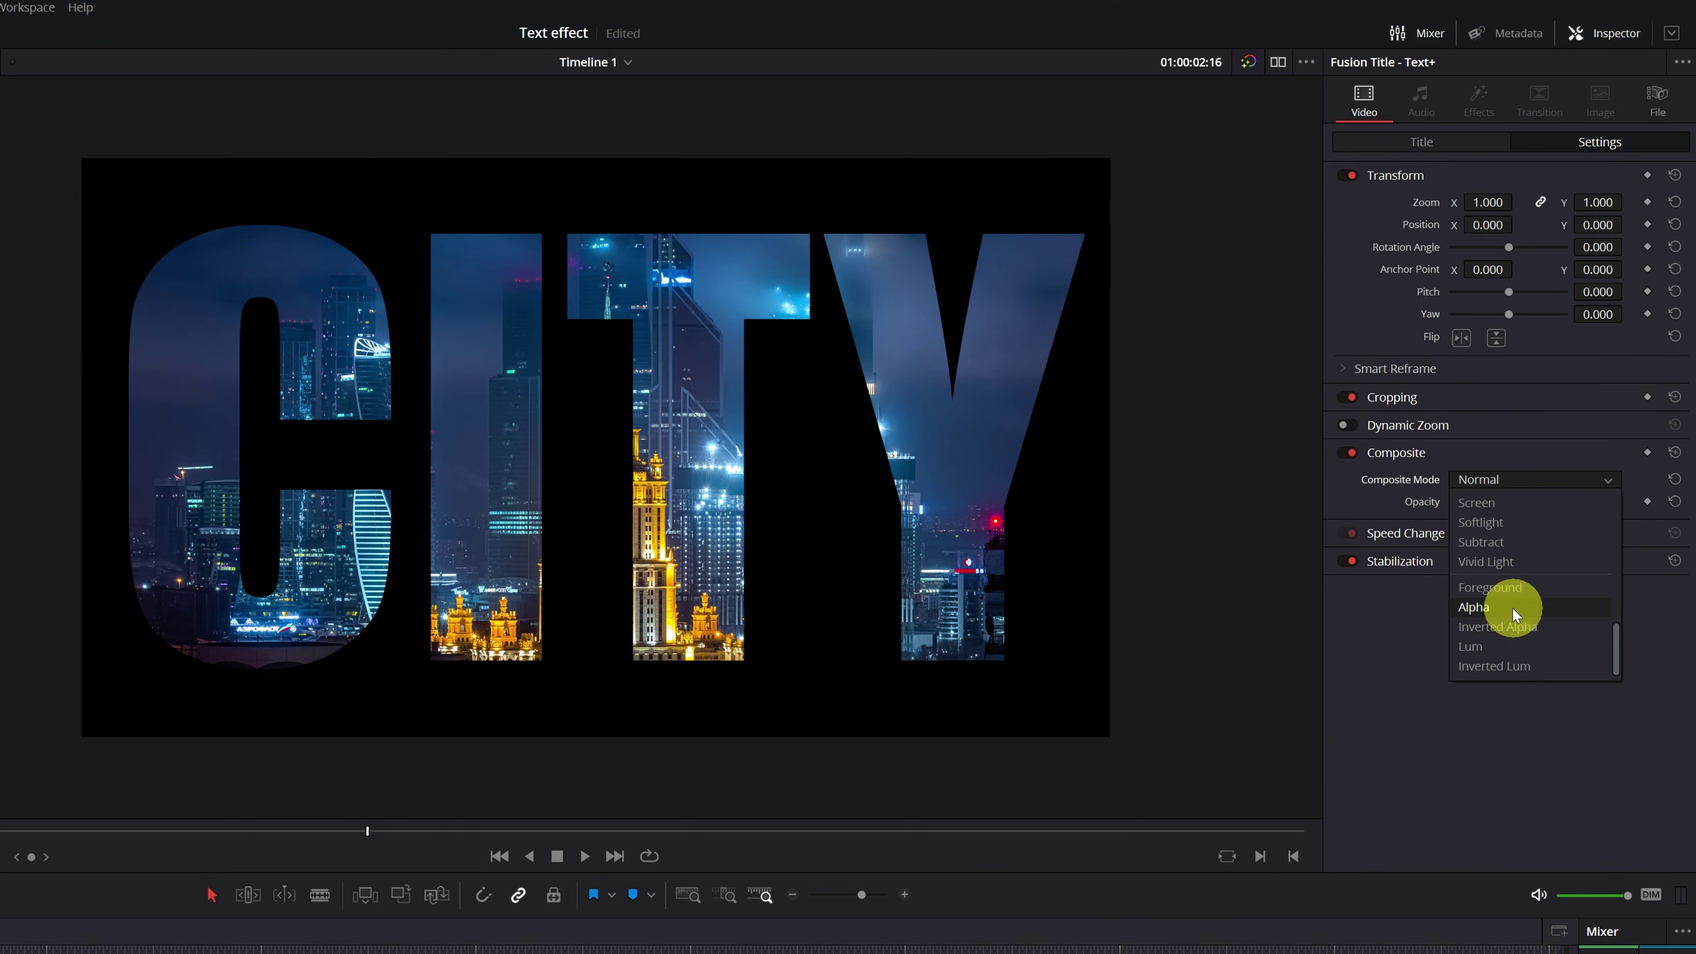
{"action": "left_click", "coordinate": [1476, 607]}
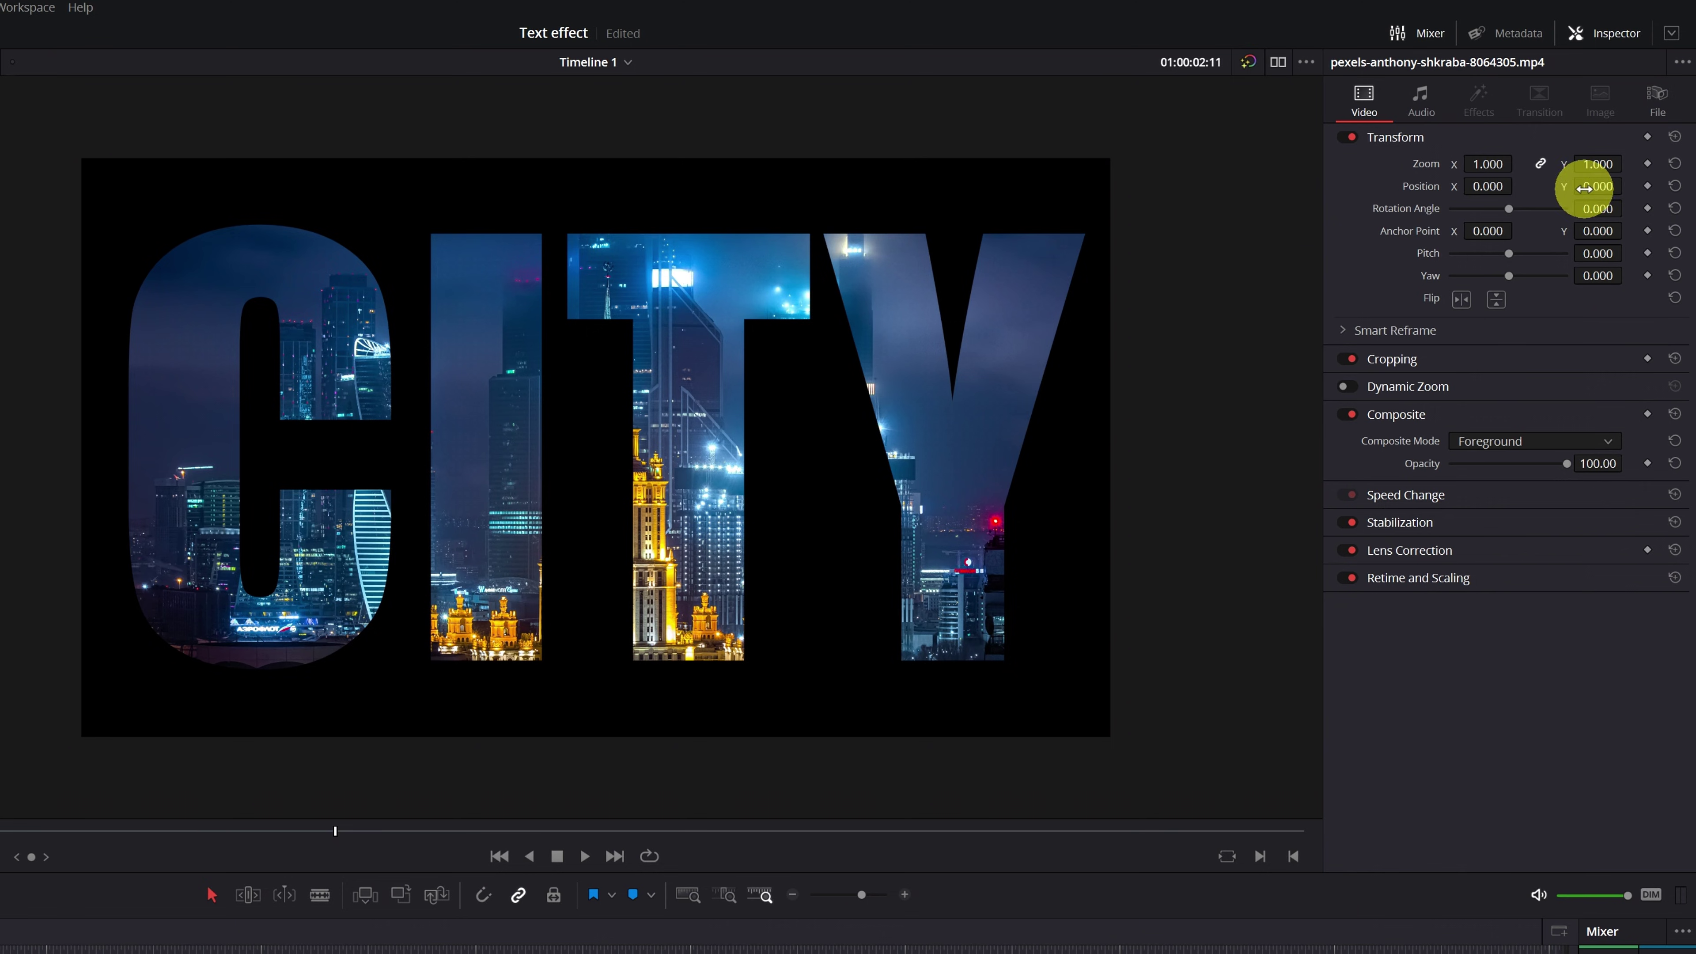
{"action": "left_click_drag", "start_coordinate": [1589, 186], "coordinate": [197, 722]}
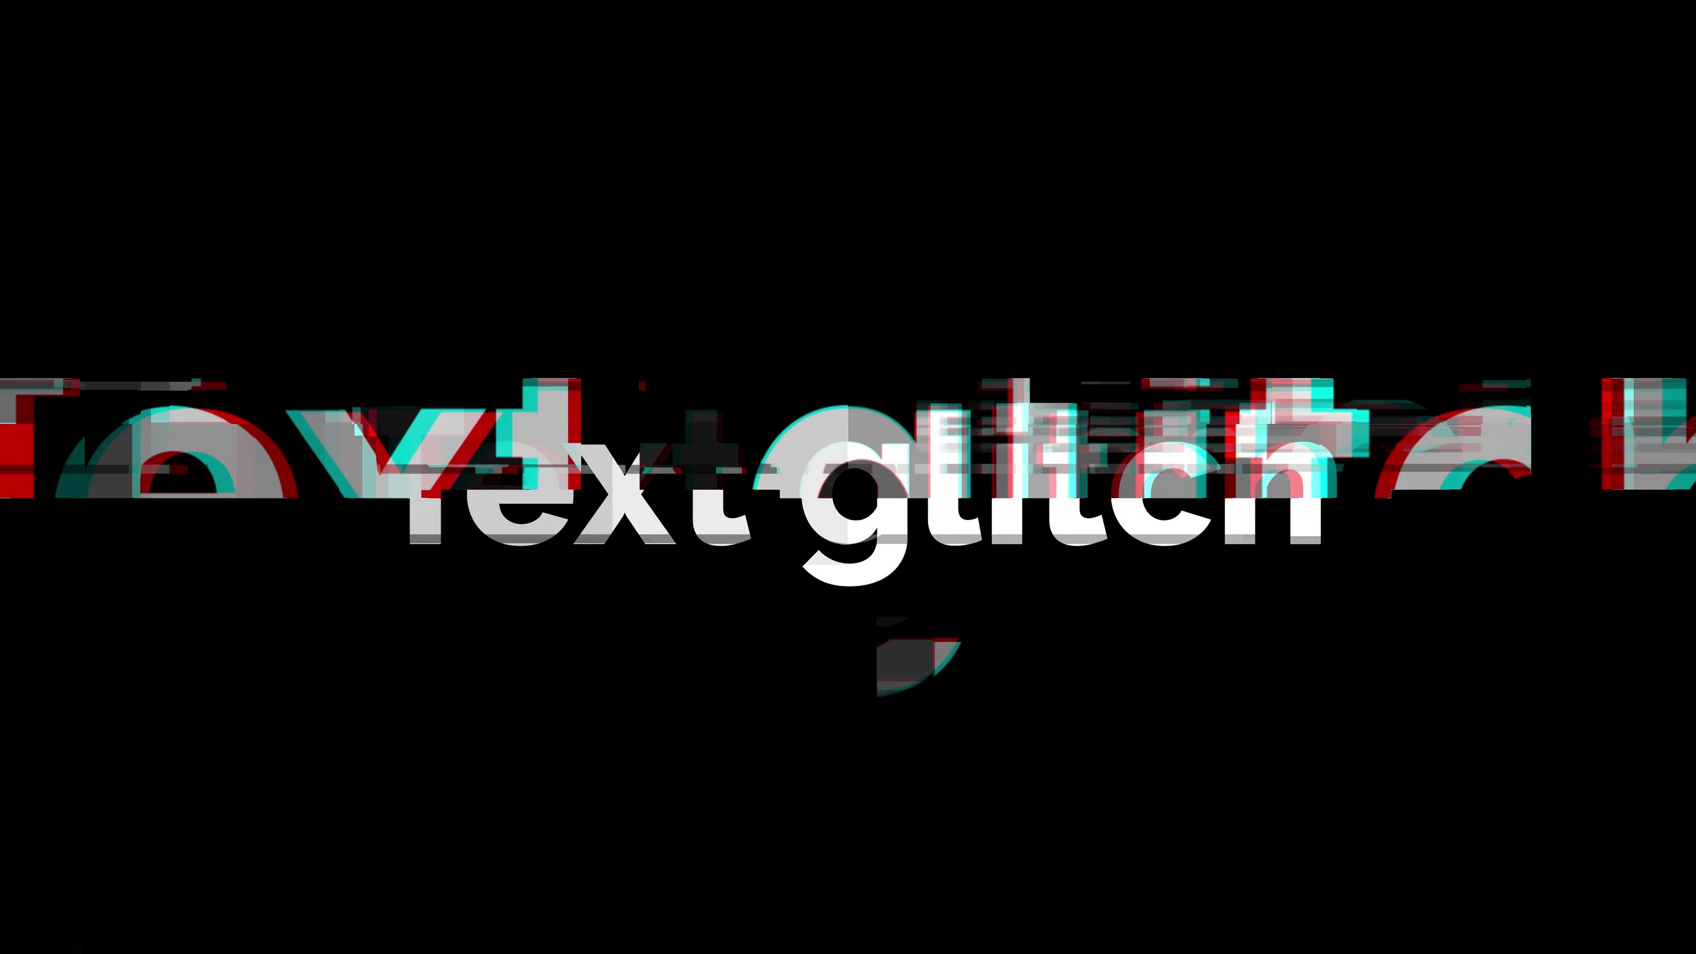
Step: Try to apply the Digital Glitch Fusion effect to the Text glitch title clip on Video 1
{"action": "left_click", "coordinate": [220, 830]}
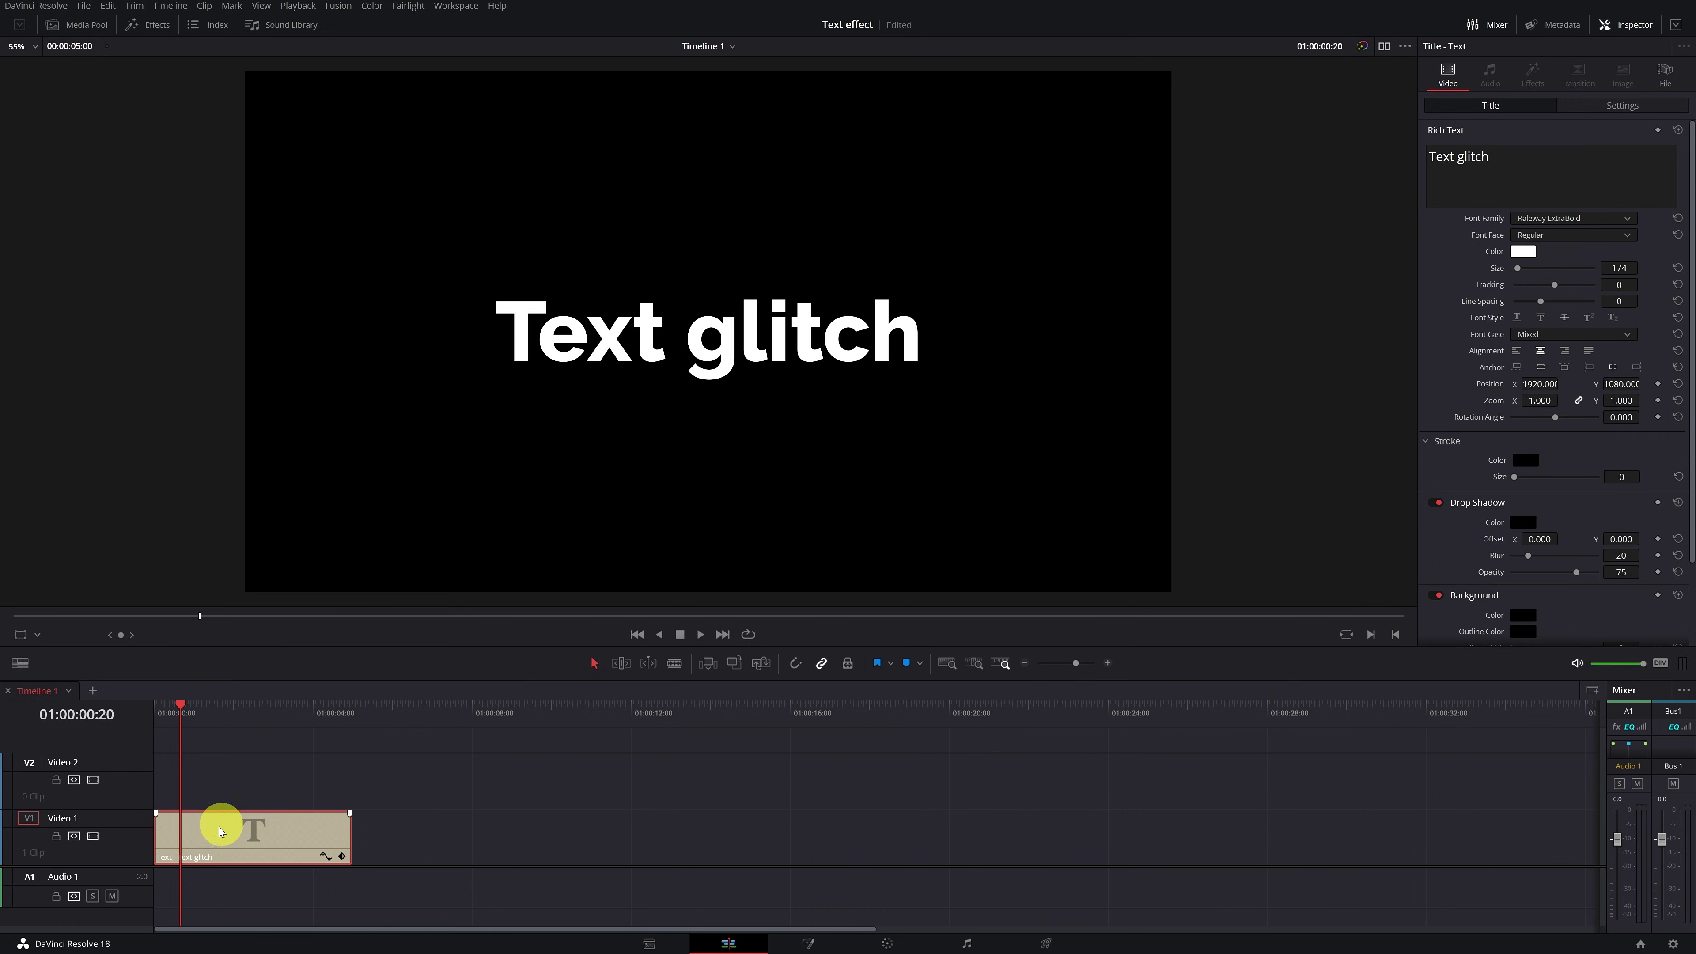
{"action": "left_click", "coordinate": [148, 26]}
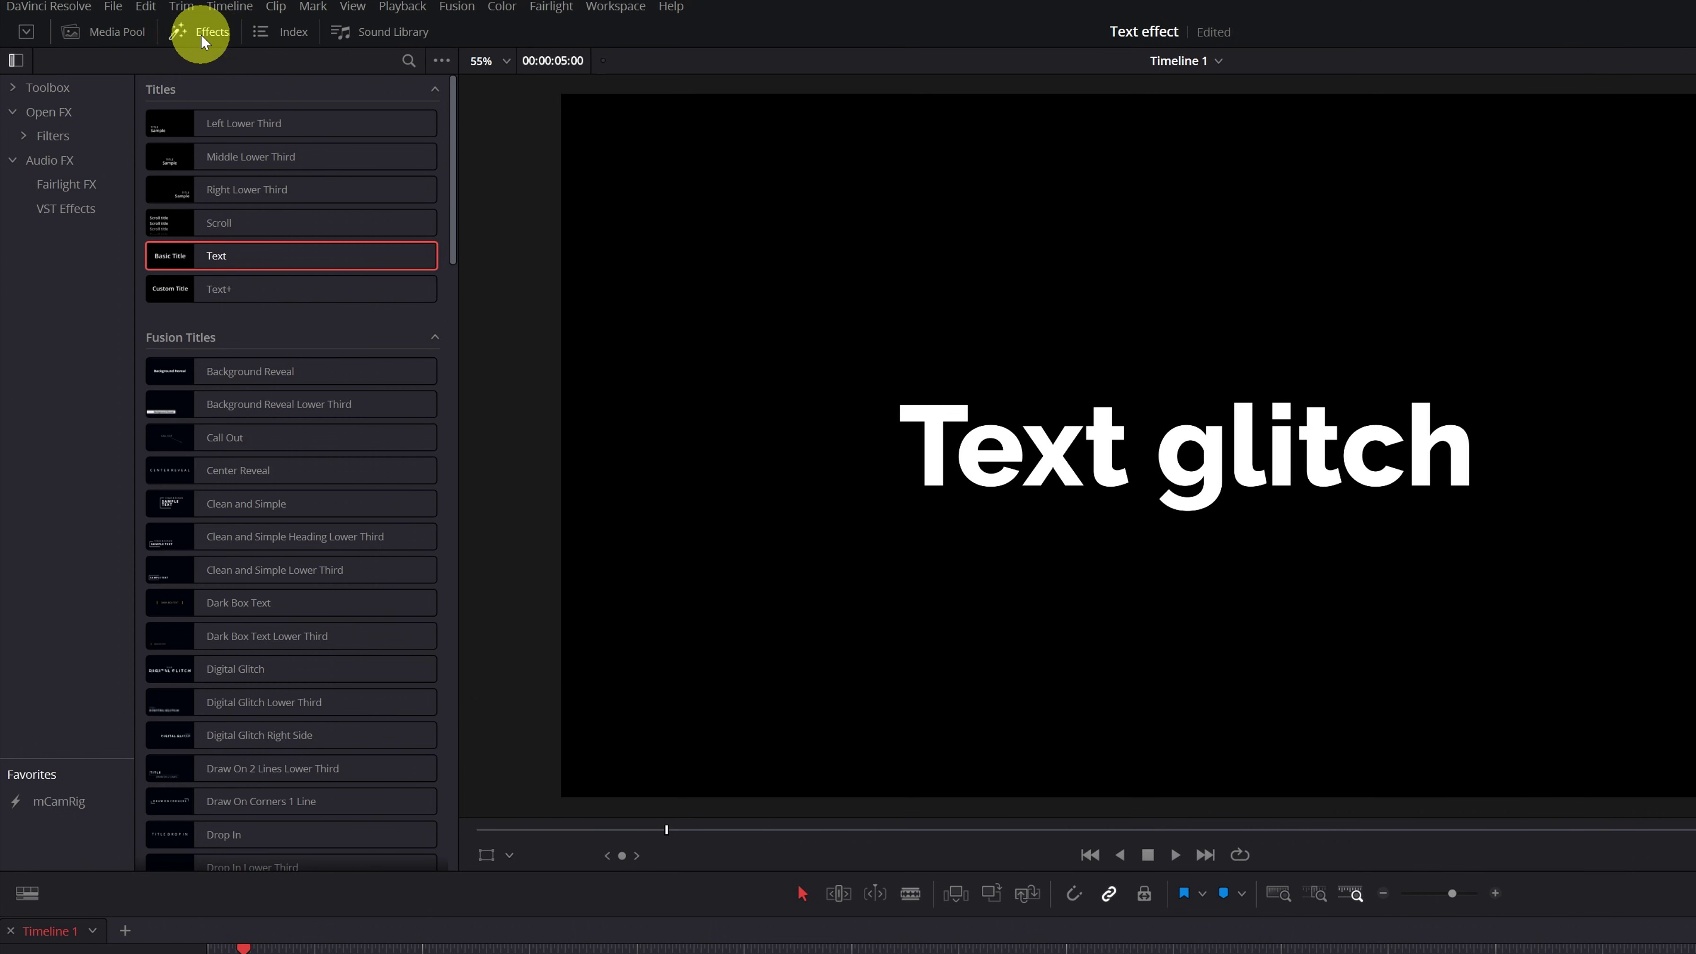
{"action": "left_click", "coordinate": [53, 91]}
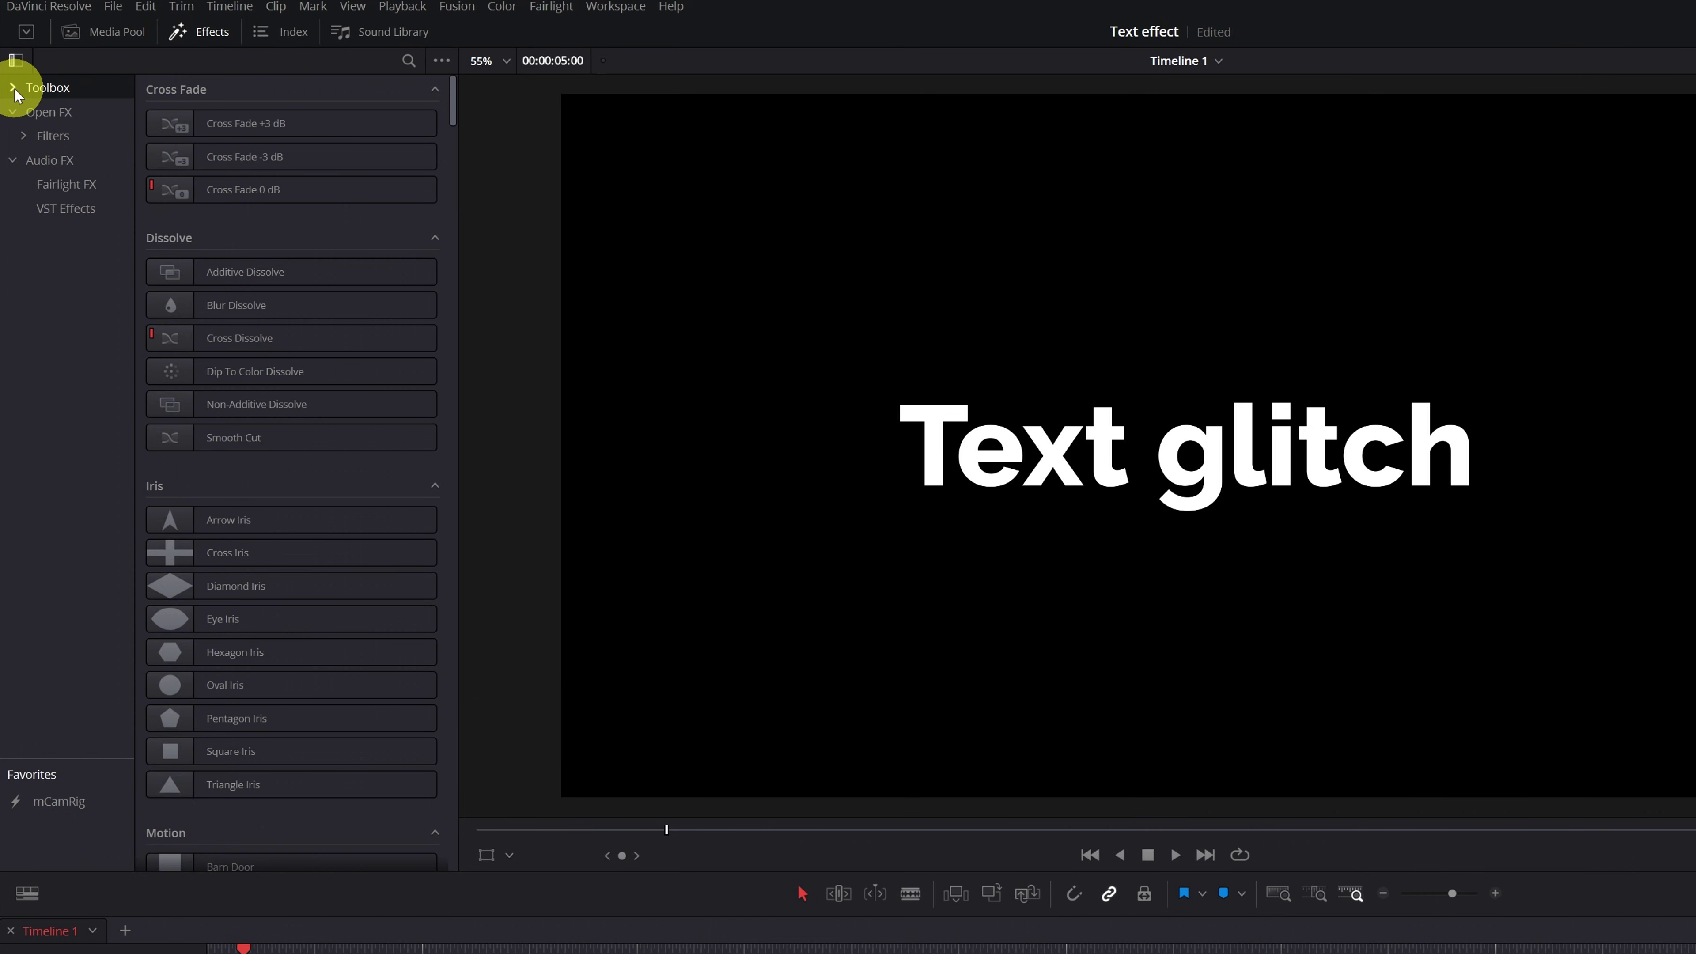
{"action": "left_click", "coordinate": [14, 90]}
{"action": "left_click", "coordinate": [53, 207]}
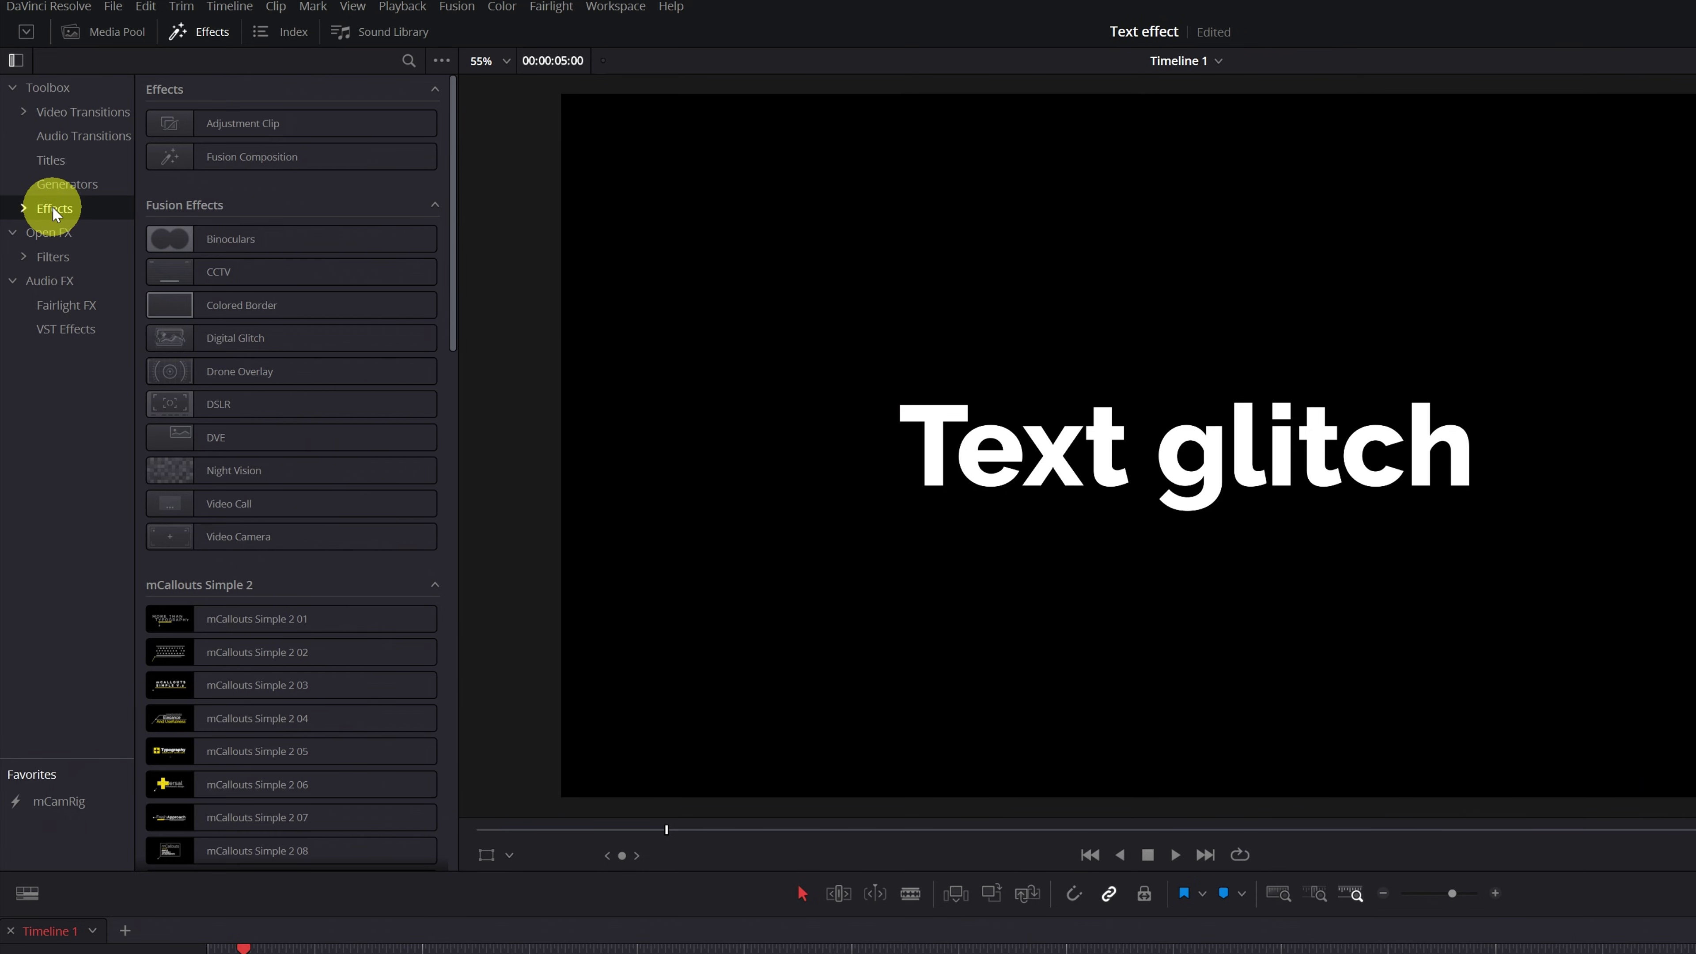
{"action": "left_click", "coordinate": [175, 242]}
{"action": "left_click", "coordinate": [200, 338]}
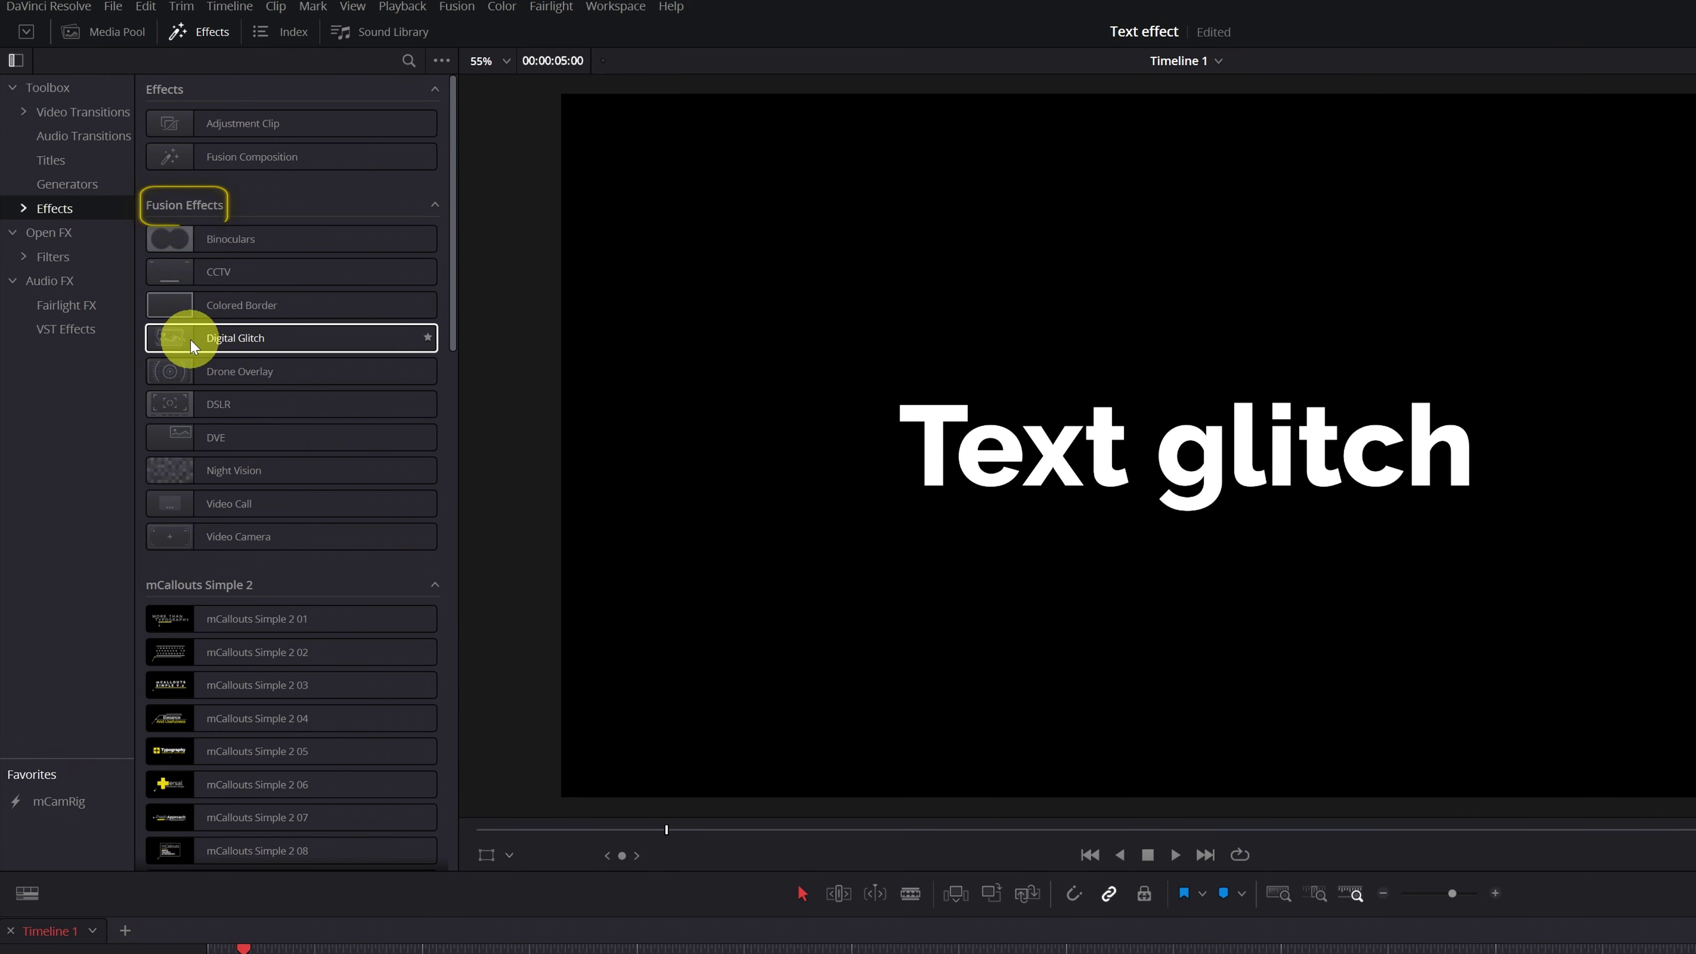
{"action": "left_click_drag", "start_coordinate": [216, 340], "coordinate": [237, 618]}
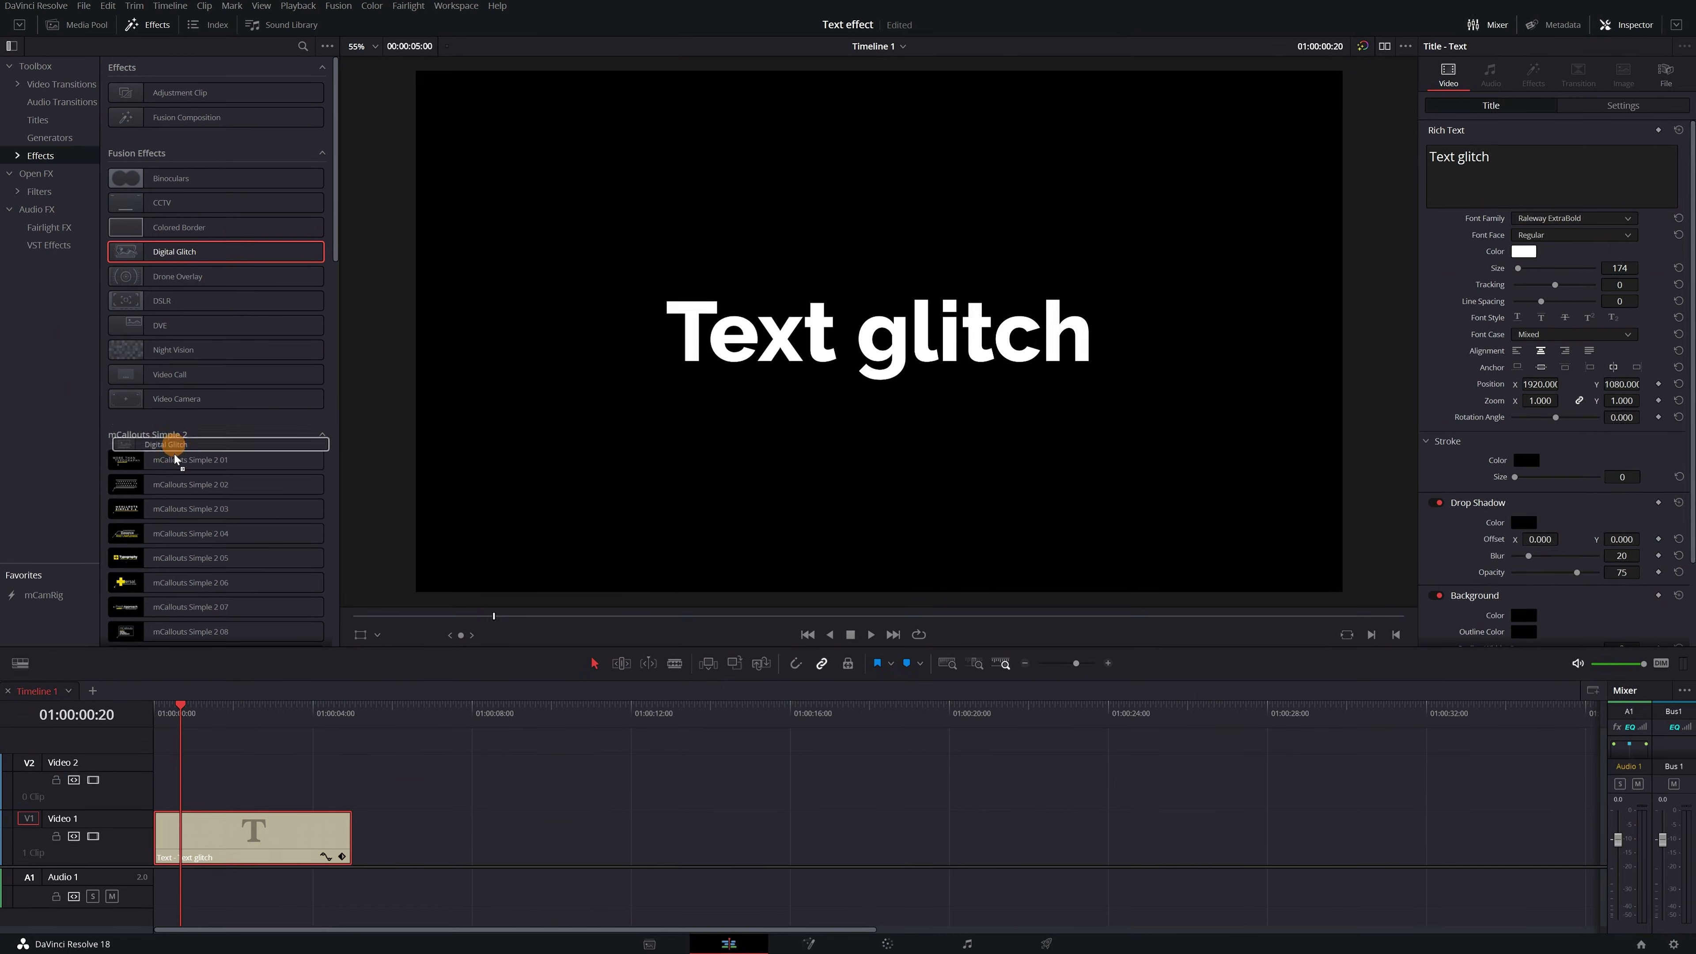
{"action": "left_click_drag", "start_coordinate": [175, 458], "coordinate": [237, 841]}
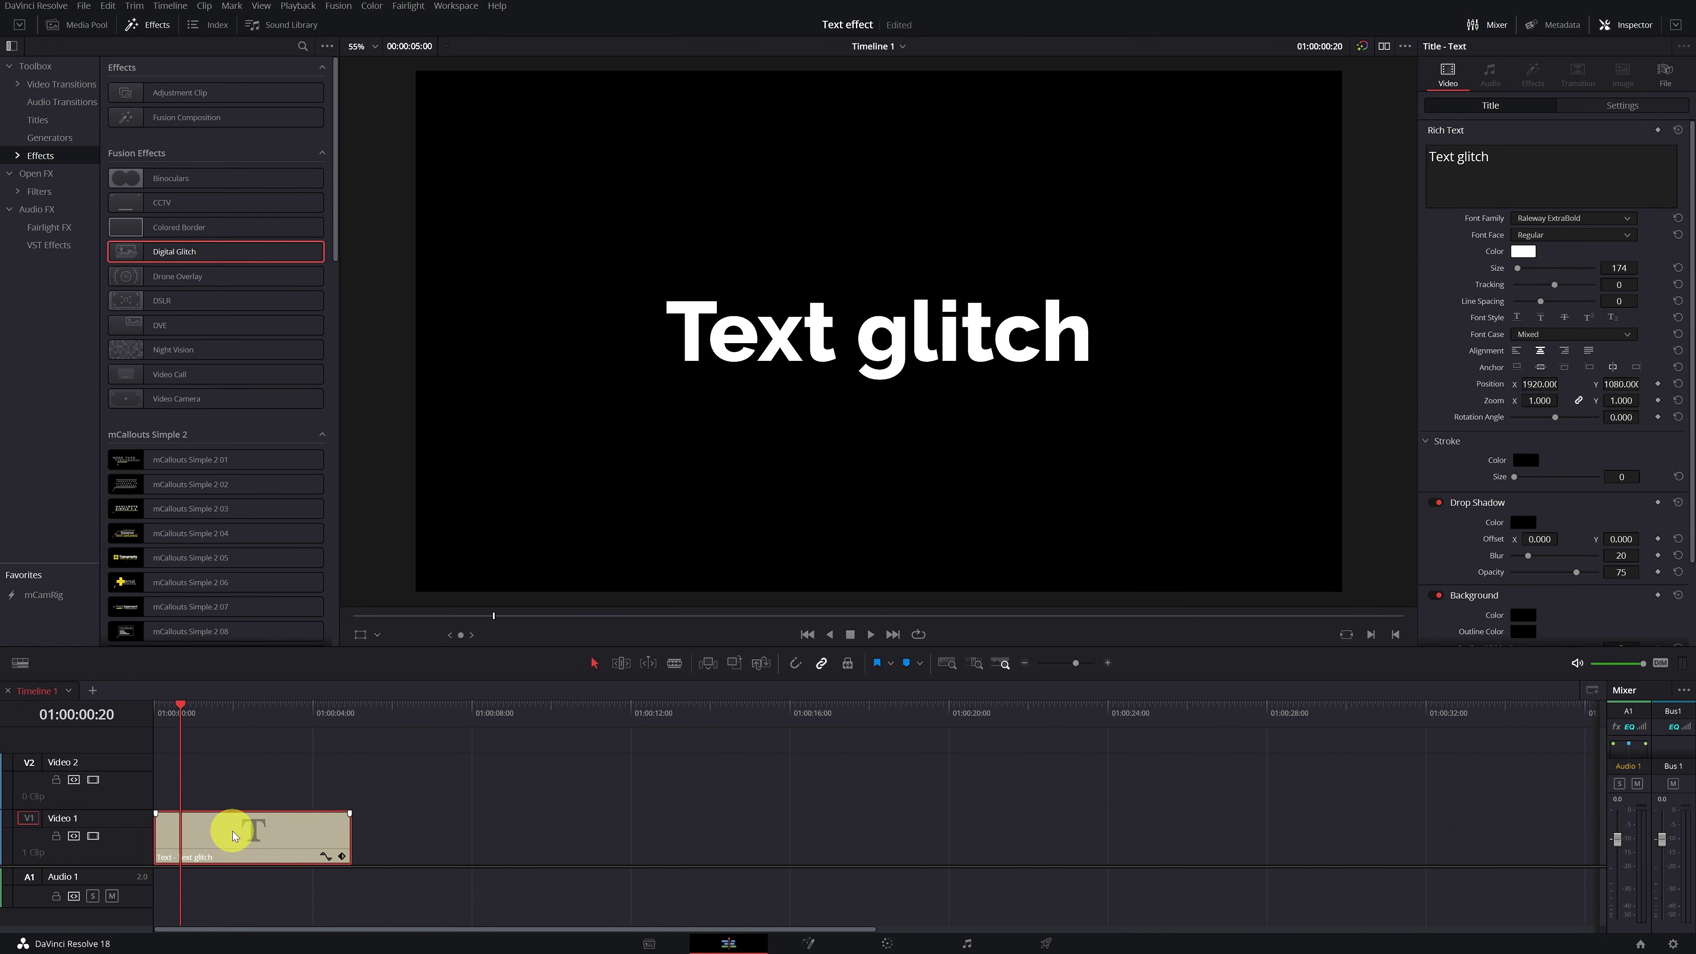
Step: Convert the Text glitch title into a compound clip with the default name and apply the Digital Glitch effect to it
{"action": "right_click", "coordinate": [233, 836]}
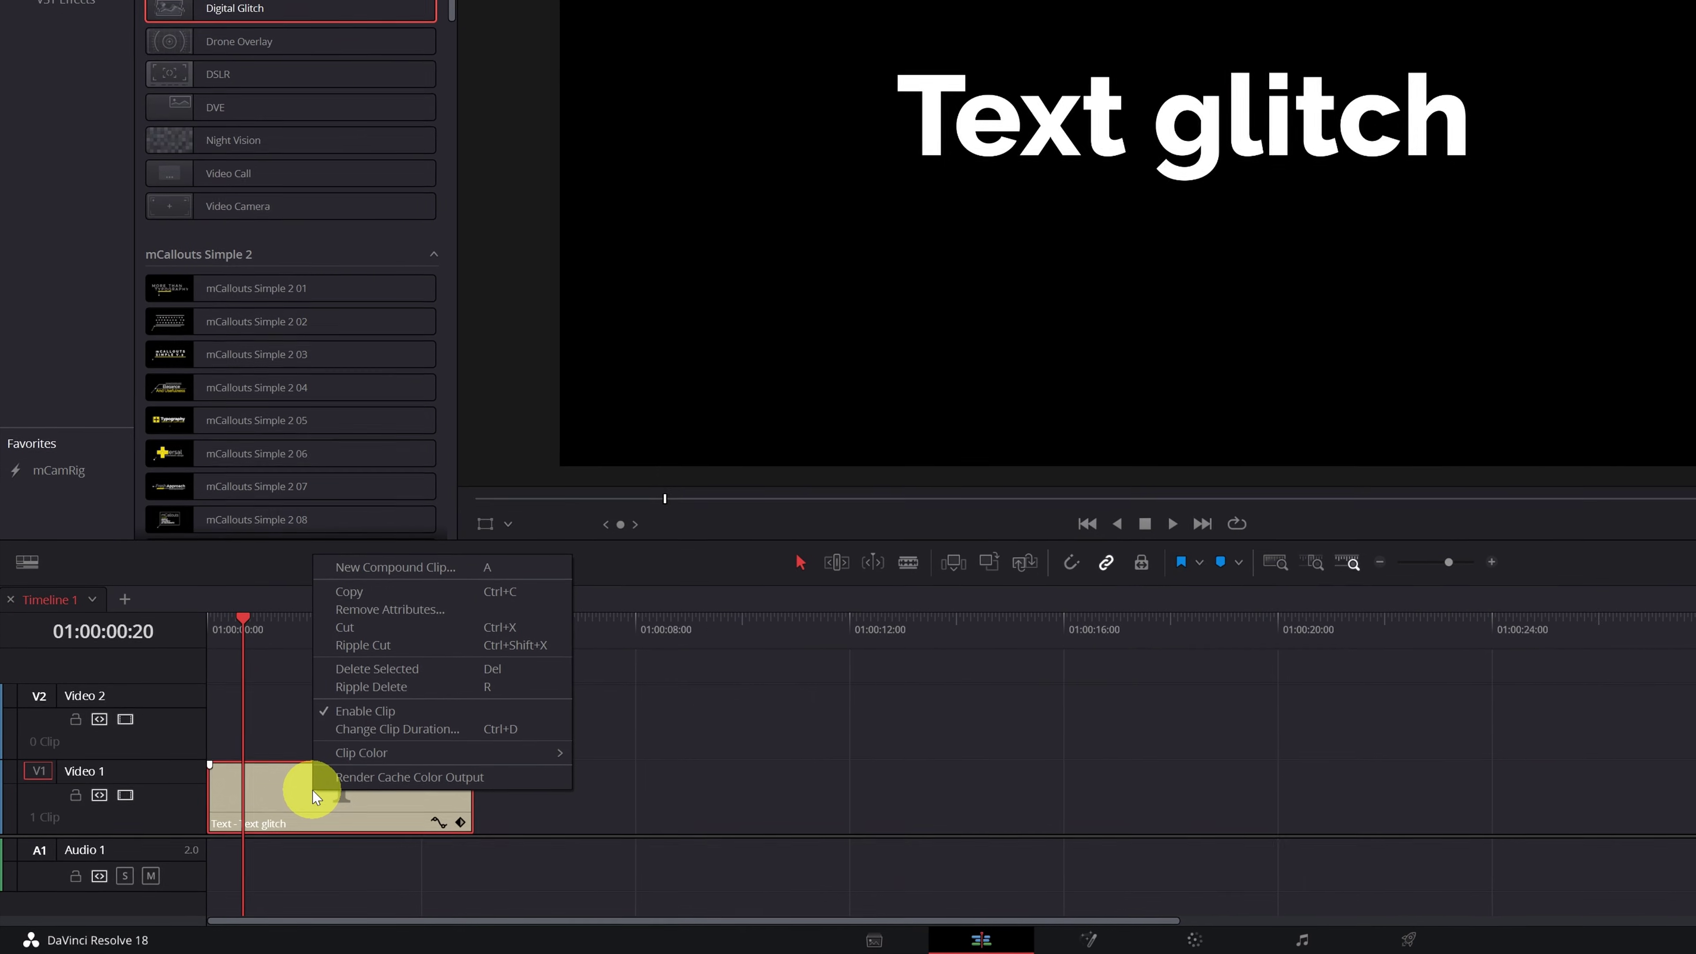
{"action": "left_click", "coordinate": [387, 566]}
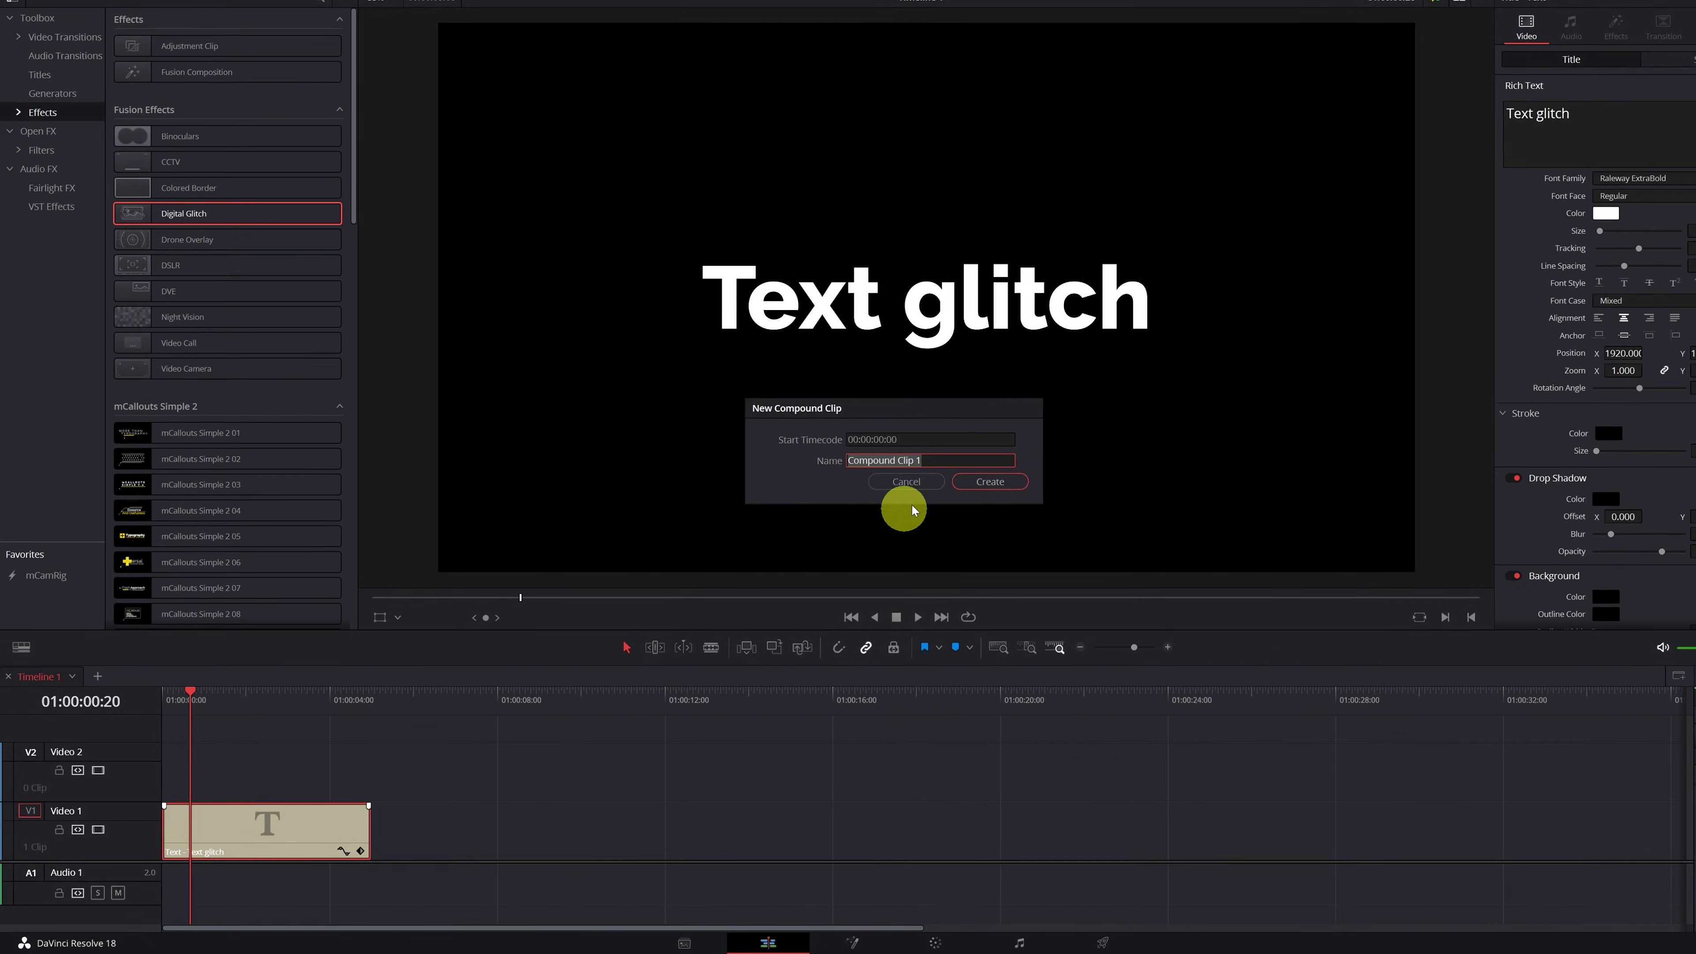
{"action": "key", "text": "Return"}
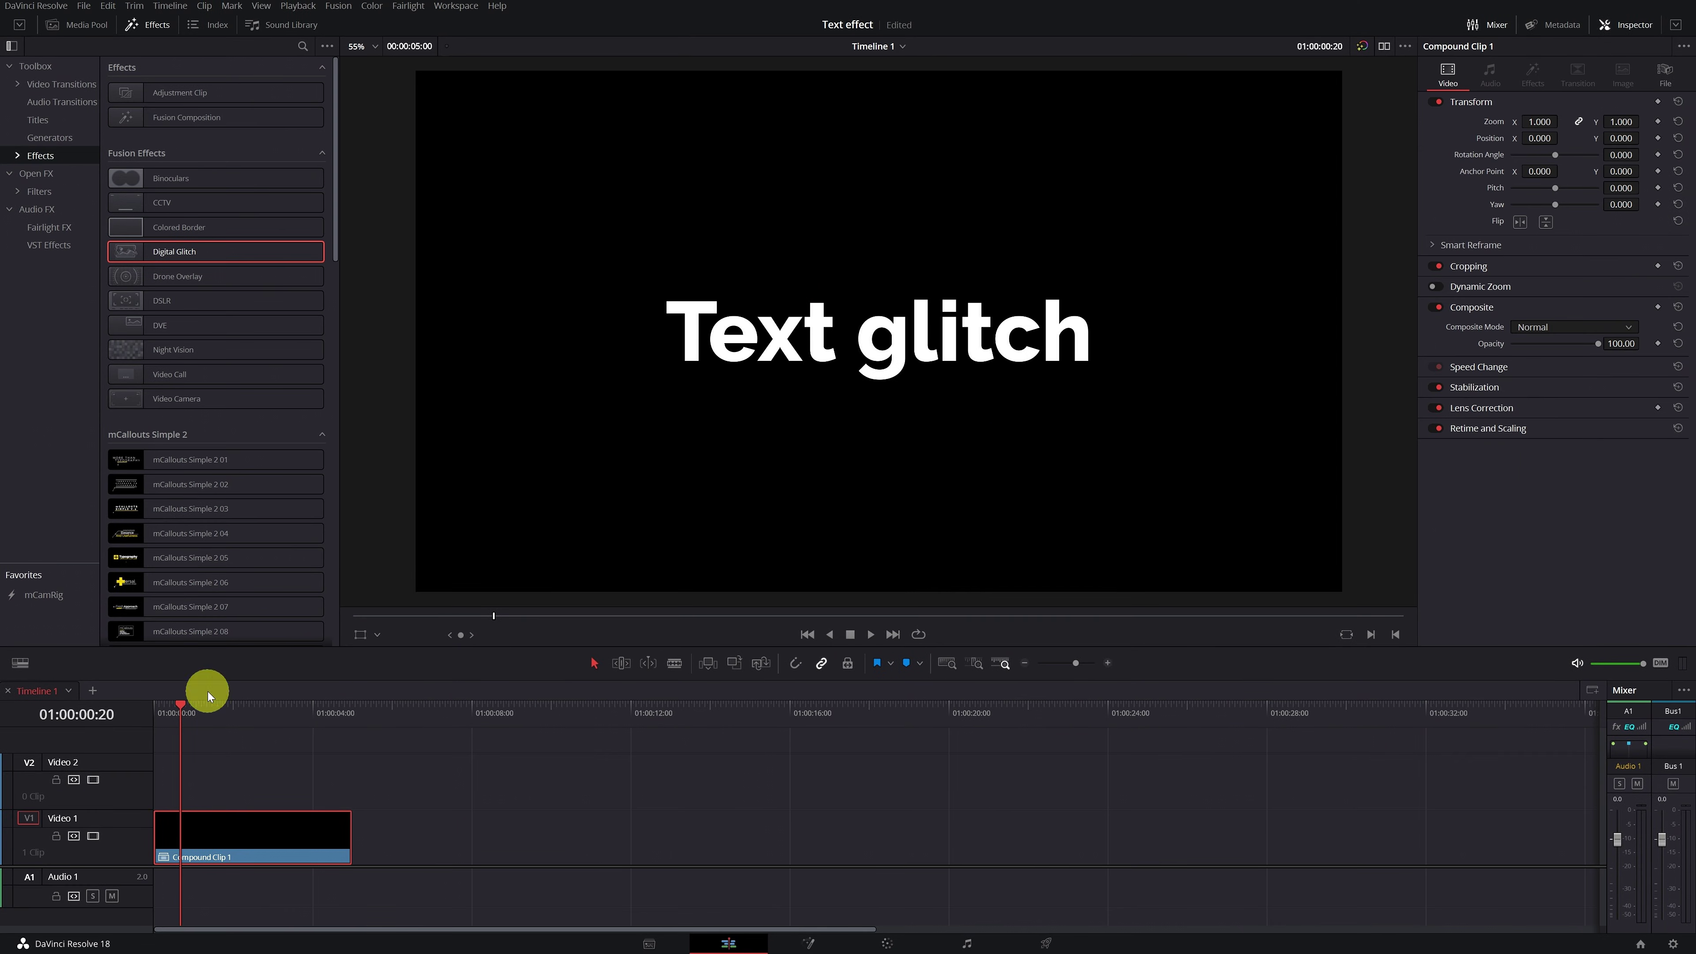
{"action": "left_click_drag", "start_coordinate": [153, 254], "coordinate": [196, 830]}
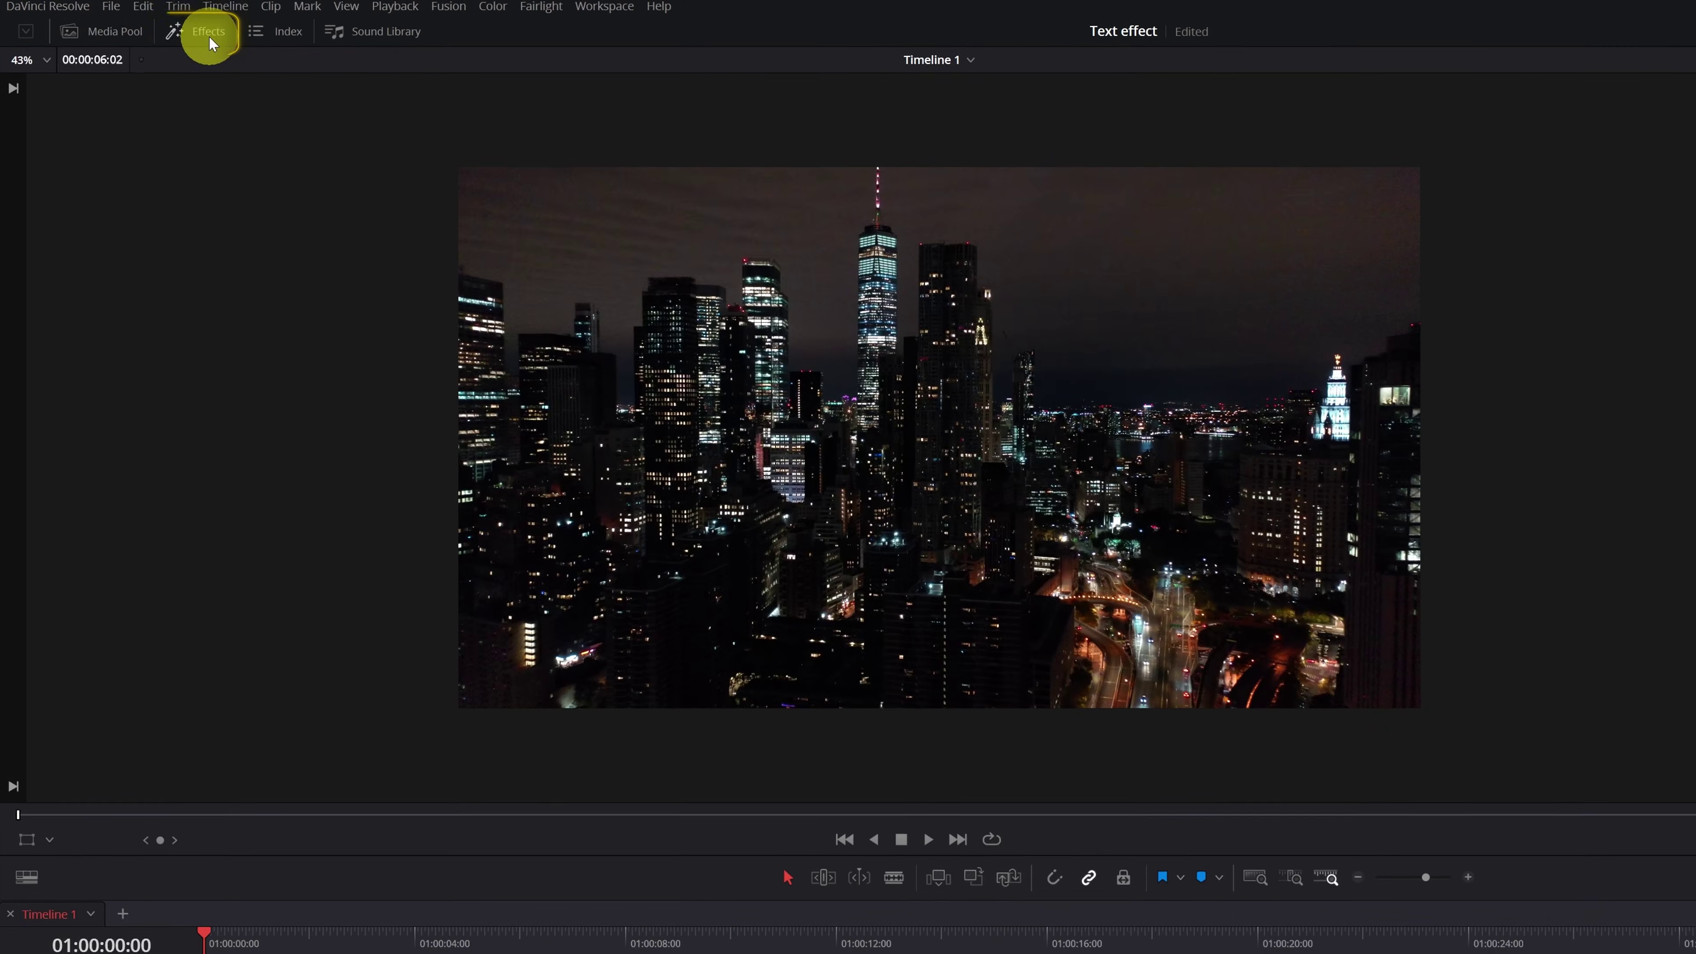
Step: Add a Text+ title on Video 2 above the city clip, align it with the clip's start and extend it to the clip's end
{"action": "left_click", "coordinate": [157, 24]}
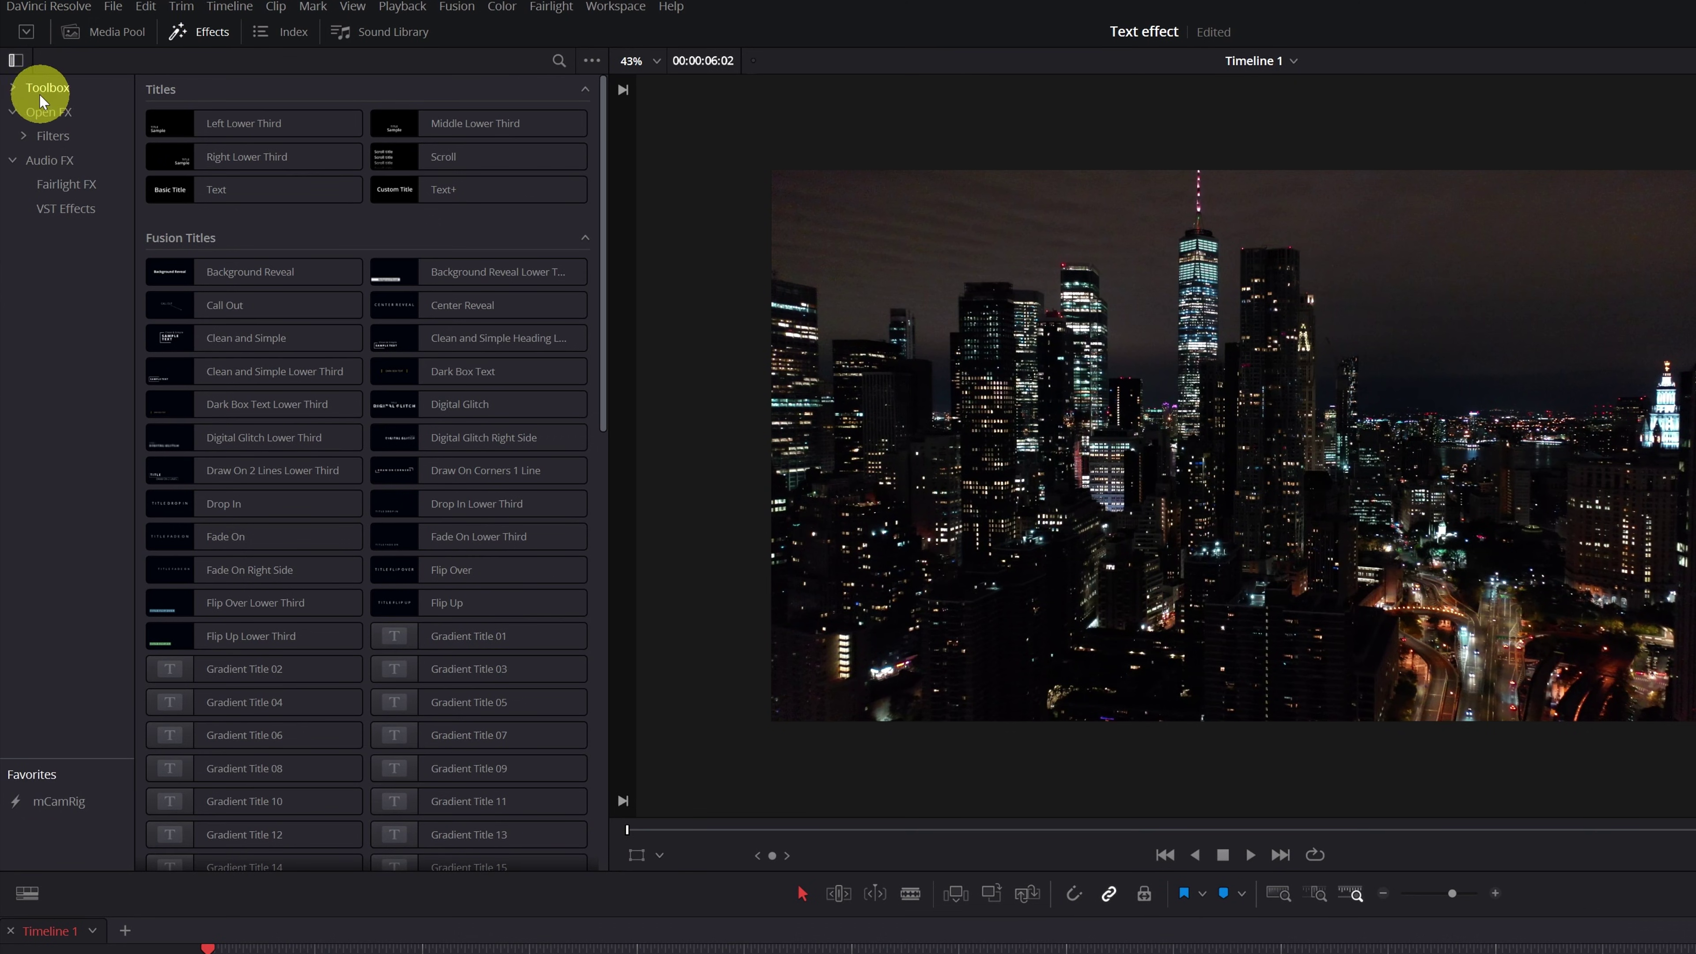
{"action": "left_click", "coordinate": [14, 91]}
{"action": "left_click", "coordinate": [52, 164]}
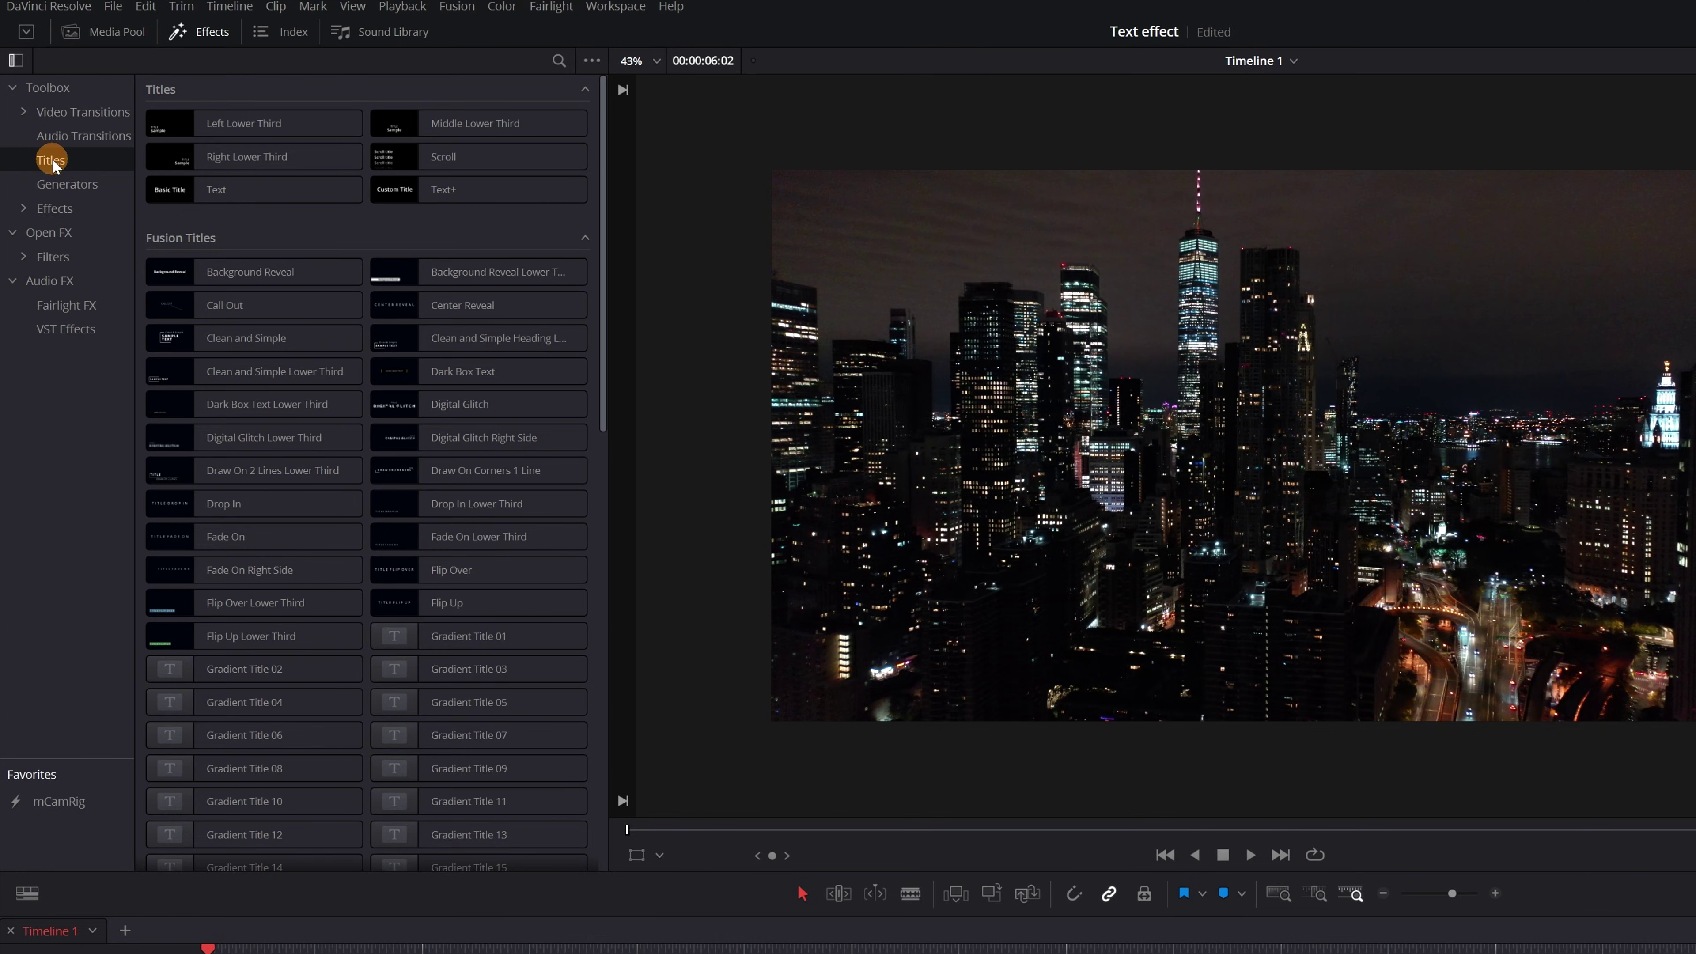
{"action": "left_click", "coordinate": [412, 182]}
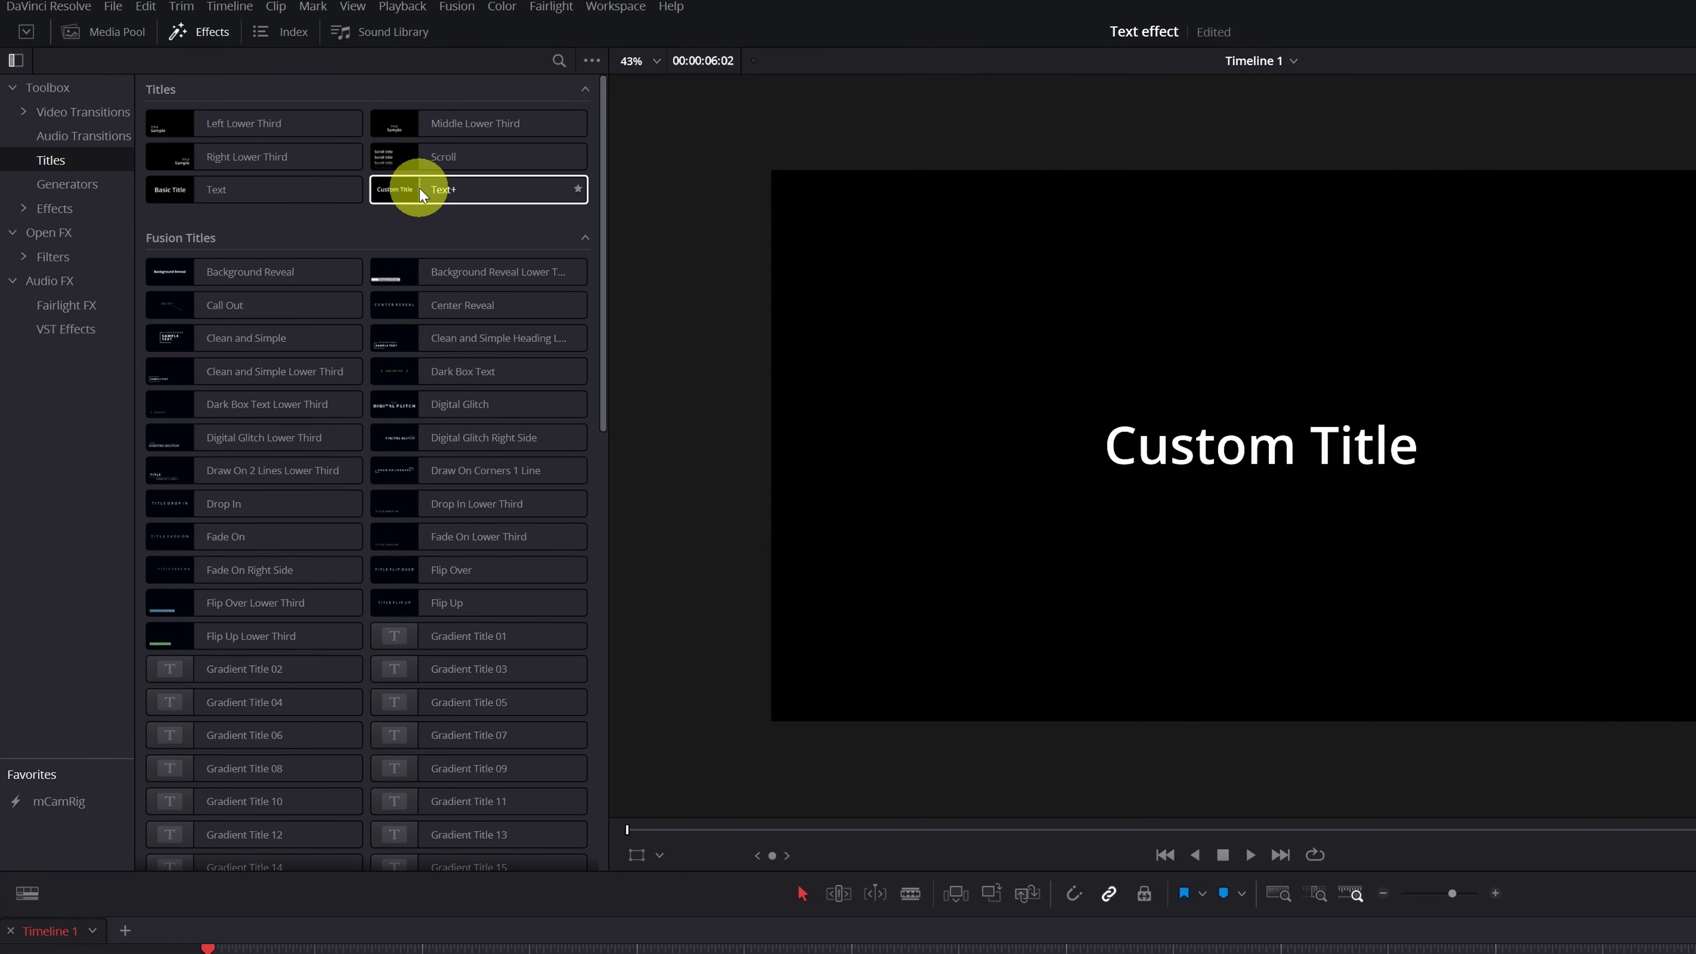
{"action": "left_click_drag", "start_coordinate": [447, 190], "coordinate": [211, 797]}
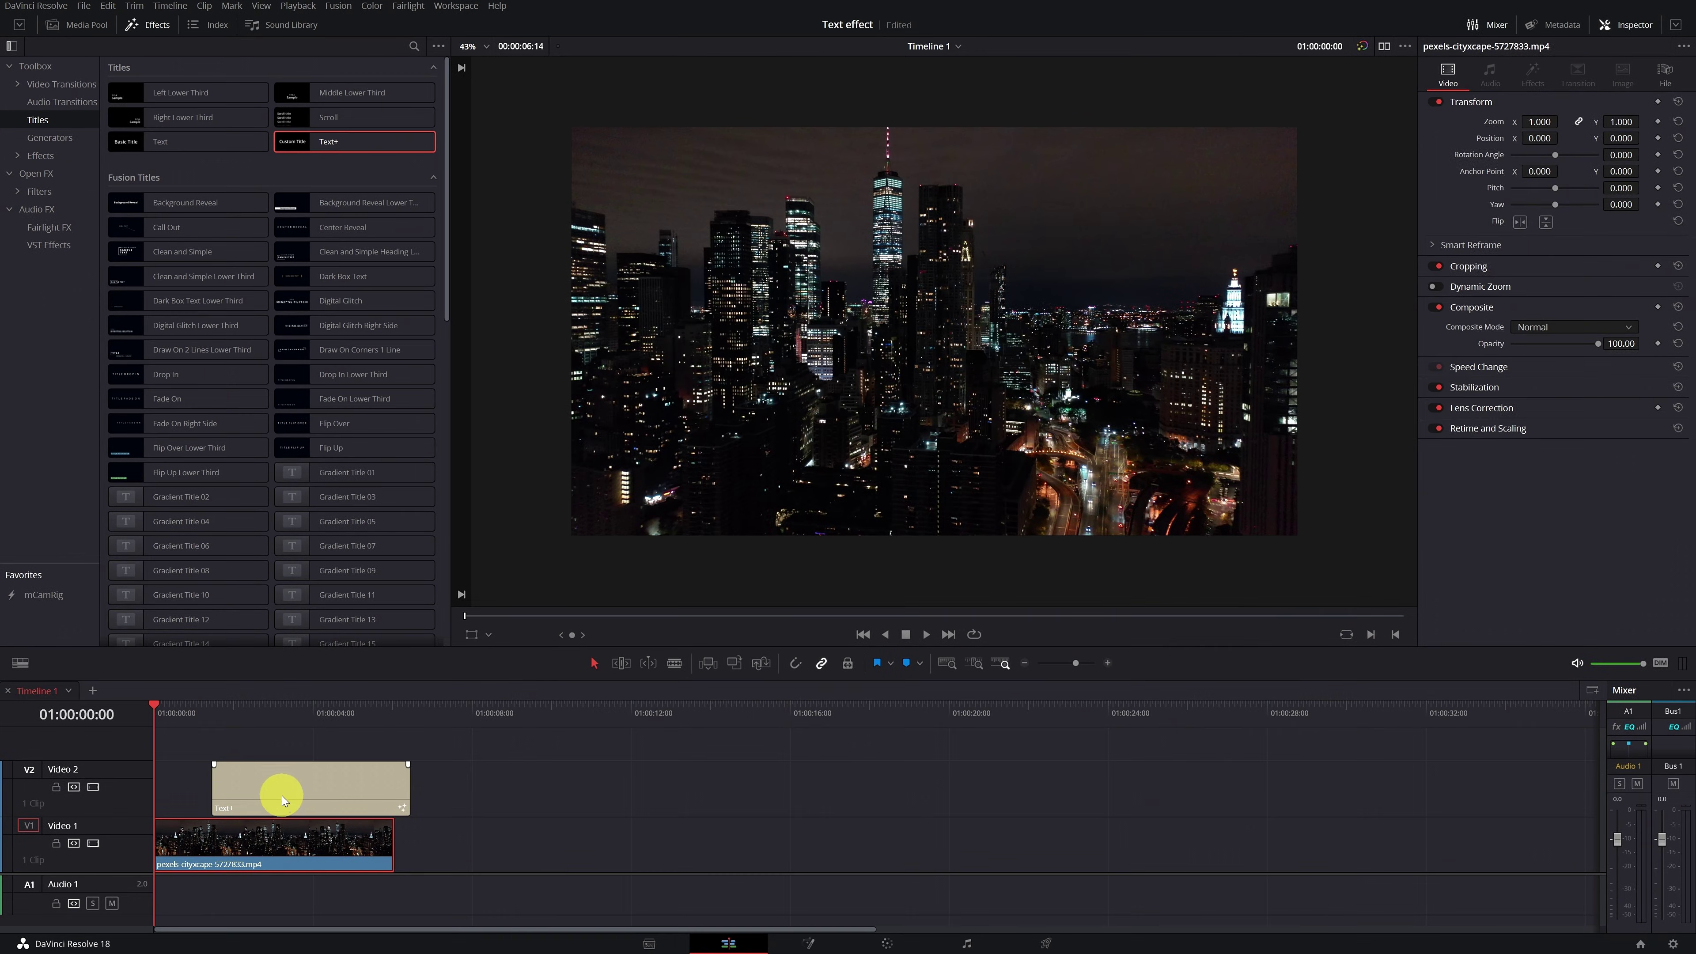
{"action": "left_click", "coordinate": [274, 796]}
{"action": "left_click_drag", "start_coordinate": [353, 785], "coordinate": [394, 785]}
{"action": "left_click", "coordinate": [264, 784]}
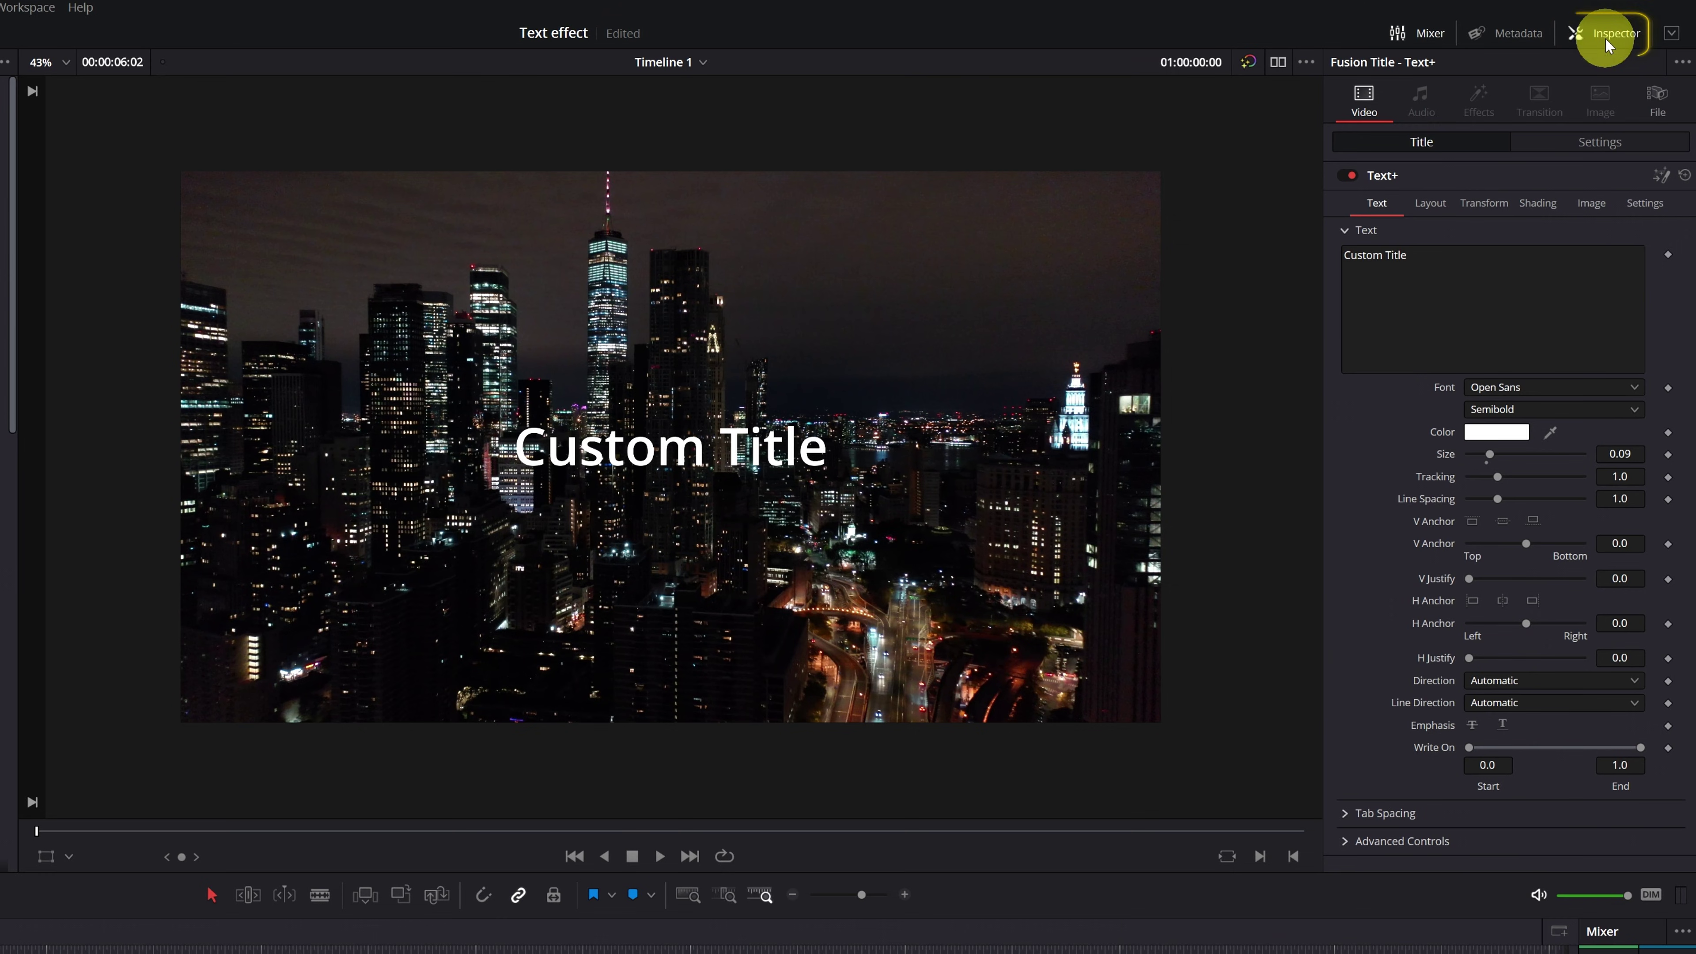
Step: Replace the title text with "New York" and "Monday 22:30" on two lines, using the JMH Typewriter font at size about 0.06
{"action": "triple_click", "coordinate": [1392, 271]}
{"action": "type", "text": "New Yor"}
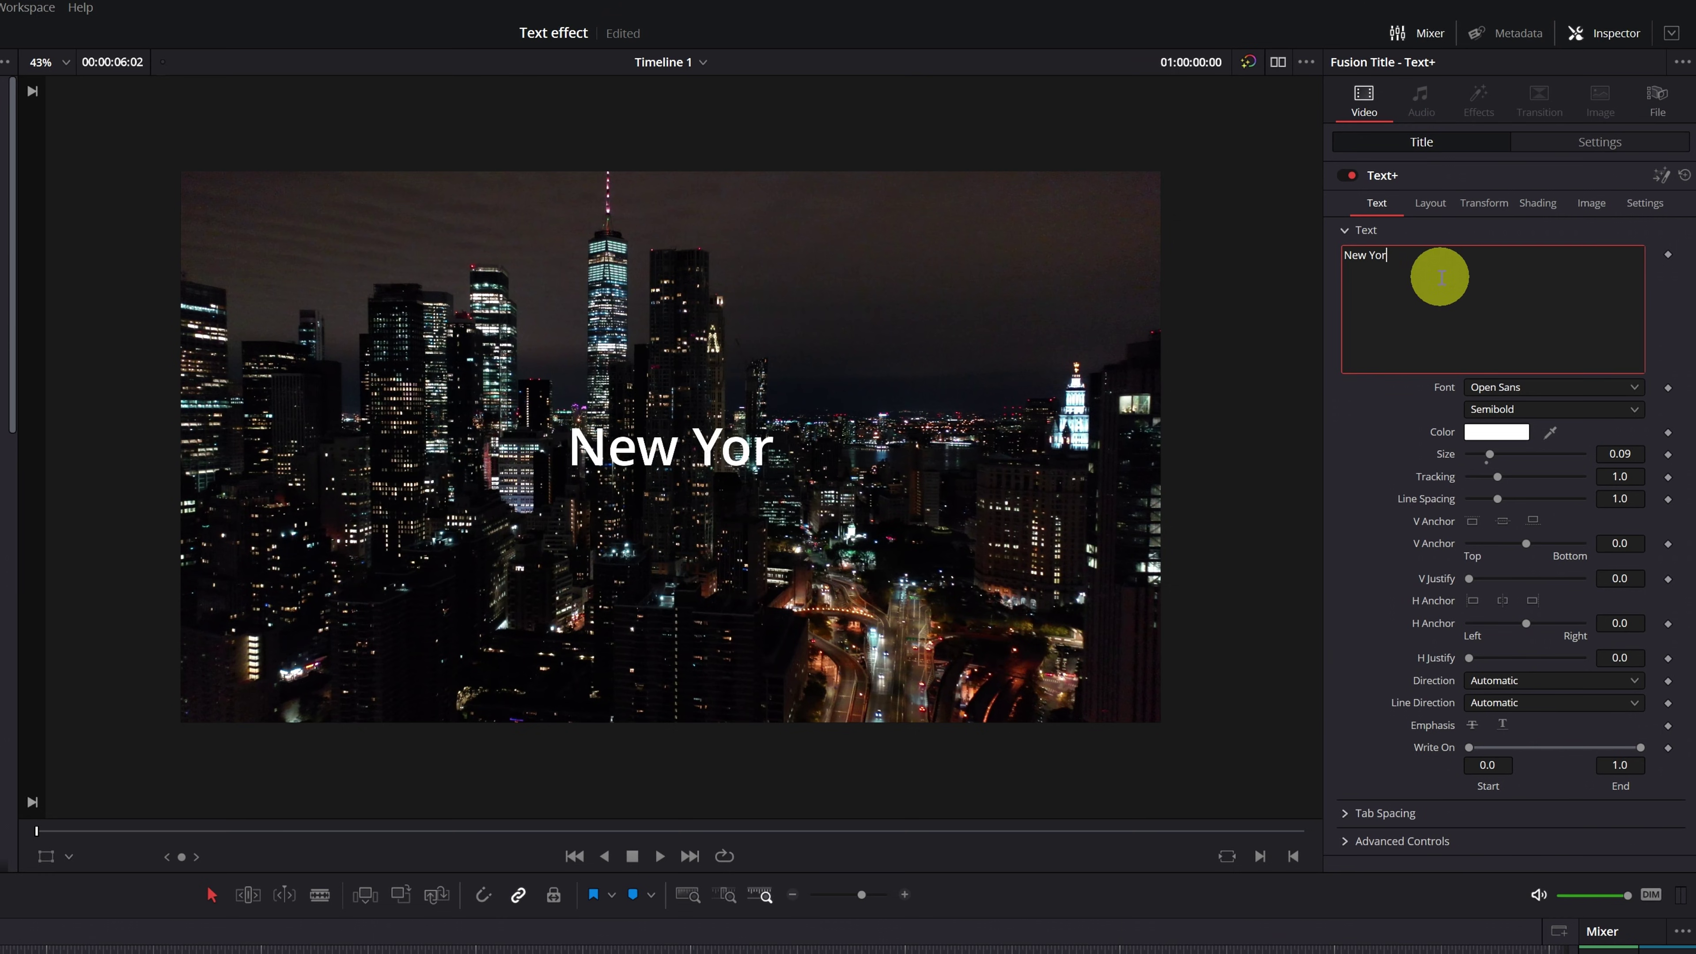
{"action": "type", "text": "k"}
{"action": "key", "text": "Return"}
{"action": "type", "text": "Monday 22:30"}
{"action": "left_click", "coordinate": [1556, 385]}
{"action": "type", "text": "jm"}
{"action": "key", "text": "Return"}
{"action": "left_click_drag", "start_coordinate": [1620, 455], "coordinate": [1396, 437]}
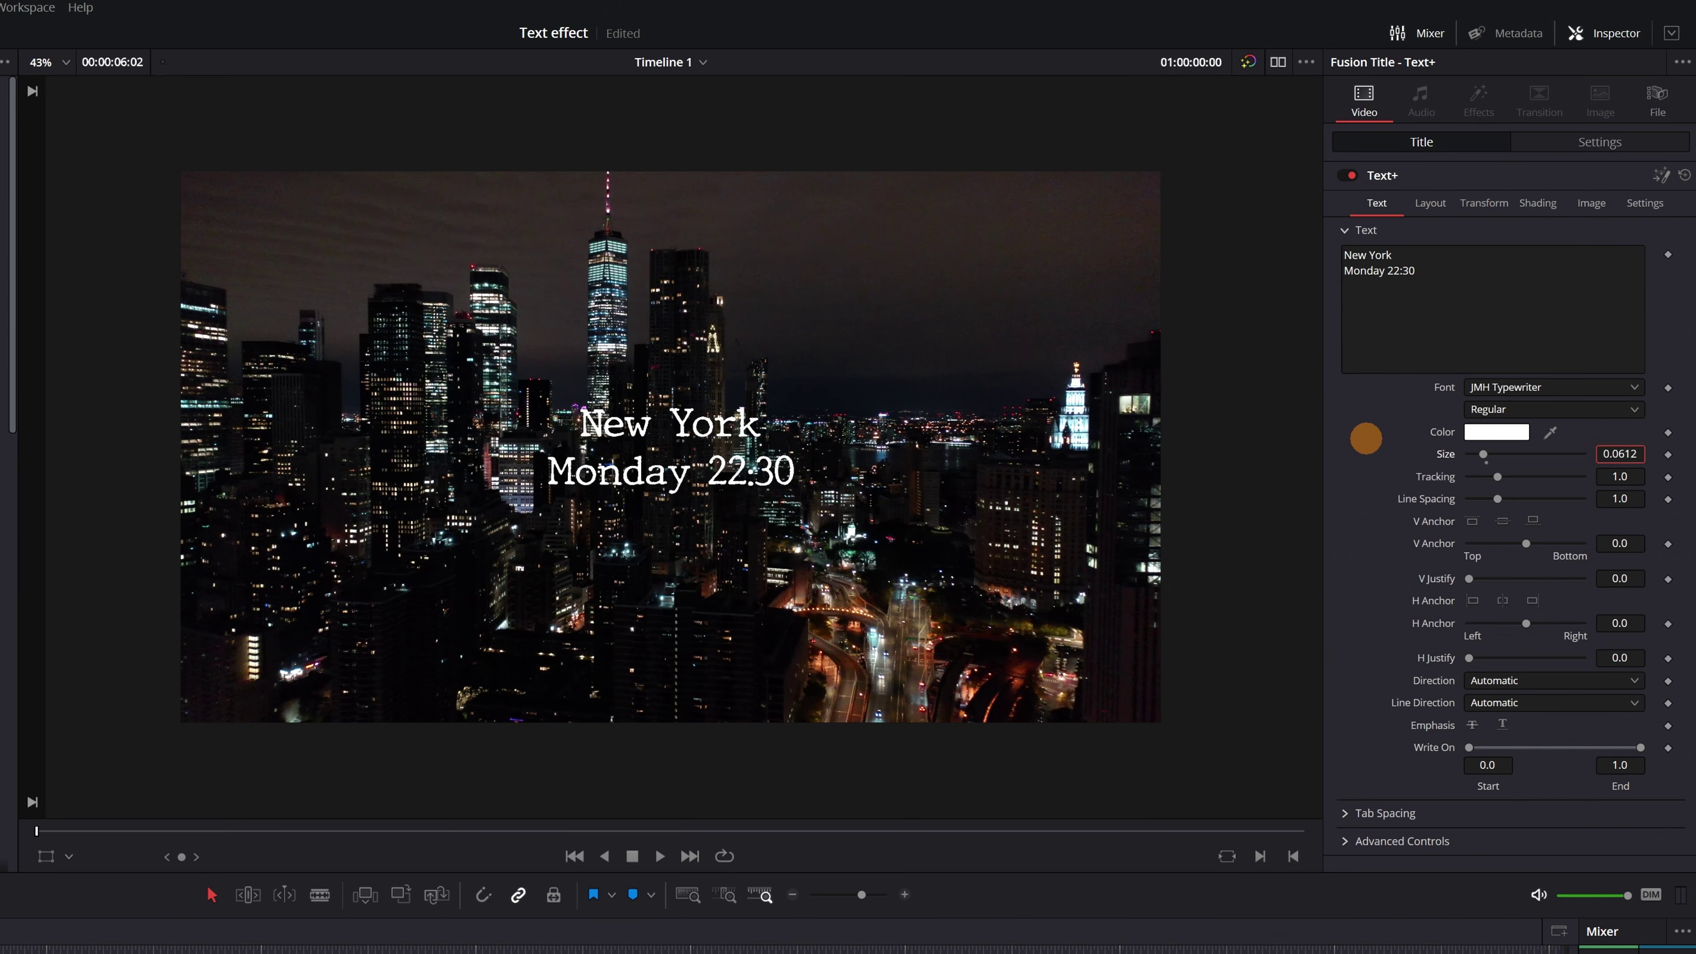
Step: Move the New York title to the lower-left corner of the frame, at about X -1825 and Y -812
{"action": "left_click", "coordinate": [1600, 142]}
{"action": "left_click_drag", "start_coordinate": [1496, 225], "coordinate": [1416, 224]}
{"action": "left_click_drag", "start_coordinate": [1603, 225], "coordinate": [1573, 229]}
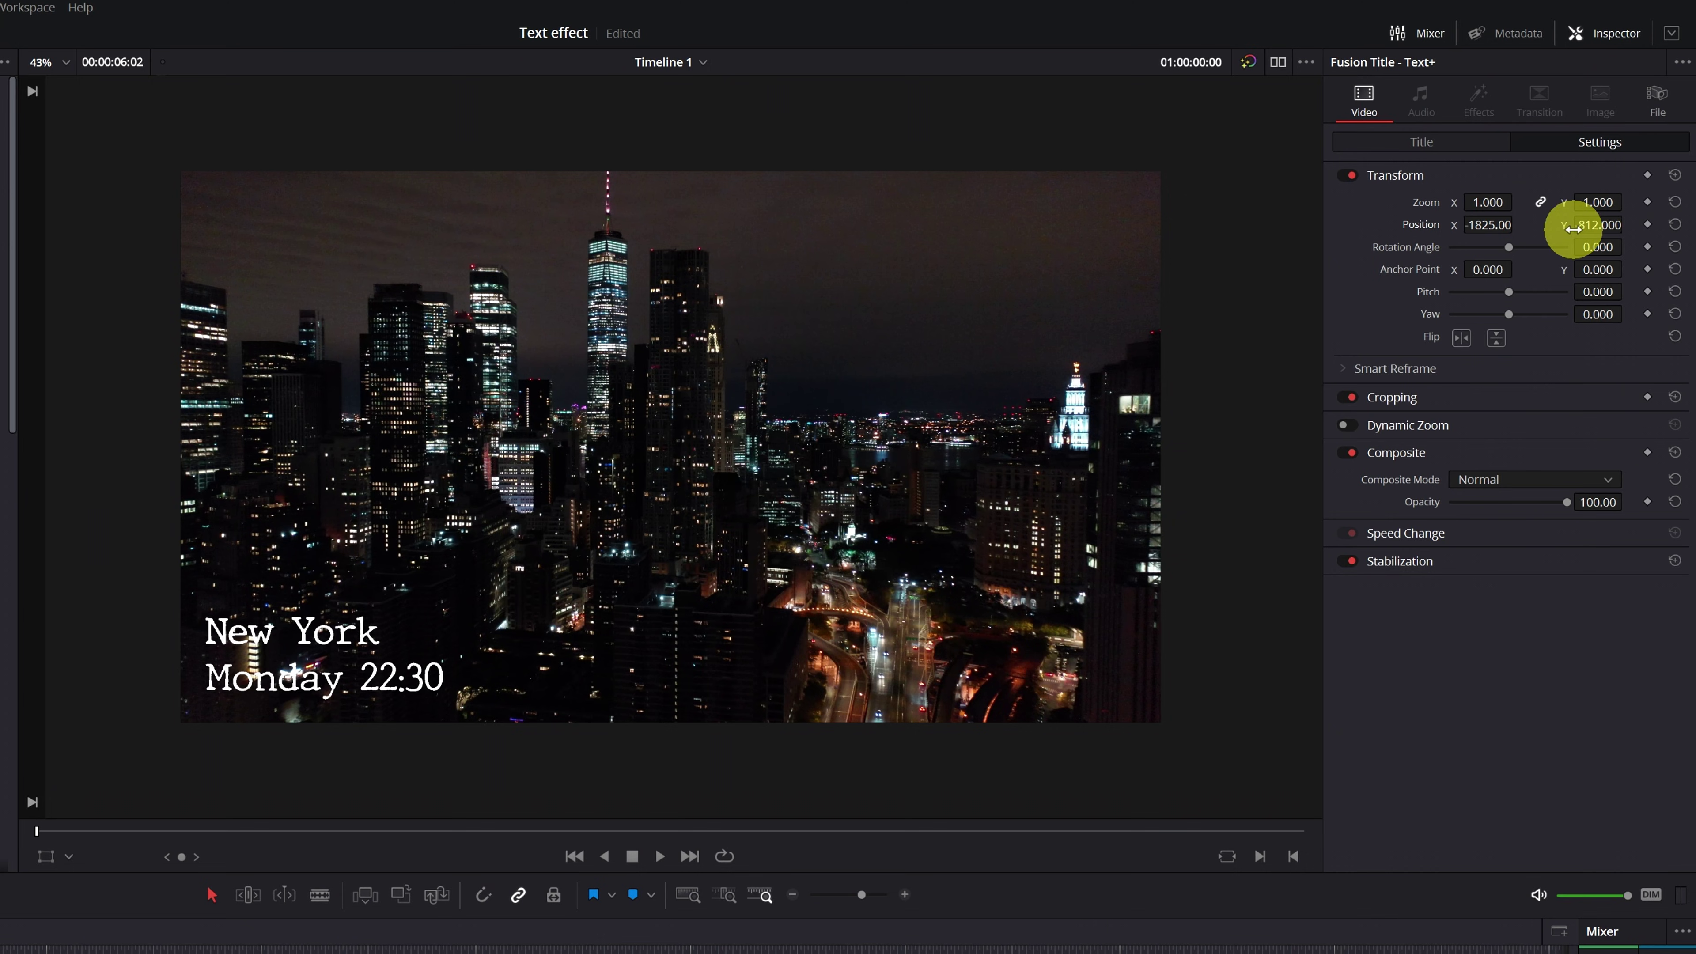
Step: Animate the title's Write On end from 0.0 at the start of the timeline to its maximum at 01:00:01:08
{"action": "left_click", "coordinate": [1436, 142]}
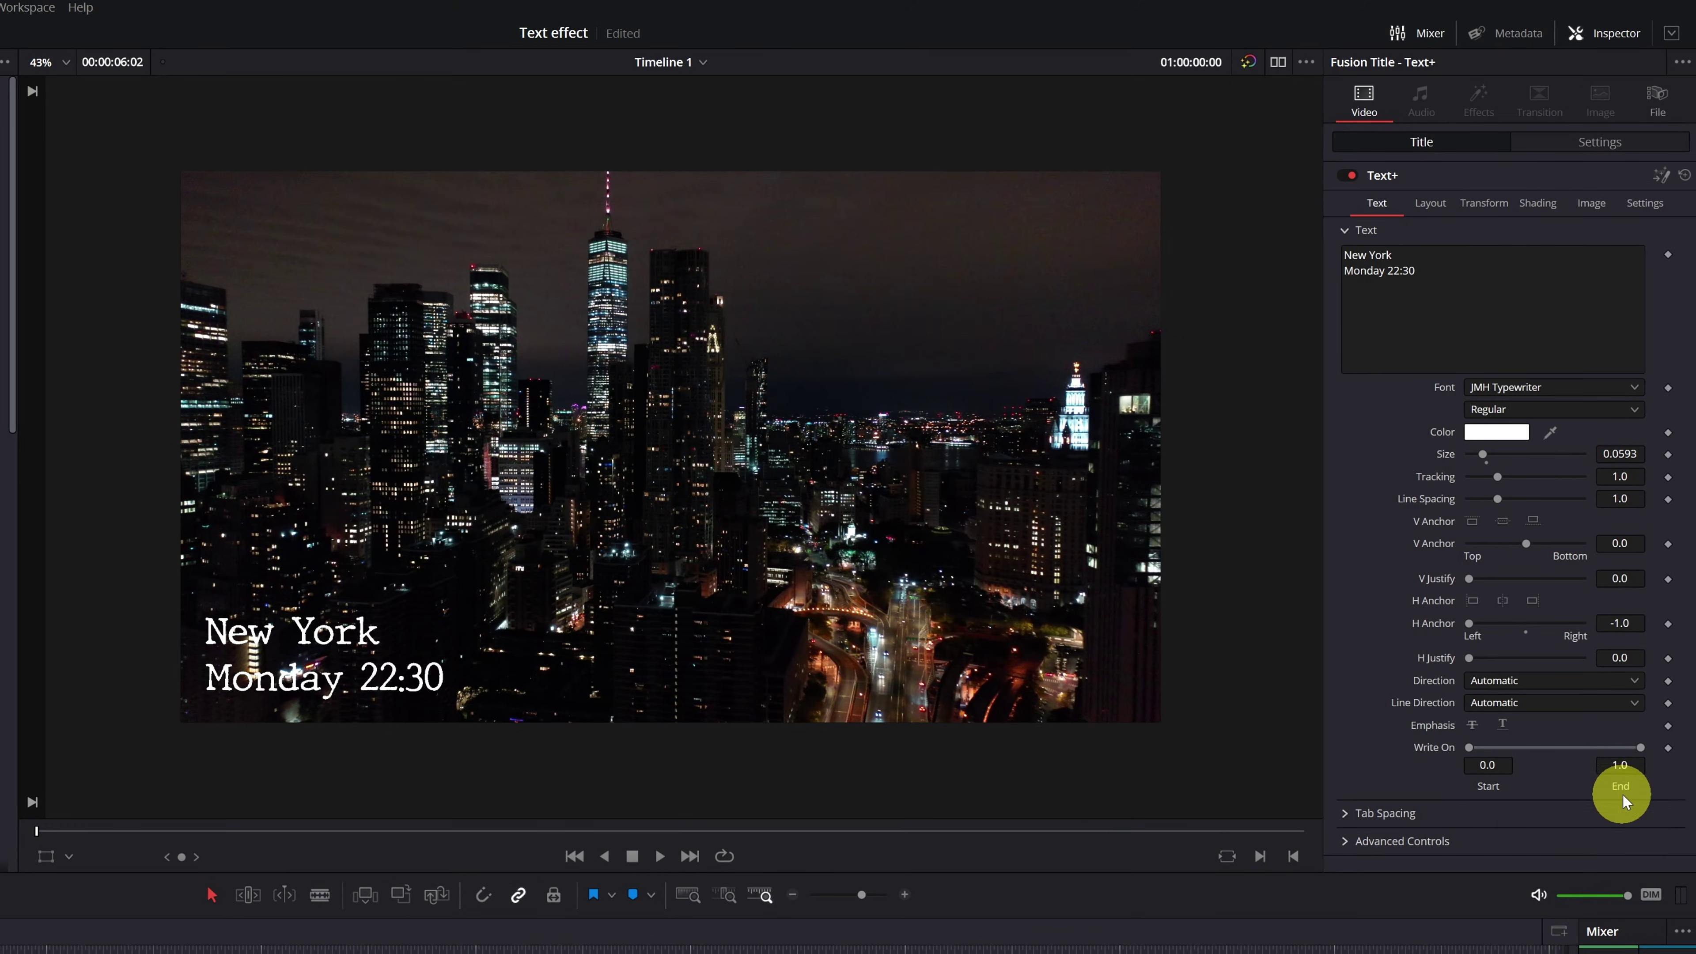
{"action": "left_click_drag", "start_coordinate": [1640, 747], "coordinate": [1472, 748]}
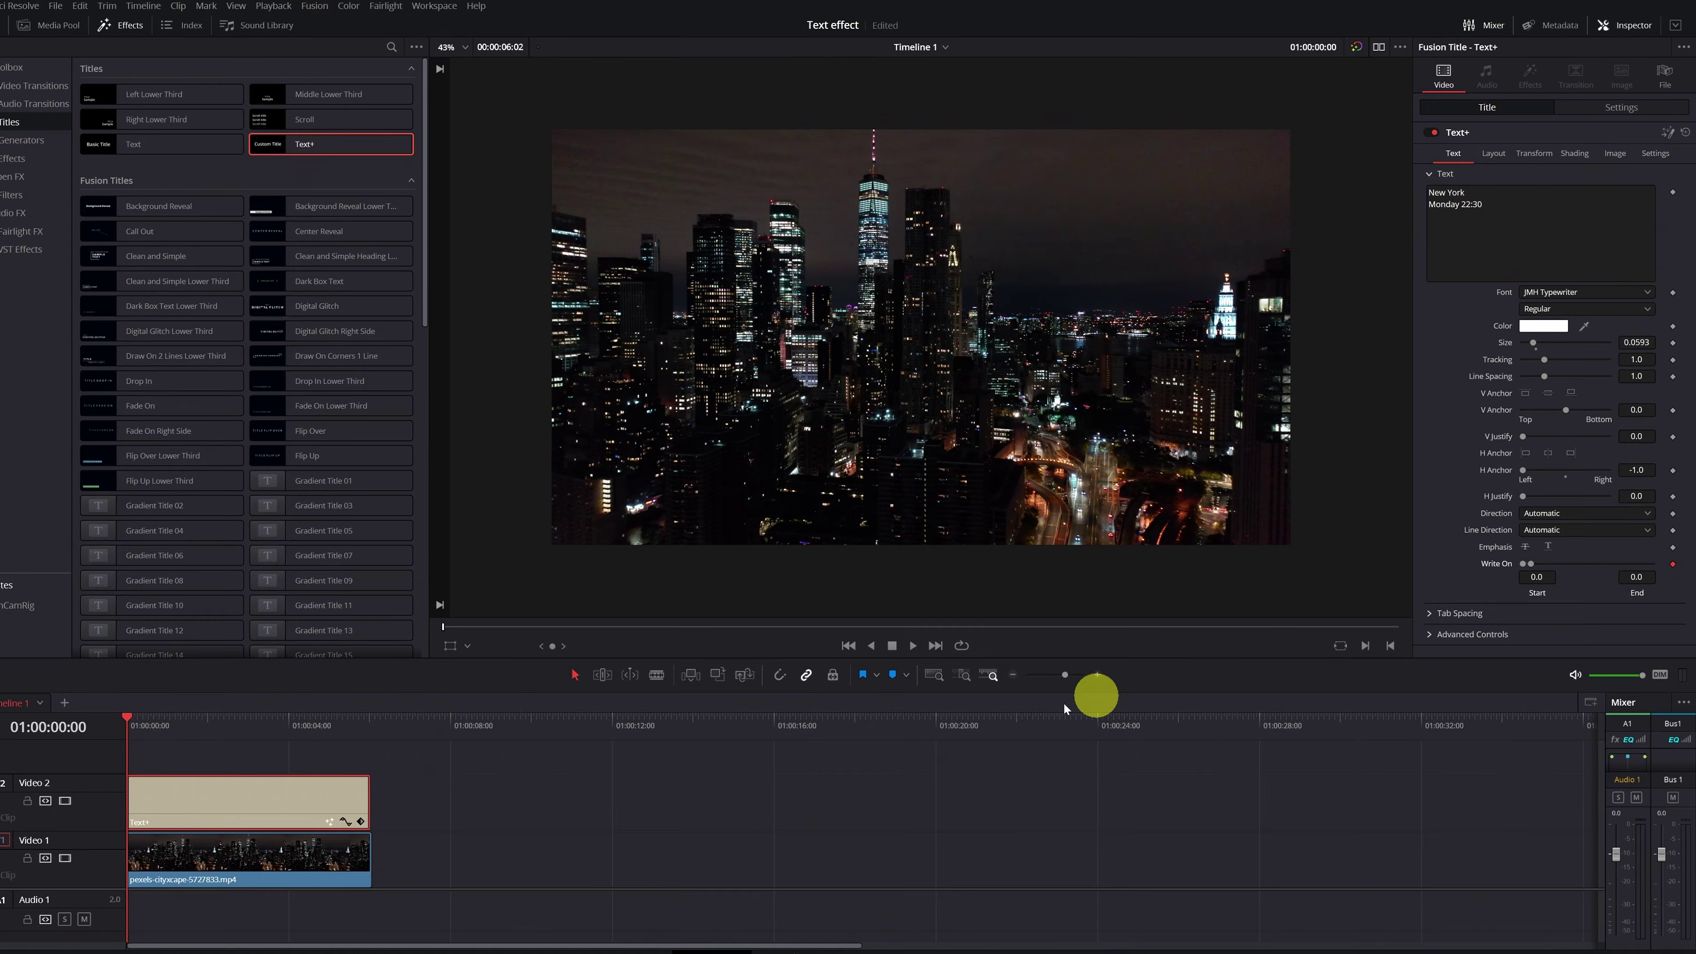
{"action": "left_click_drag", "start_coordinate": [157, 705], "coordinate": [205, 711]}
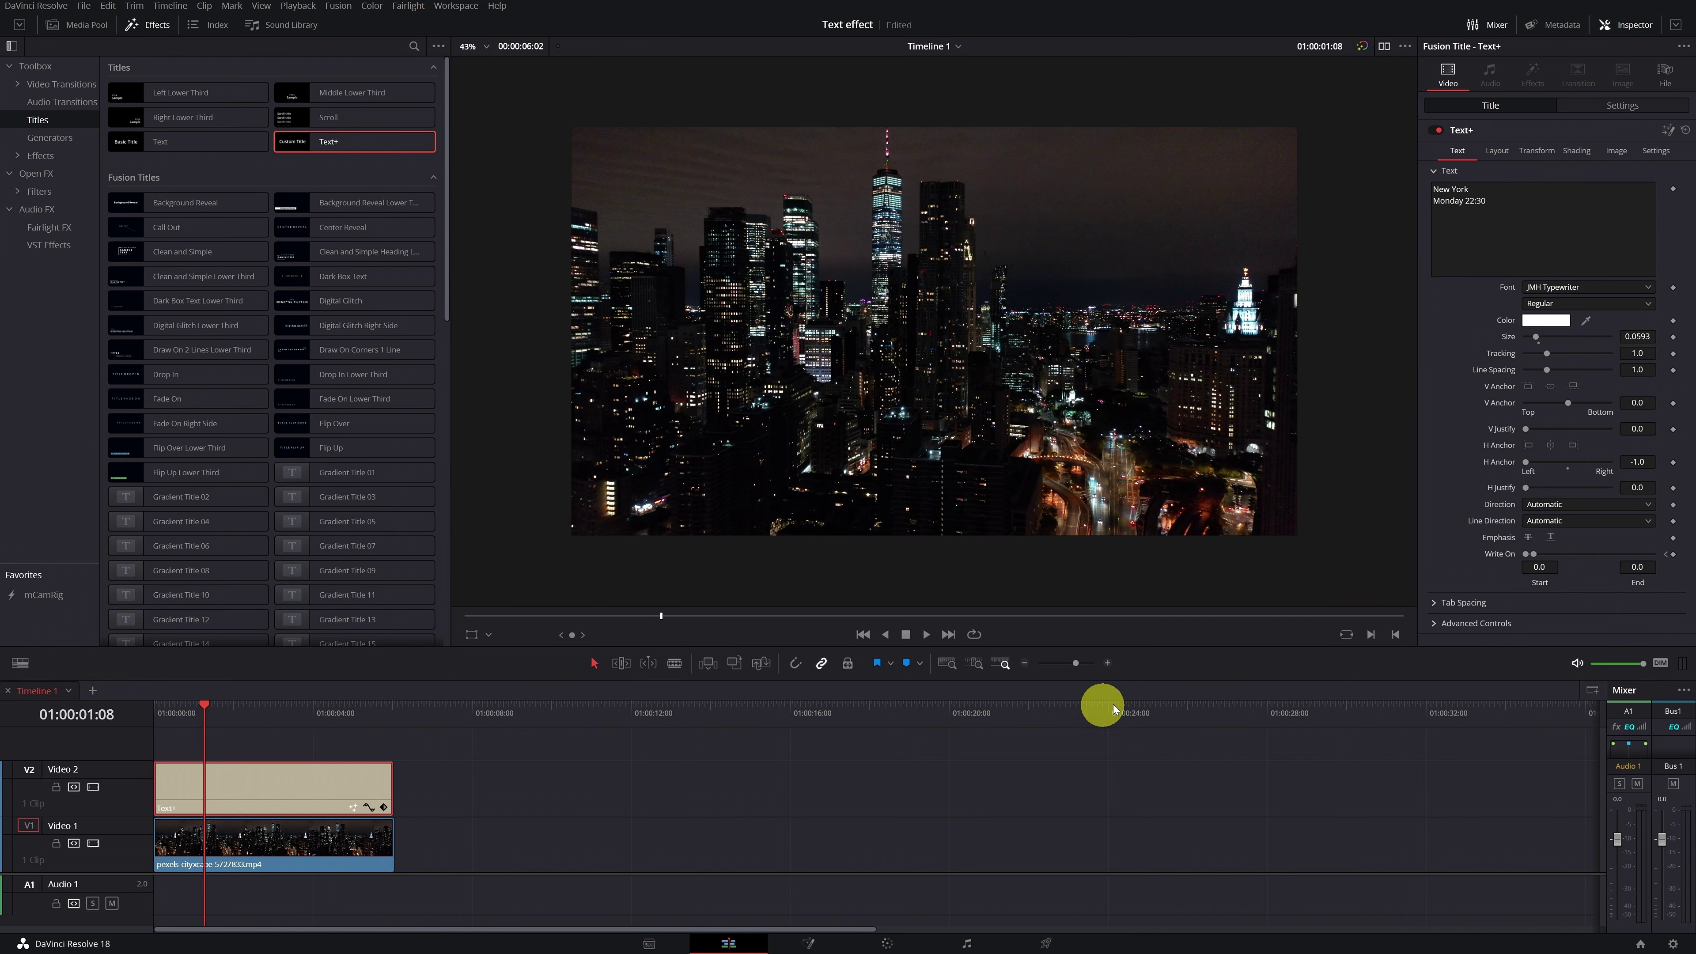
{"action": "left_click", "coordinate": [1537, 553]}
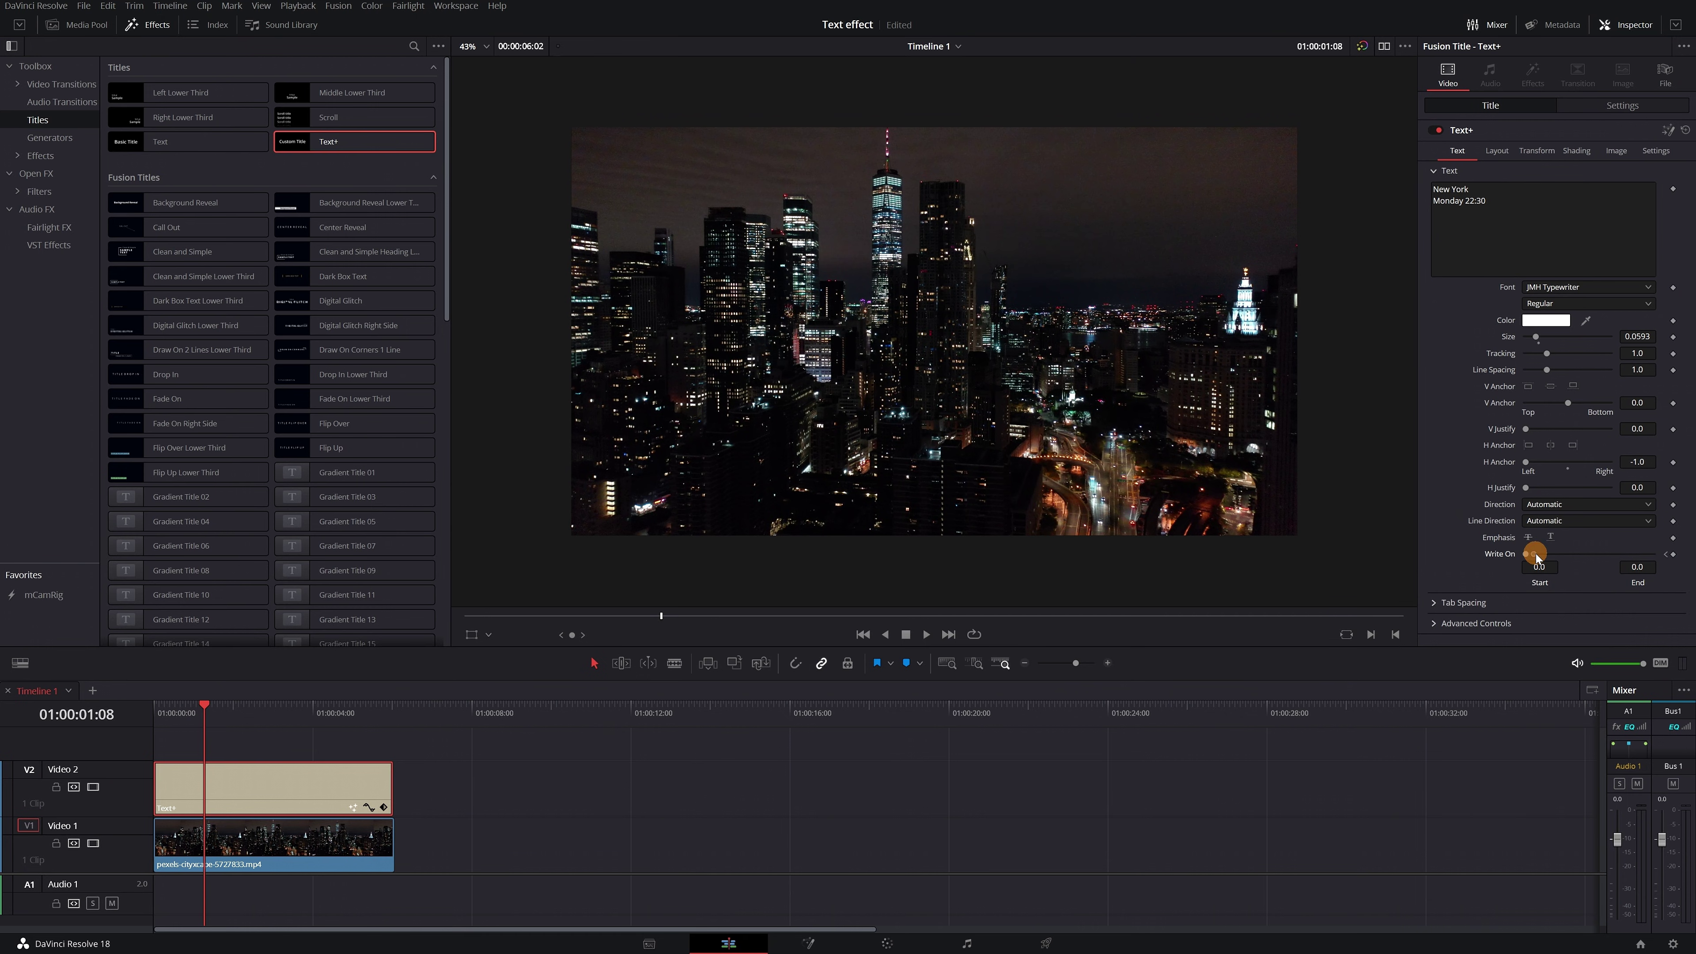
{"action": "left_click_drag", "start_coordinate": [1545, 554], "coordinate": [1648, 555]}
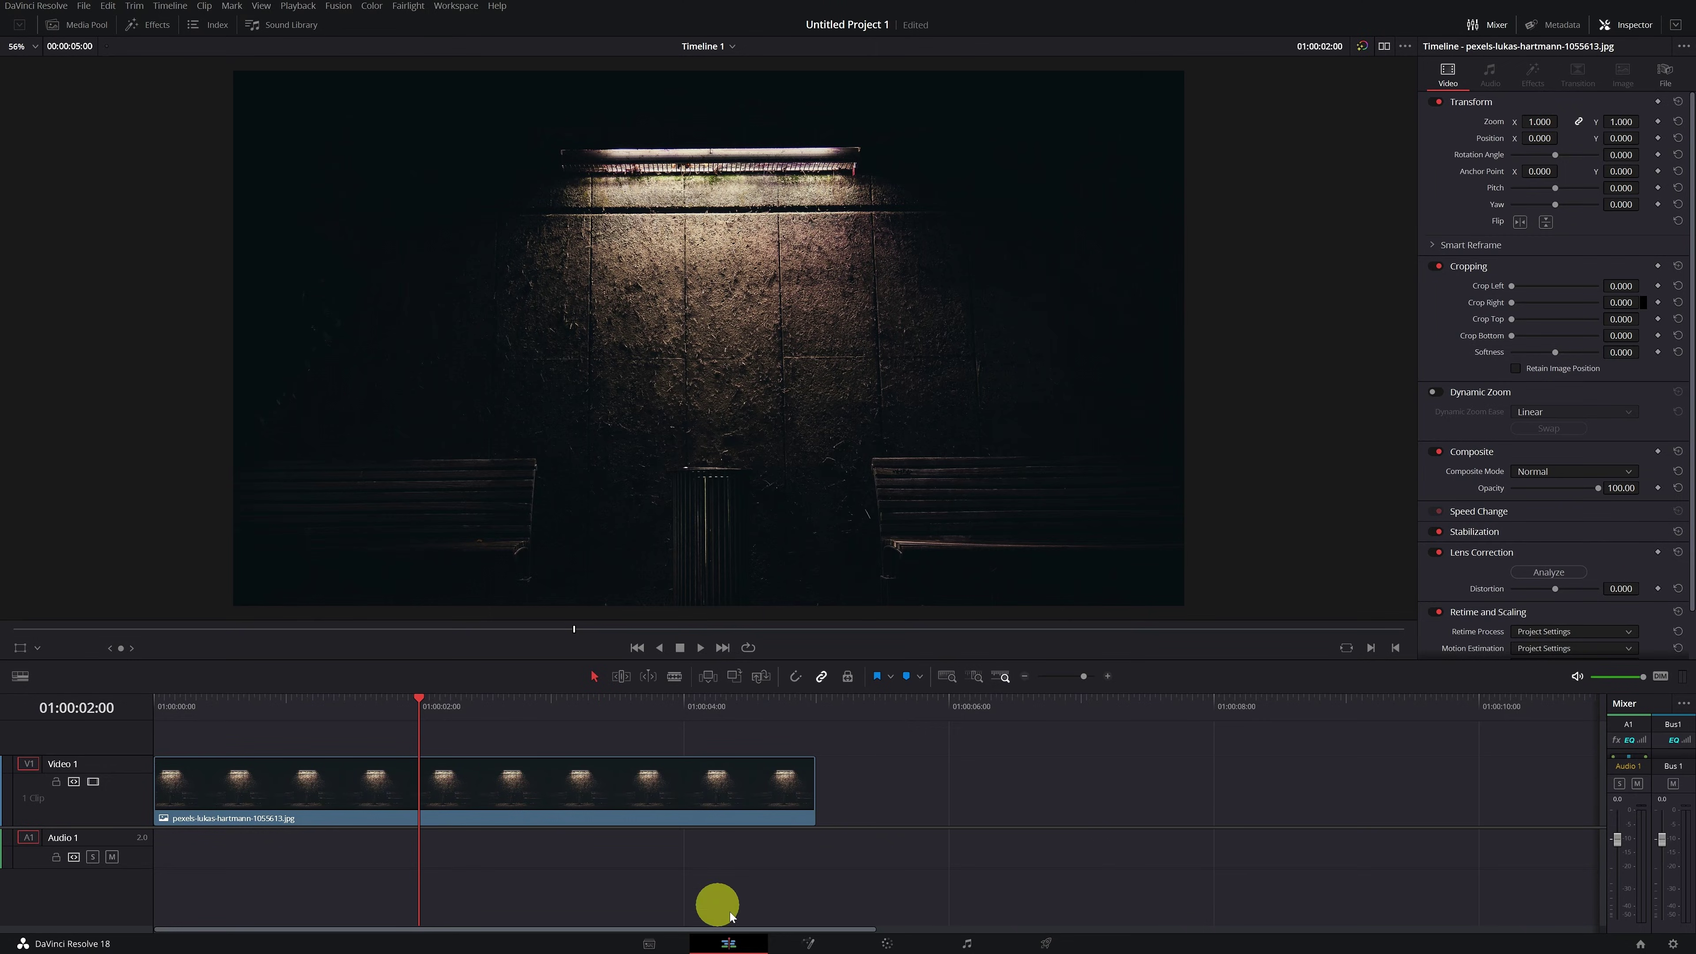
Step: Open the dark wall image clip in Fusion, add a Text+ node above the existing node connection, and display it in the first viewer
{"action": "left_click", "coordinate": [807, 943]}
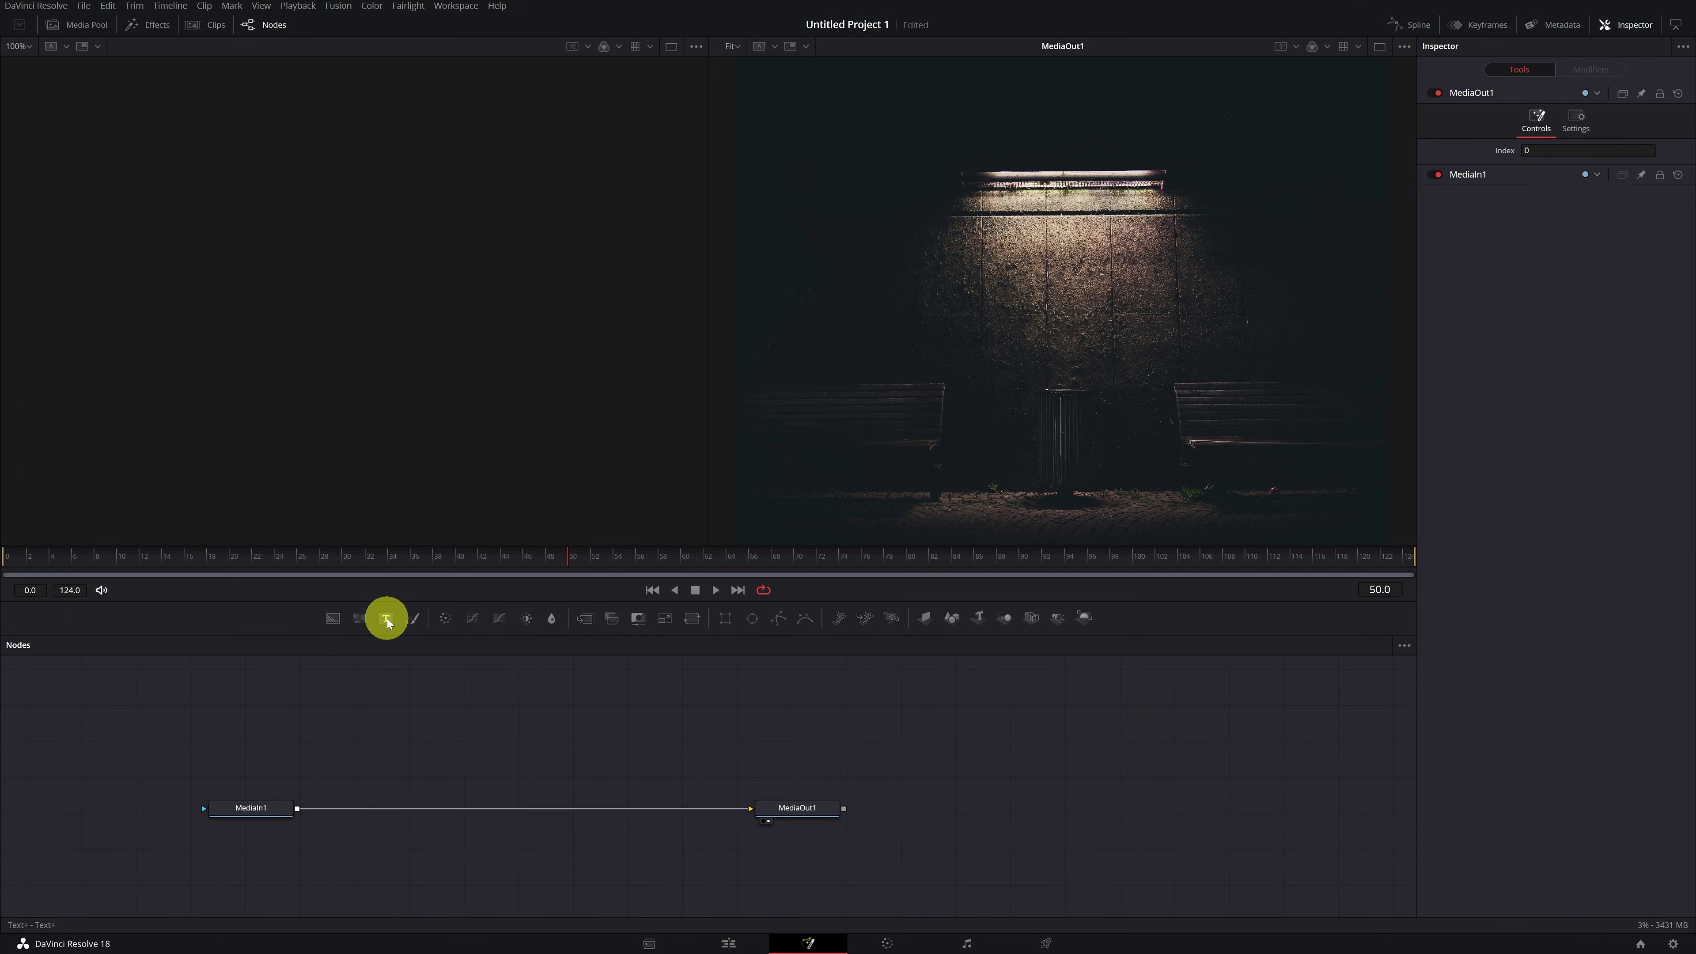
{"action": "left_click", "coordinate": [521, 634]}
{"action": "left_click_drag", "start_coordinate": [930, 838], "coordinate": [756, 803]}
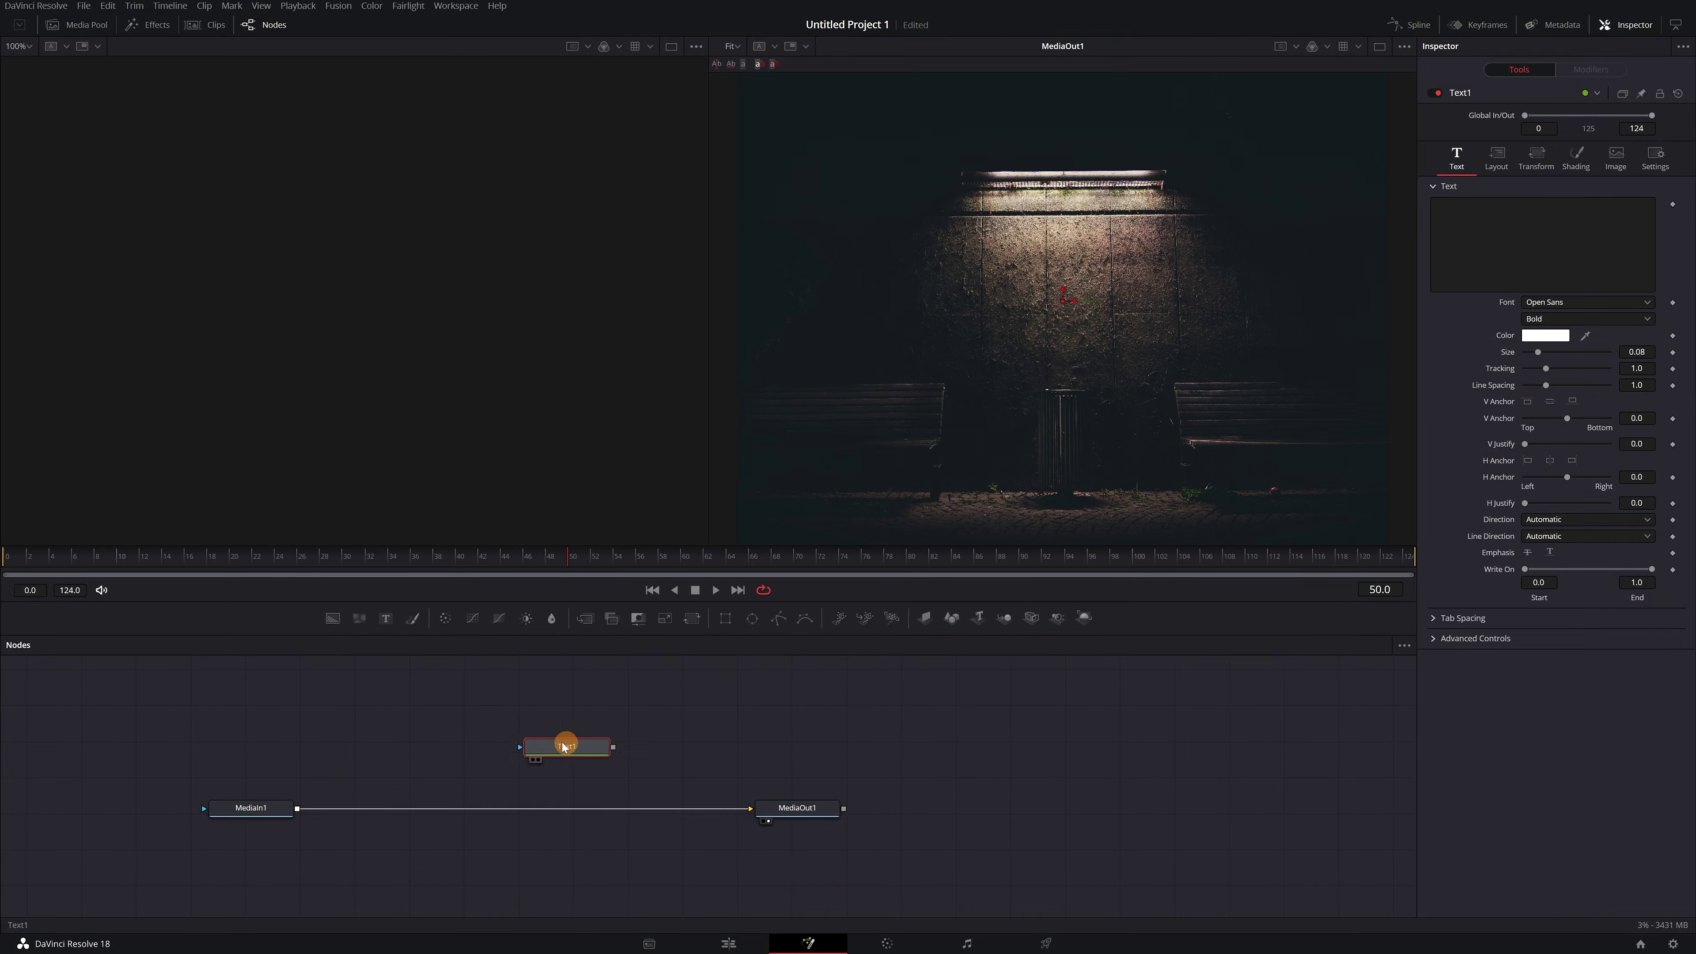
{"action": "left_click_drag", "start_coordinate": [564, 746], "coordinate": [469, 734]}
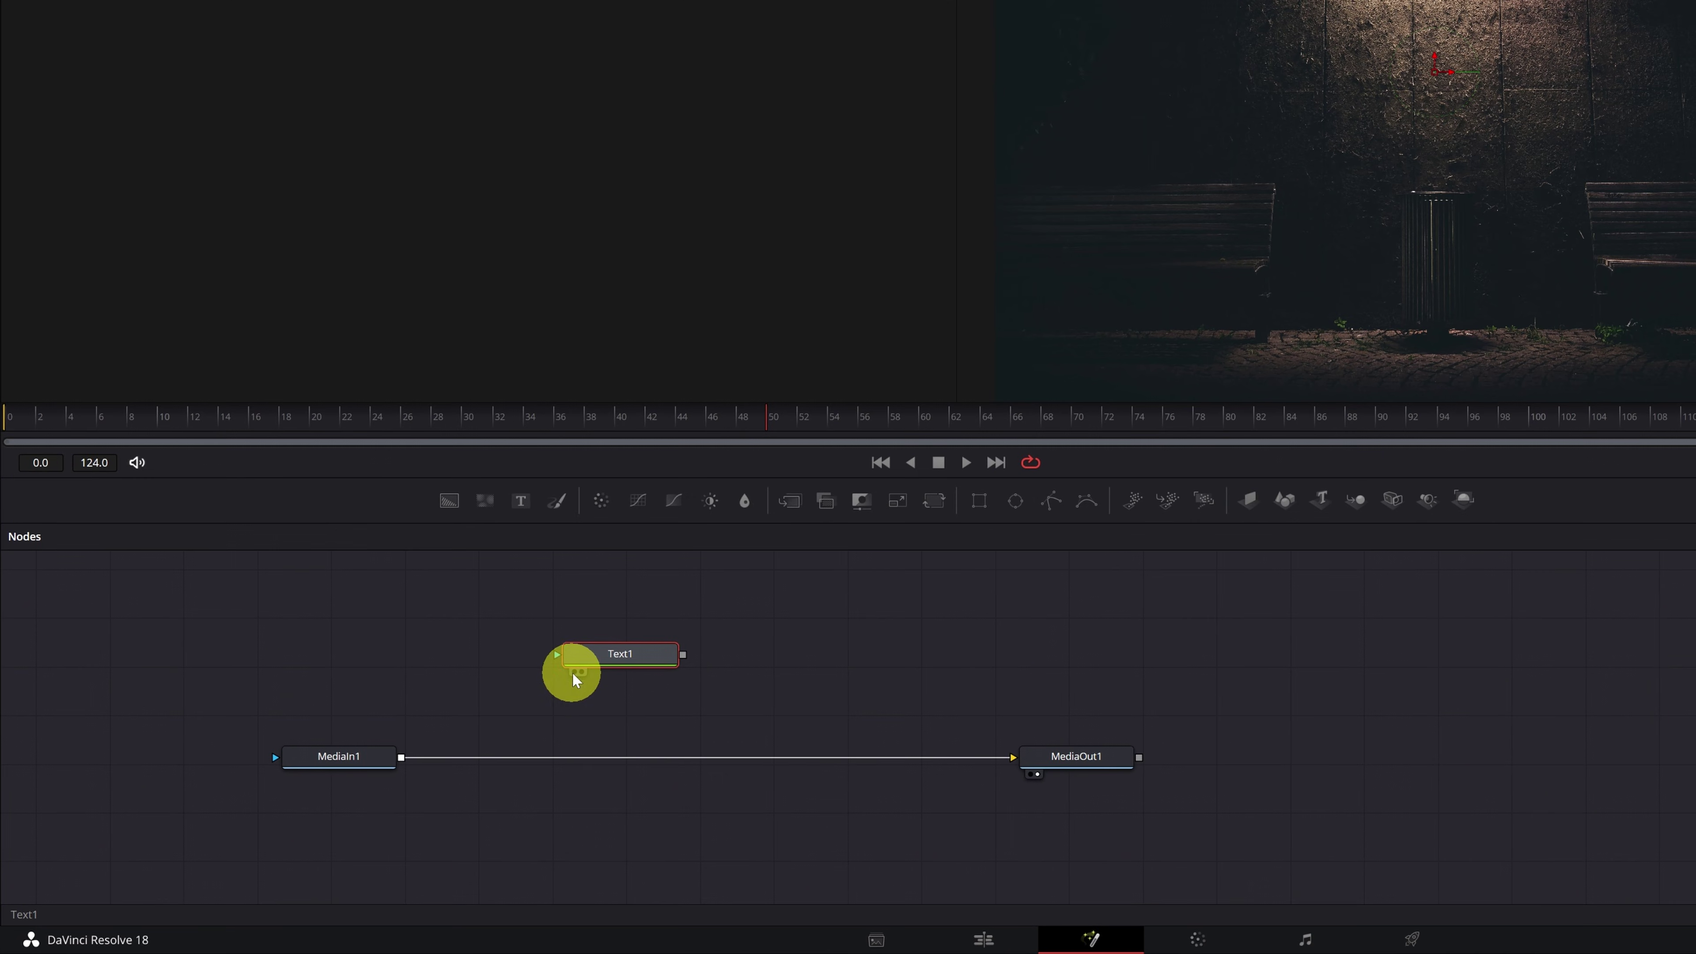
{"action": "left_click", "coordinate": [575, 672]}
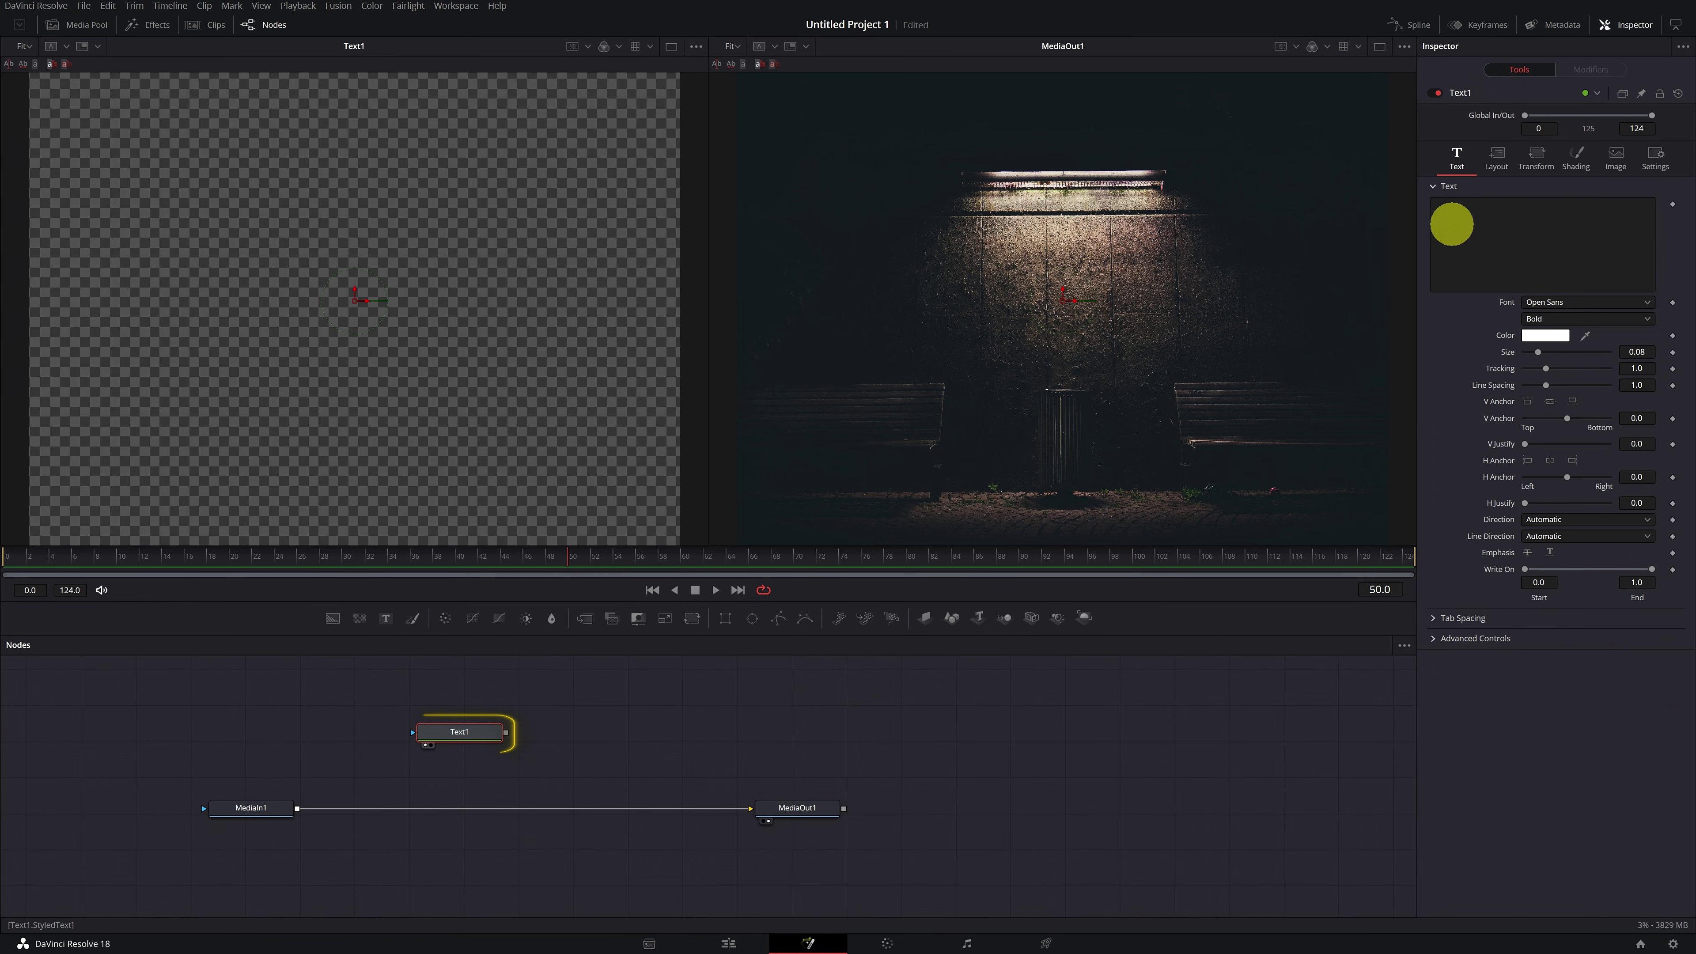
Step: Enter "Super Neon" as the Text1 node's text and set its font to Restollia Script PERSONAL USE
{"action": "left_click", "coordinate": [1473, 218]}
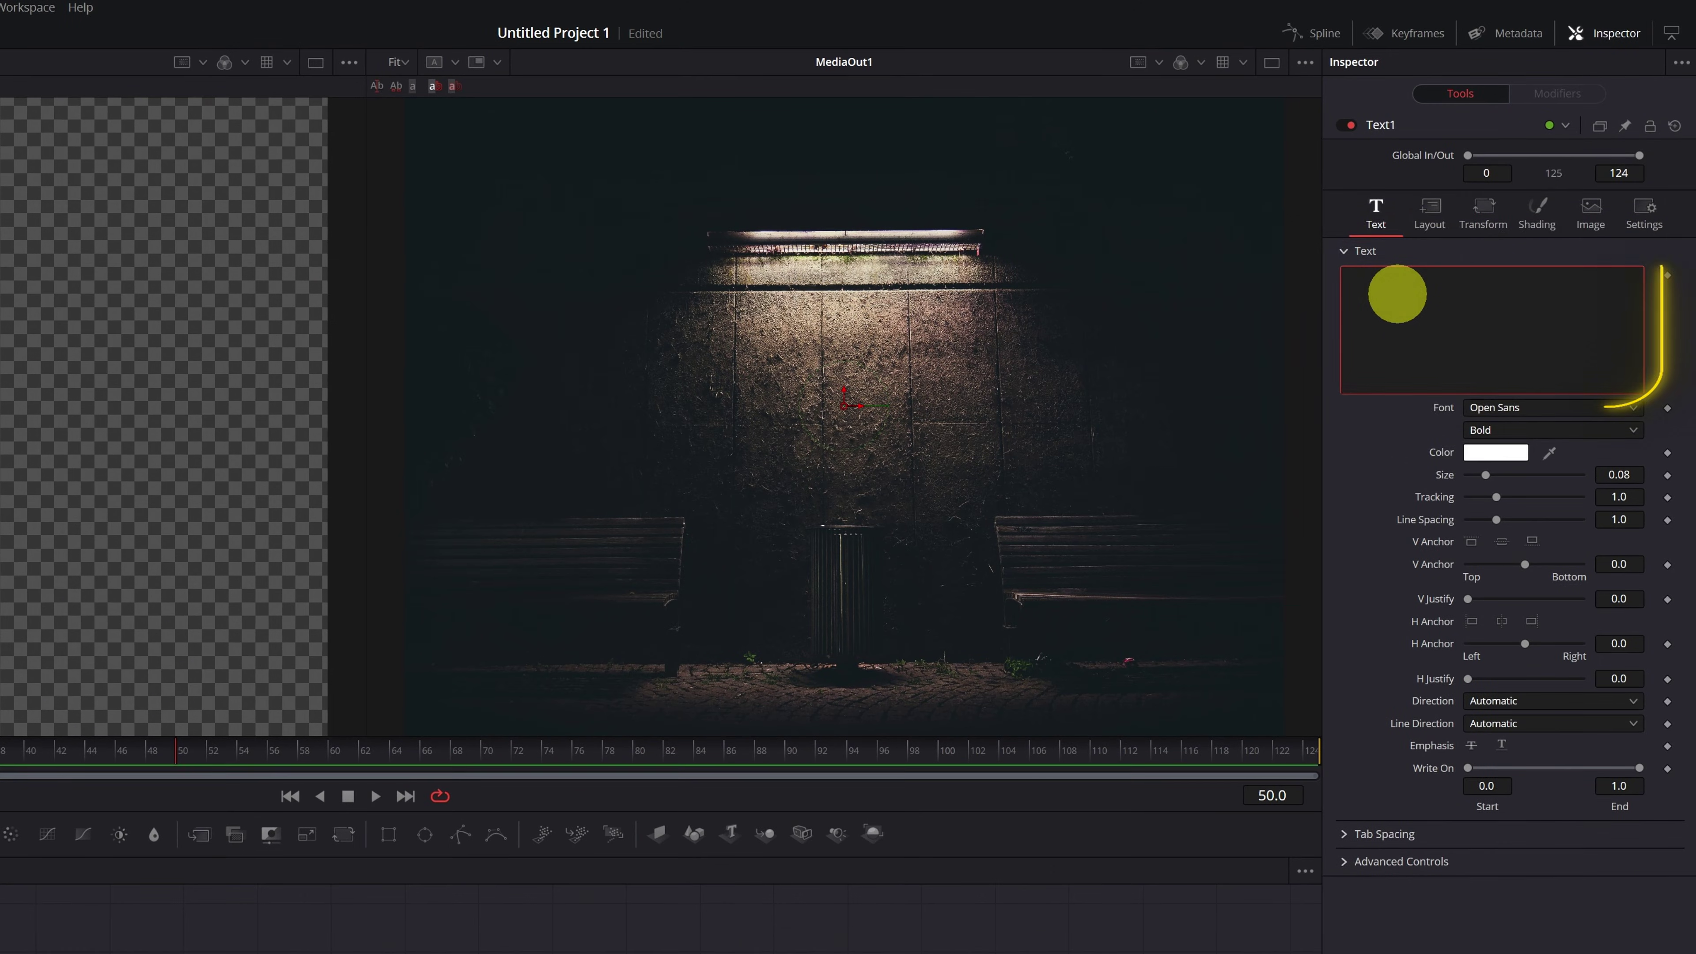
{"action": "type", "text": "Super Neon"}
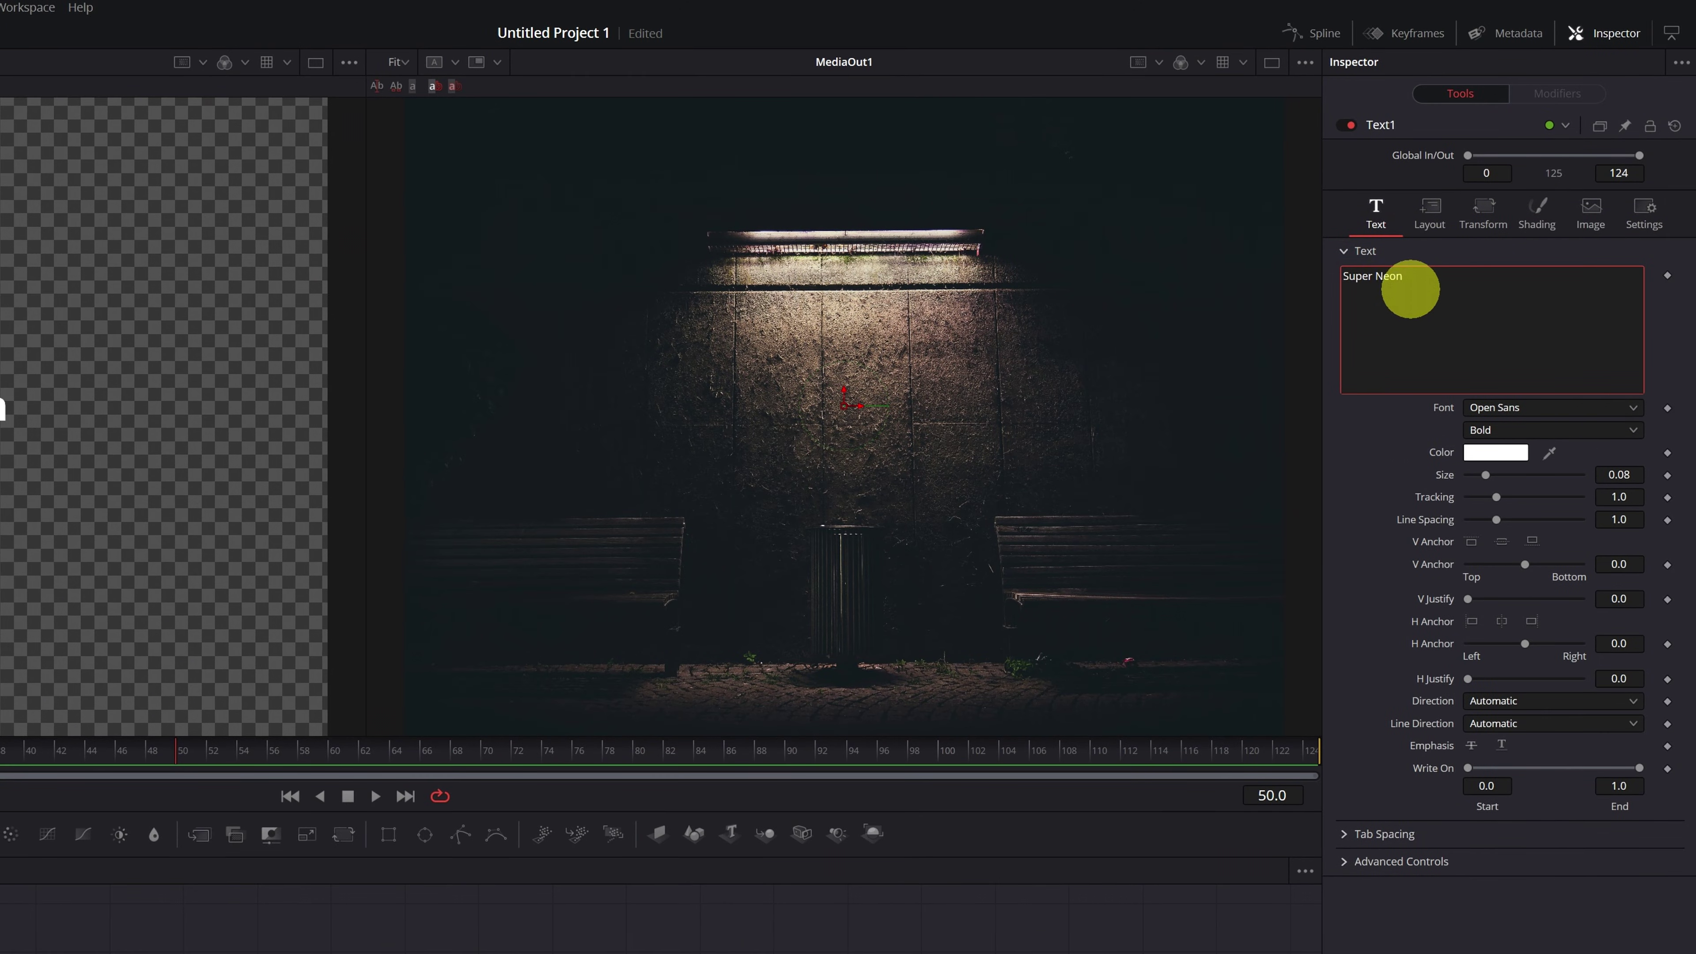
{"action": "left_click", "coordinate": [1593, 410]}
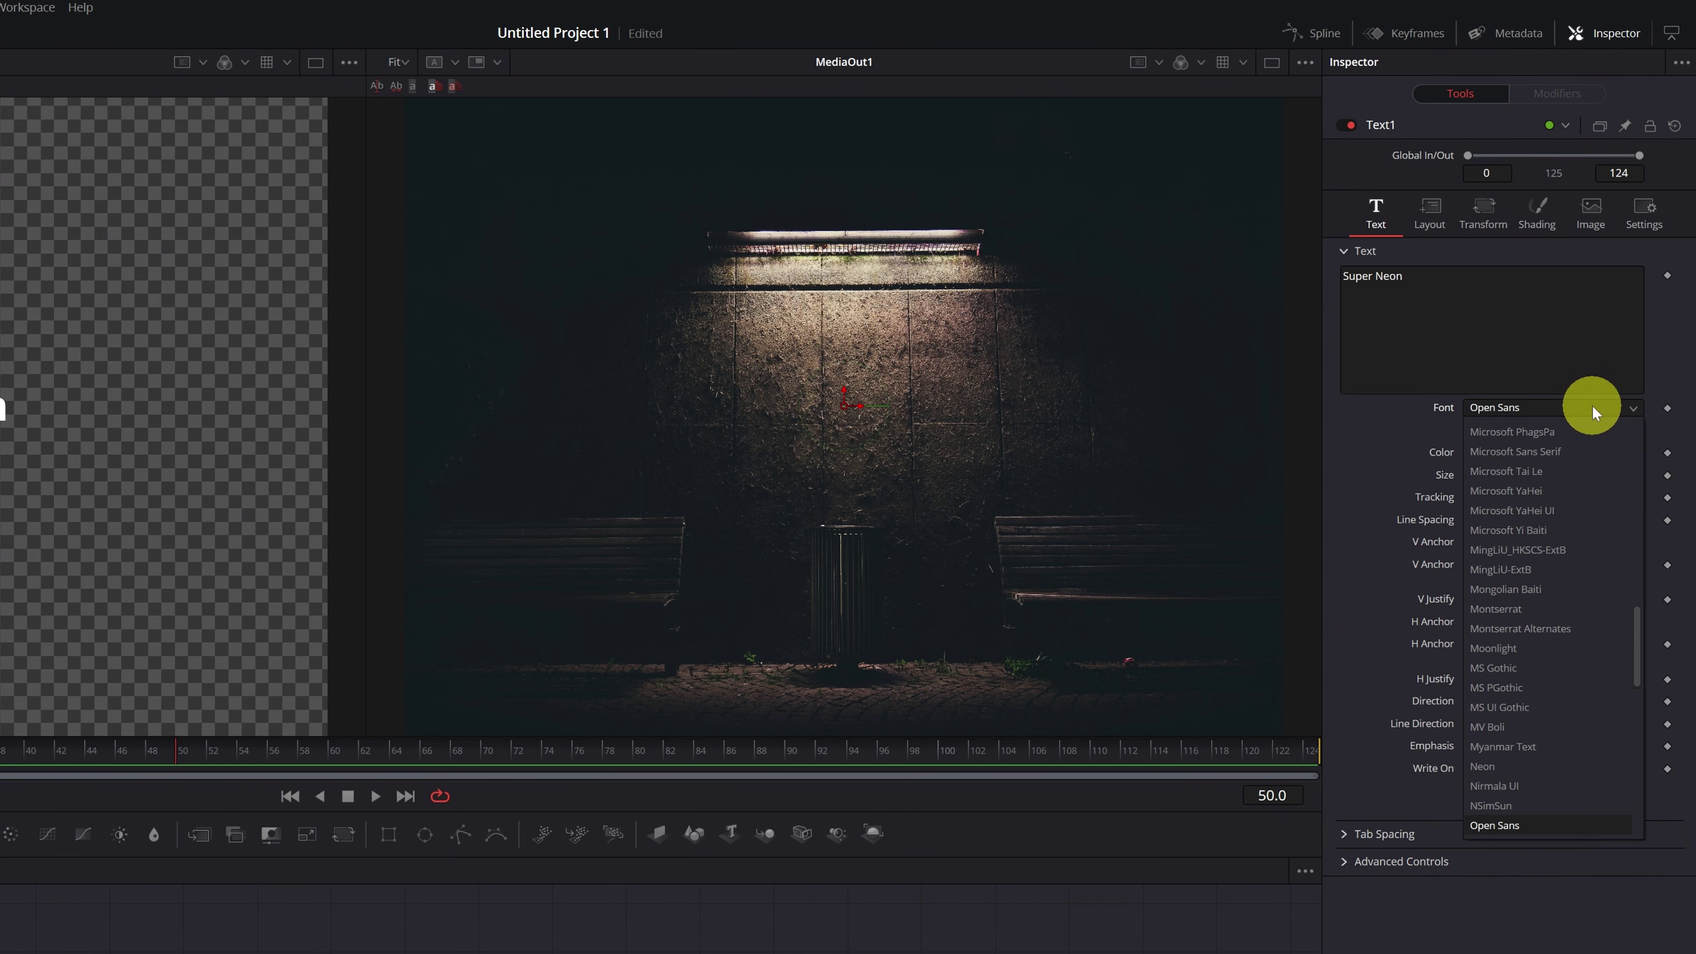
{"action": "key", "text": "Down"}
{"action": "key", "text": "Down"}
{"action": "key", "text": "Down"}
{"action": "key", "text": "Down"}
{"action": "key", "text": "Down"}
{"action": "key", "text": "Down"}
{"action": "key", "text": "Down"}
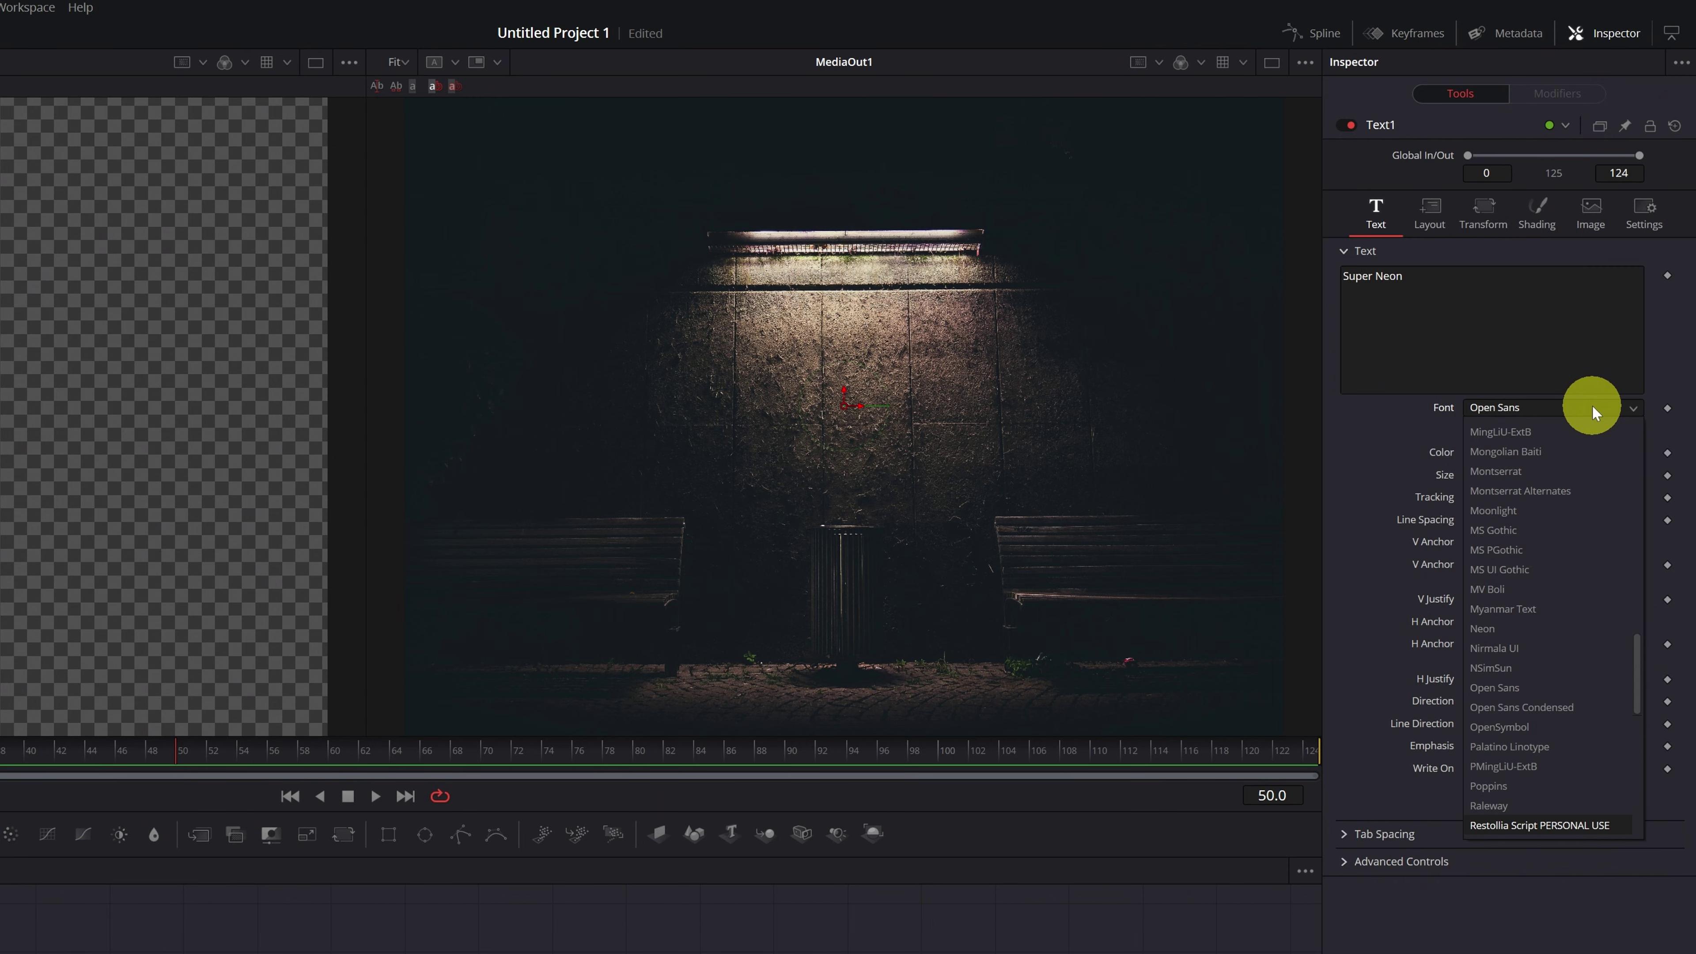
{"action": "left_click", "coordinate": [1546, 802]}
{"action": "left_click", "coordinate": [1547, 825]}
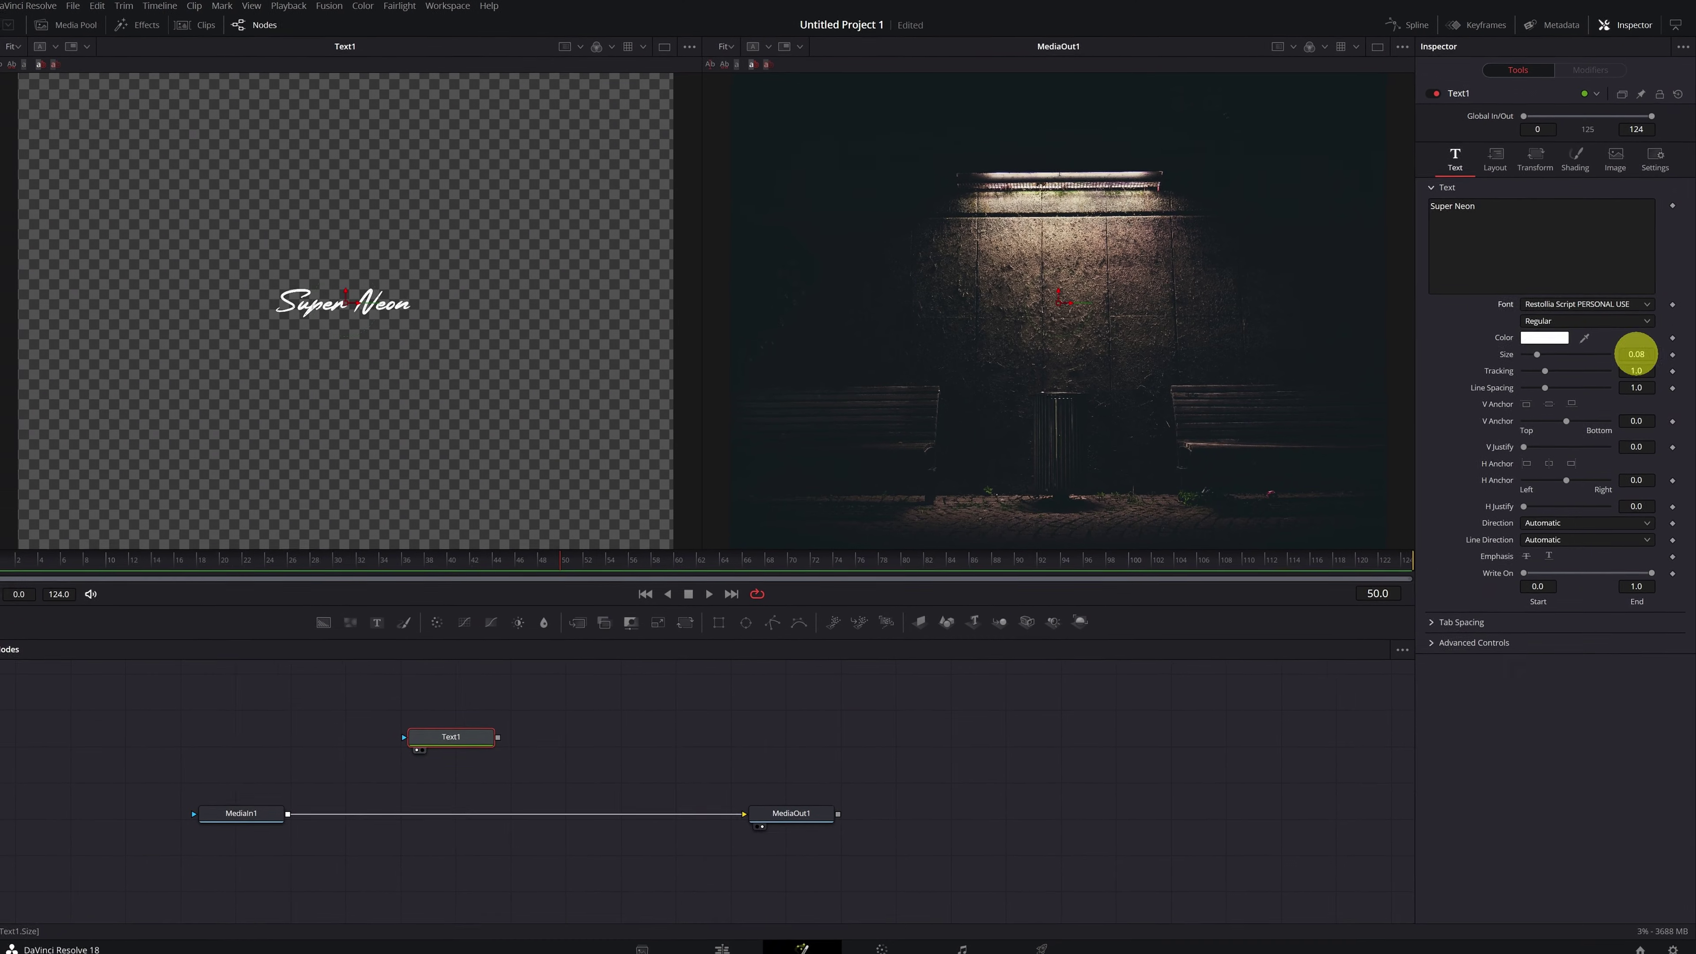
Step: Set the Super Neon text's size to 0.29 and its color to black (#000000)
{"action": "left_click_drag", "start_coordinate": [1635, 354], "coordinate": [1345, 368]}
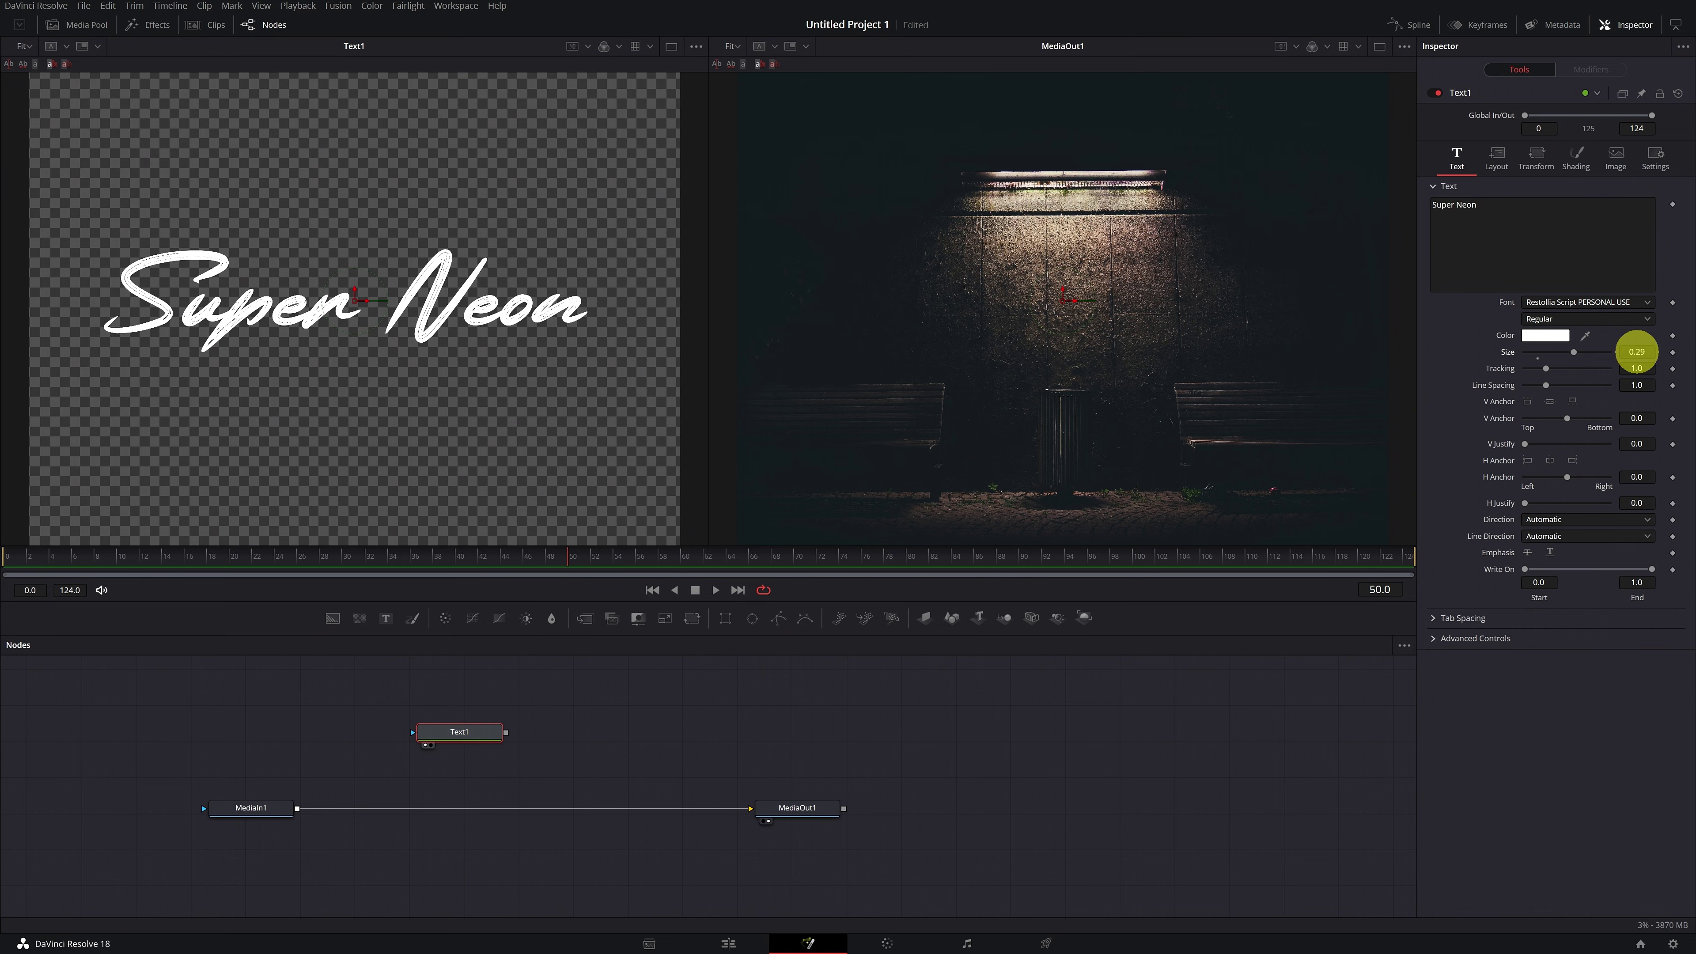
{"action": "left_click", "coordinate": [1549, 340]}
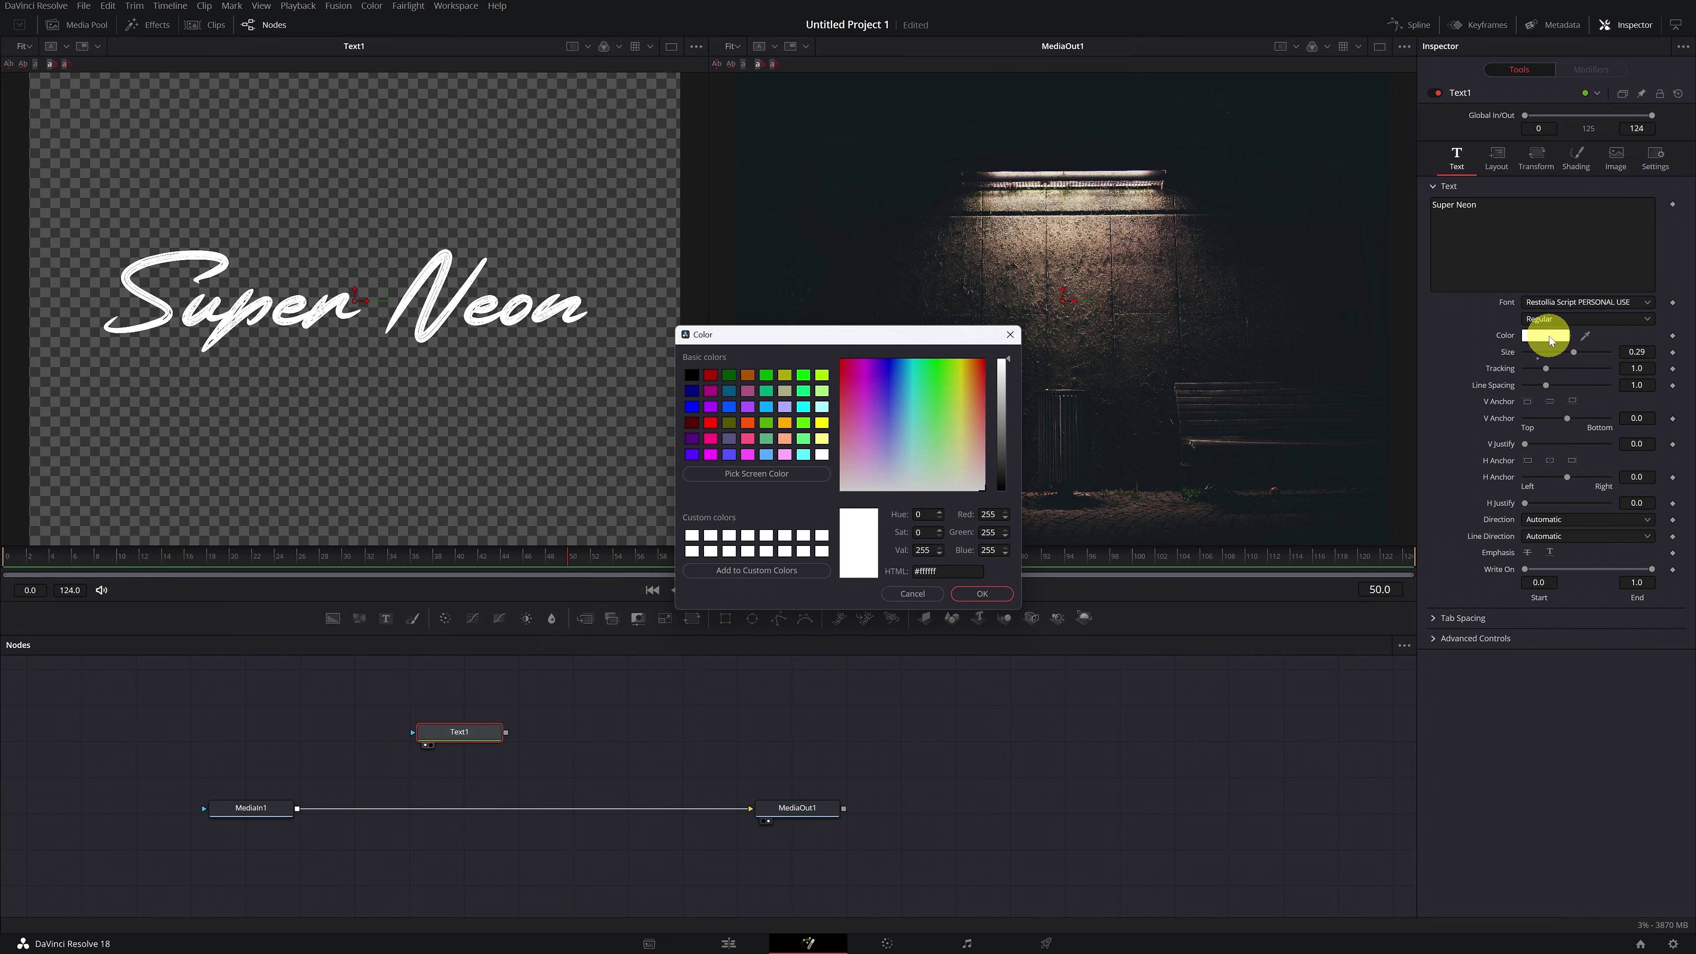
{"action": "left_click", "coordinate": [692, 375]}
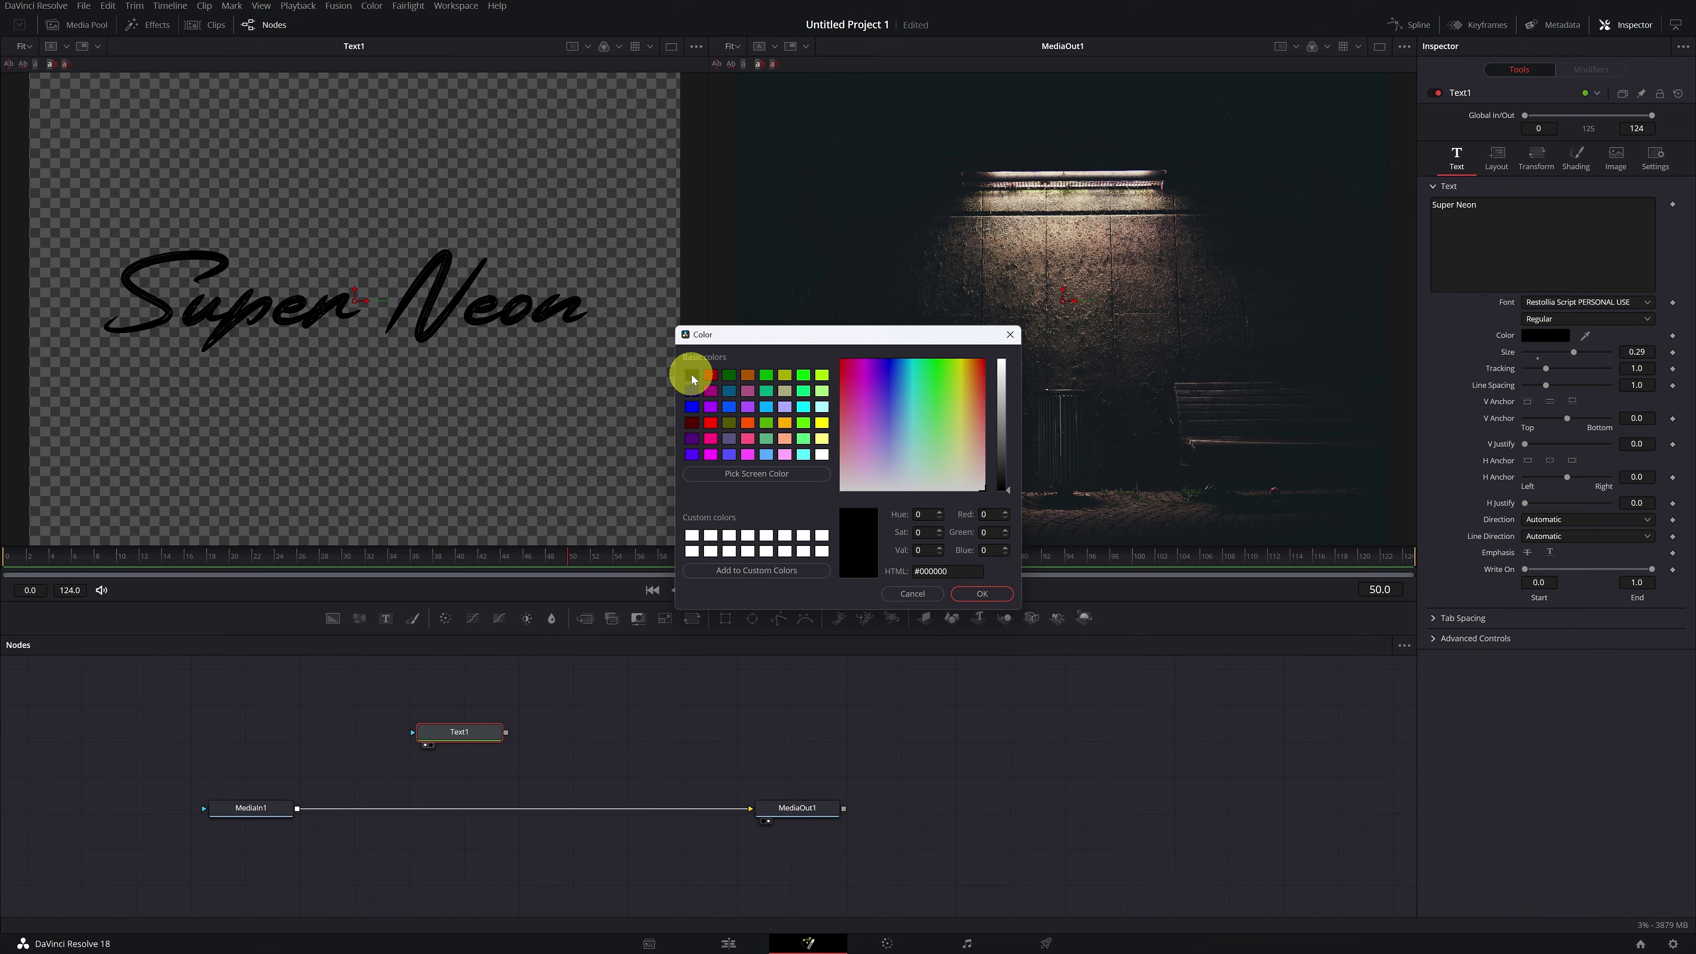
{"action": "left_click", "coordinate": [974, 590]}
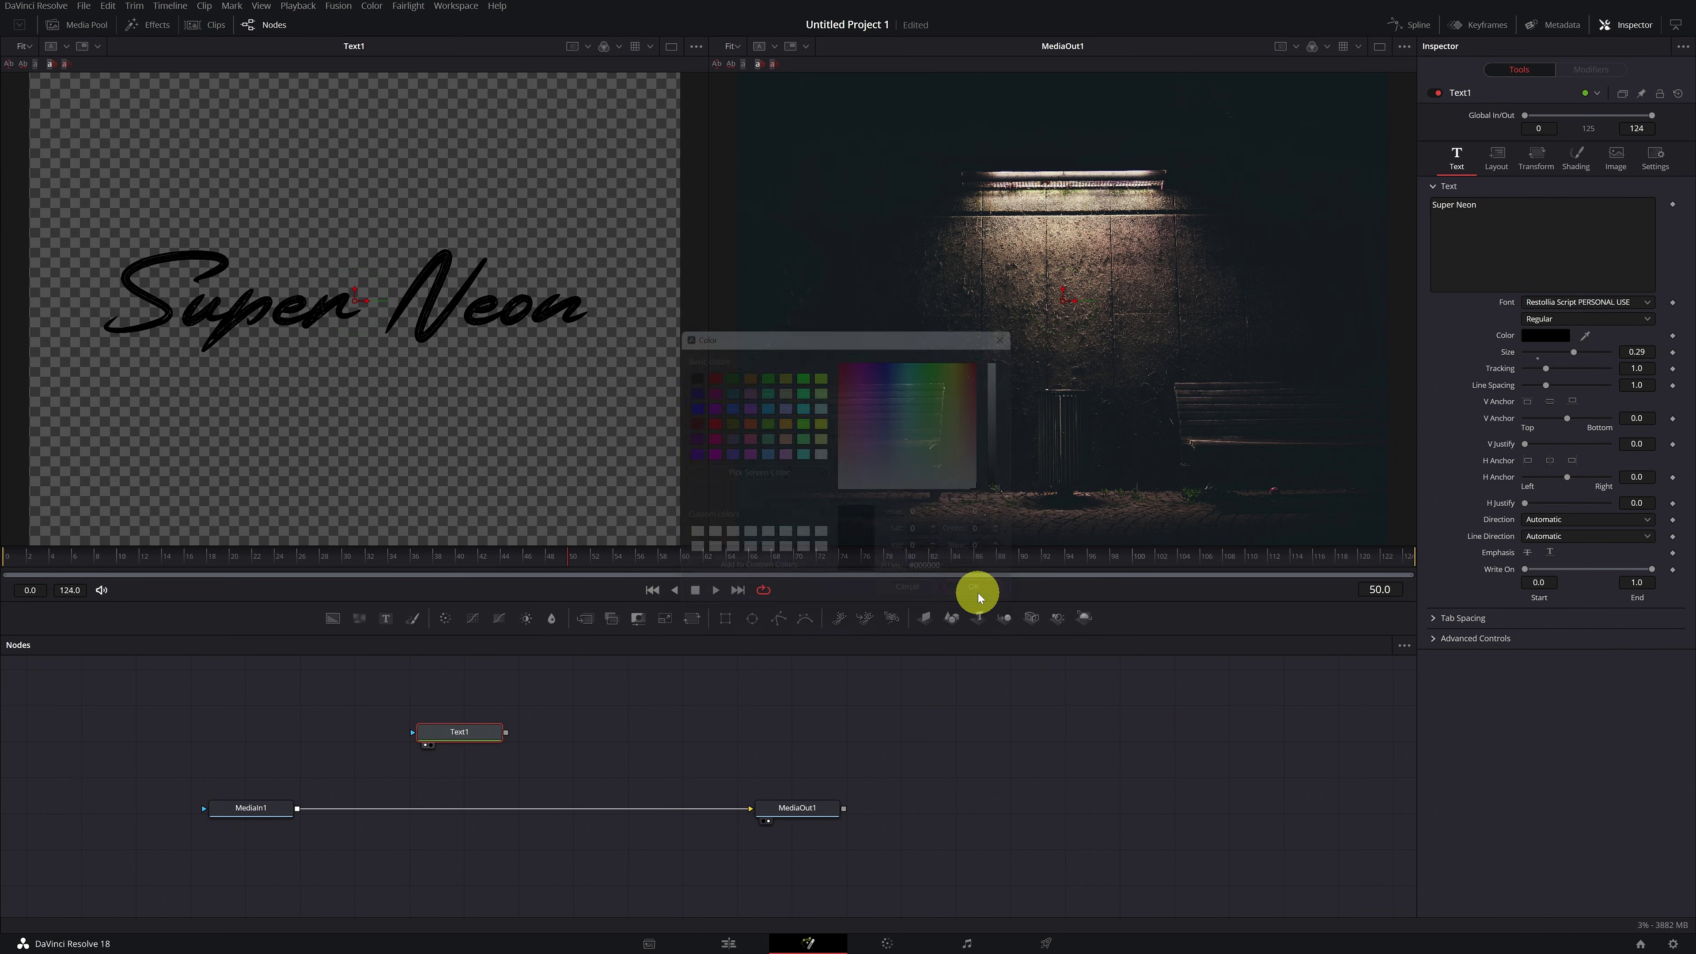
Step: Merge the Text1 node's output over MediaIn1 and place Text1 directly above the merge node
{"action": "left_click", "coordinate": [451, 733]}
{"action": "left_click_drag", "start_coordinate": [454, 733], "coordinate": [419, 704]}
{"action": "left_click", "coordinate": [399, 703]}
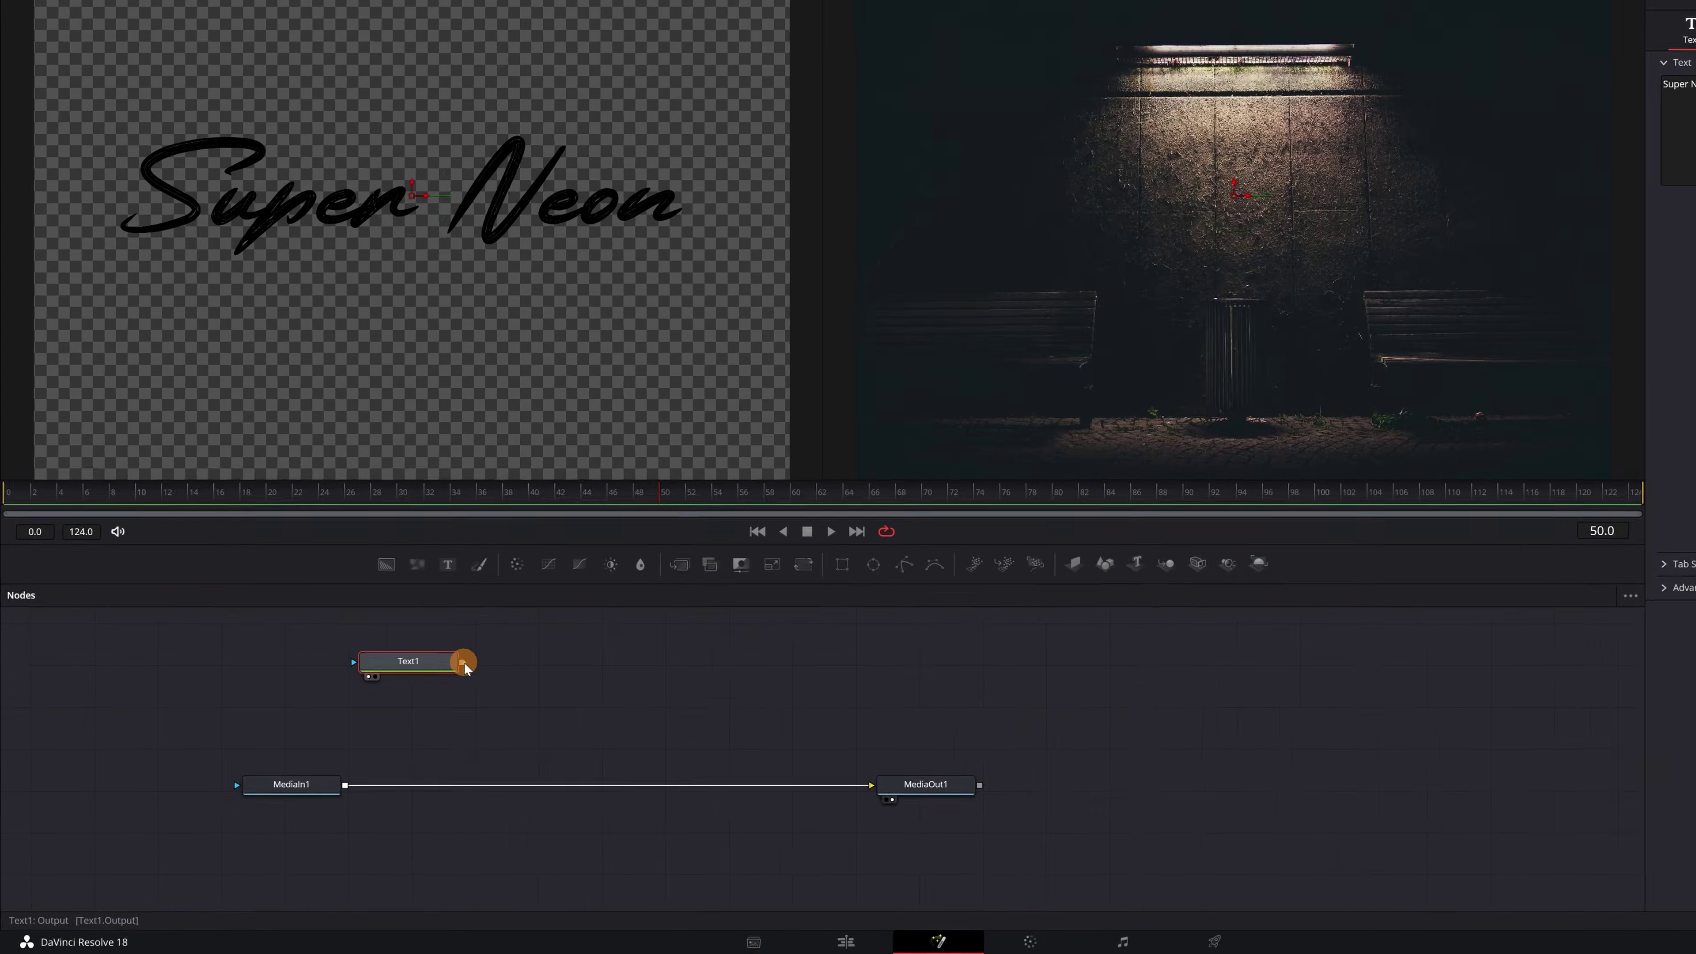
{"action": "left_click_drag", "start_coordinate": [558, 604], "coordinate": [402, 758]}
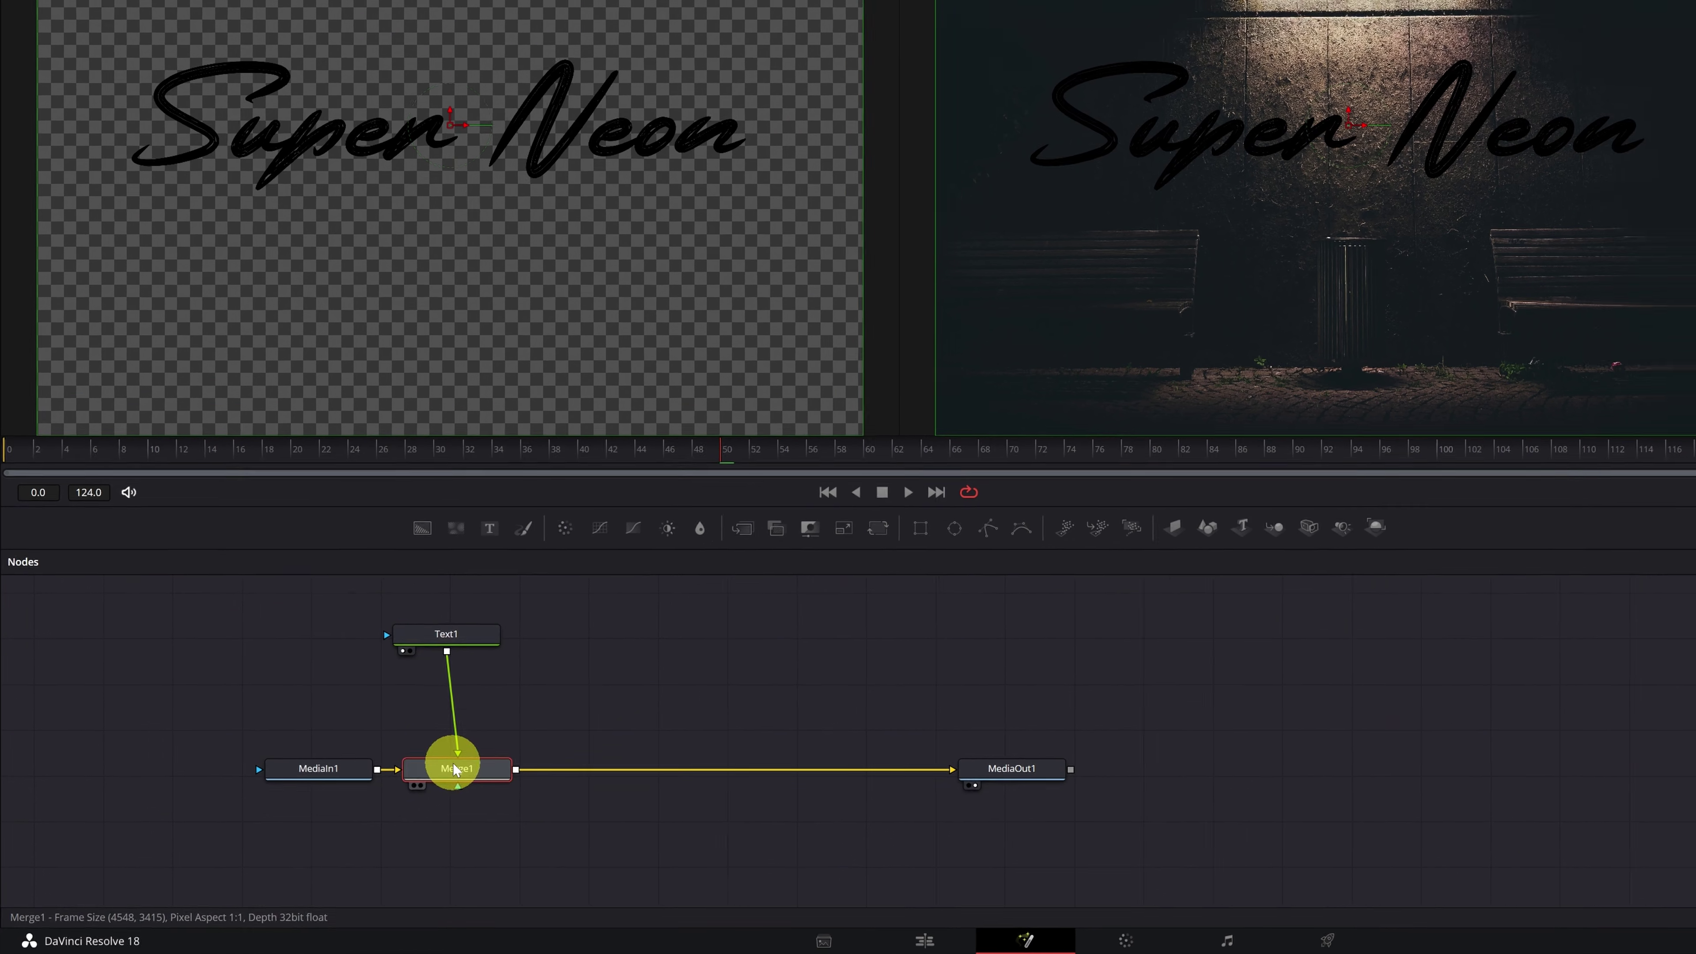
{"action": "left_click_drag", "start_coordinate": [378, 691], "coordinate": [389, 749]}
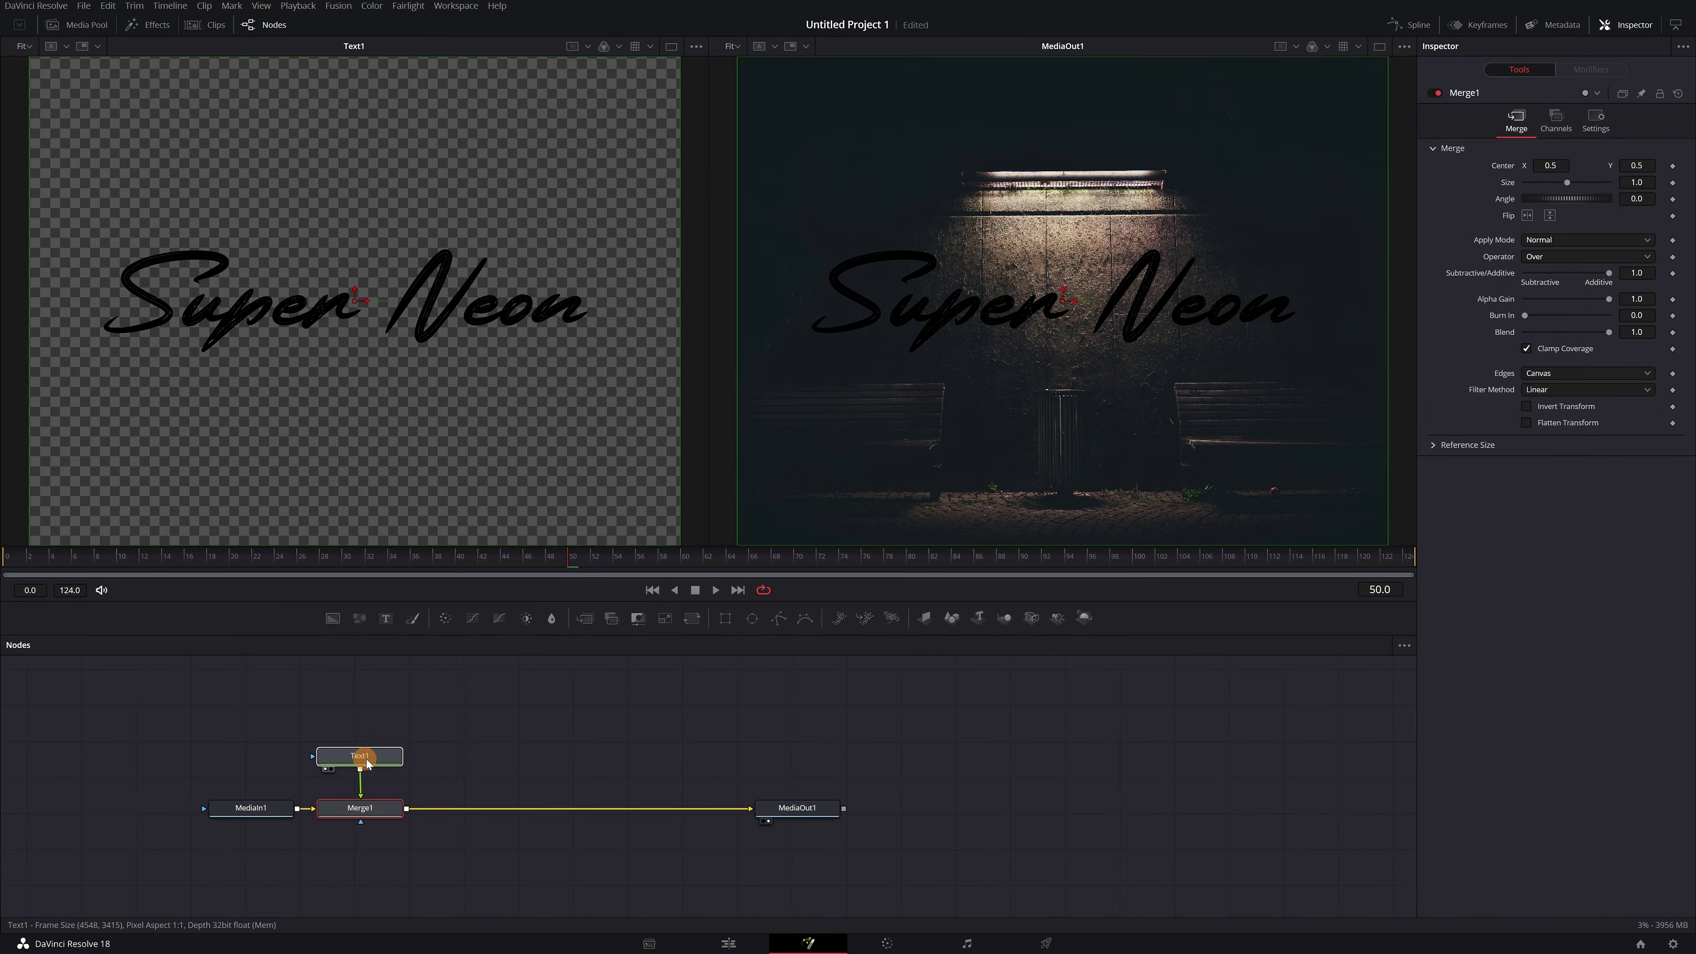
Step: Duplicate the Text1 node and merge the copy over the Merge1 output before MediaOut1
{"action": "left_click", "coordinate": [367, 760]}
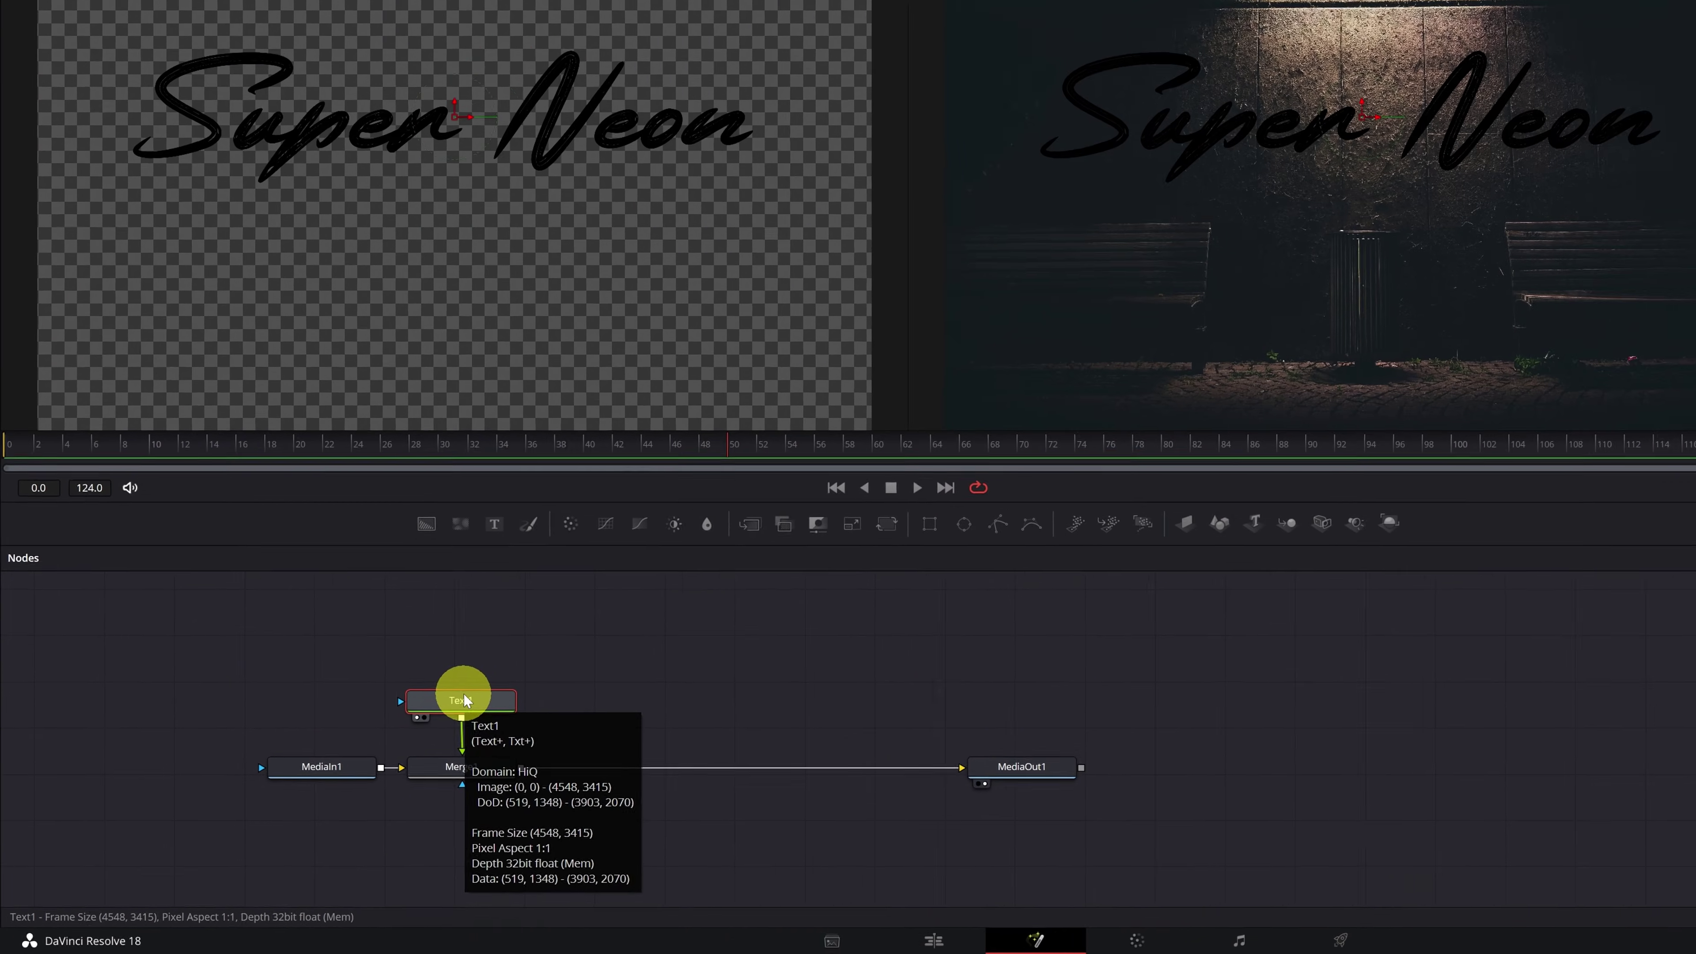
{"action": "right_click", "coordinate": [487, 680]}
{"action": "left_click", "coordinate": [587, 216]}
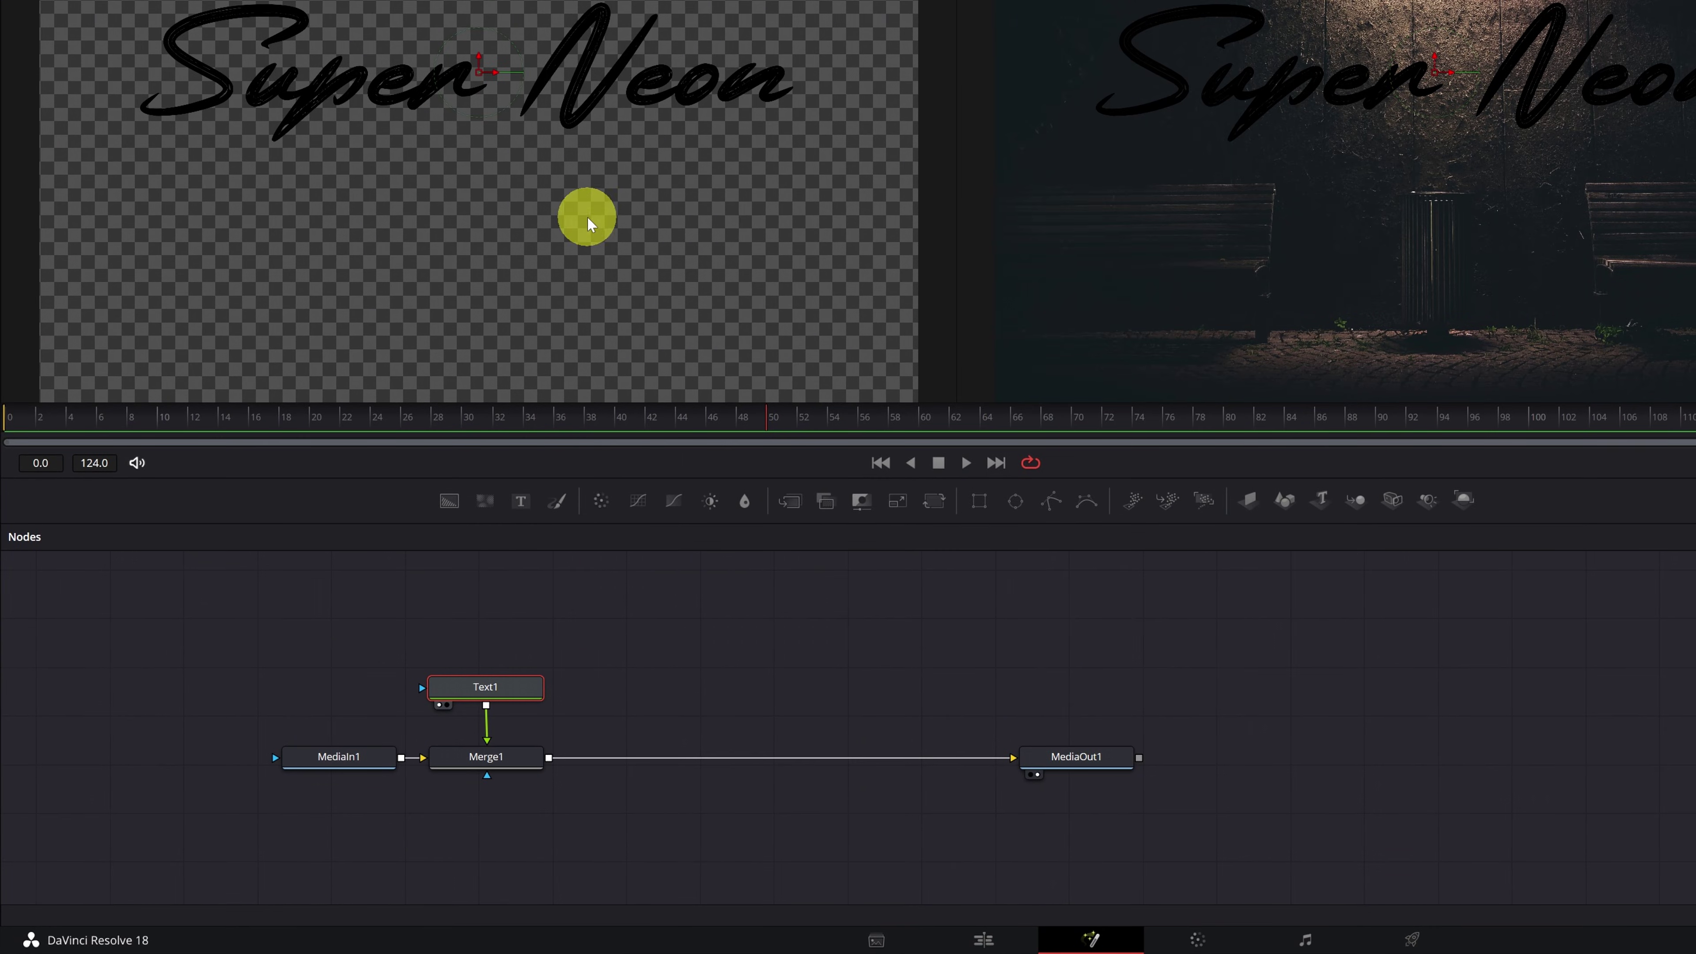
{"action": "right_click", "coordinate": [614, 643]}
{"action": "left_click", "coordinate": [645, 615]}
{"action": "mouse_move", "coordinate": [624, 642]}
{"action": "left_mouse_down"}
{"action": "mouse_move", "coordinate": [753, 636]}
{"action": "mouse_move", "coordinate": [725, 615]}
{"action": "mouse_move", "coordinate": [789, 651]}
{"action": "mouse_move", "coordinate": [572, 731]}
{"action": "mouse_move", "coordinate": [549, 759]}
{"action": "left_mouse_up"}
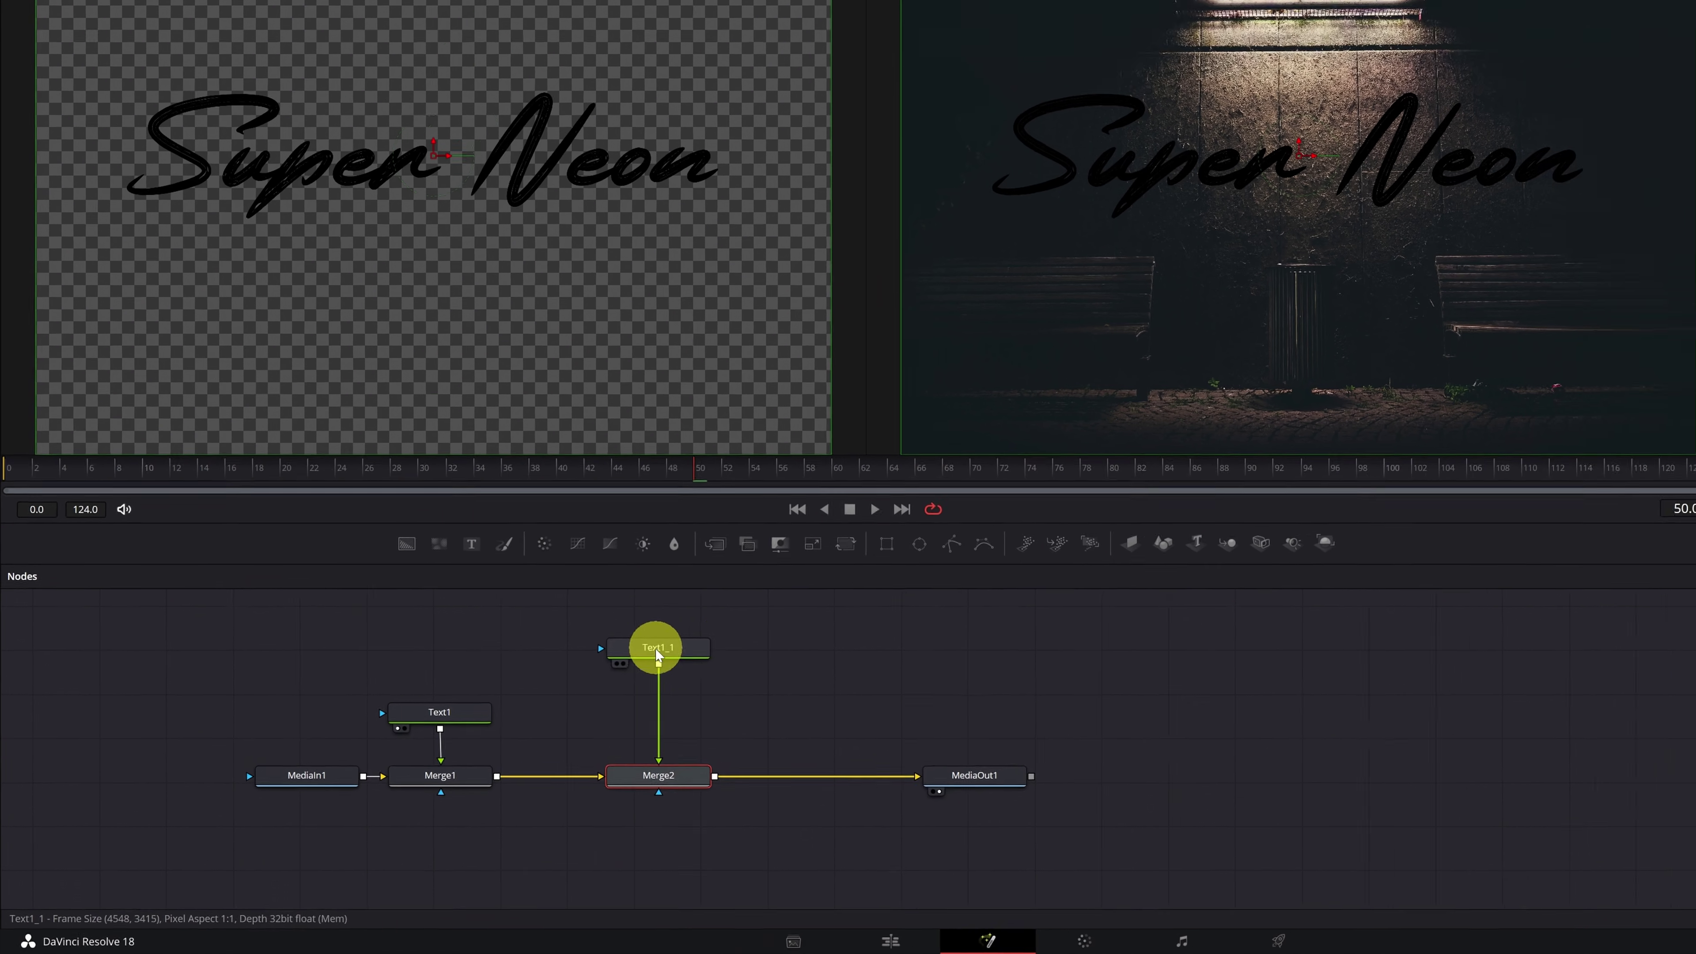
Step: Set the copied Text1_1 node's text color to bright cyan
{"action": "left_click", "coordinate": [657, 651]}
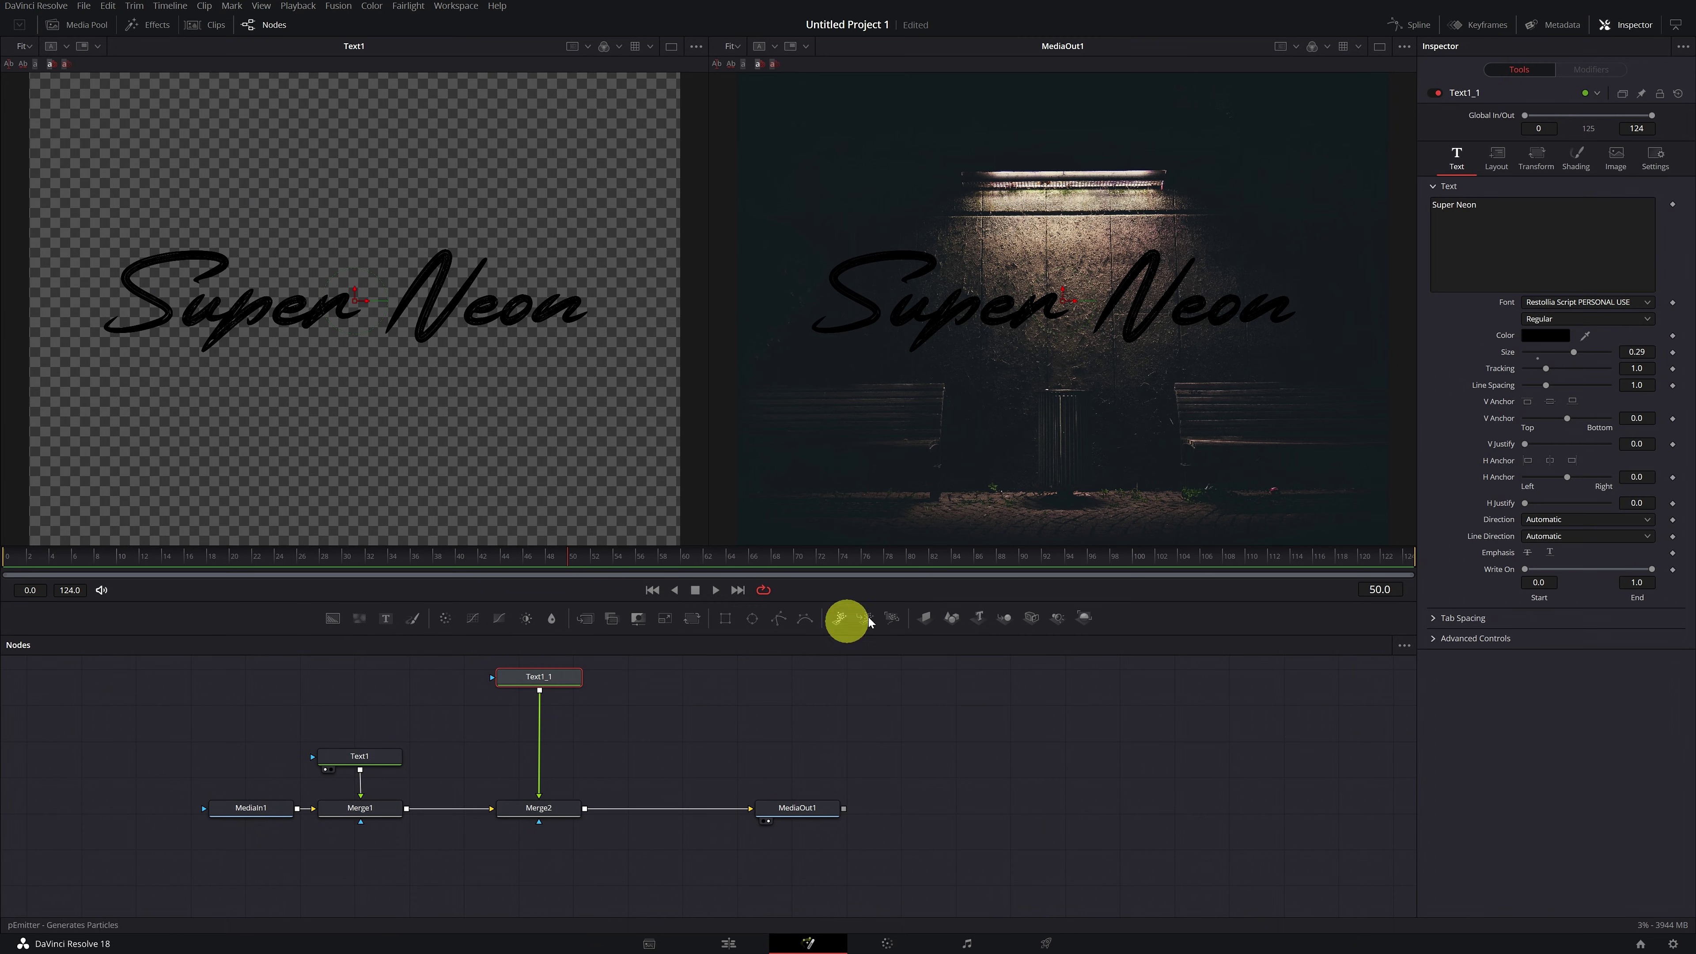
{"action": "left_click", "coordinate": [1548, 336]}
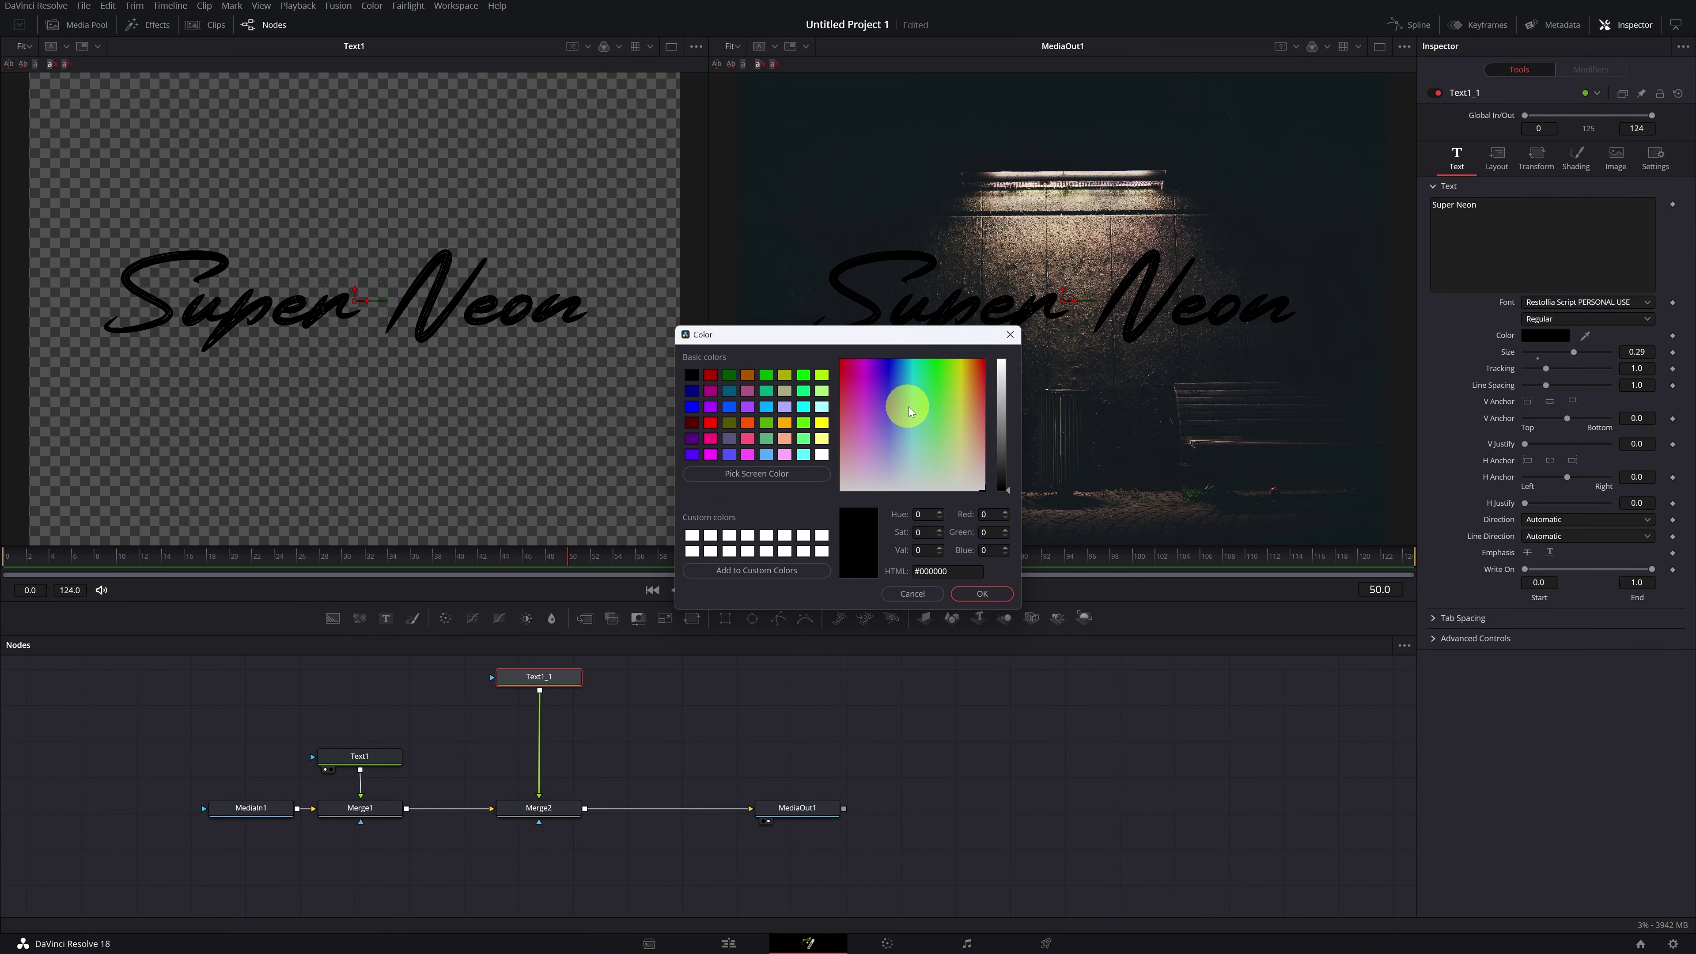
{"action": "left_click_drag", "start_coordinate": [1003, 486], "coordinate": [1048, 445]}
{"action": "left_click", "coordinate": [1119, 679]}
Step: Add a Glow (Glo) node between Text1_1 and Merge2
{"action": "left_click", "coordinate": [546, 678]}
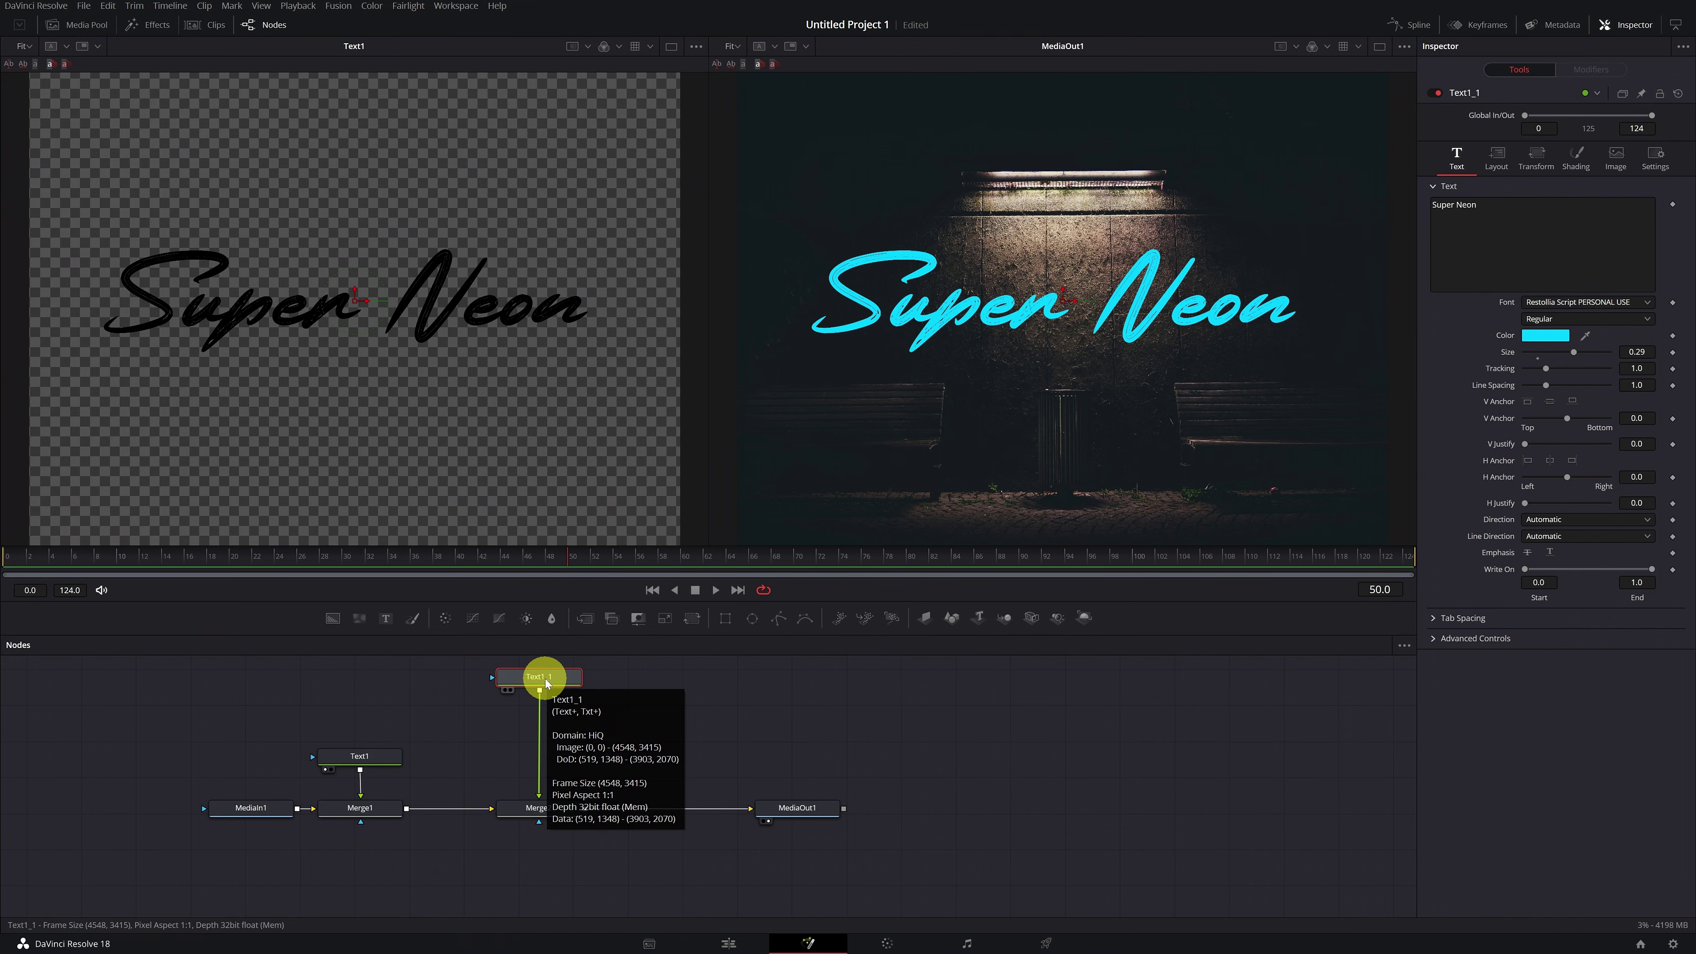
{"action": "key", "text": "ctrl+space"}
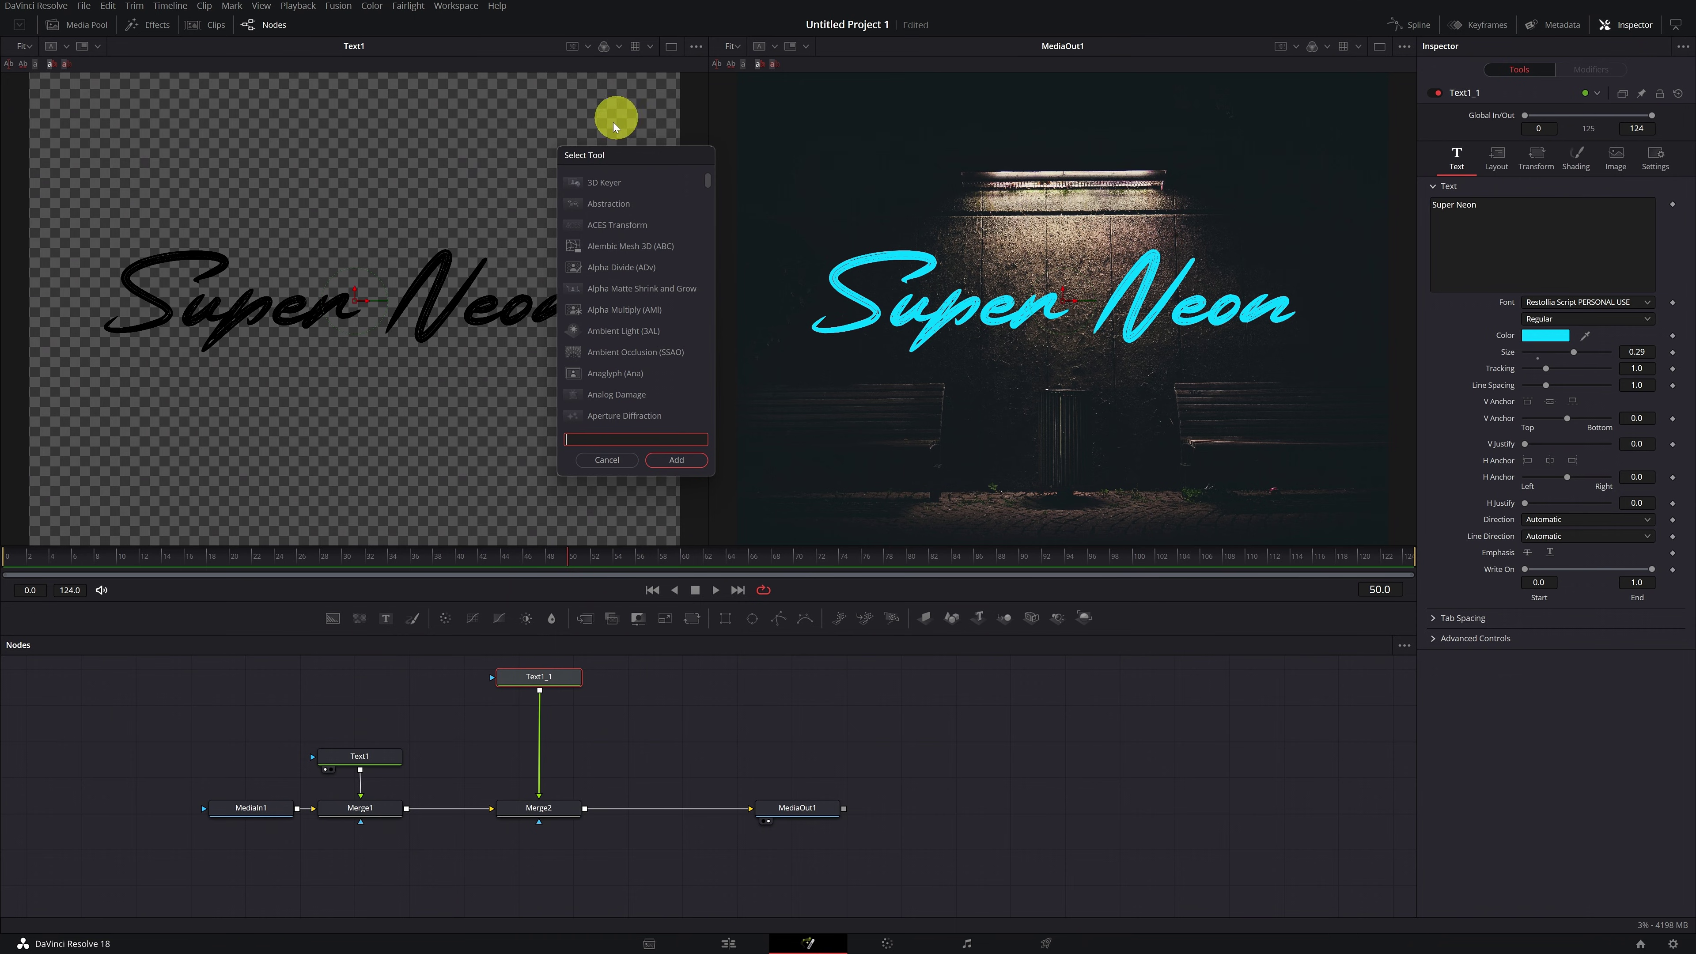
{"action": "left_click_drag", "start_coordinate": [606, 155], "coordinate": [732, 438]}
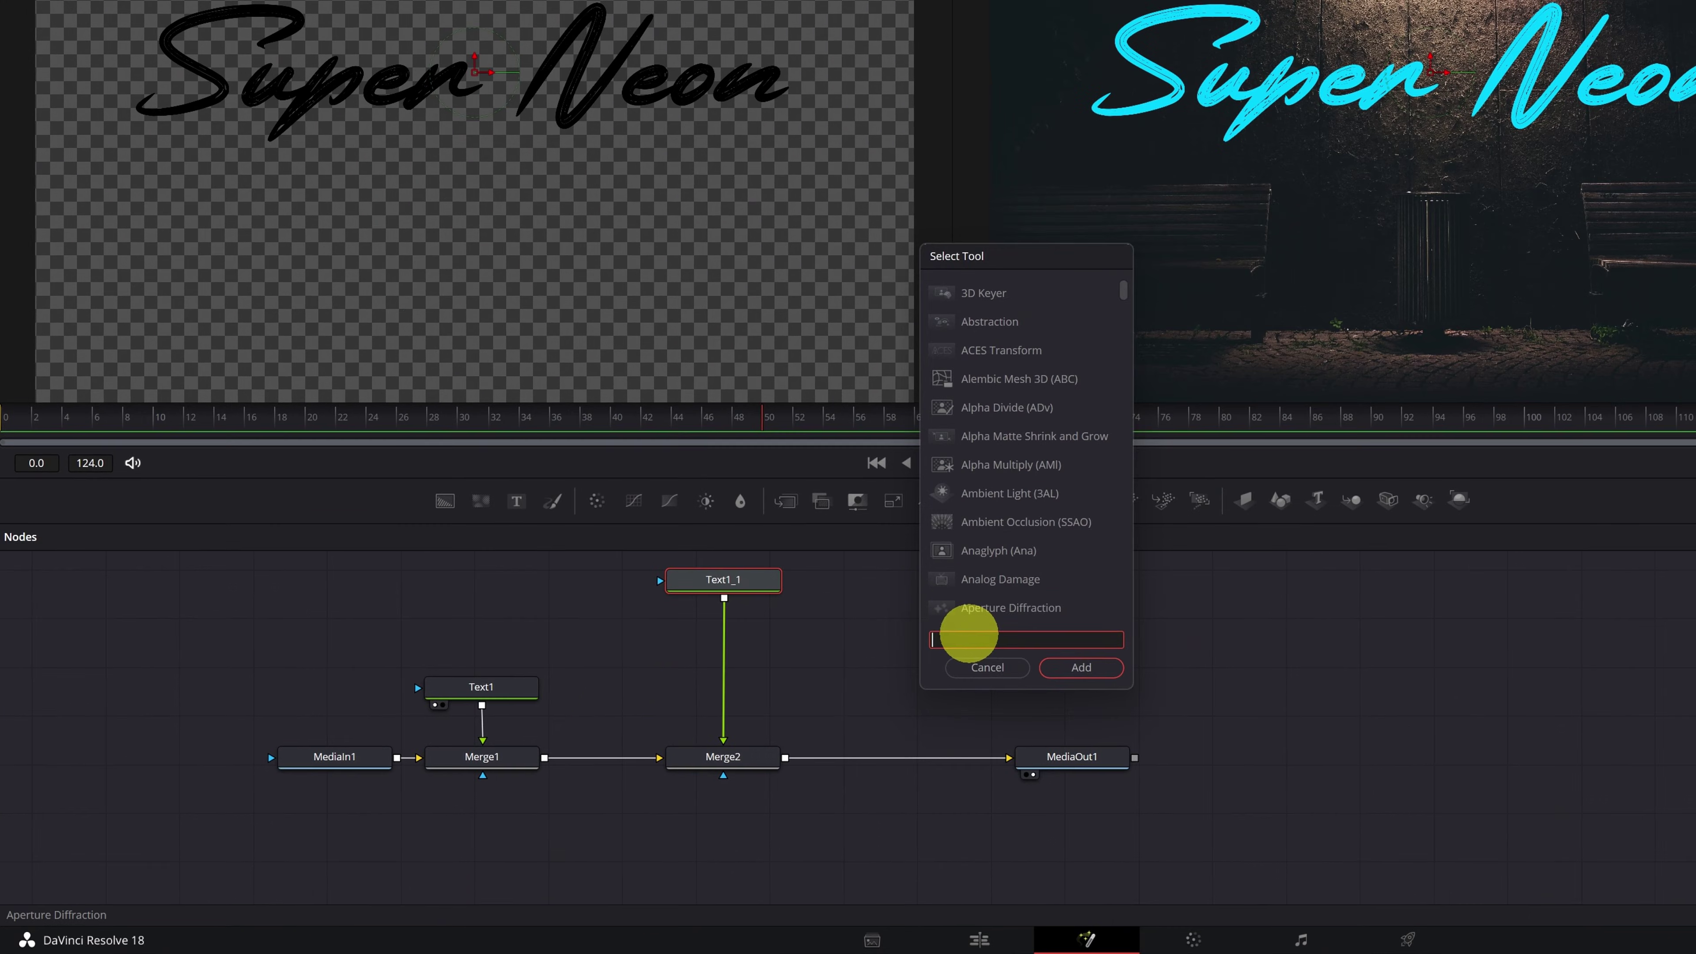
{"action": "type", "text": "Glow"}
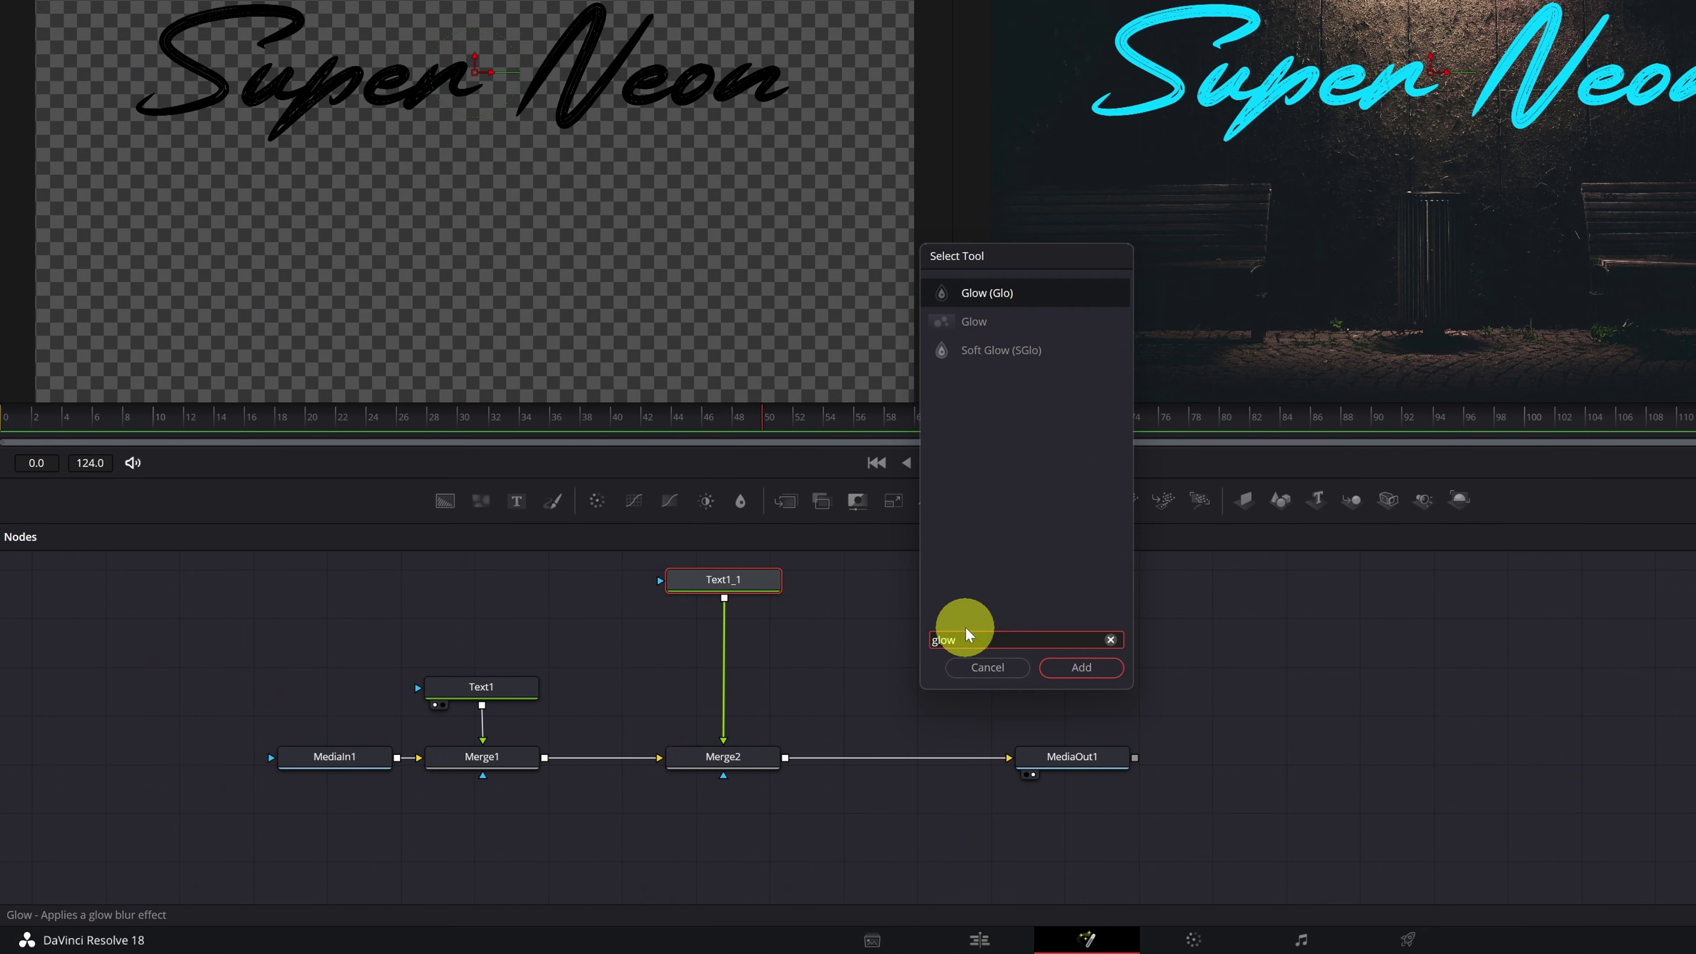
{"action": "left_click", "coordinate": [1091, 667]}
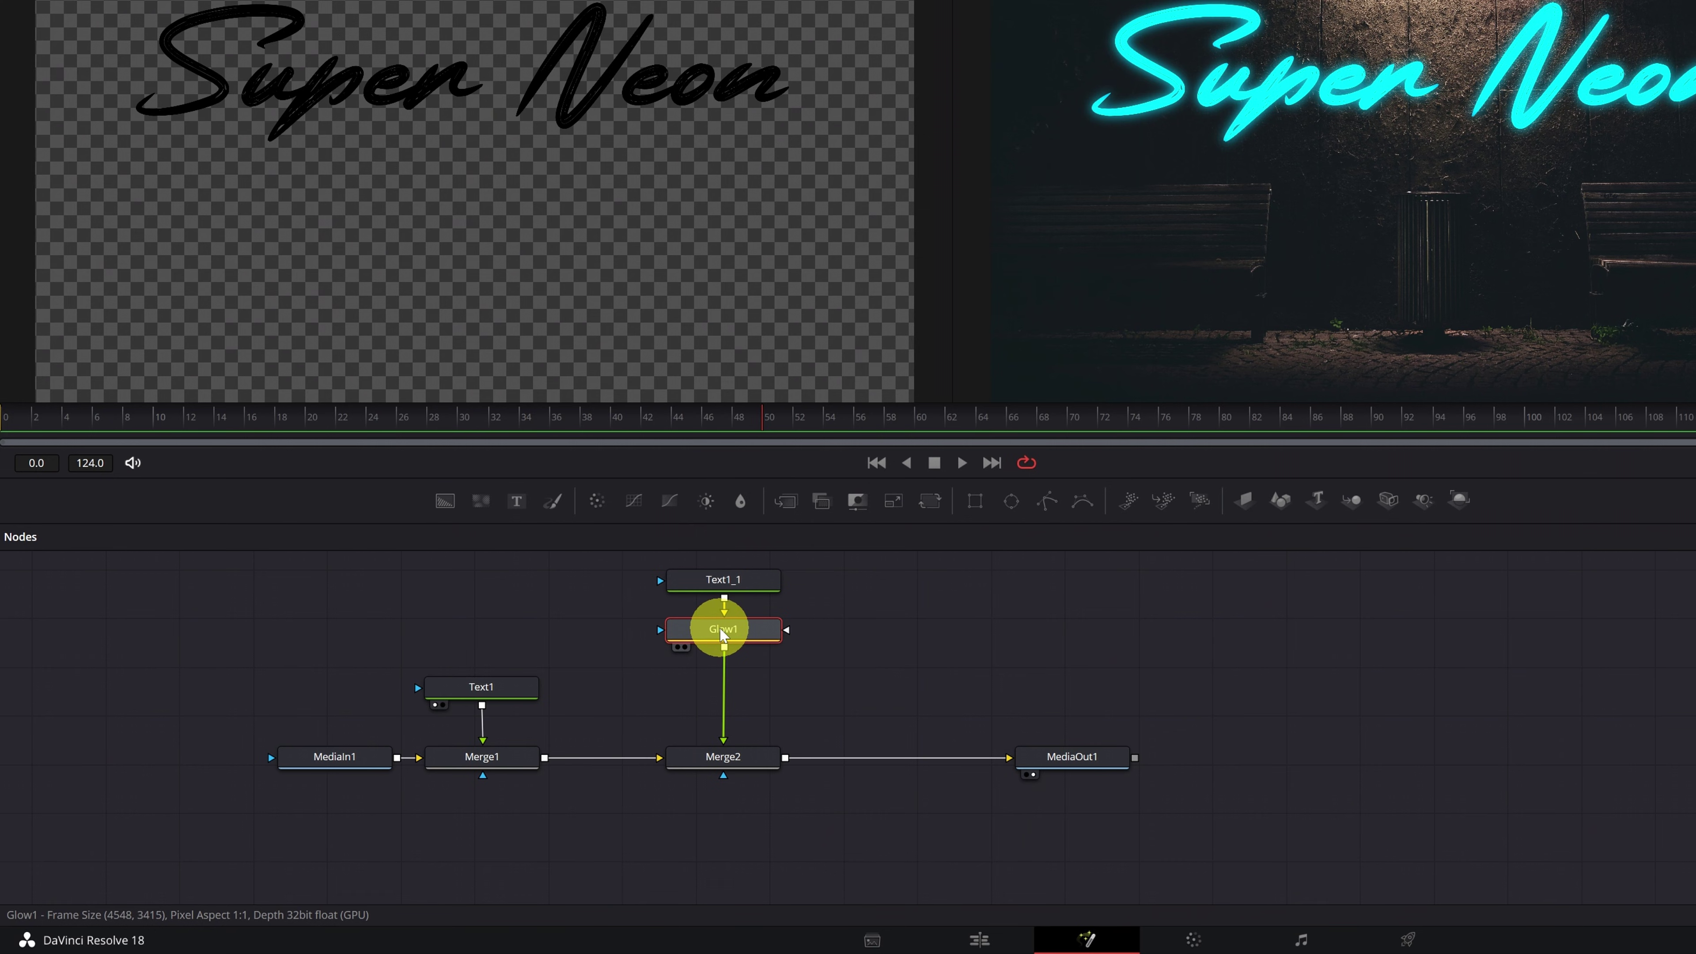
Step: Add a second Glow (Glo) node directly after Glow1
{"action": "mouse_move", "coordinate": [722, 634]}
{"action": "key", "text": "shift+space"}
{"action": "type", "text": "Glow"}
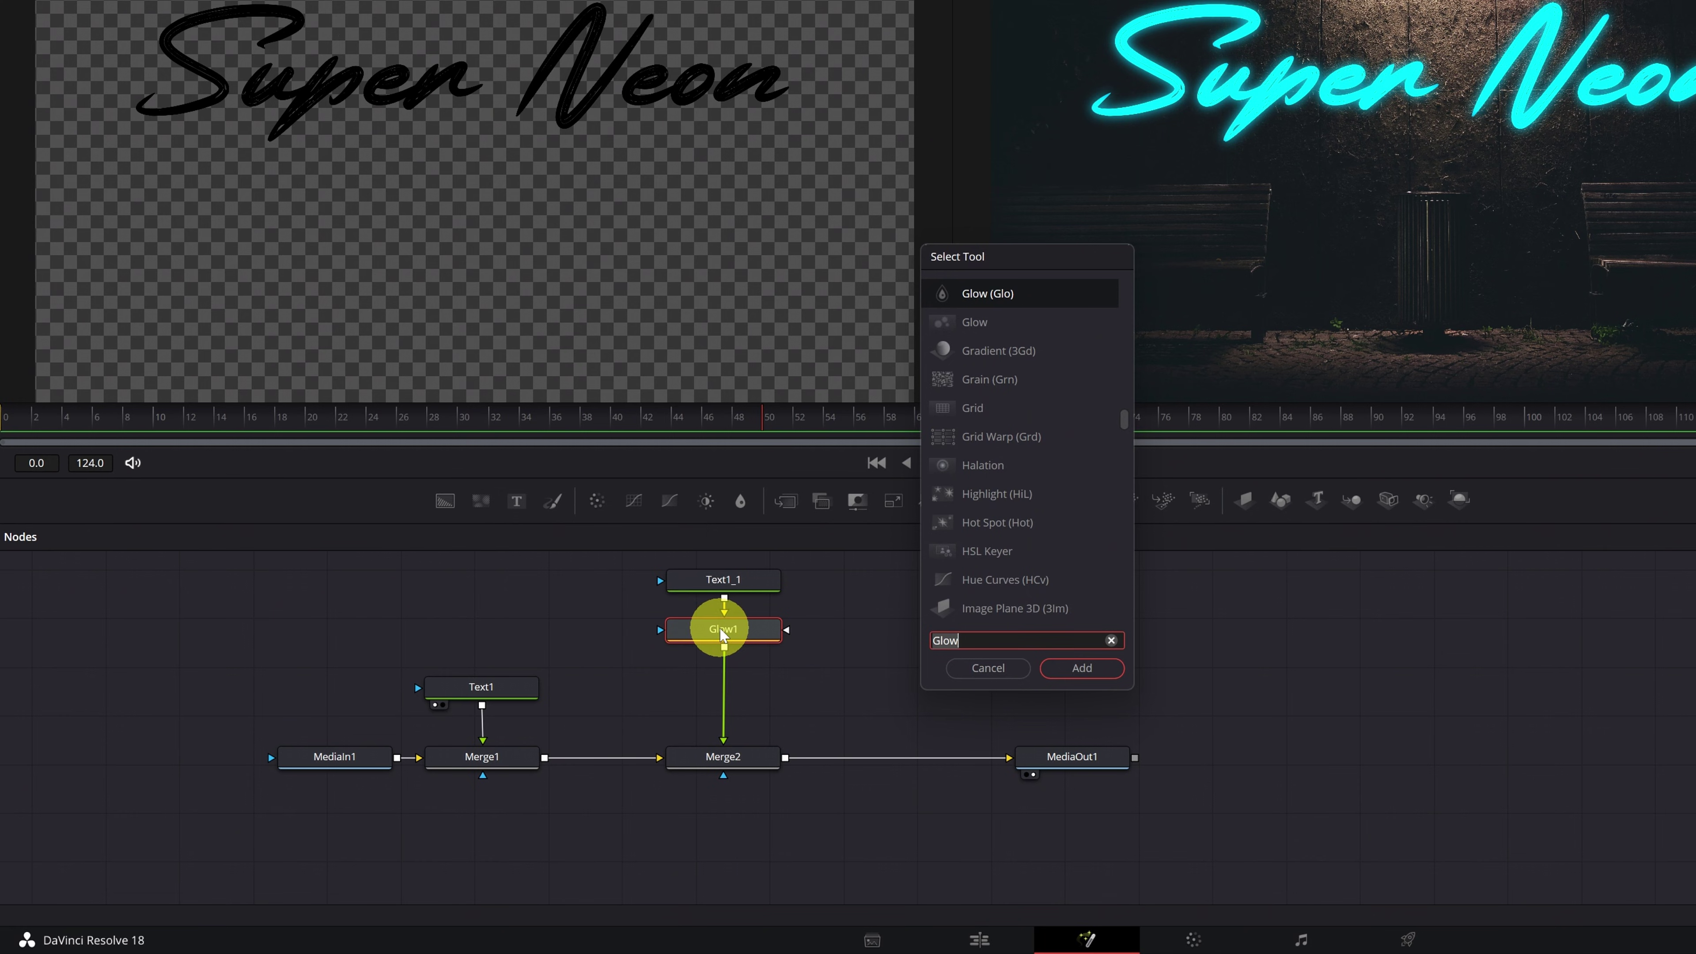
{"action": "type", "text": "glo"}
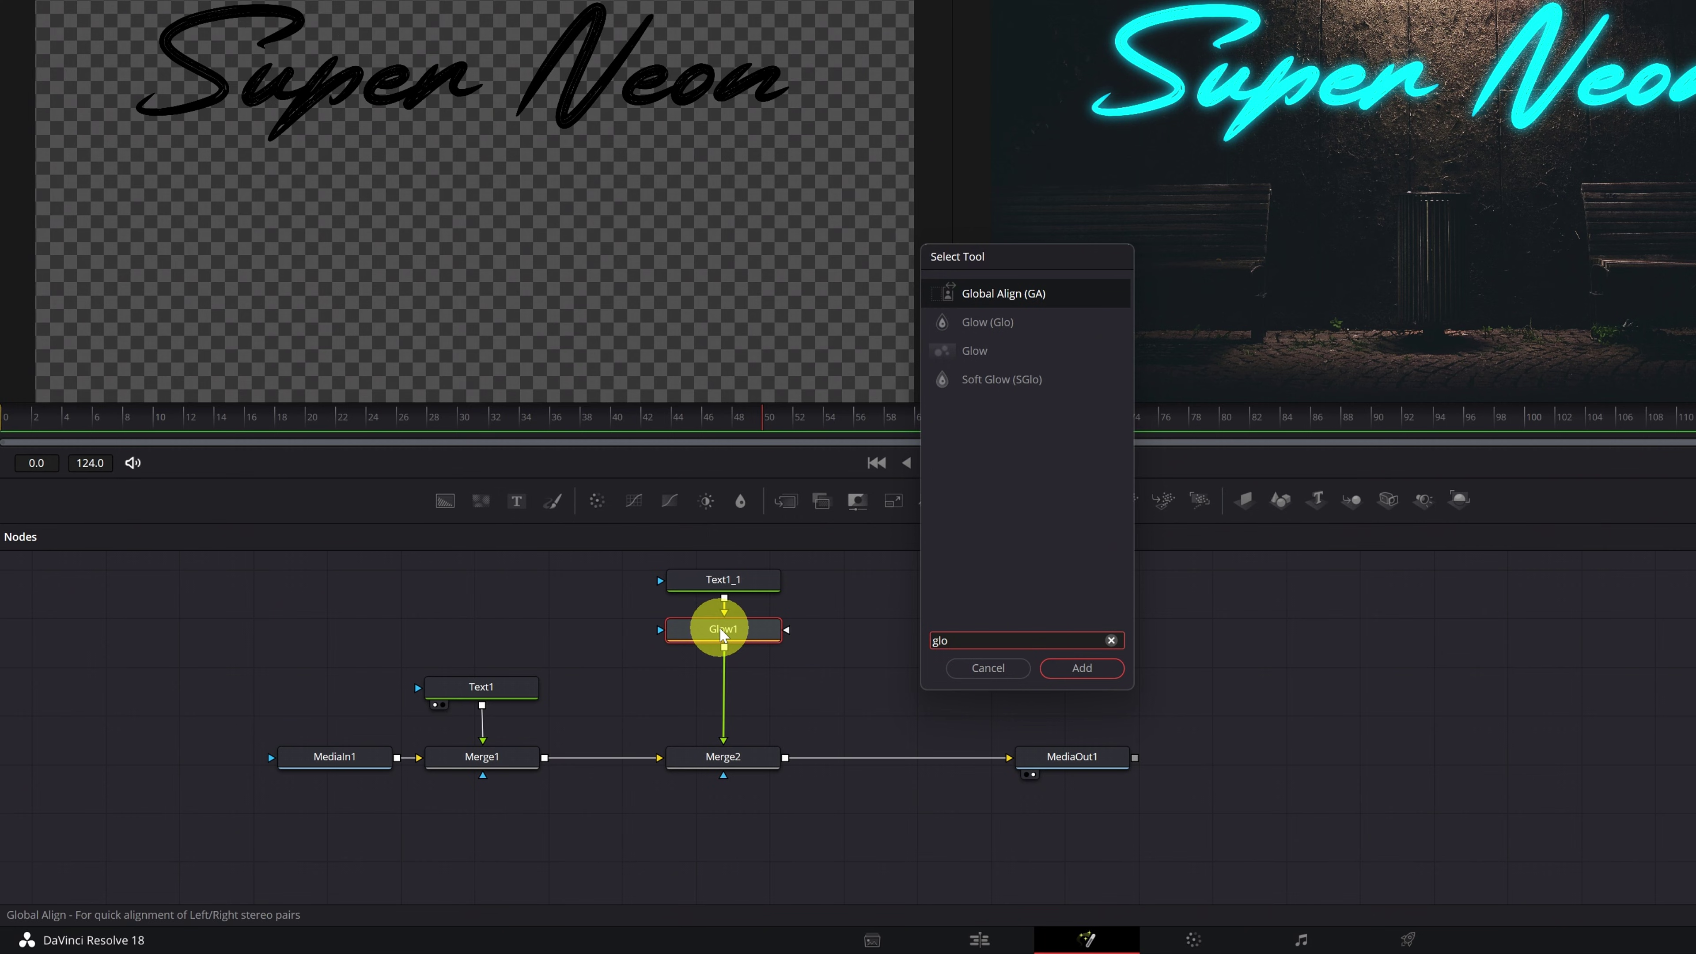
{"action": "type", "text": "w"}
{"action": "key", "text": "Return"}
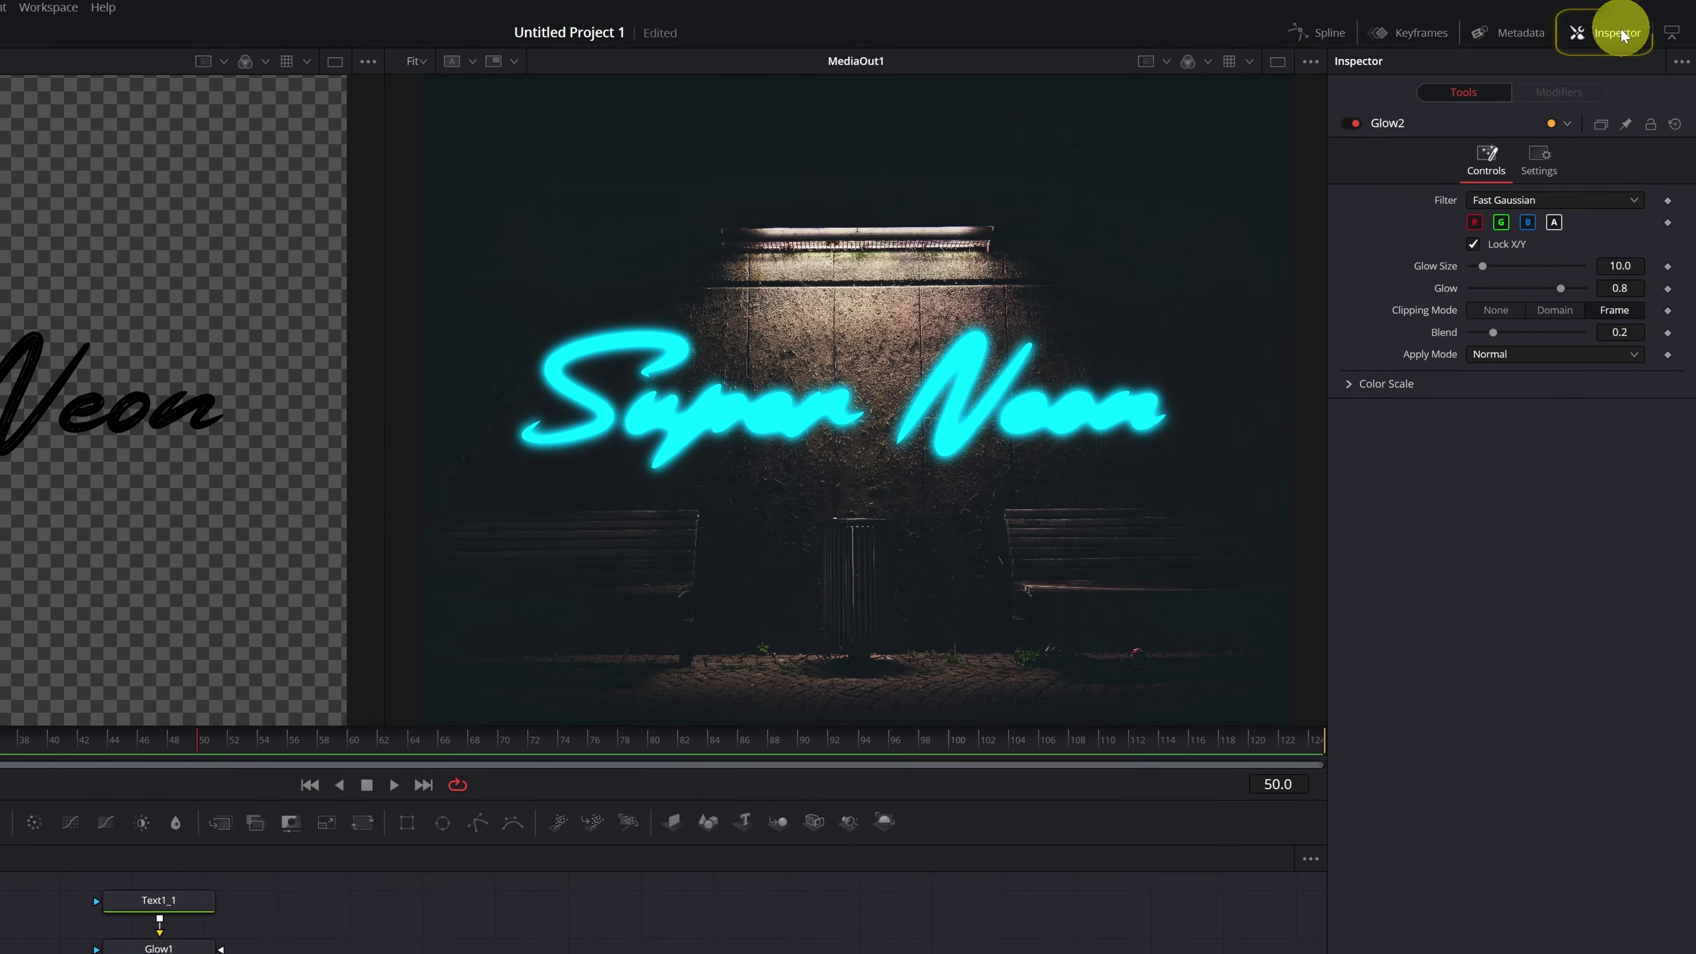
Step: Set the Glow2 node's Glow Size to 50 in its settings
{"action": "left_click", "coordinate": [1630, 25]}
{"action": "left_click", "coordinate": [1622, 35]}
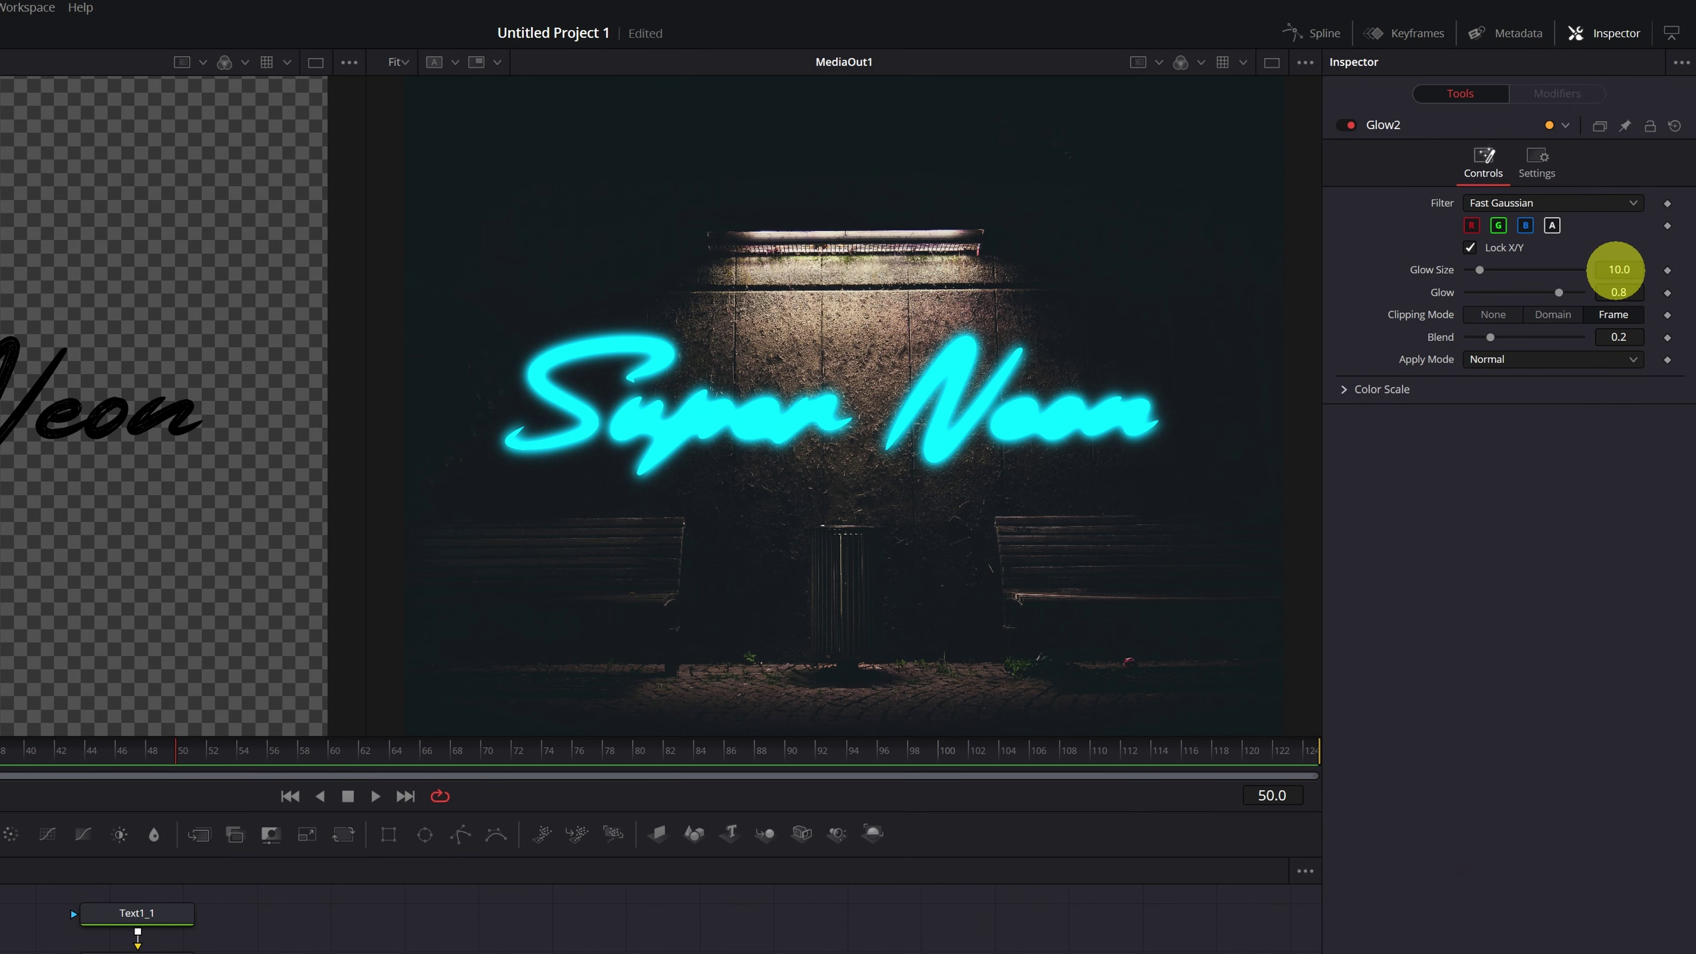
{"action": "left_click", "coordinate": [1614, 269]}
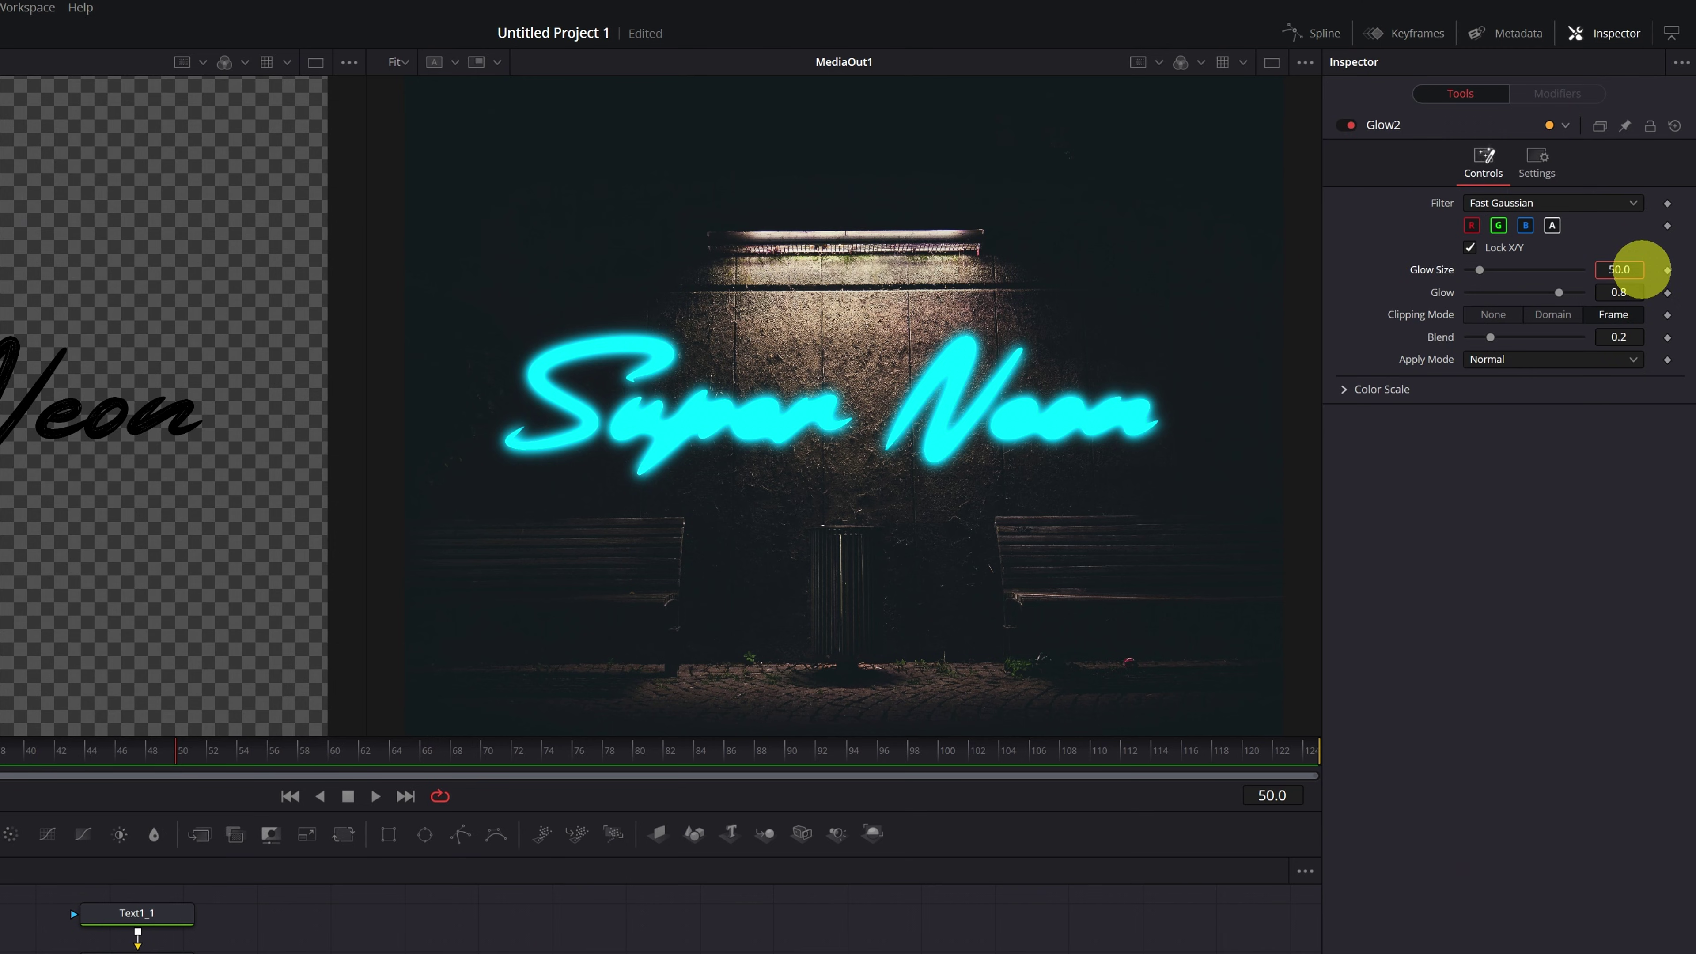
{"action": "type", "text": "50.0"}
{"action": "key", "text": "Tab"}
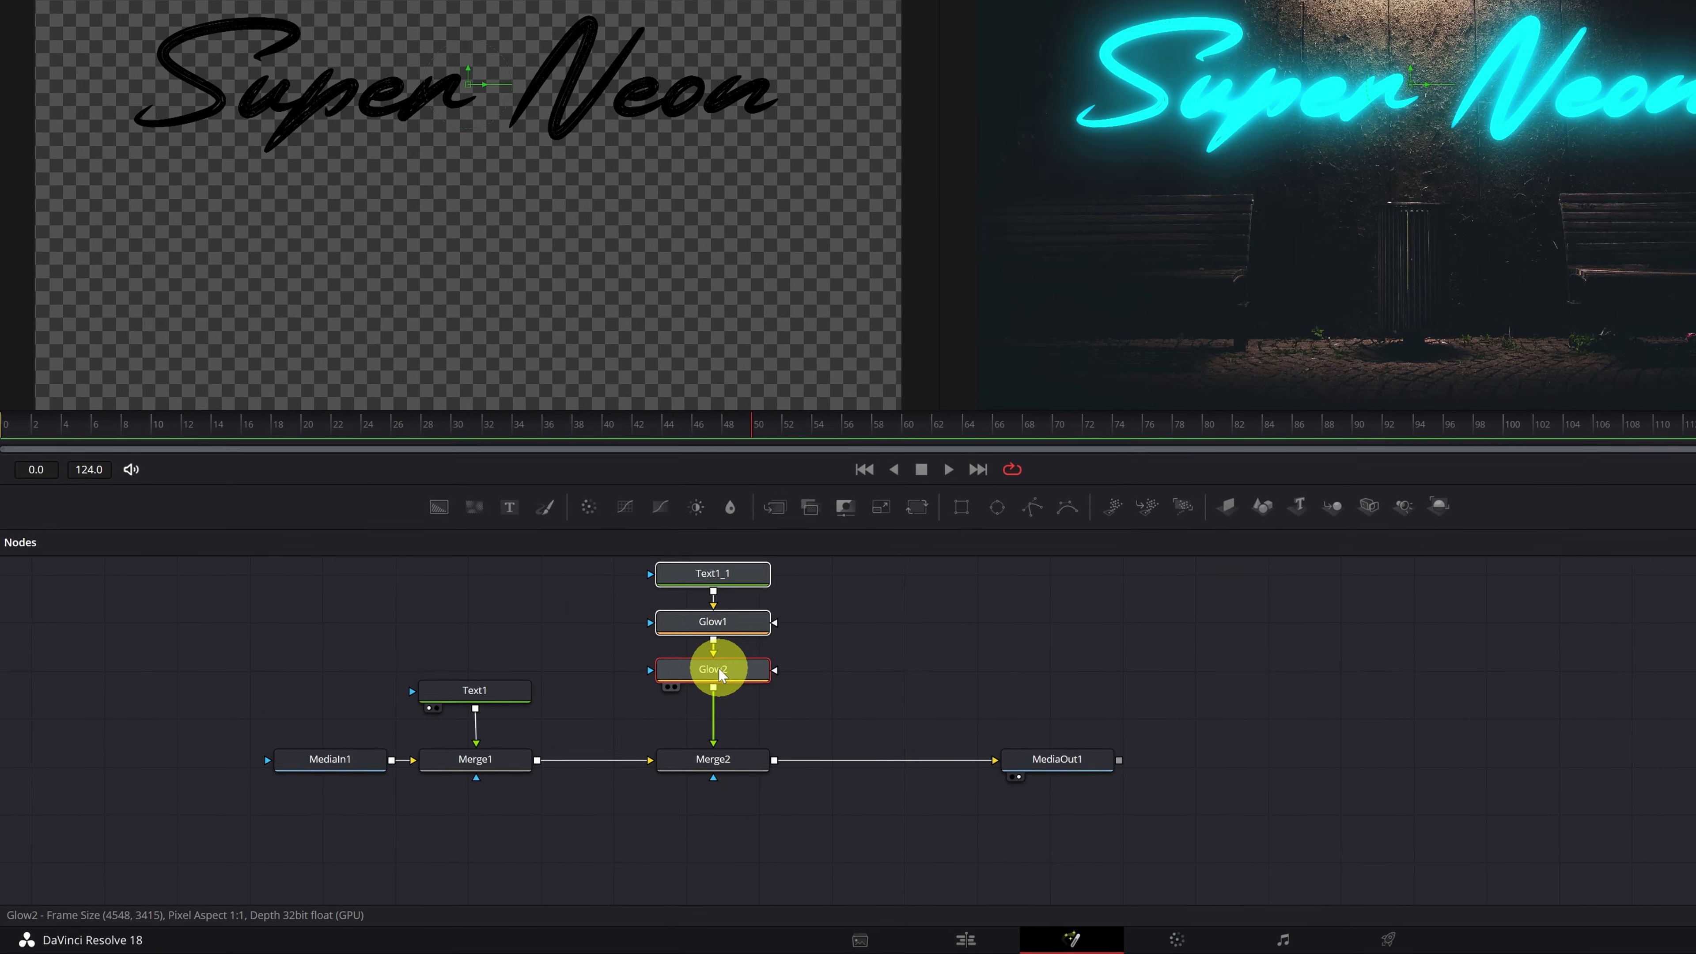
Step: Add a third Glow (Glo) node between Glow2 and Merge2
{"action": "mouse_move", "coordinate": [716, 675]}
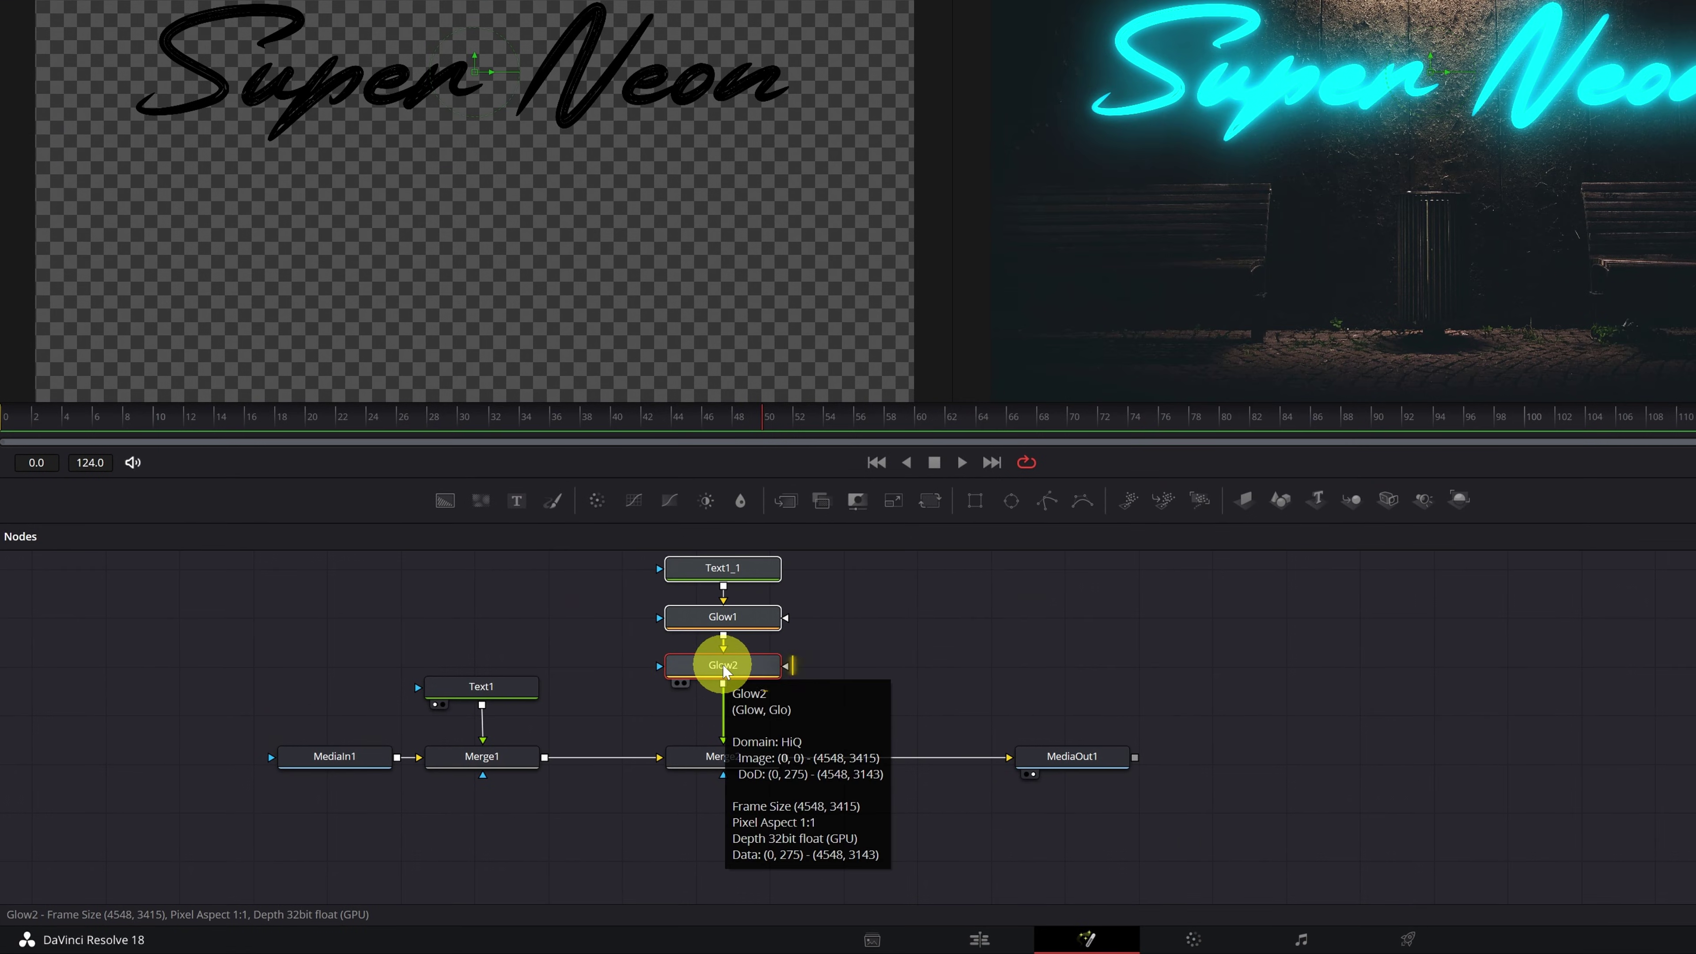
{"action": "key", "text": "shift+space"}
{"action": "type", "text": "glow"}
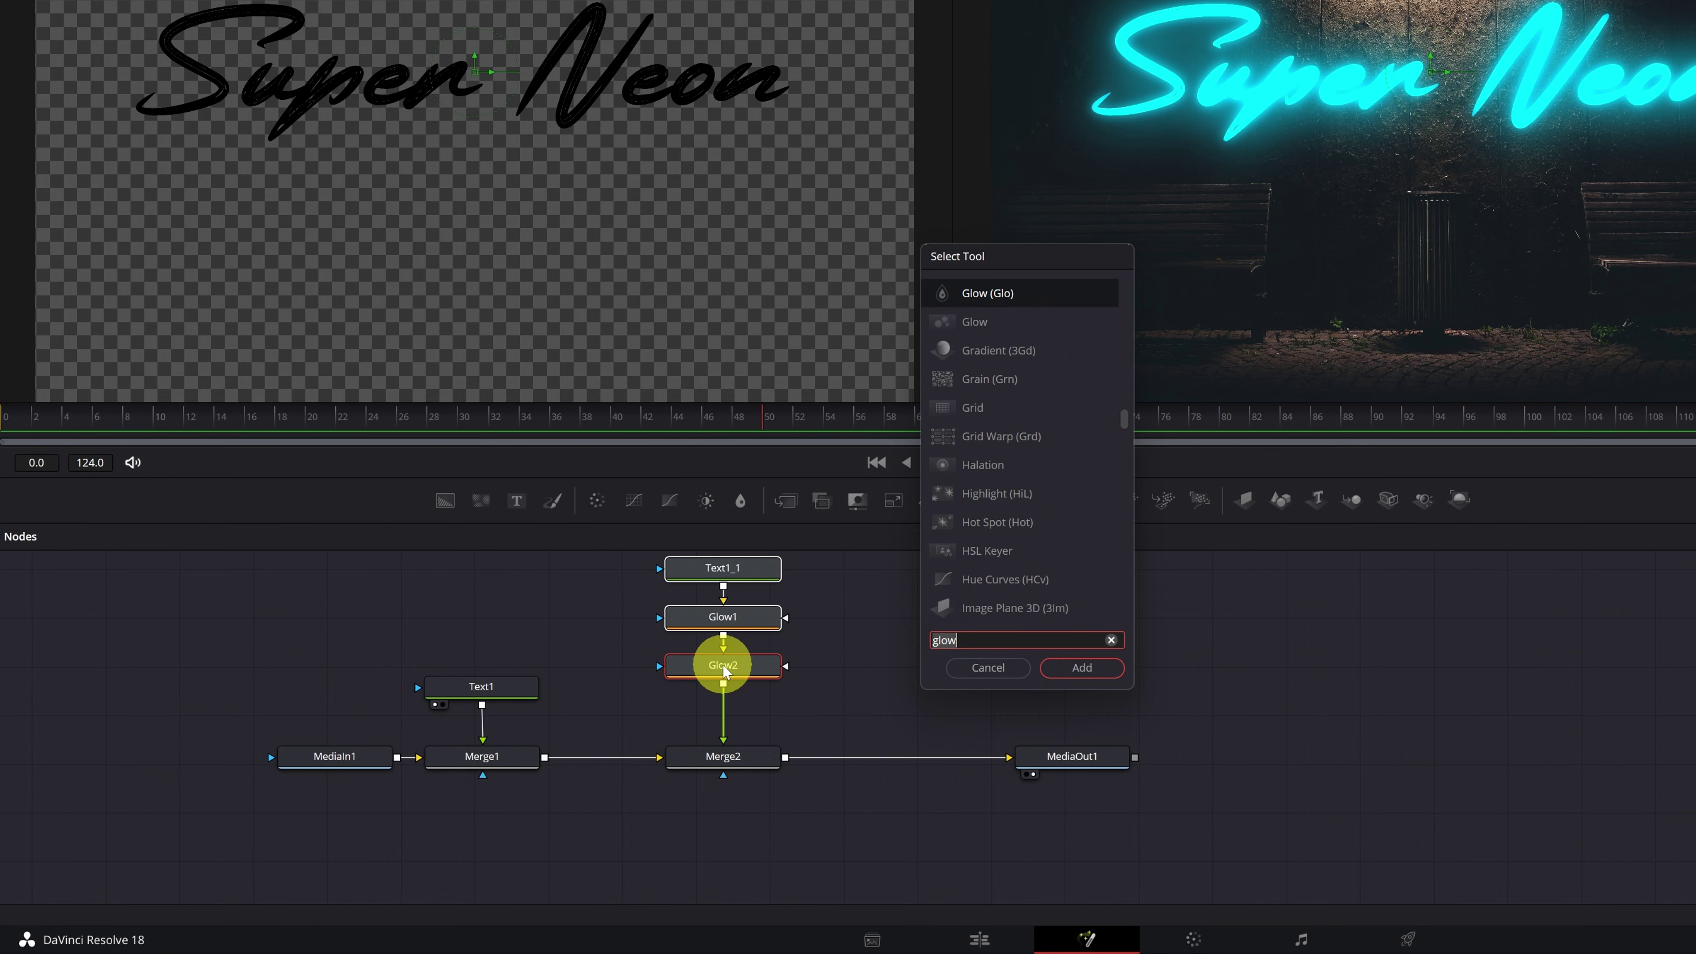
{"action": "key", "text": "Return"}
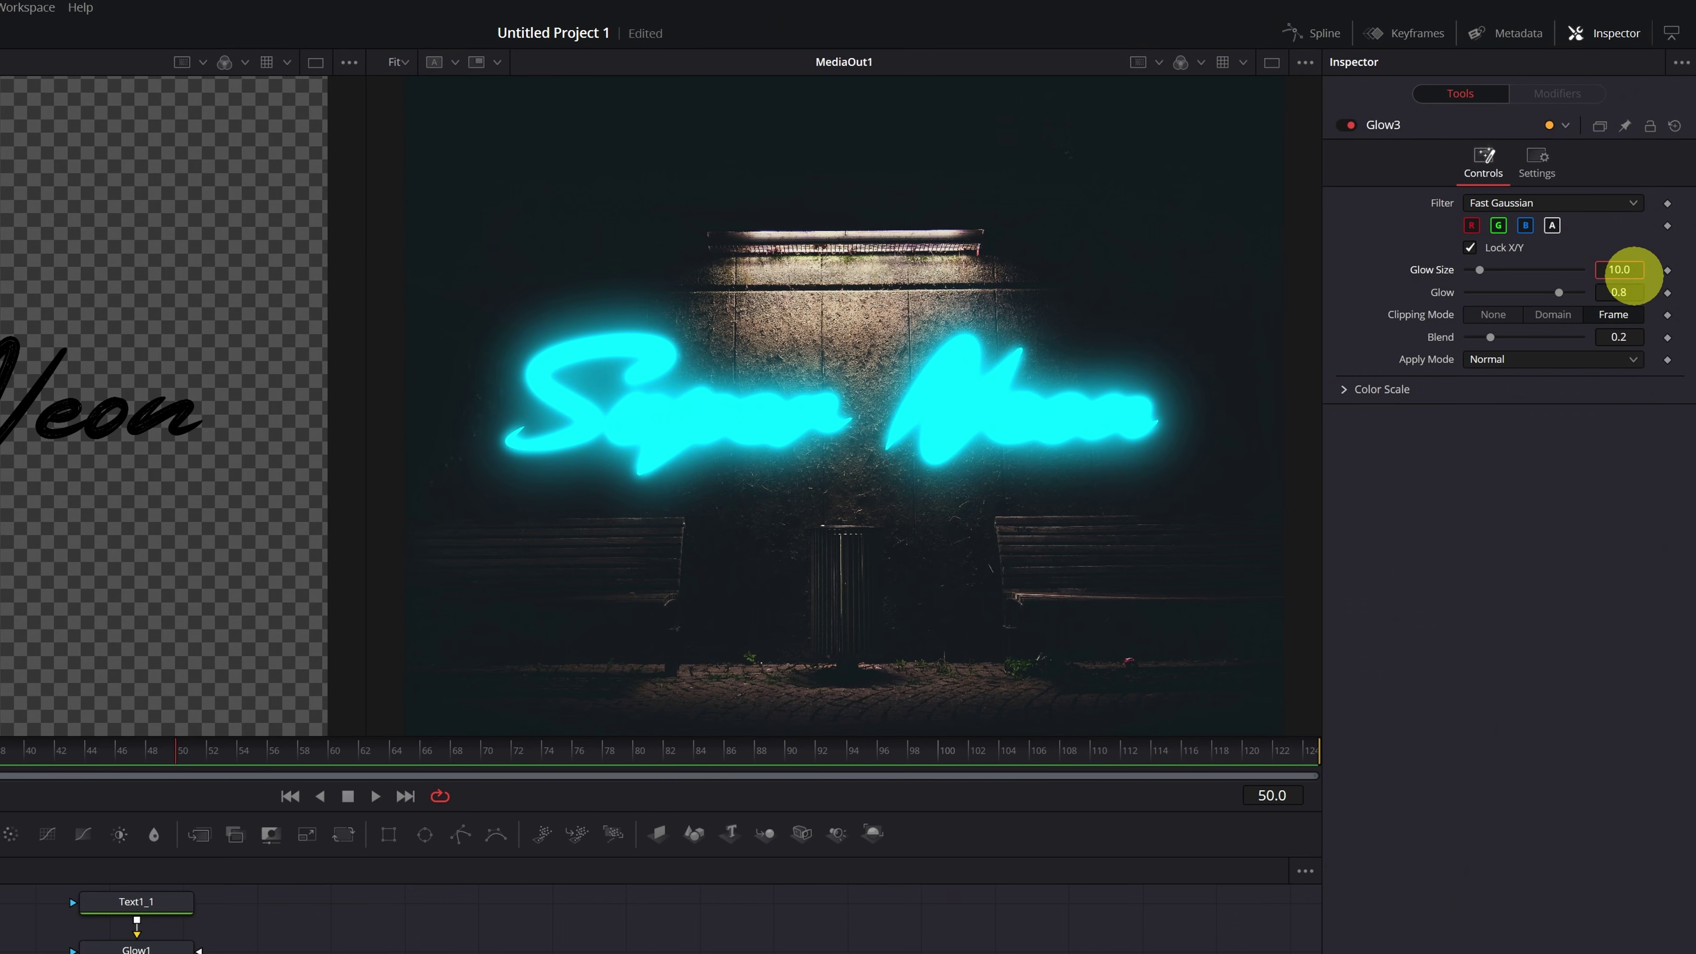
Step: Set the Glow3 node's Glow Size to 200 and adjust its Blend
{"action": "type", "text": "5"}
{"action": "key", "text": "Return"}
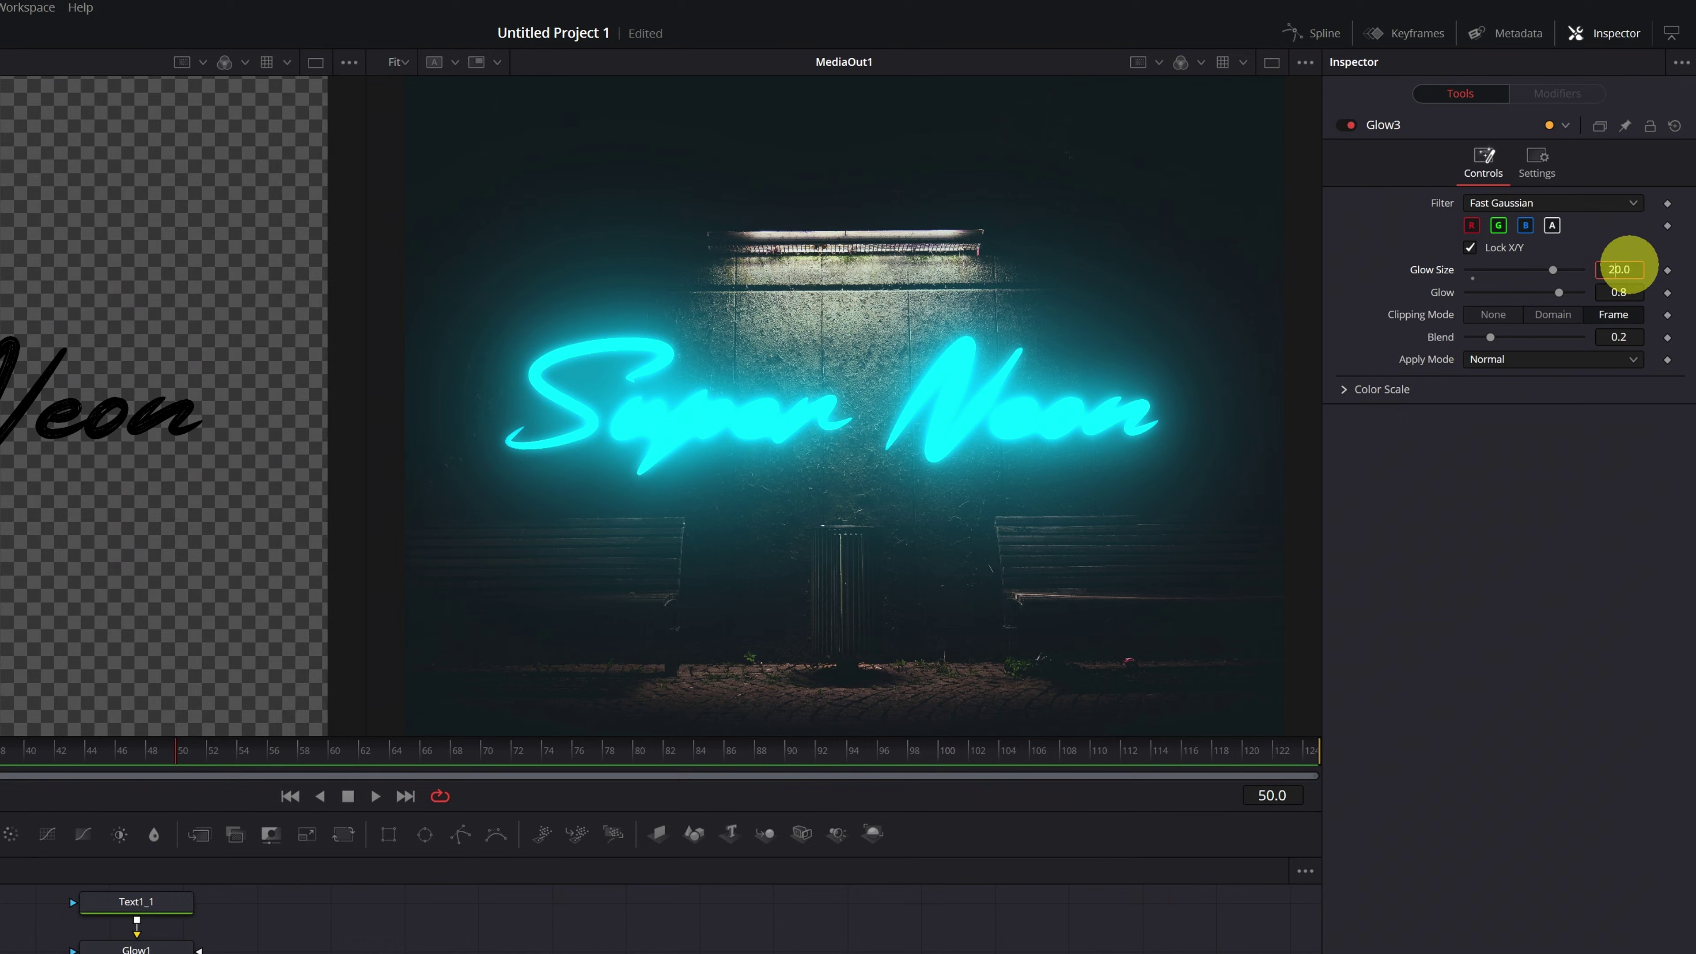
{"action": "type", "text": "0"}
{"action": "key", "text": "Tab"}
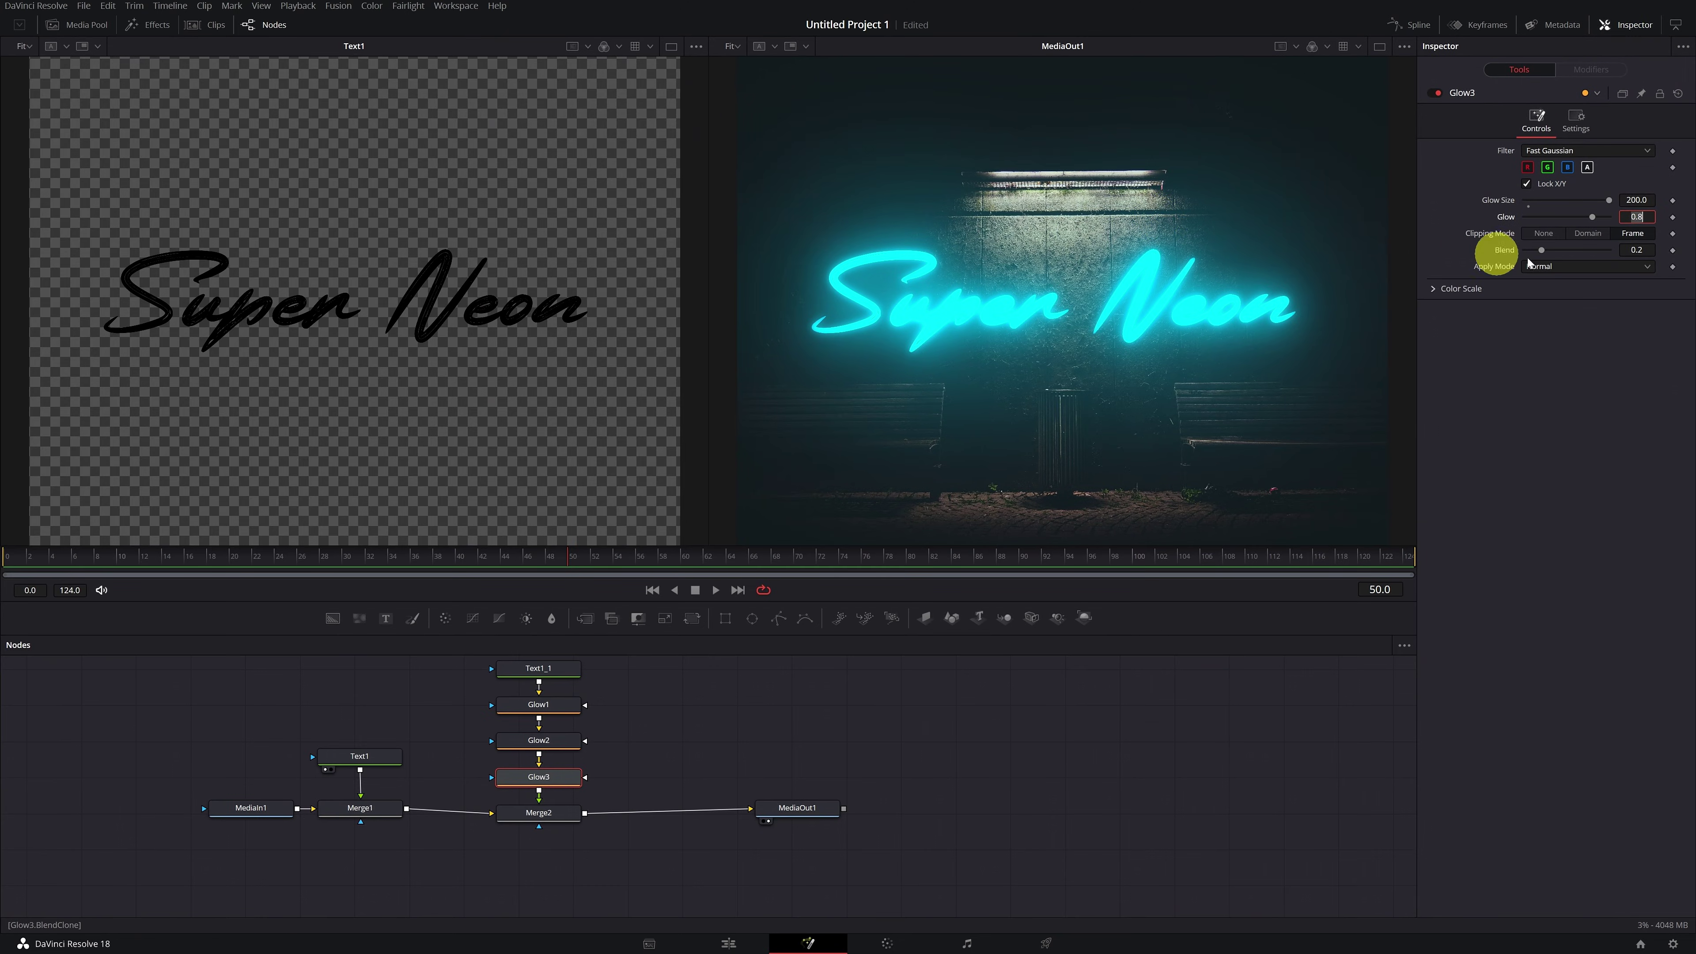
{"action": "double_click", "coordinate": [1635, 250]}
{"action": "type", "text": "0"}
{"action": "key", "text": "Return"}
{"action": "left_click_drag", "start_coordinate": [1472, 246], "coordinate": [1536, 246]}
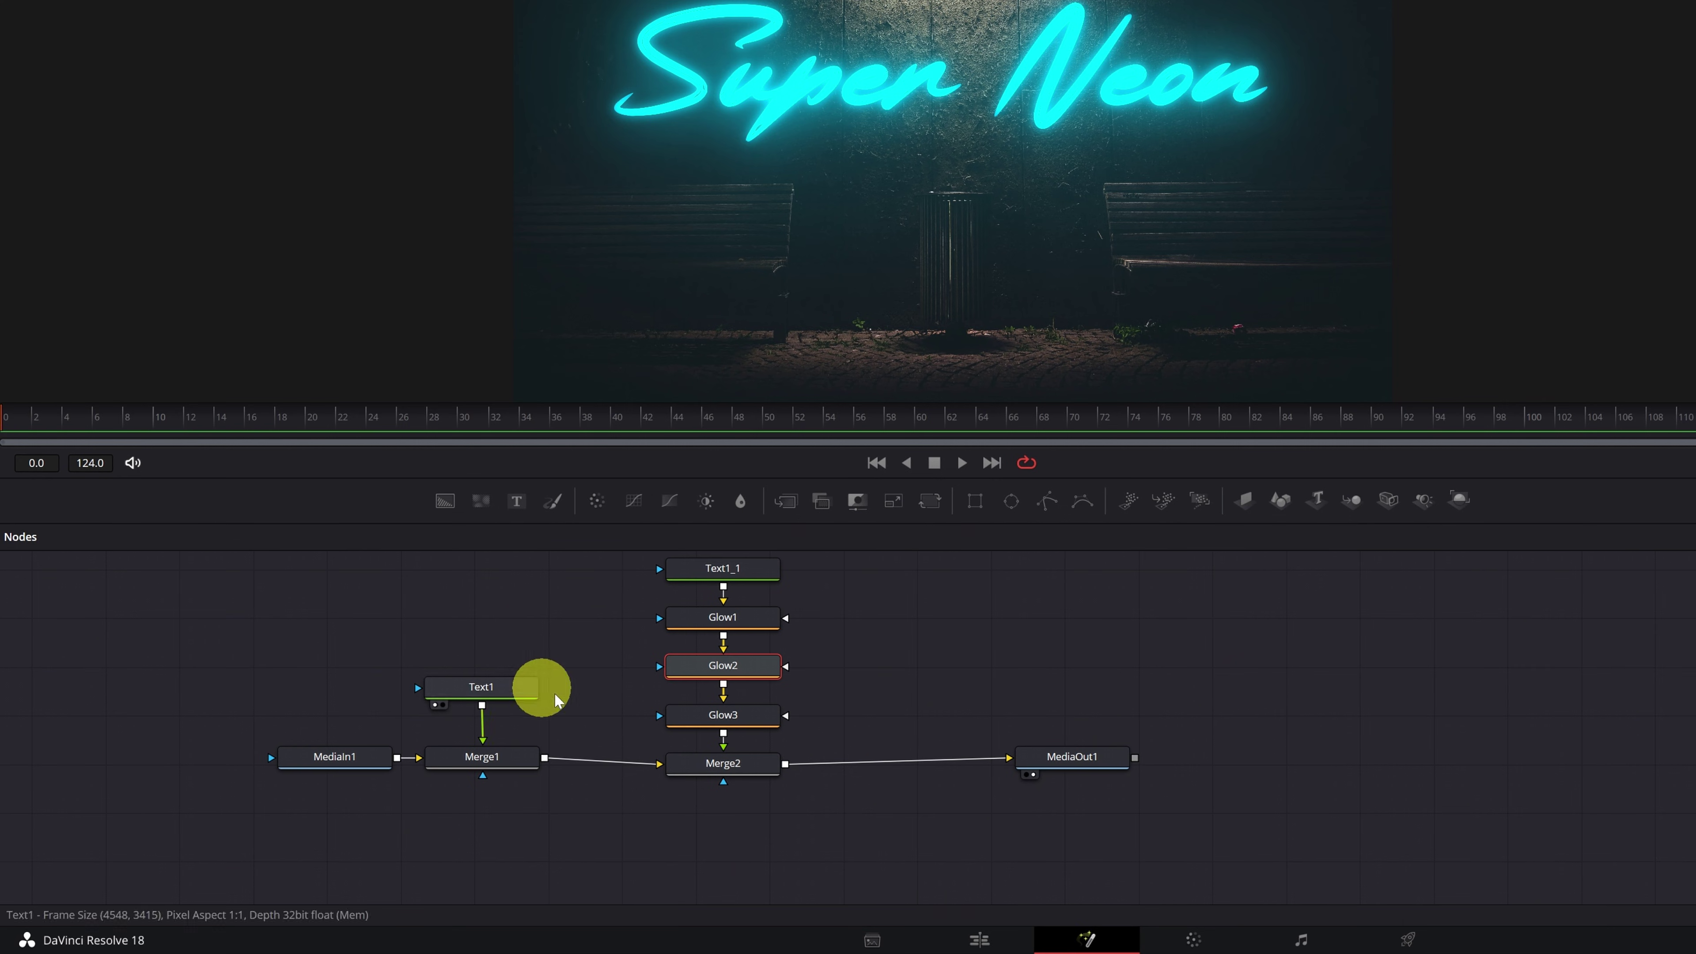
Step: Keyframe the Merge2 node's Blend to 0.0 at frame 104
{"action": "left_click", "coordinate": [716, 763]}
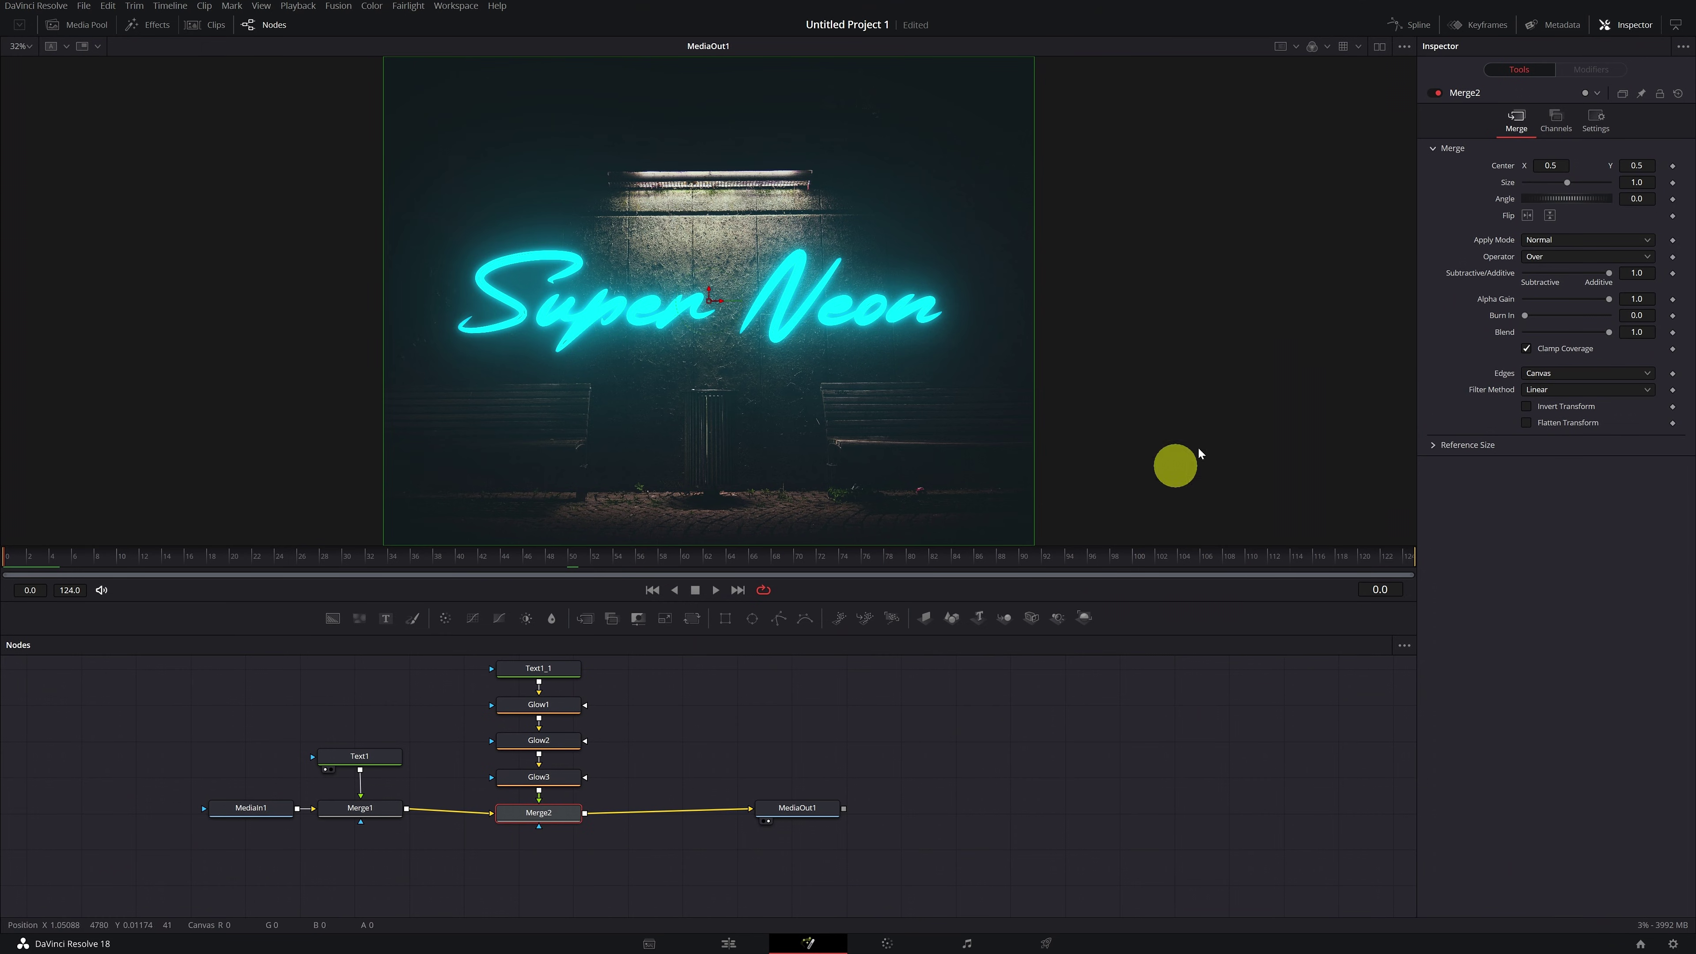
{"action": "left_click", "coordinate": [1595, 121]}
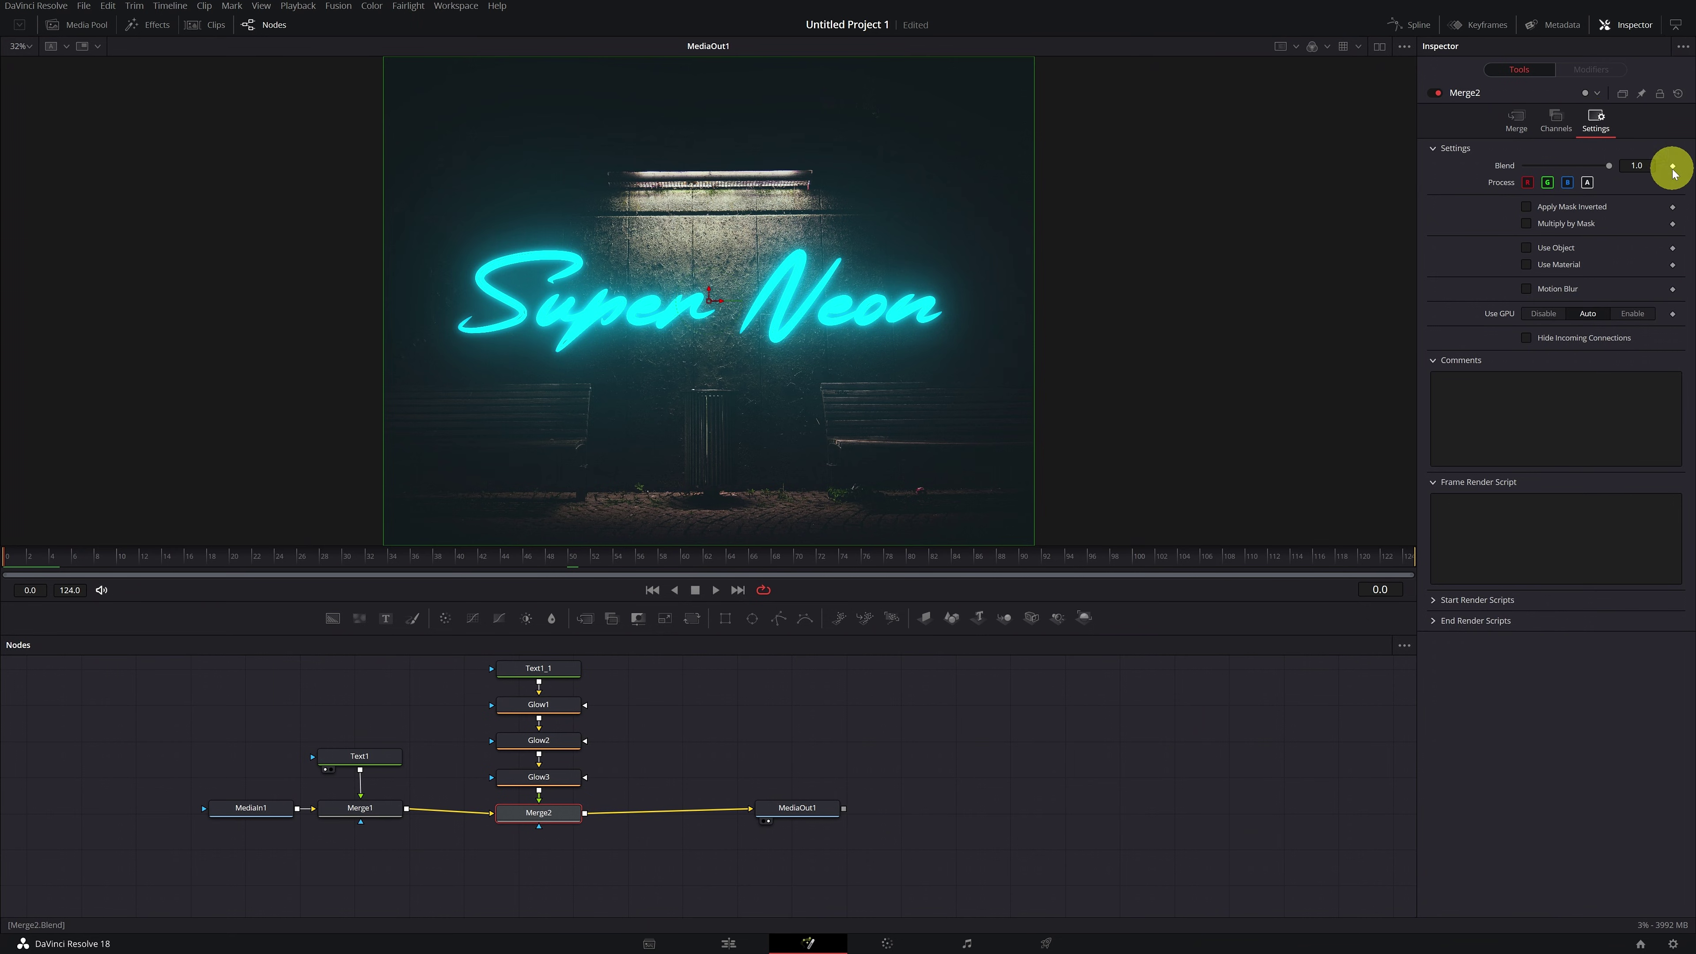
{"action": "key", "text": "space"}
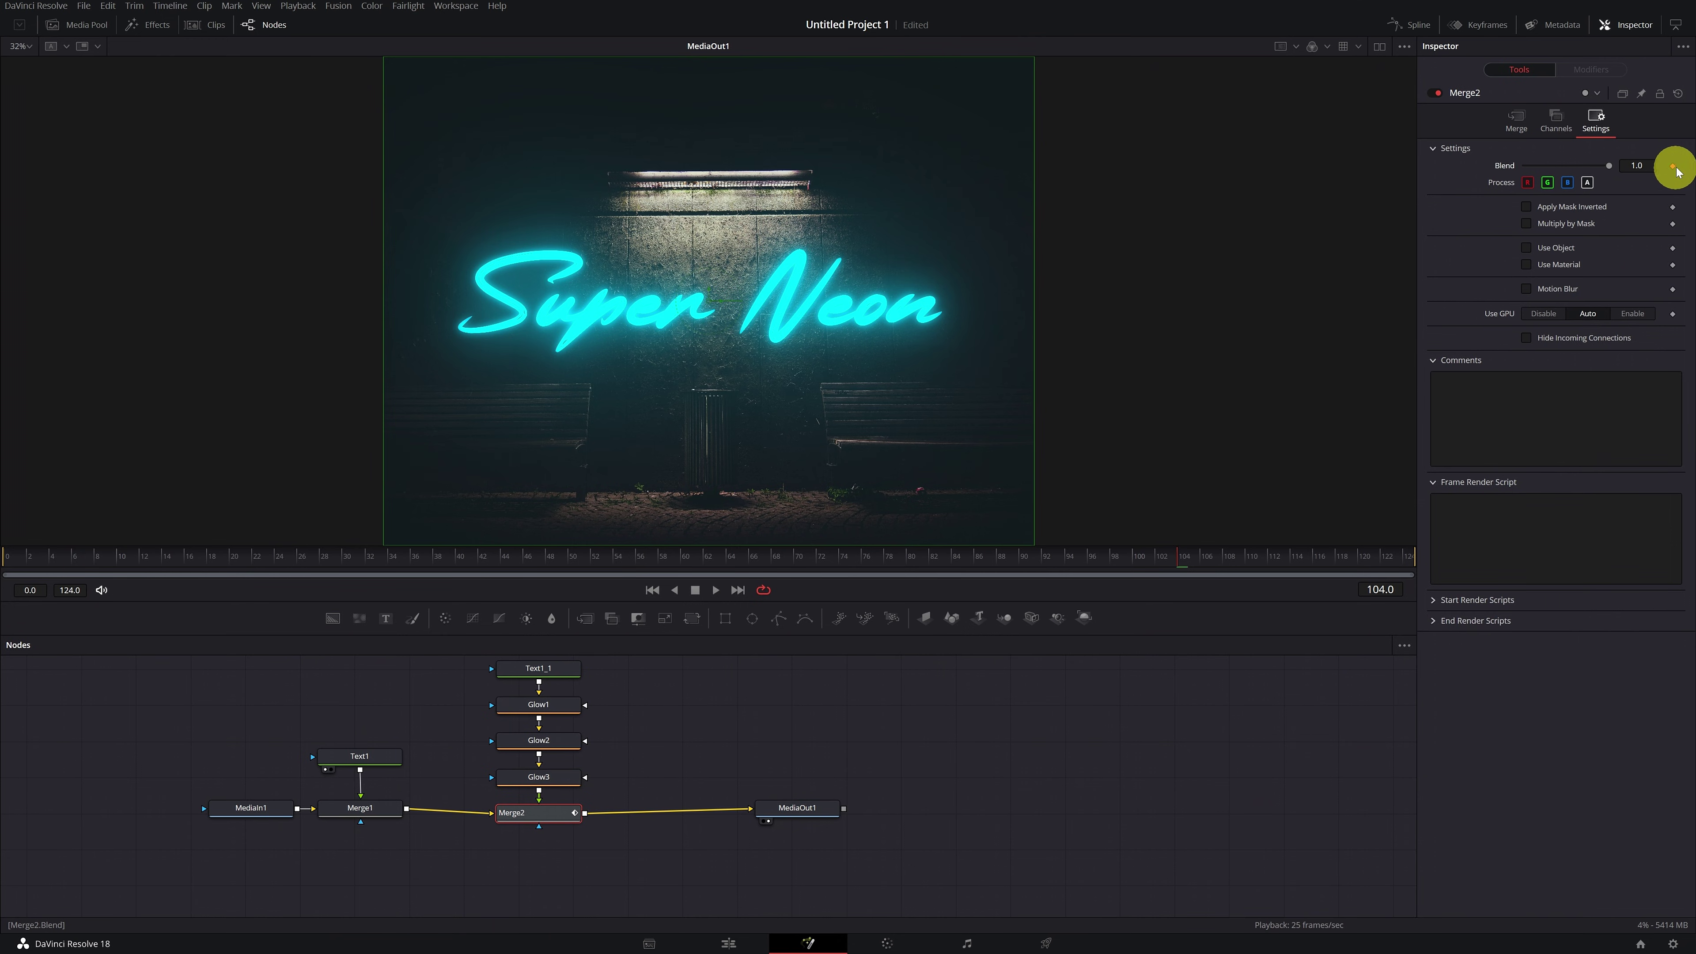
{"action": "left_click", "coordinate": [1673, 166]}
{"action": "left_click_drag", "start_coordinate": [1609, 168], "coordinate": [1522, 167]}
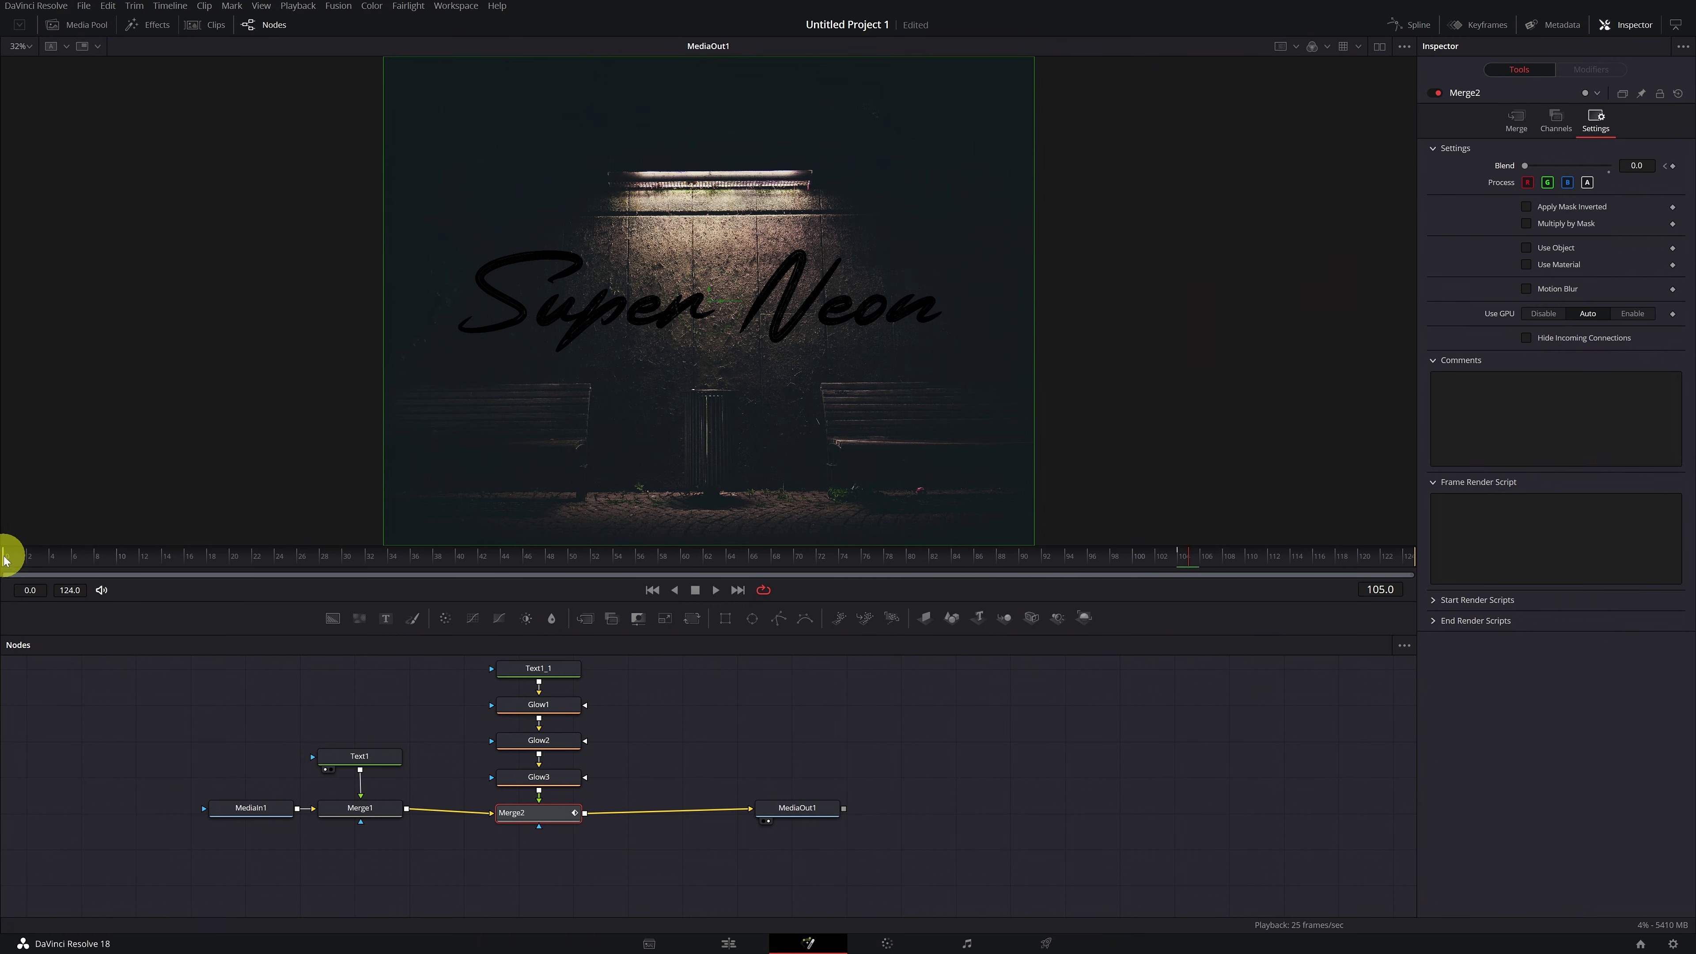
Step: Keyframe the Merge2 node's Blend to 1.0 at frame 1
{"action": "key", "text": "Right"}
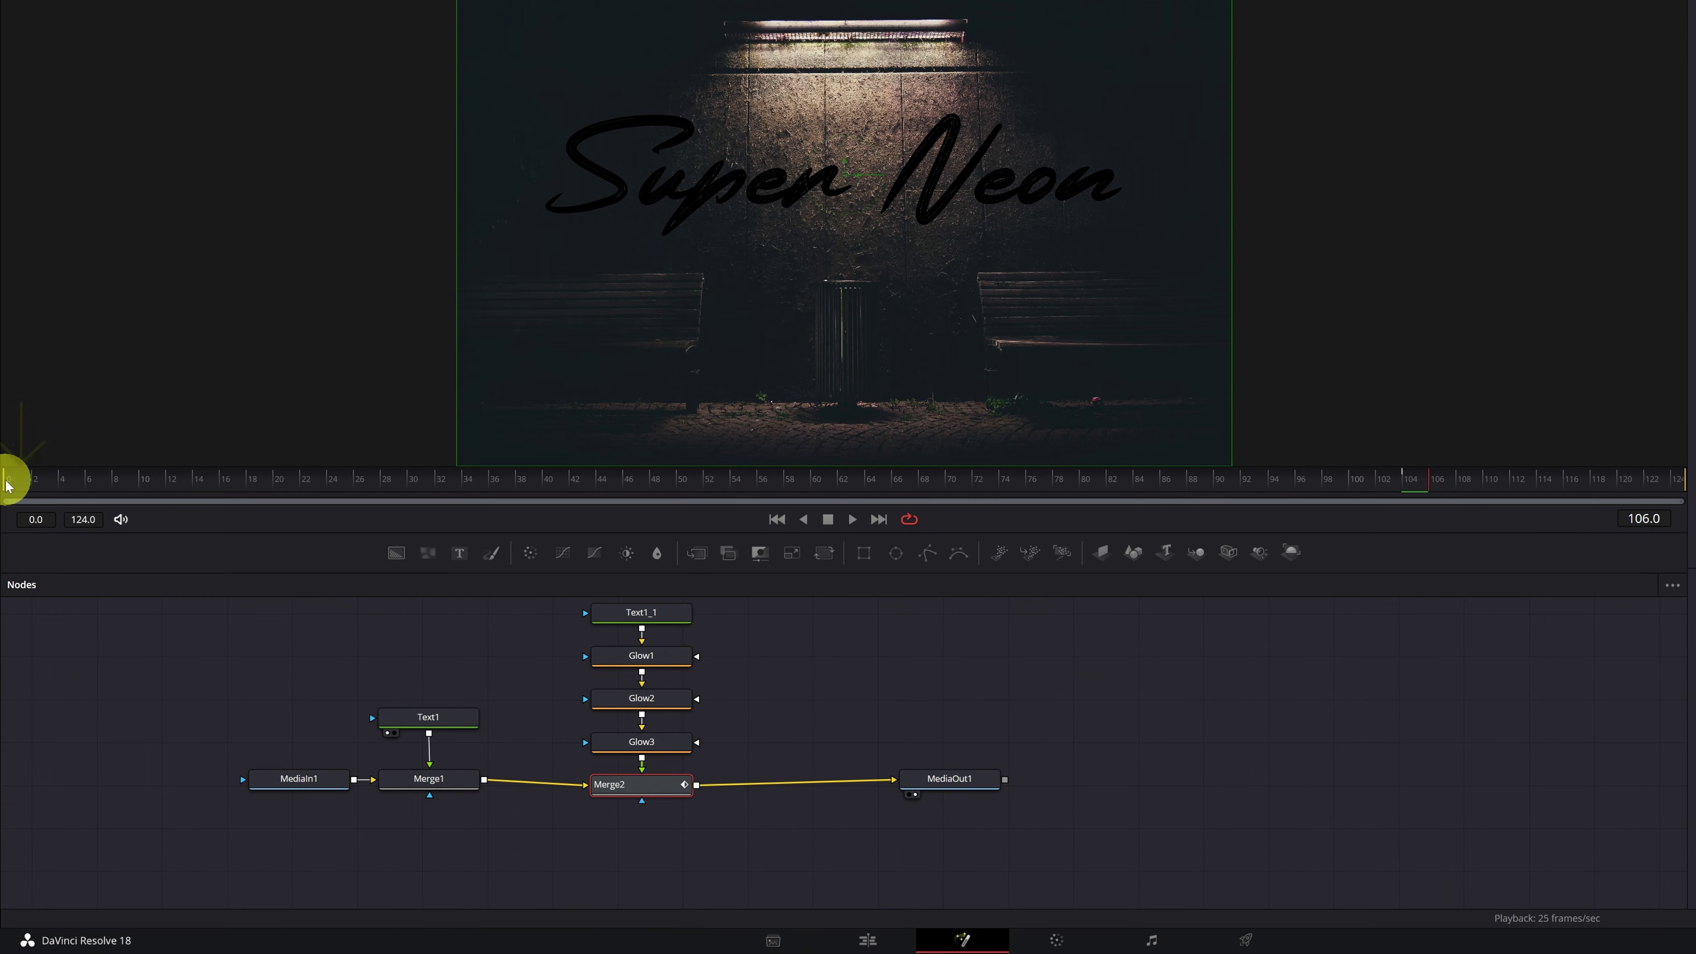
{"action": "left_click", "coordinate": [8, 484]}
{"action": "key", "text": "Right"}
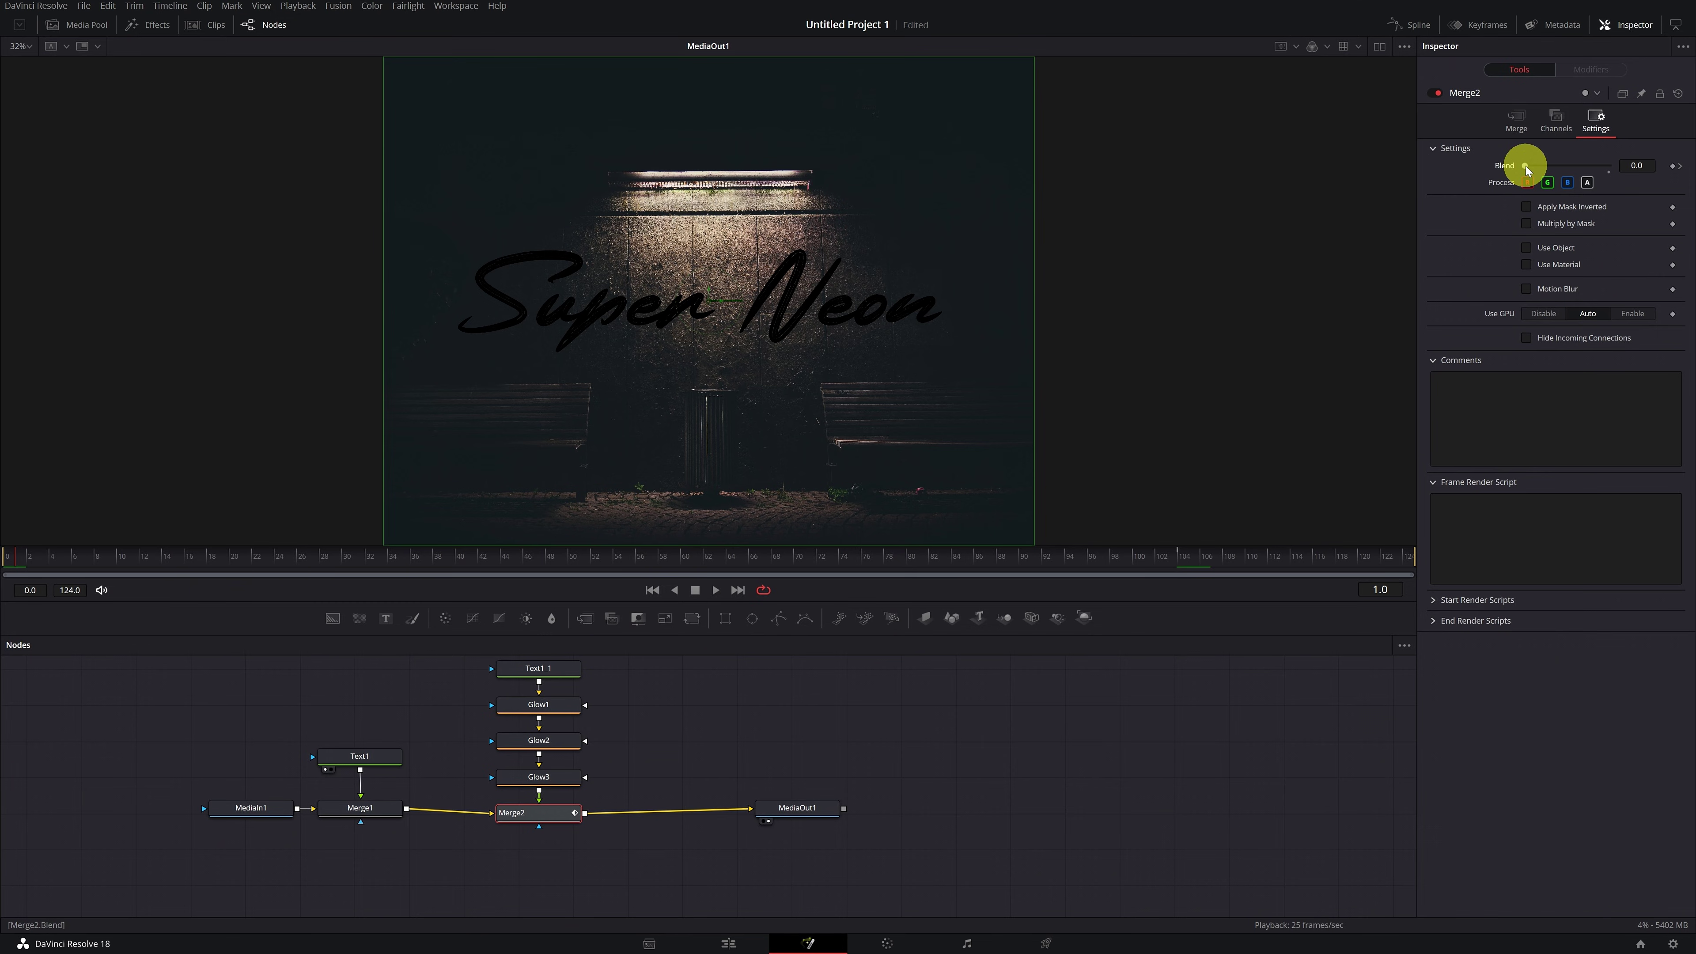
{"action": "left_click_drag", "start_coordinate": [1525, 166], "coordinate": [1624, 165]}
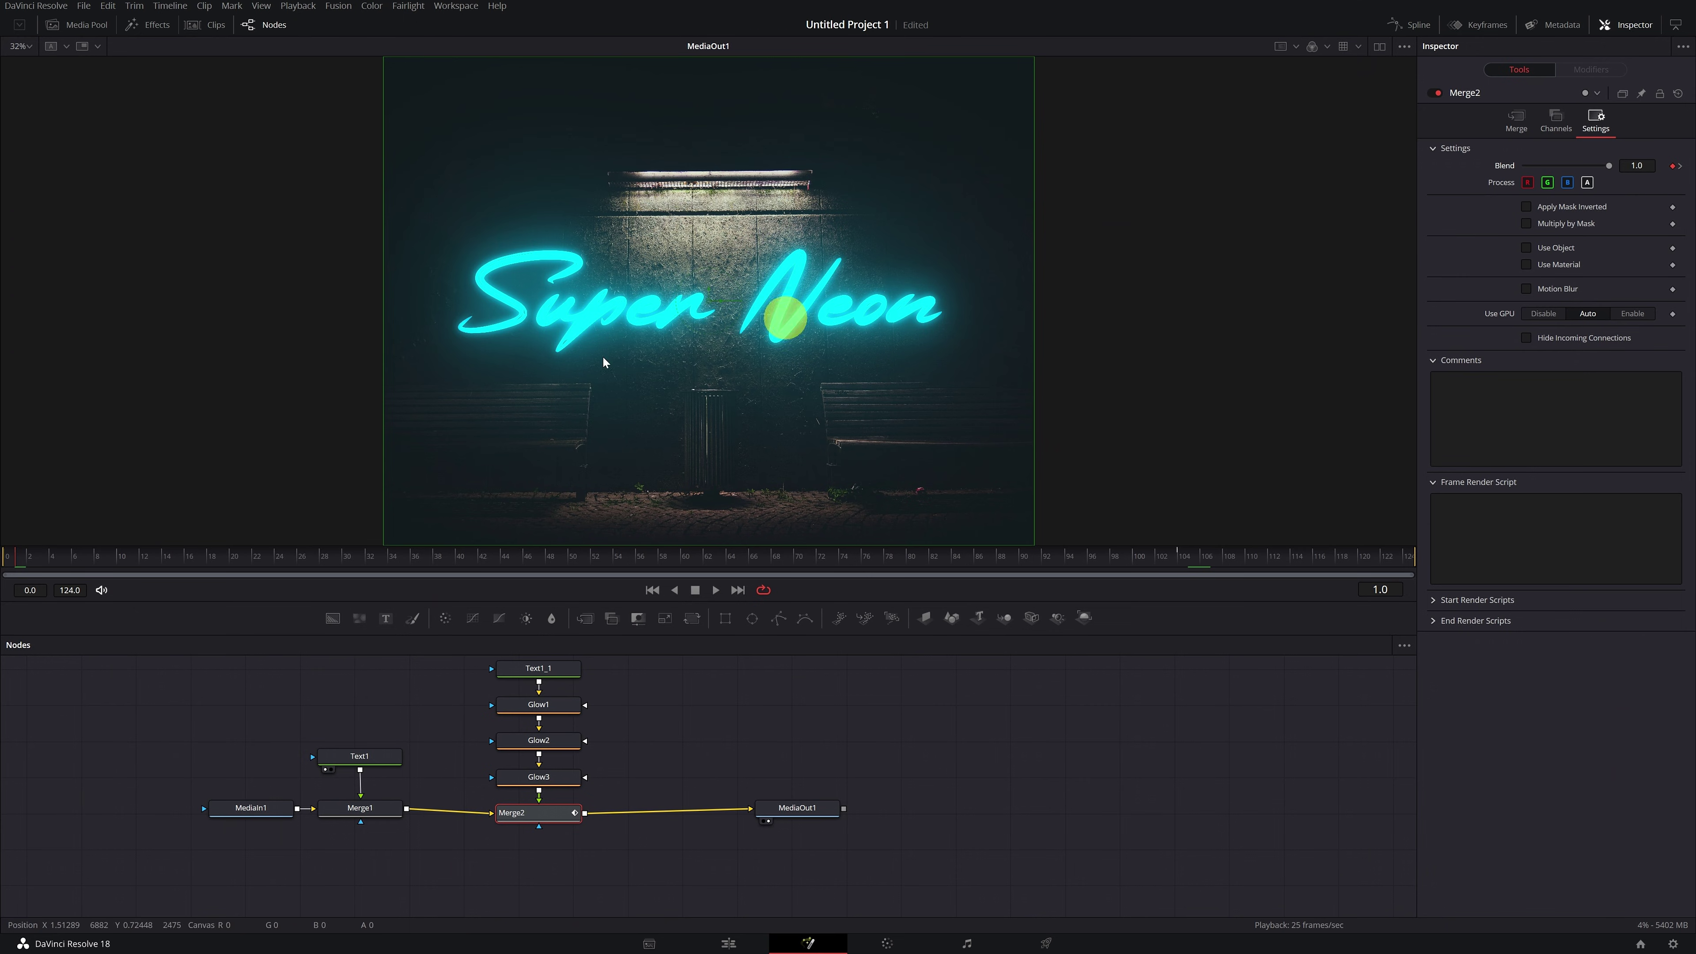
Step: Adjust the Merge2 node's Blend at frame 2 and move the playhead further along the first frames
{"action": "left_click", "coordinate": [23, 566]}
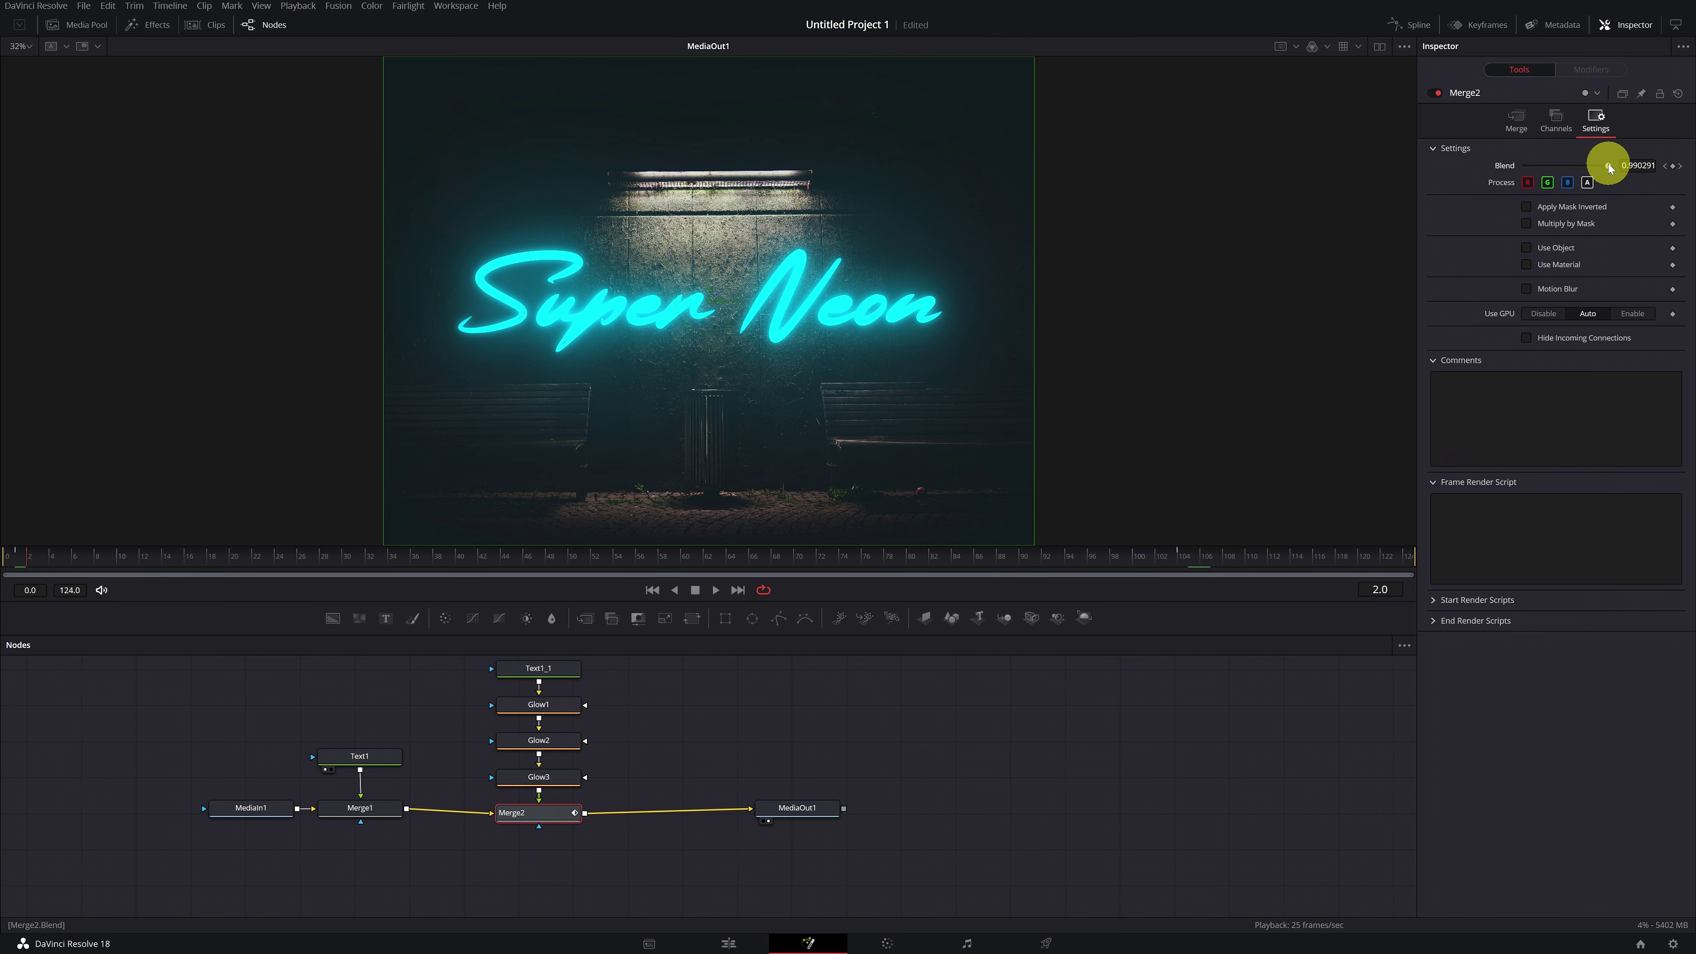
{"action": "mouse_move", "coordinate": [1609, 167]}
{"action": "left_mouse_down"}
{"action": "mouse_move", "coordinate": [30, 560]}
{"action": "mouse_move", "coordinate": [1506, 170]}
{"action": "mouse_move", "coordinate": [1631, 165]}
{"action": "left_mouse_up"}
{"action": "left_click", "coordinate": [48, 555]}
{"action": "left_click", "coordinate": [93, 554]}
Step: Open the Text effect project's composition in Fusion, add a Text+ node feeding MediaOut1, and go to frame 0
{"action": "left_click", "coordinate": [810, 943]}
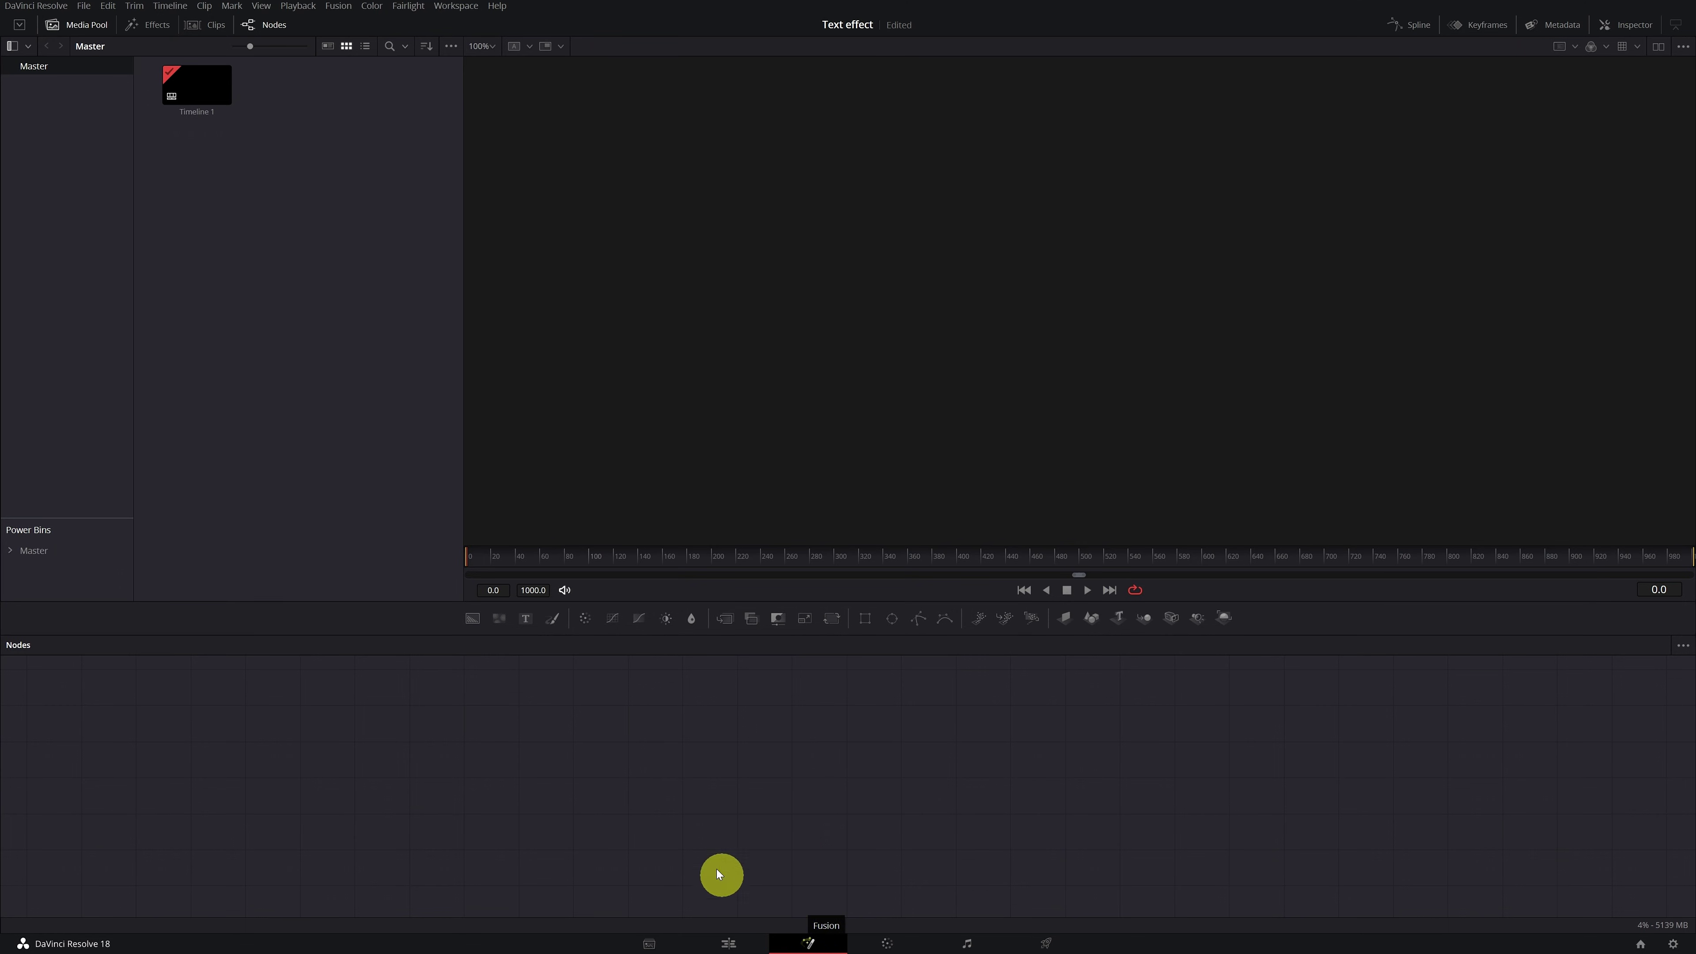
{"action": "left_click", "coordinate": [525, 621]}
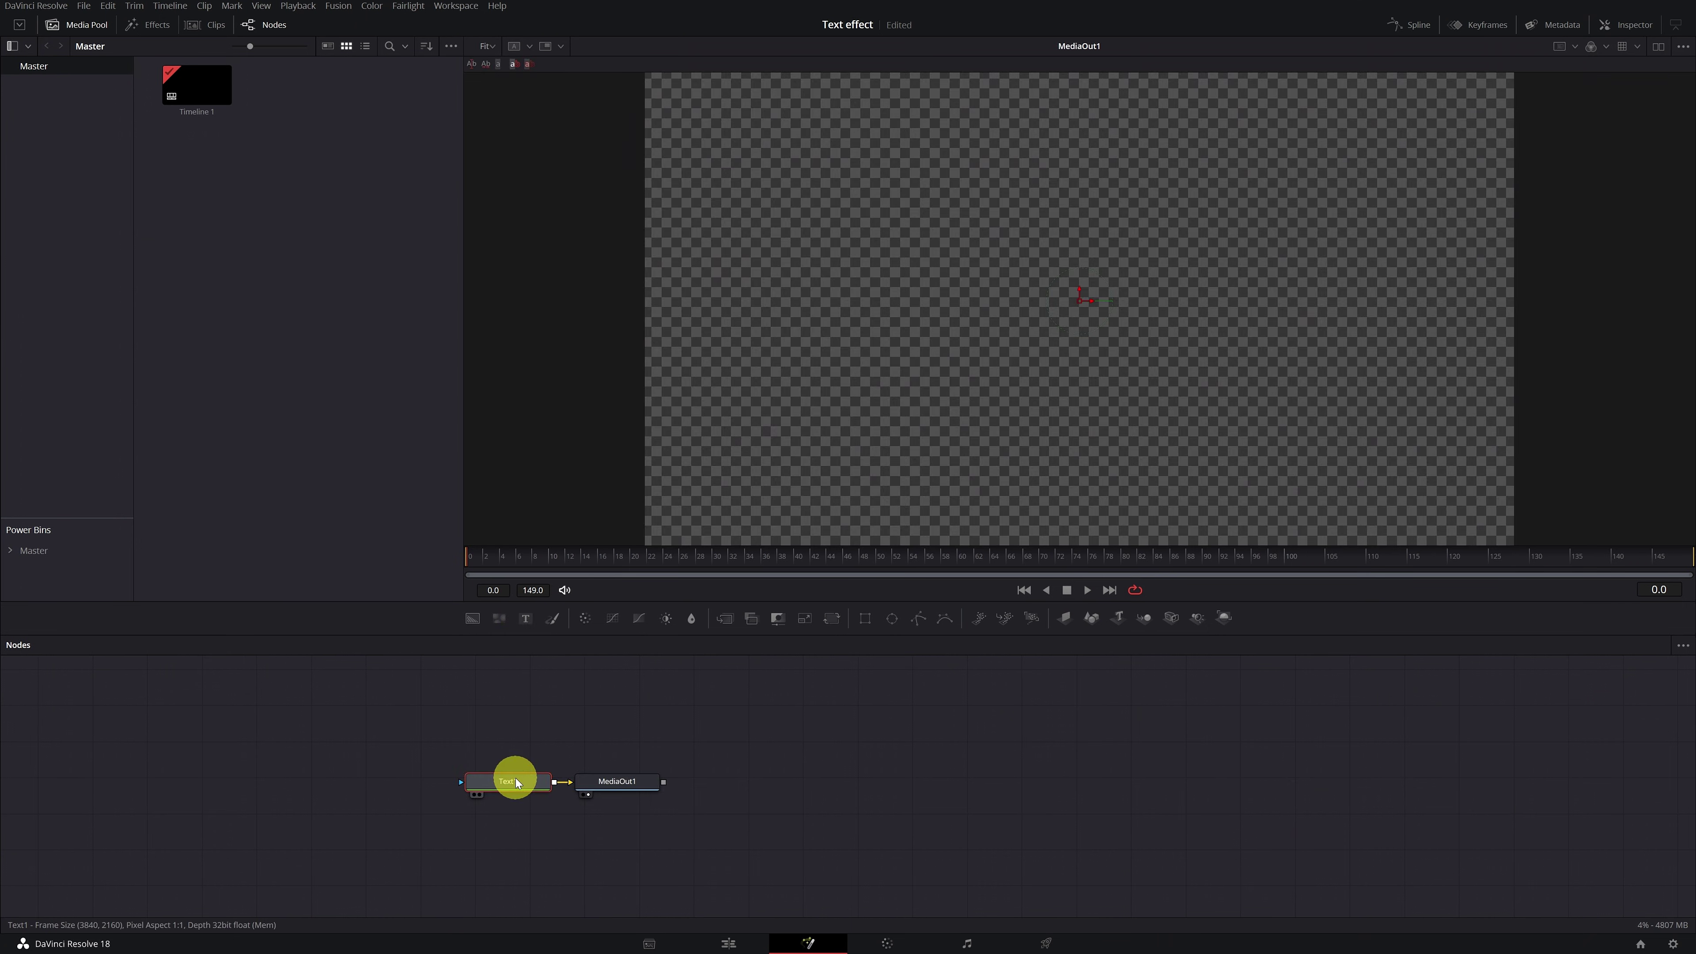
{"action": "left_click_drag", "start_coordinate": [611, 566], "coordinate": [466, 558]}
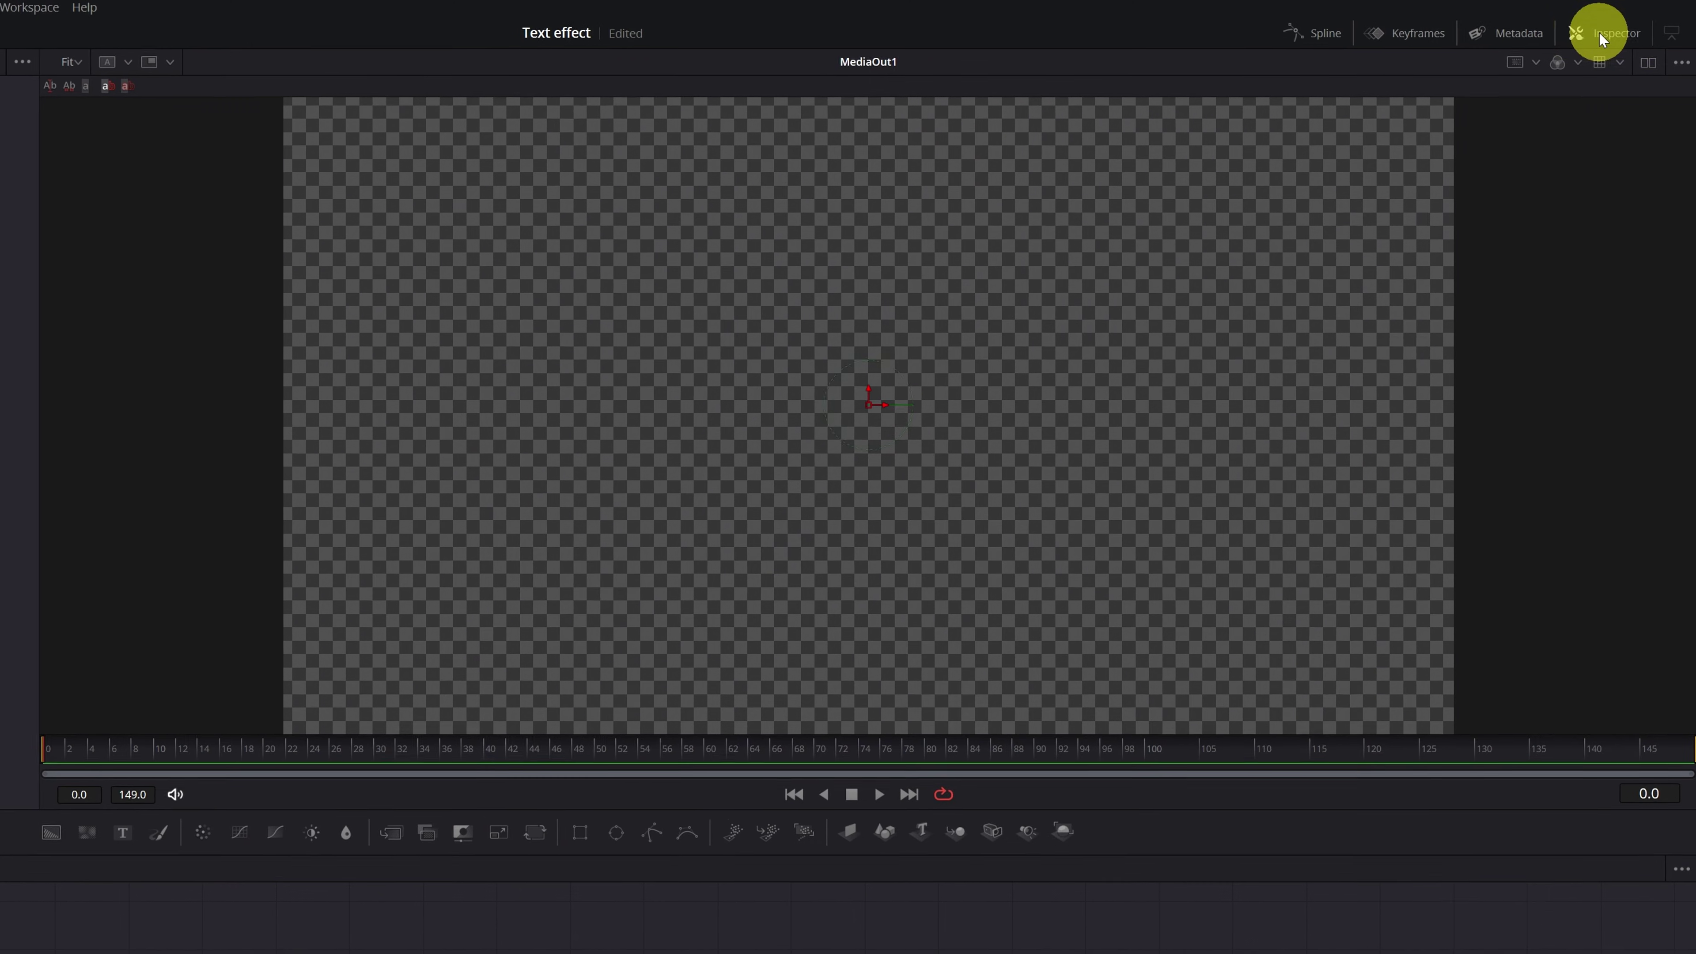
Step: Enter "Cinematic Text" as the Text+ content and set its size to 0.1411
{"action": "left_click", "coordinate": [1600, 32]}
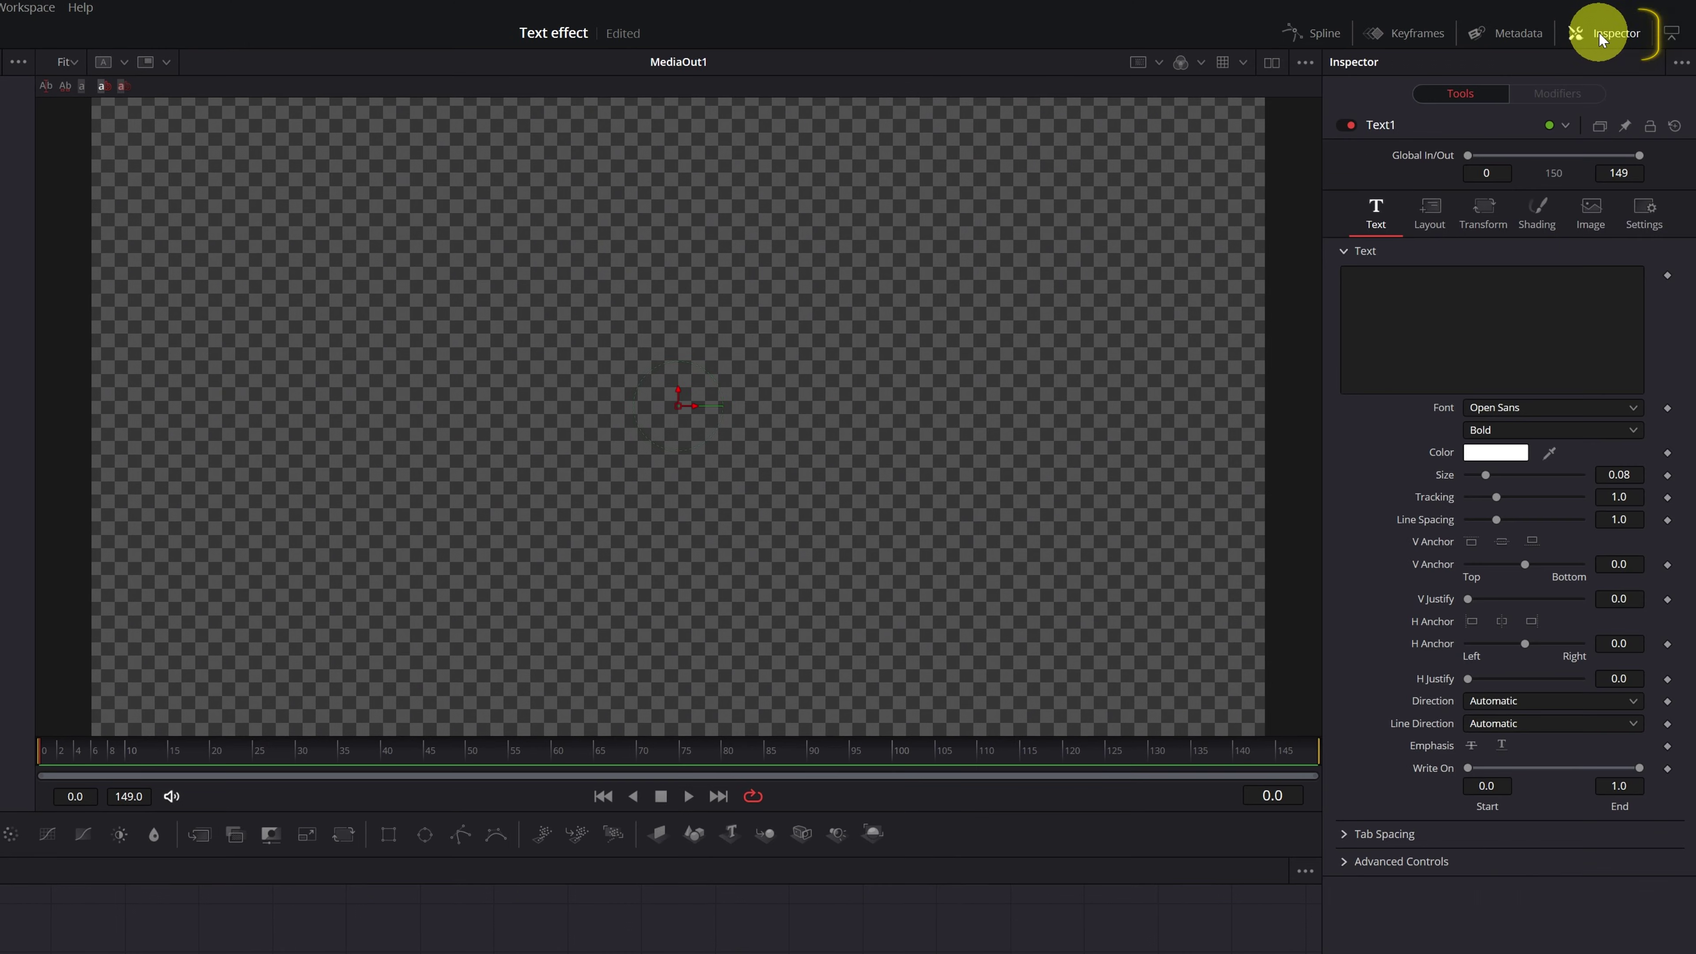
{"action": "left_click", "coordinate": [1461, 278]}
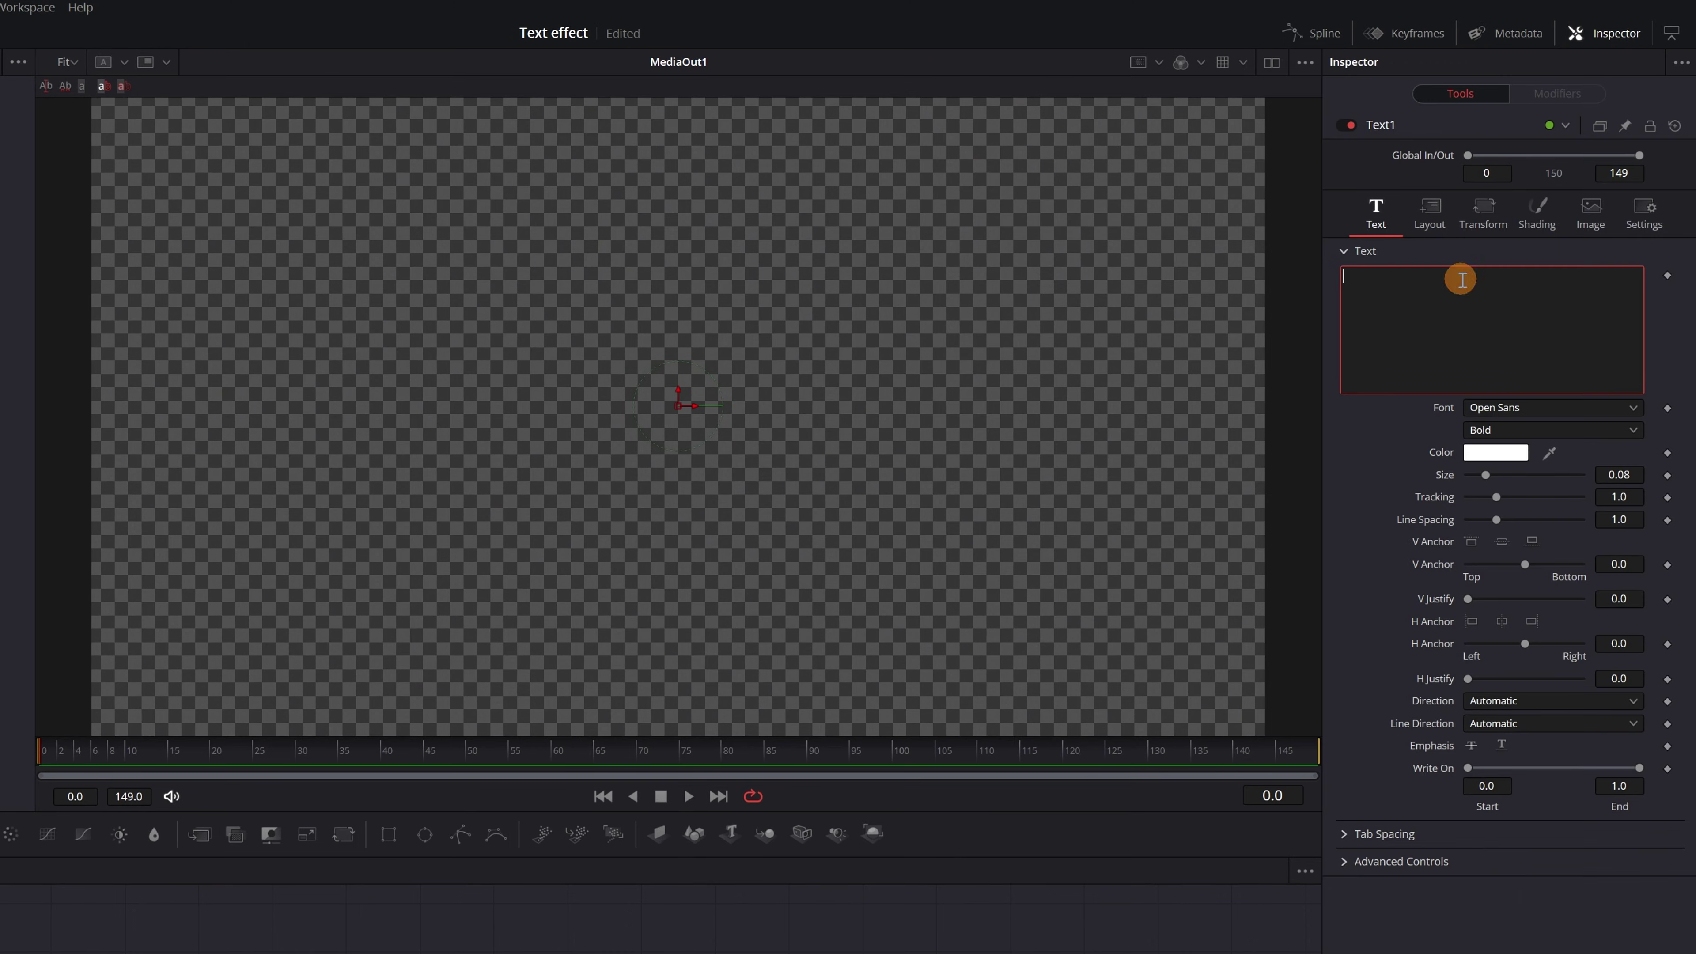
{"action": "type", "text": "Cinematic Text"}
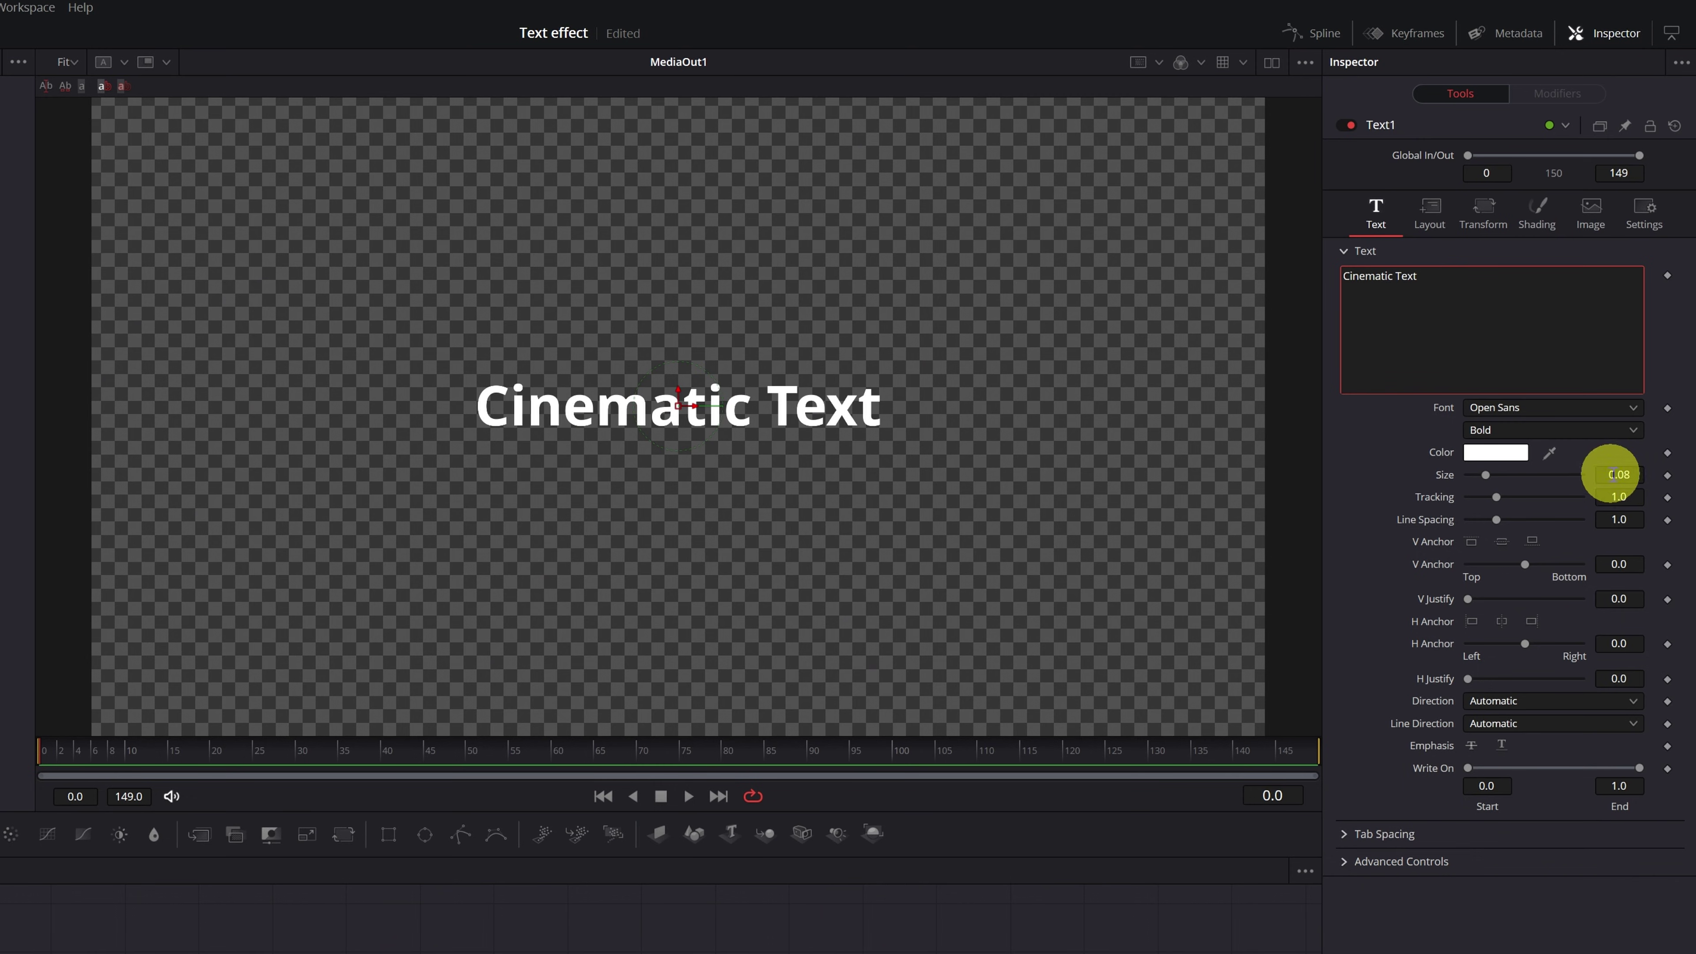
{"action": "left_click_drag", "start_coordinate": [1616, 474], "coordinate": [1033, 471]}
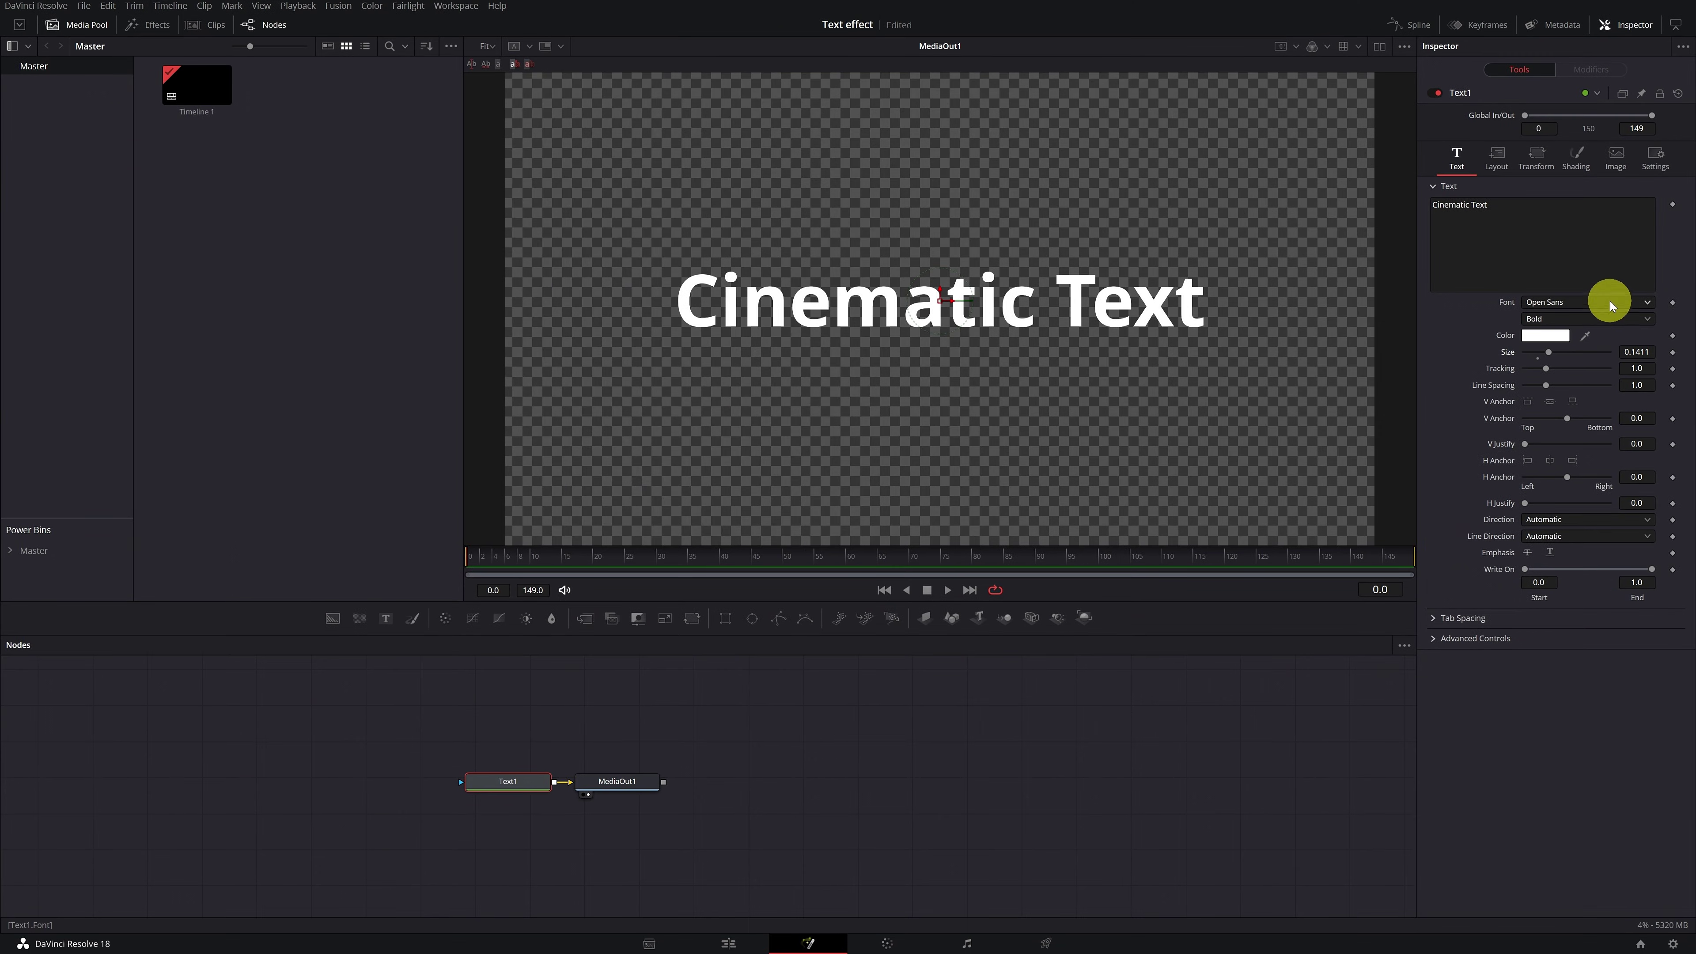
Step: Add a Follower modifier to the "Cinematic Text" text and open the modifier's settings
{"action": "left_click", "coordinate": [1547, 233]}
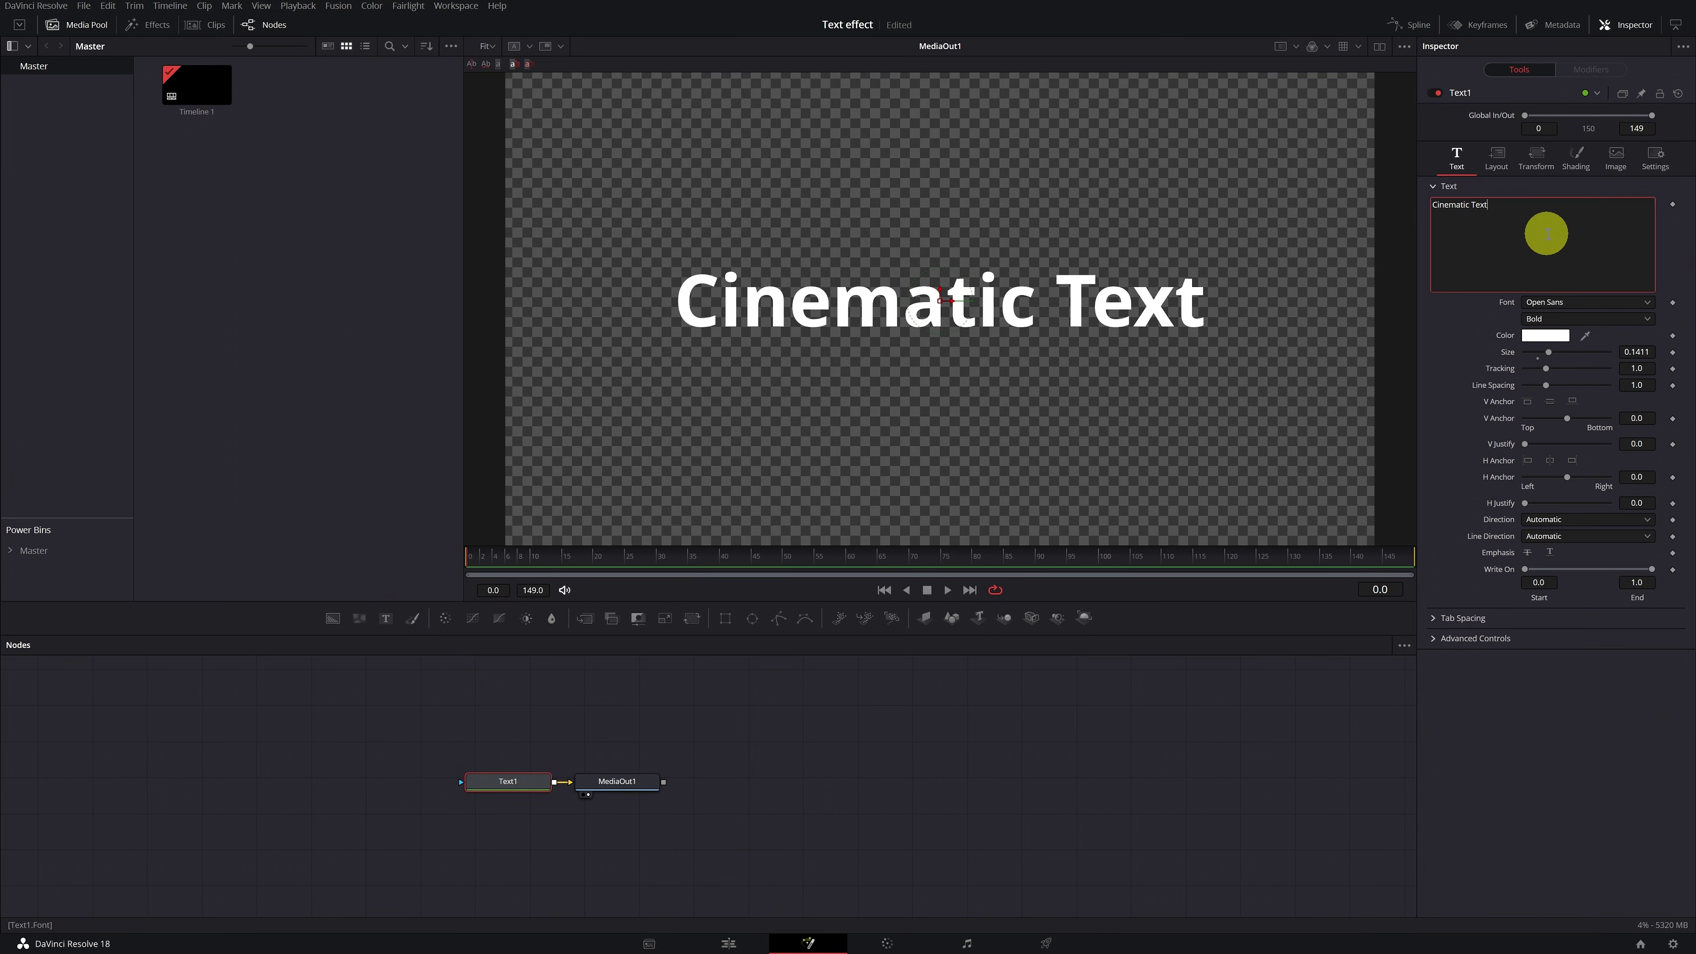
{"action": "right_click", "coordinate": [1546, 234]}
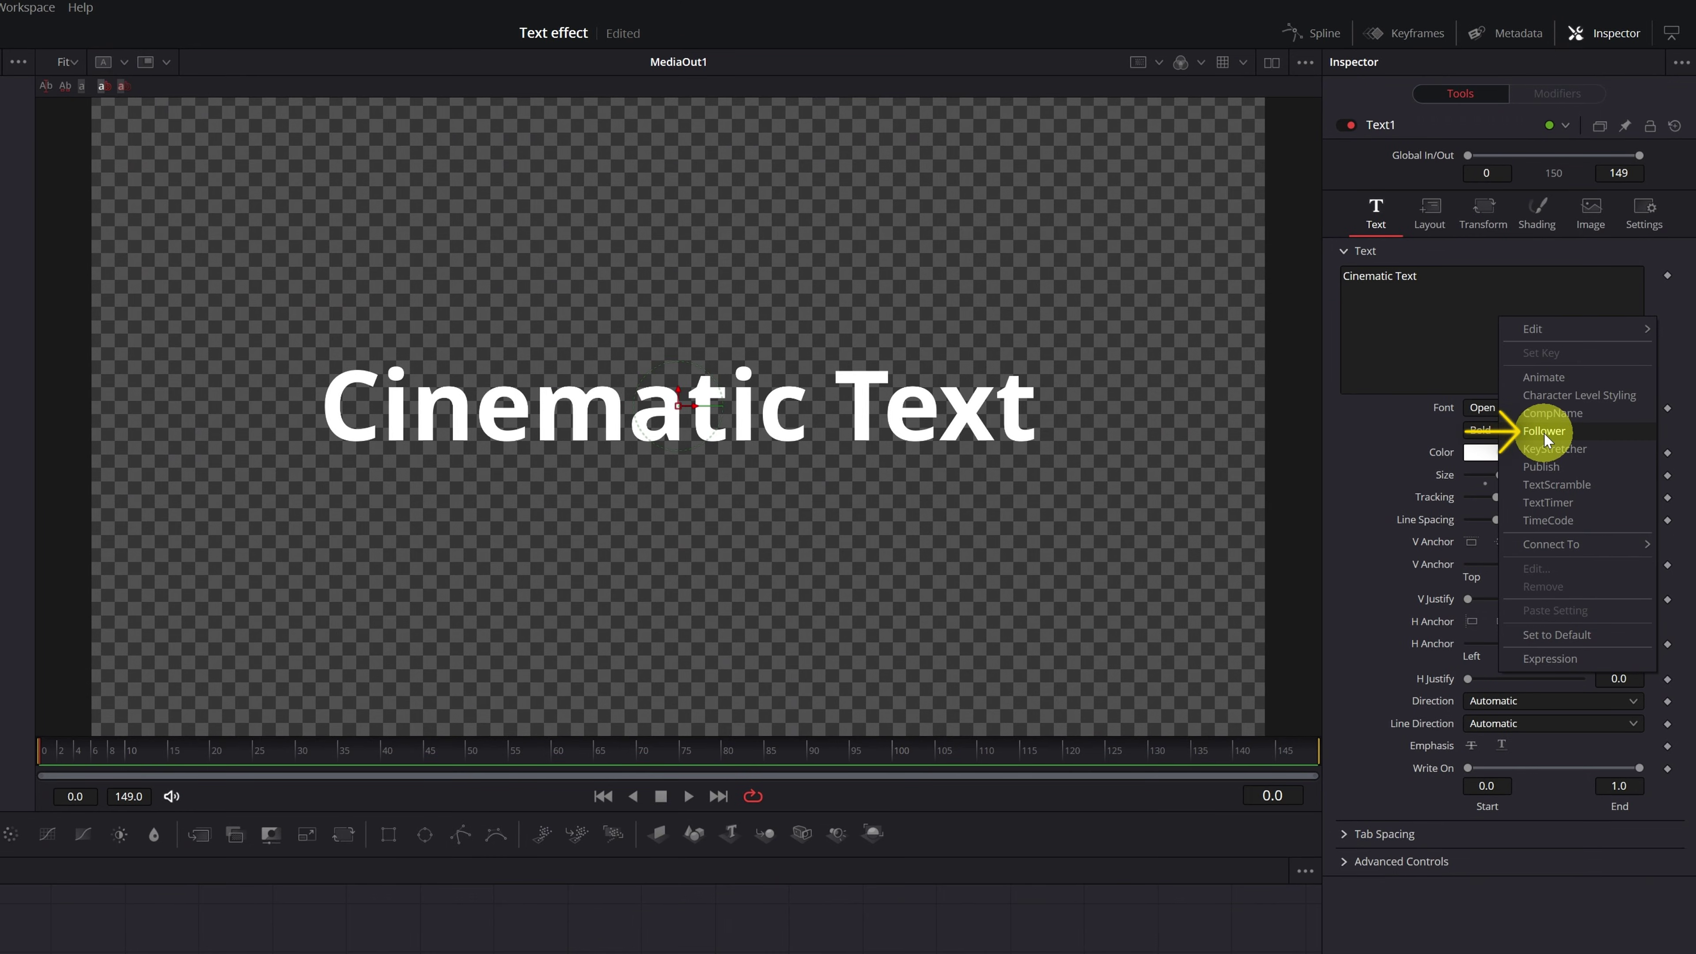
{"action": "left_click", "coordinate": [1543, 432]}
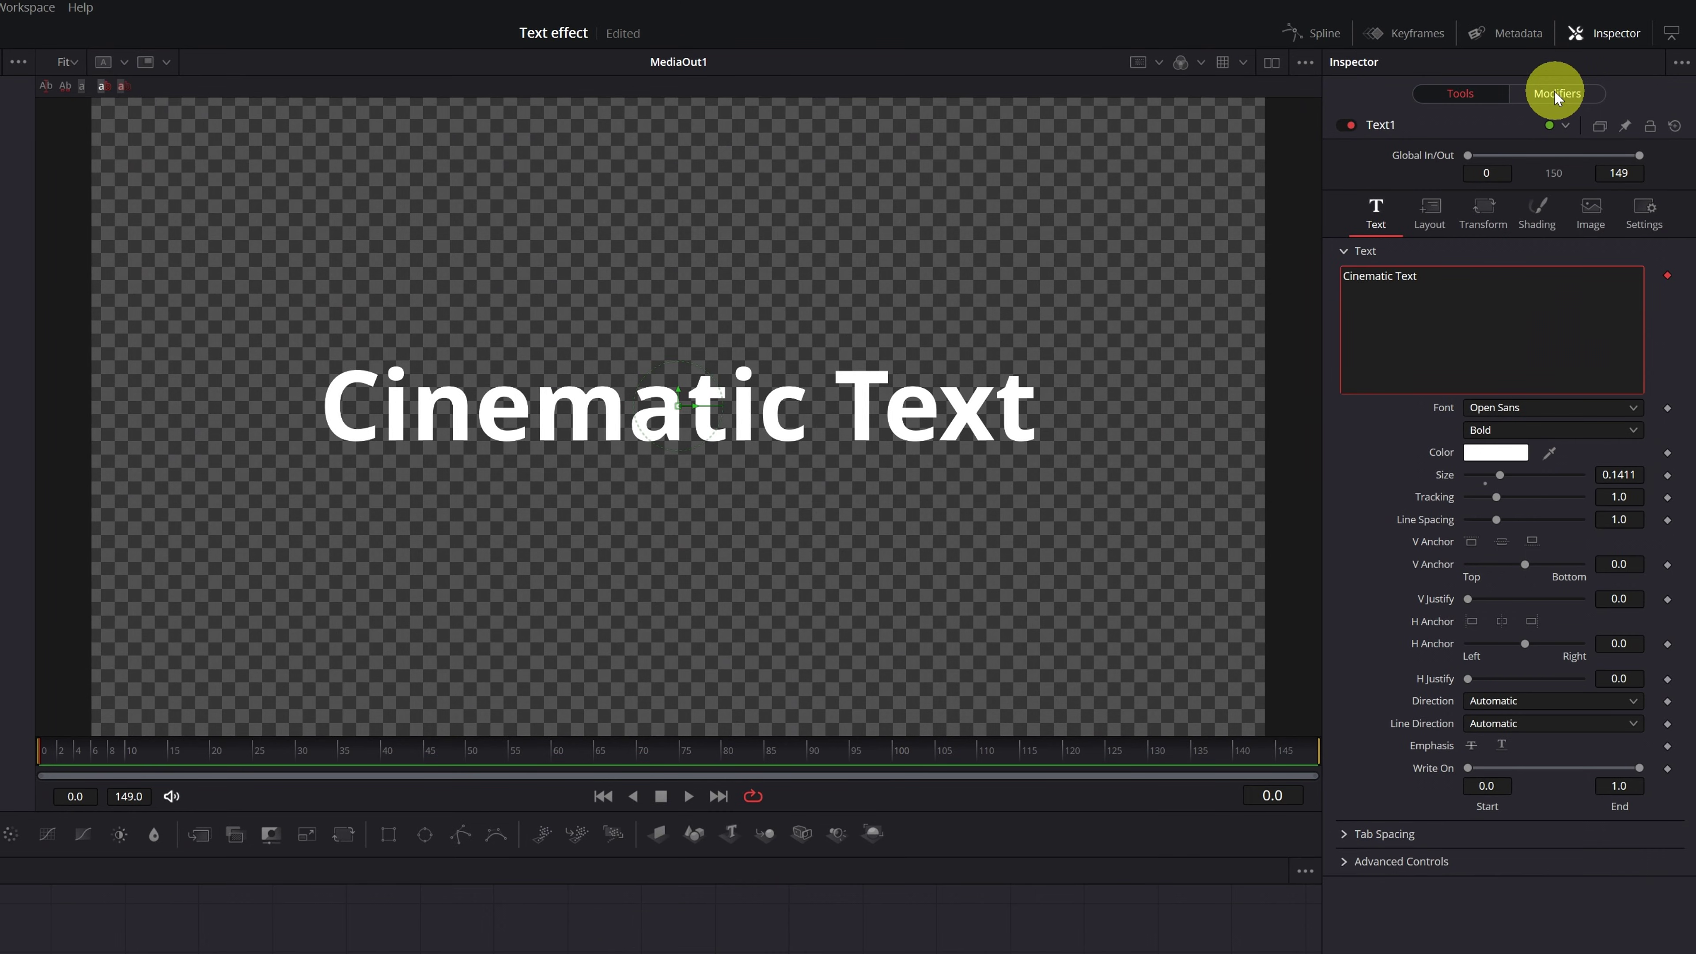
{"action": "left_click", "coordinate": [1569, 96]}
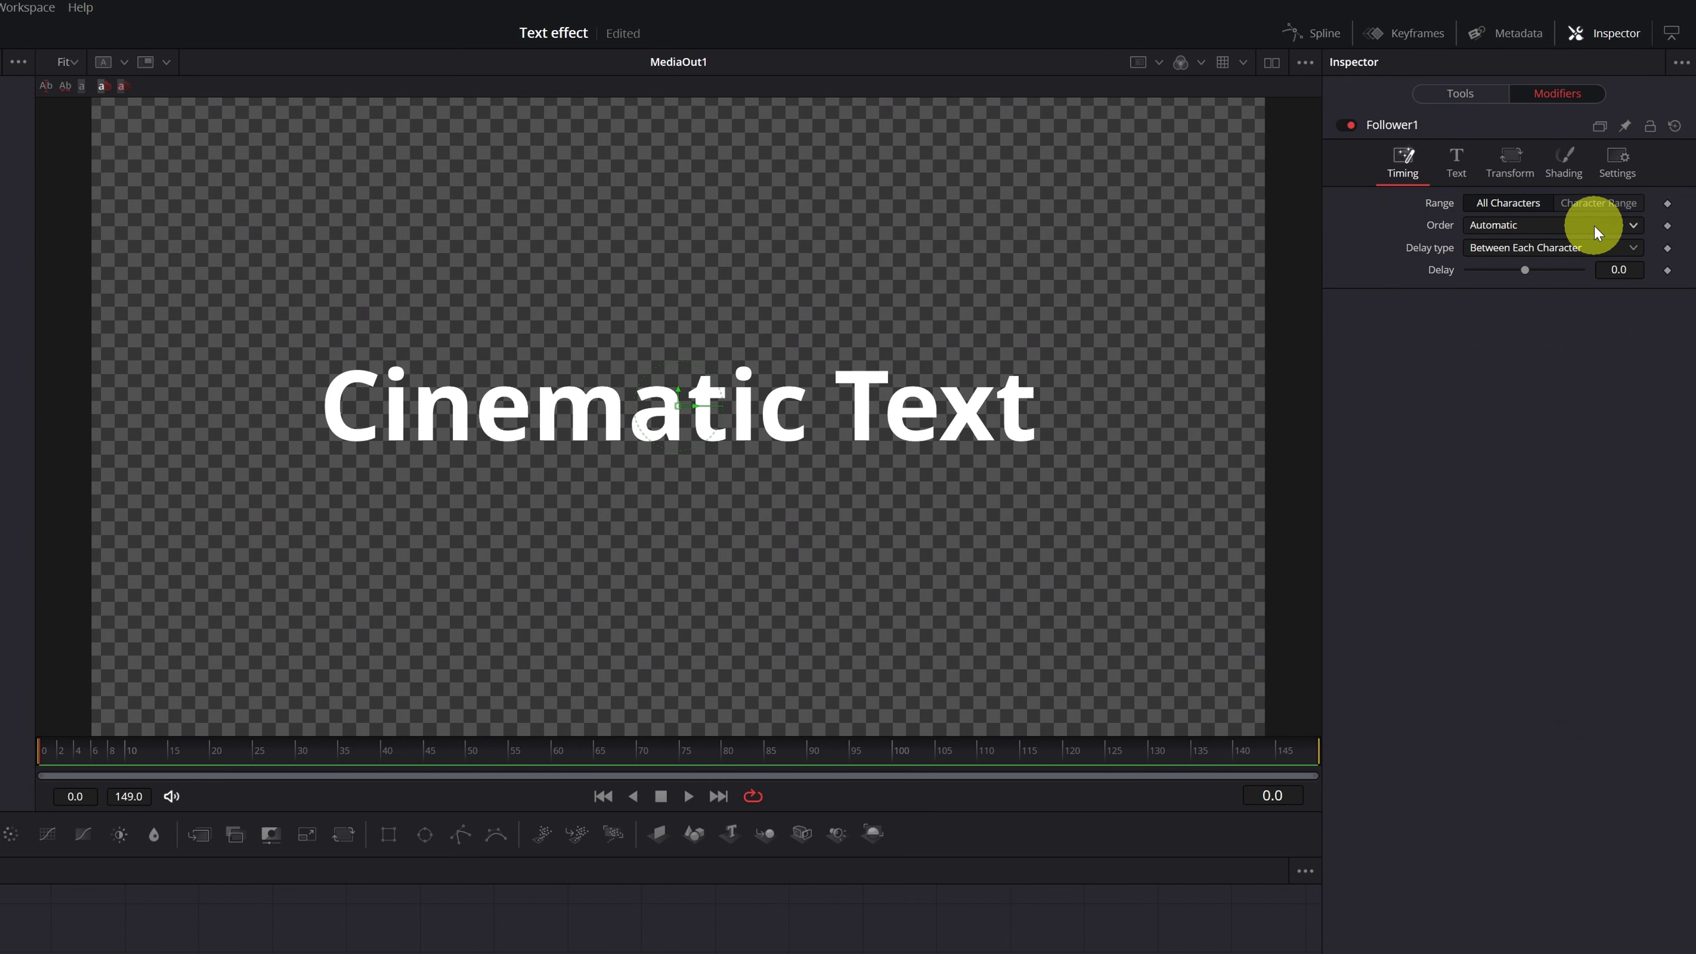
Step: Set the Follower's order to Random But One by One and its delay between characters to 2.0
{"action": "left_click", "coordinate": [1629, 227]}
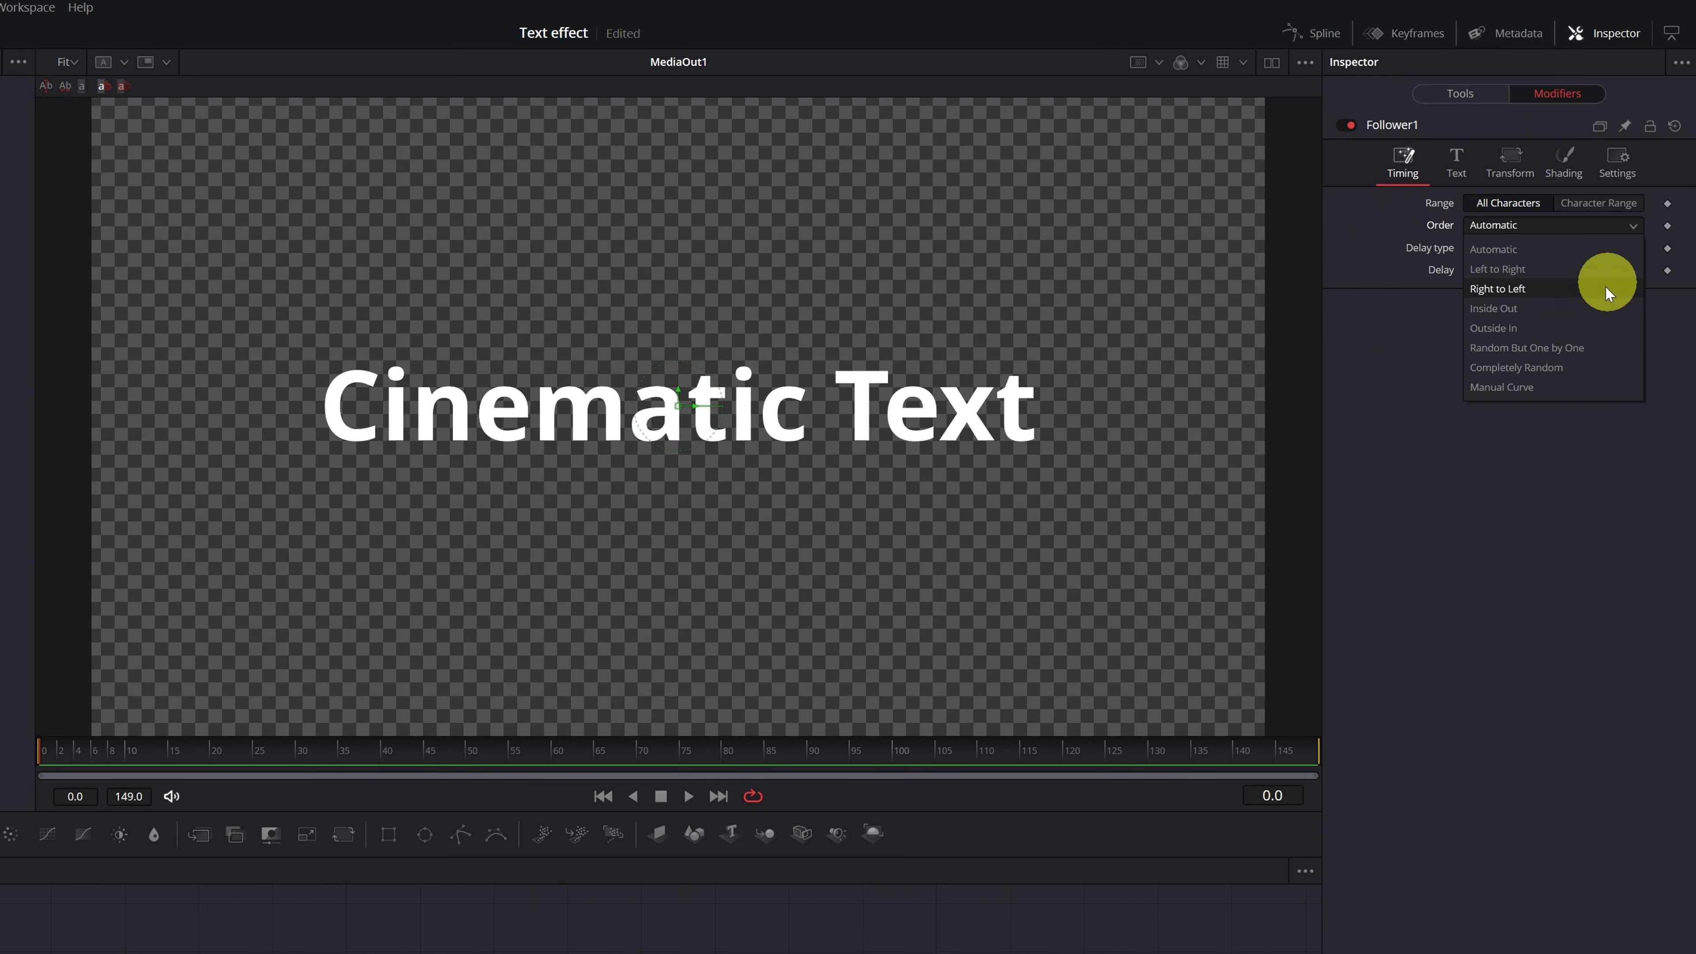
{"action": "left_click", "coordinate": [1532, 349]}
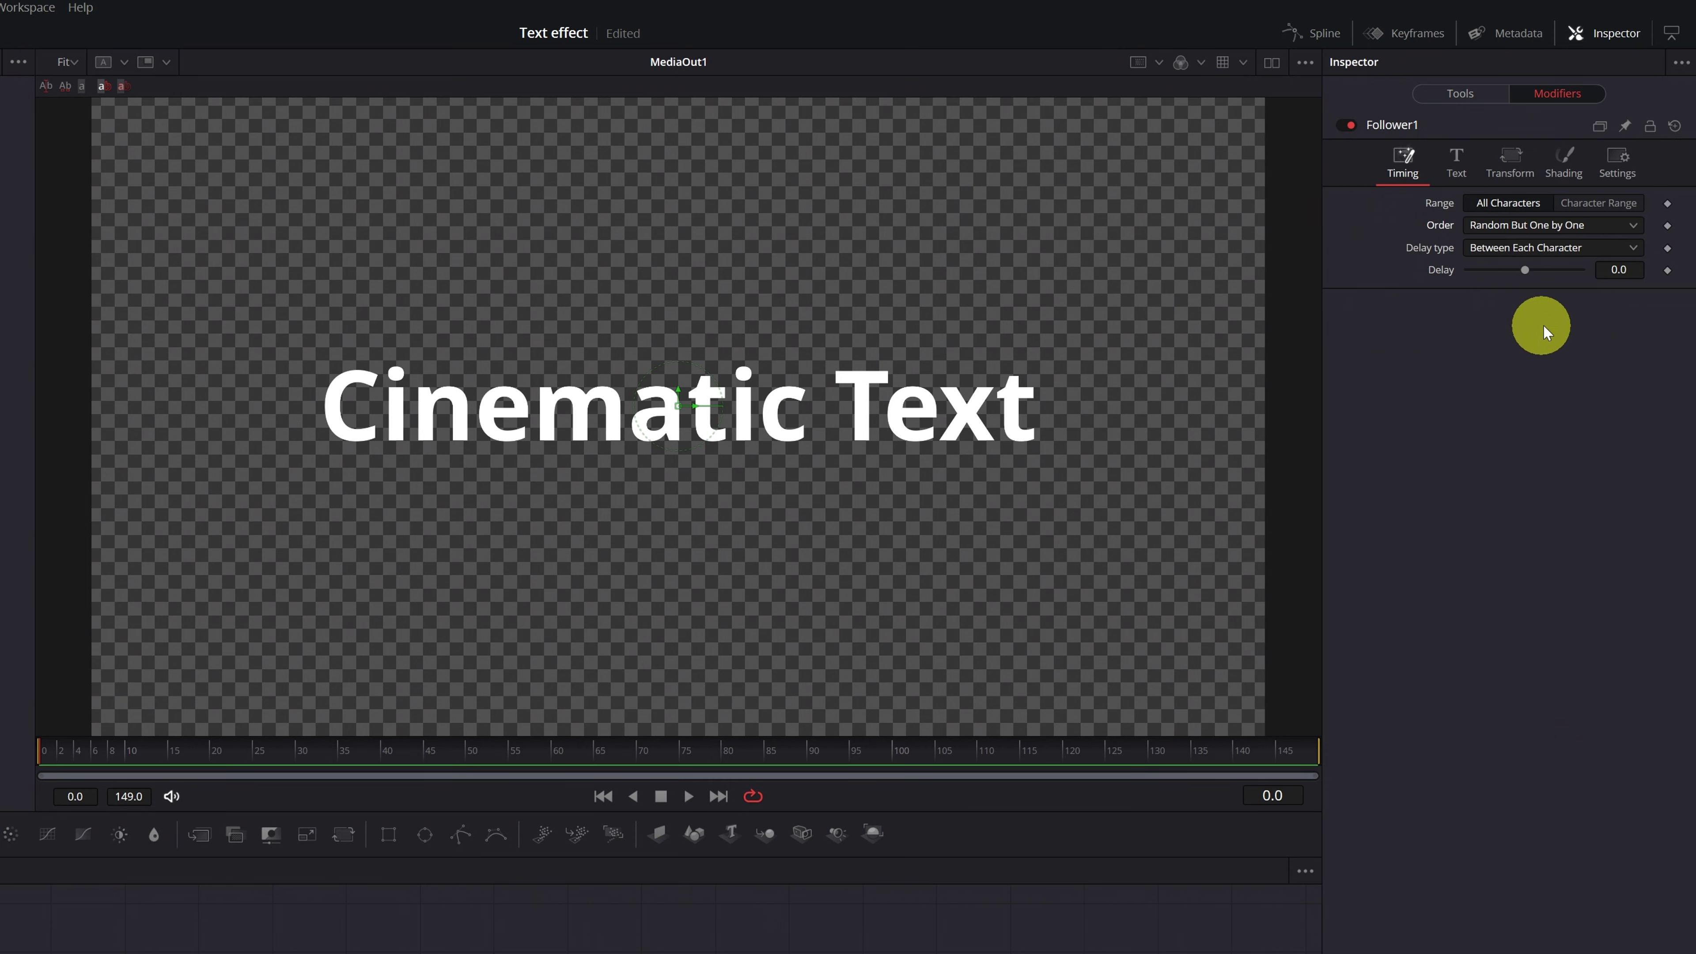
{"action": "left_click", "coordinate": [1619, 270]}
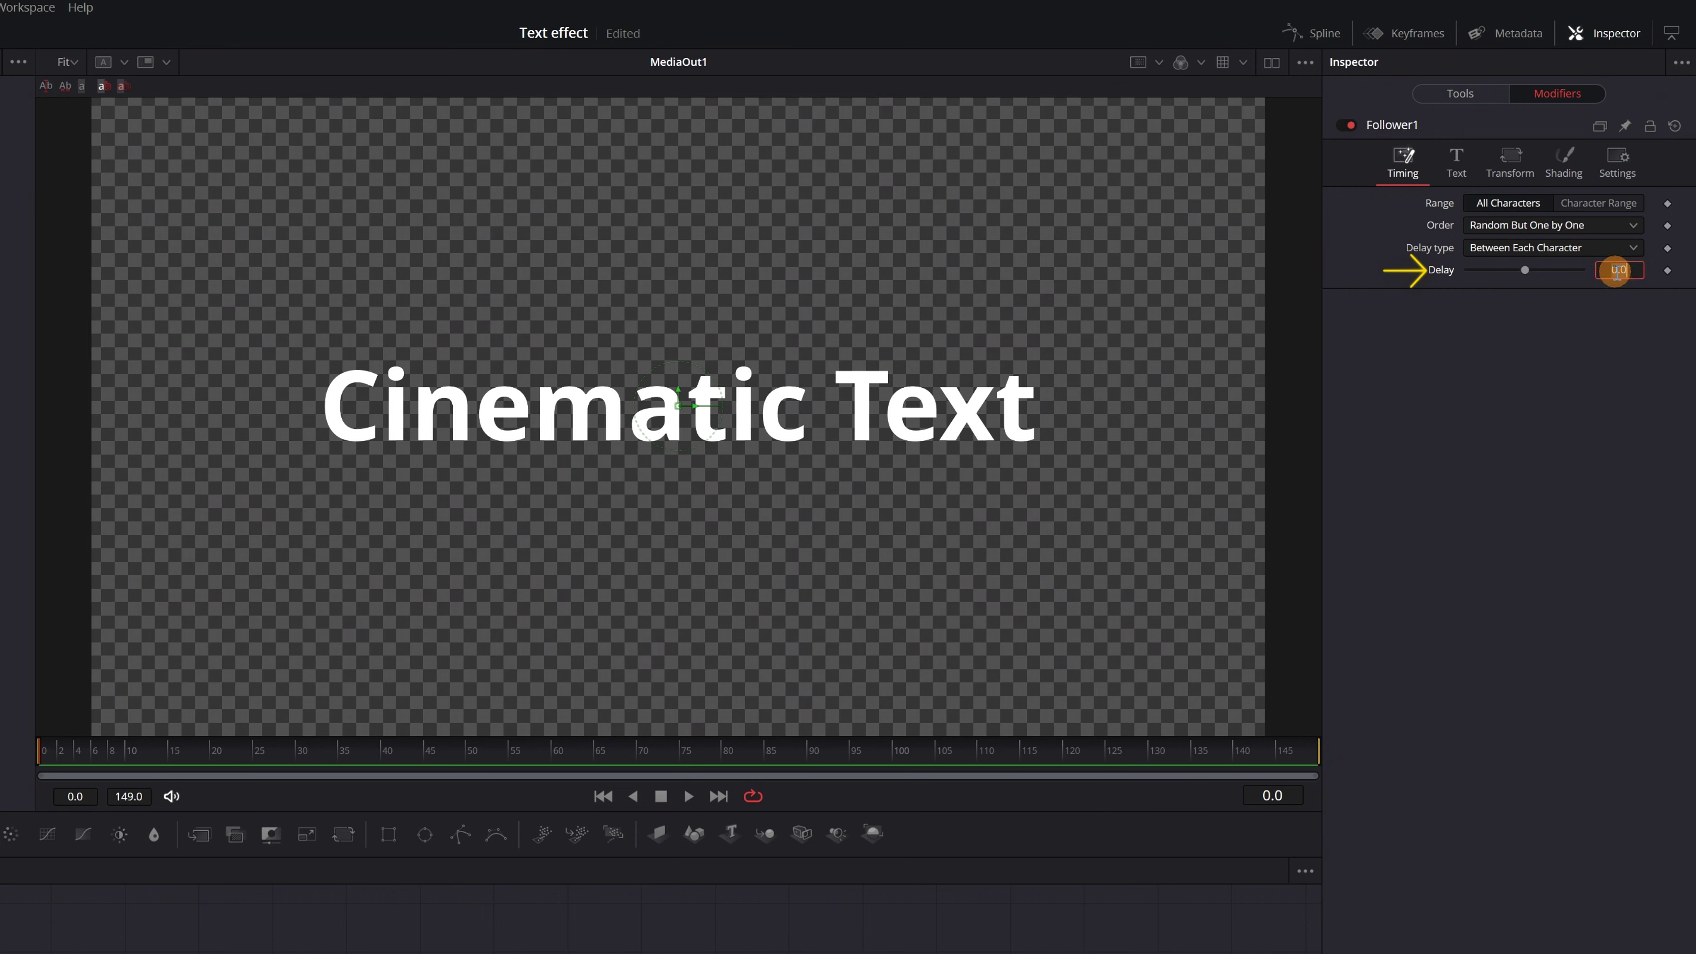
{"action": "type", "text": "2"}
{"action": "key", "text": "Return"}
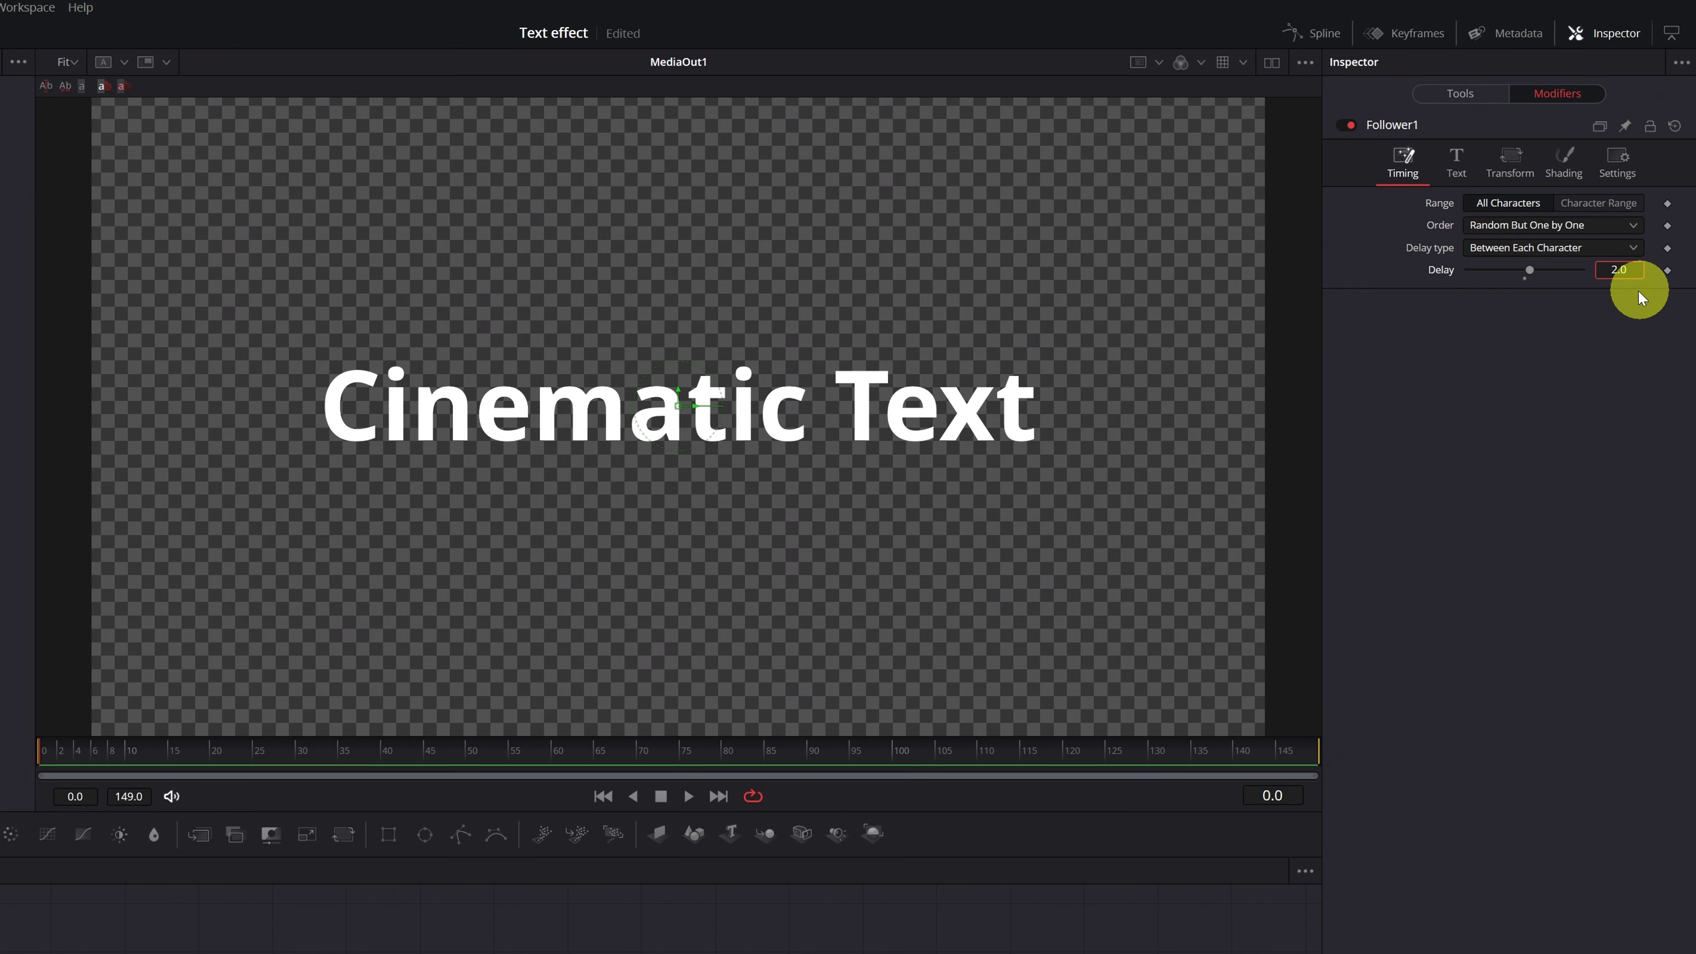
Step: Keyframe the Follower's shading Softness X and Y at 20.0 on frame 0
{"action": "left_click", "coordinate": [1565, 163]}
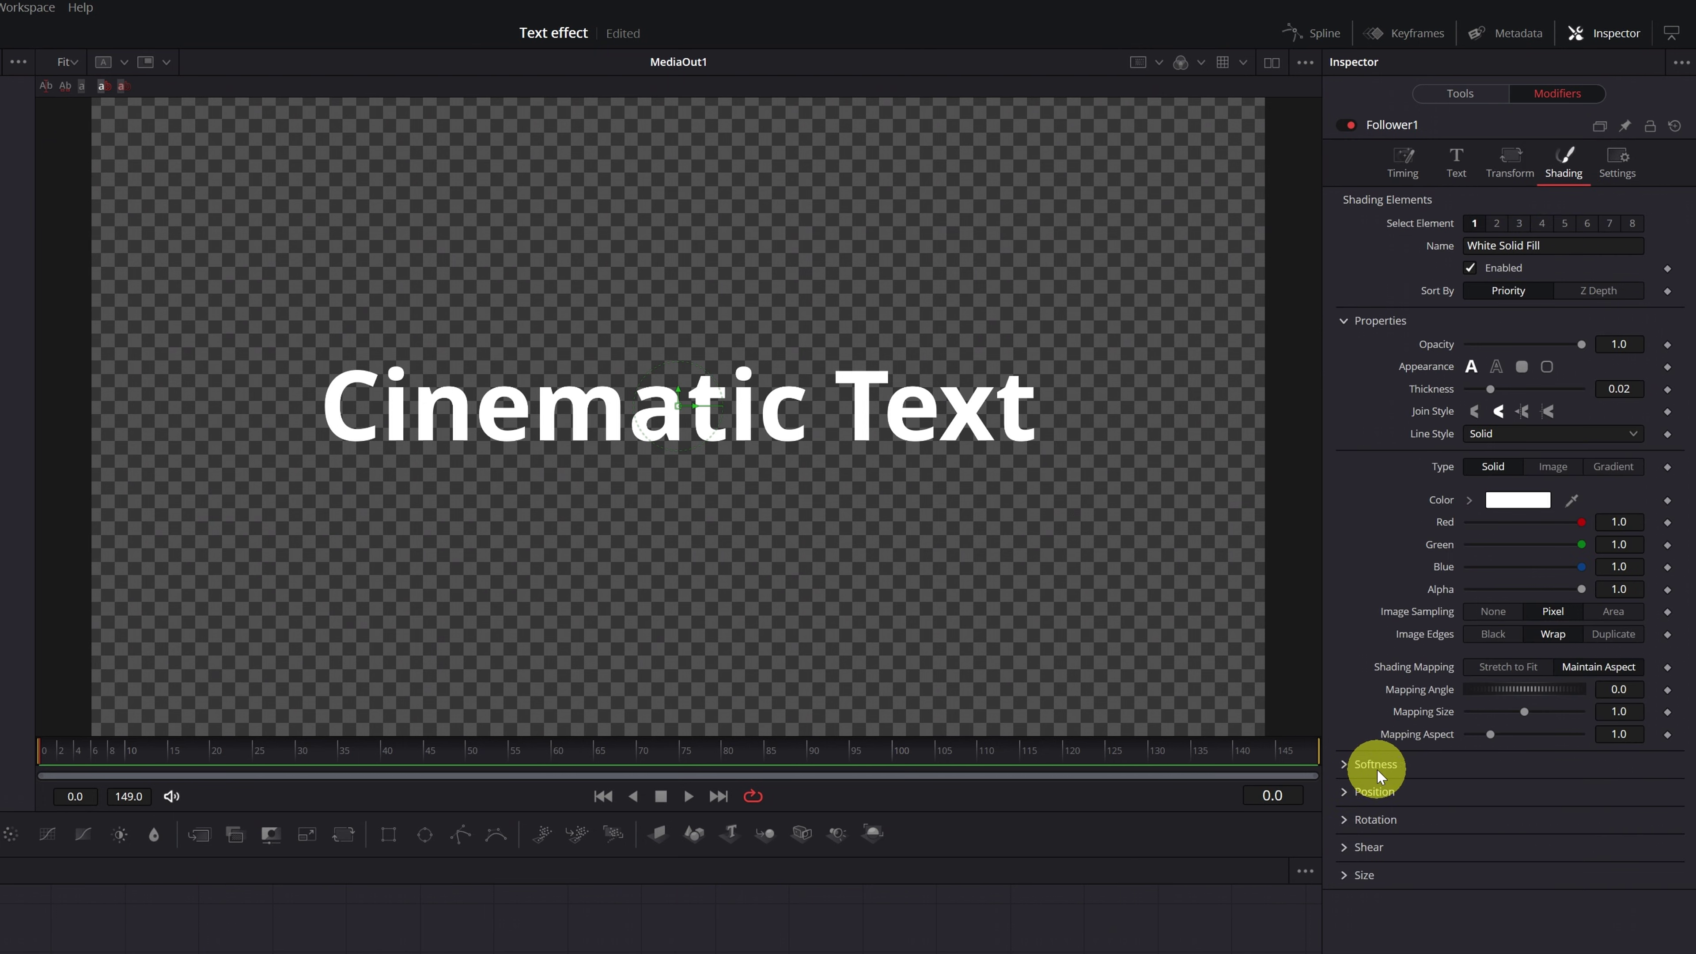
{"action": "left_click", "coordinate": [1343, 764]}
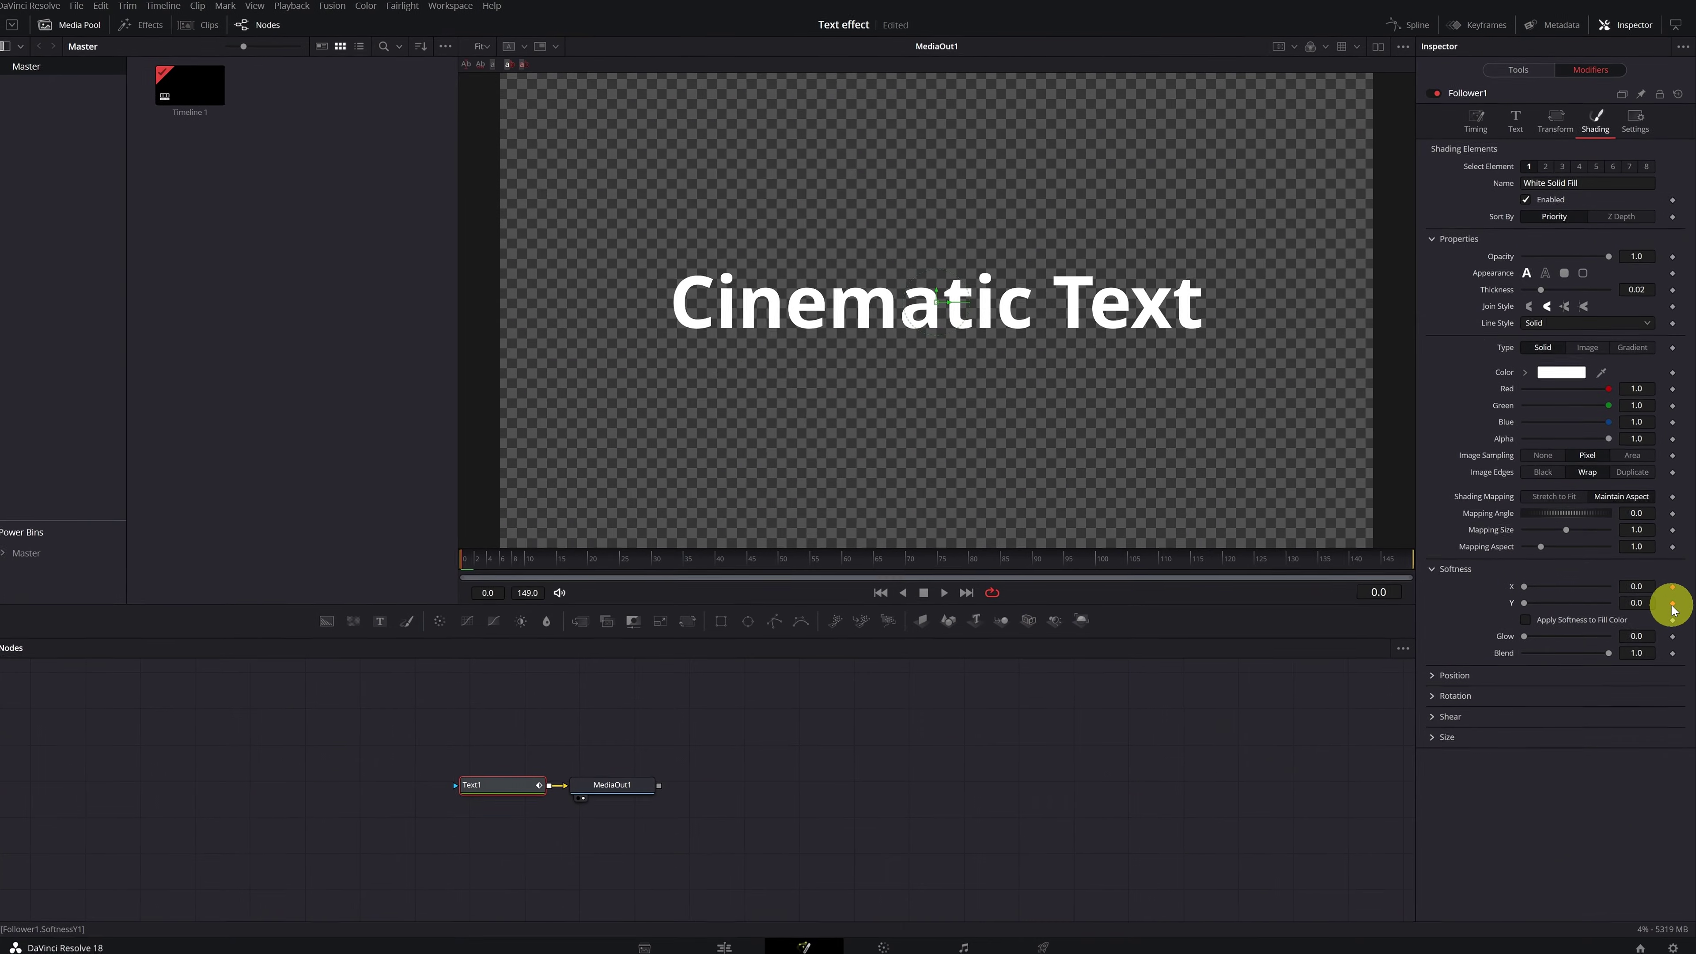
{"action": "left_click", "coordinate": [1671, 664]}
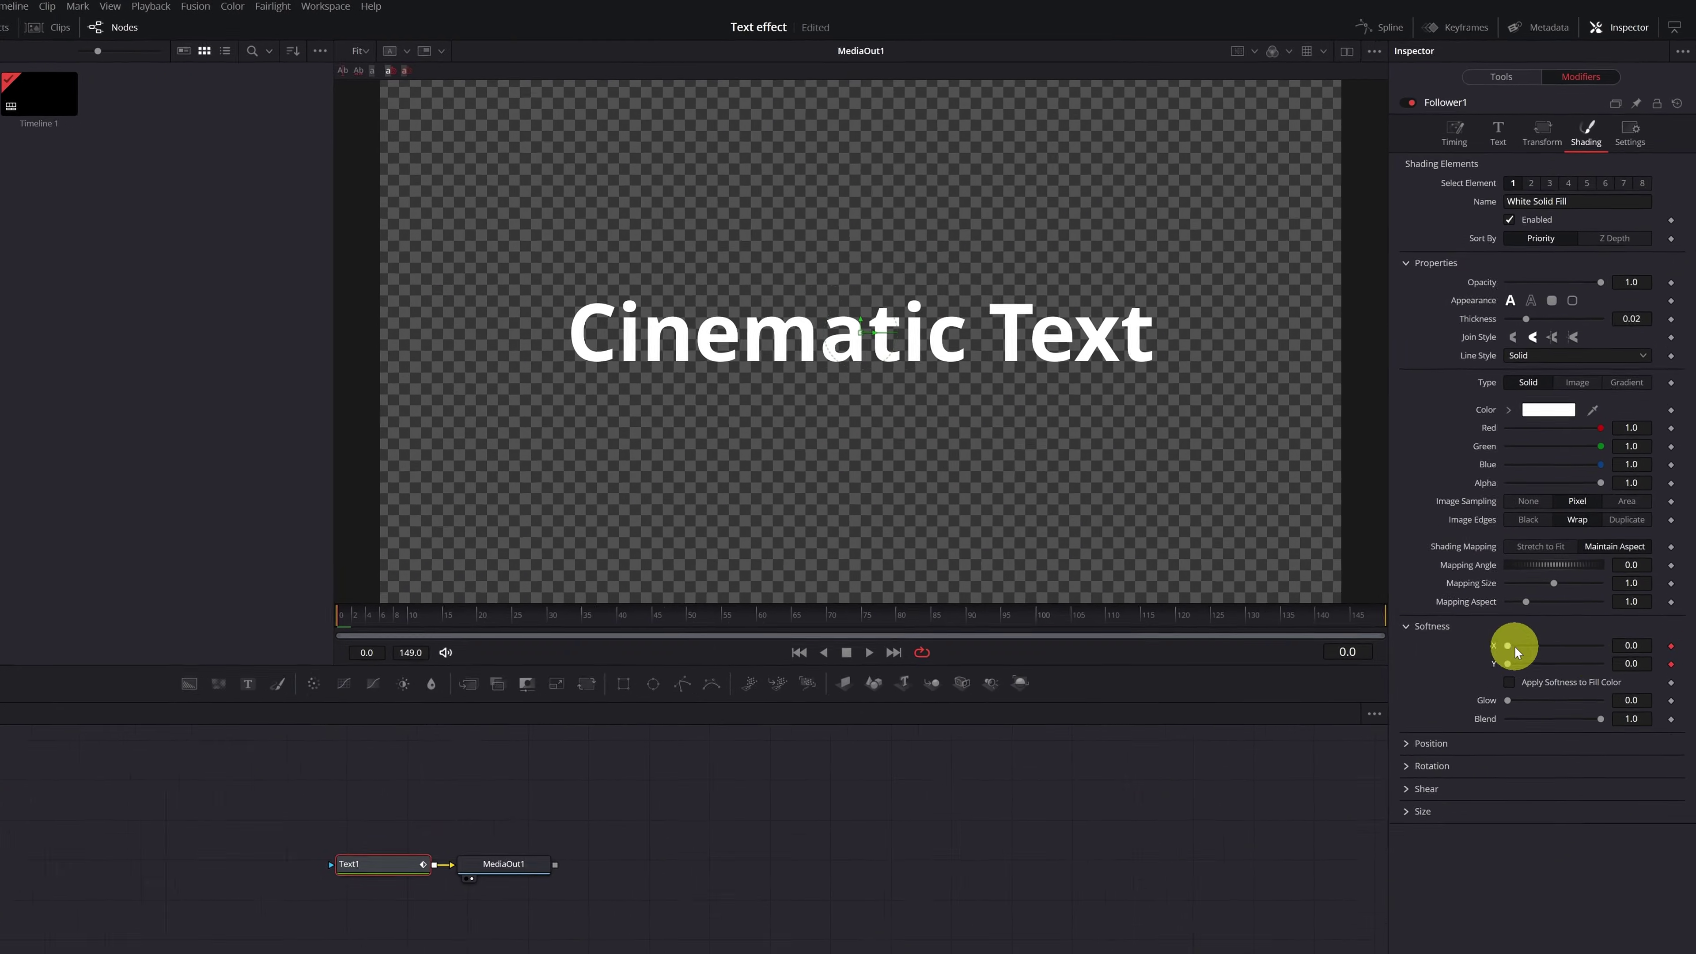
{"action": "mouse_move", "coordinate": [1516, 652]}
{"action": "left_mouse_down"}
{"action": "mouse_move", "coordinate": [1608, 651]}
{"action": "mouse_move", "coordinate": [1521, 669]}
{"action": "left_mouse_up"}
{"action": "left_click_drag", "start_coordinate": [1480, 809], "coordinate": [1605, 805]}
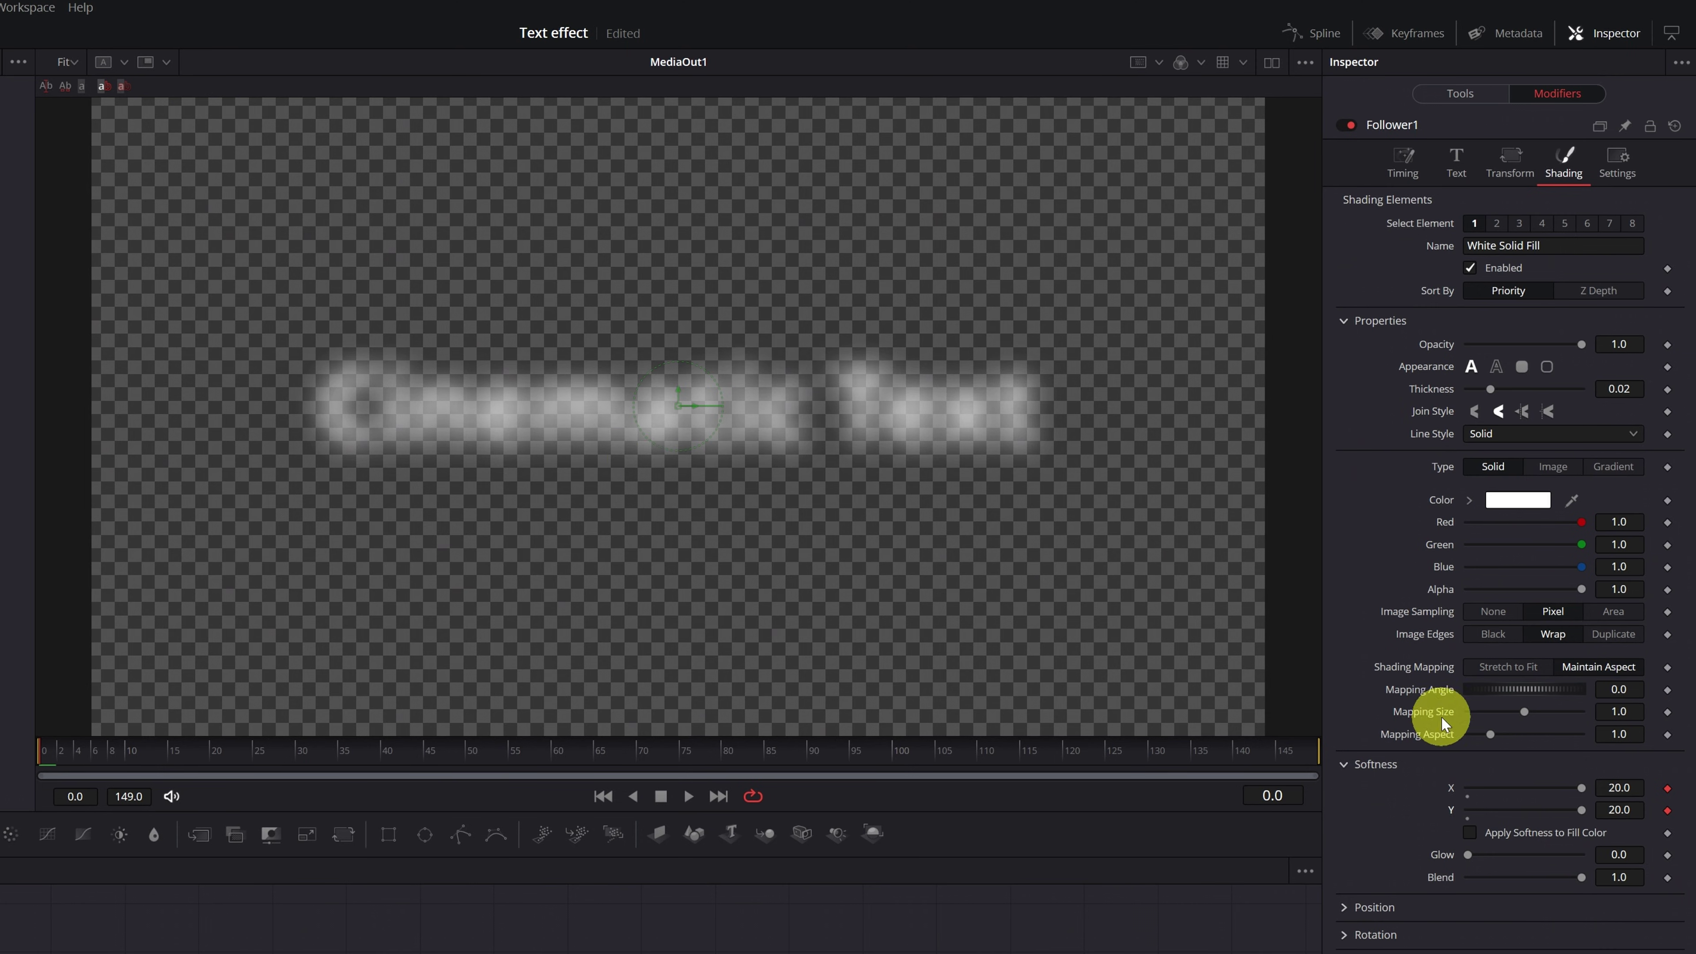
Step: Keyframe the Follower's Softness X and Y to 0.0 at frame 45 and preview the blur-in animation
{"action": "left_click", "coordinate": [47, 757]}
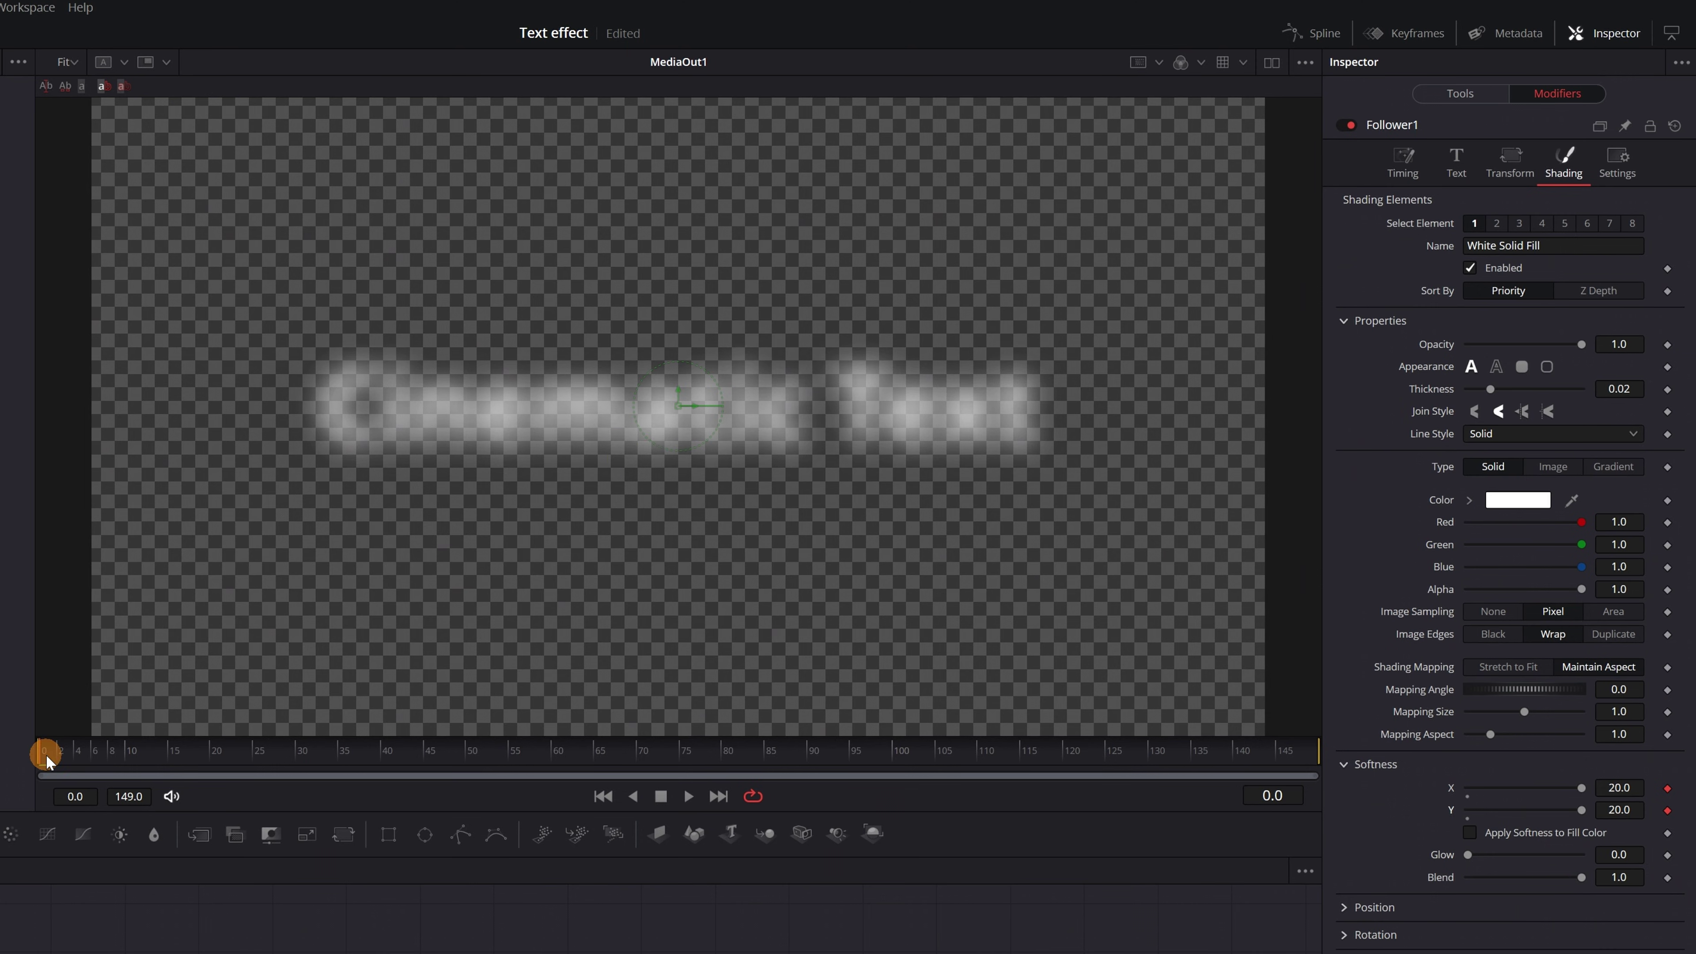
{"action": "left_click_drag", "start_coordinate": [47, 757], "coordinate": [426, 760]}
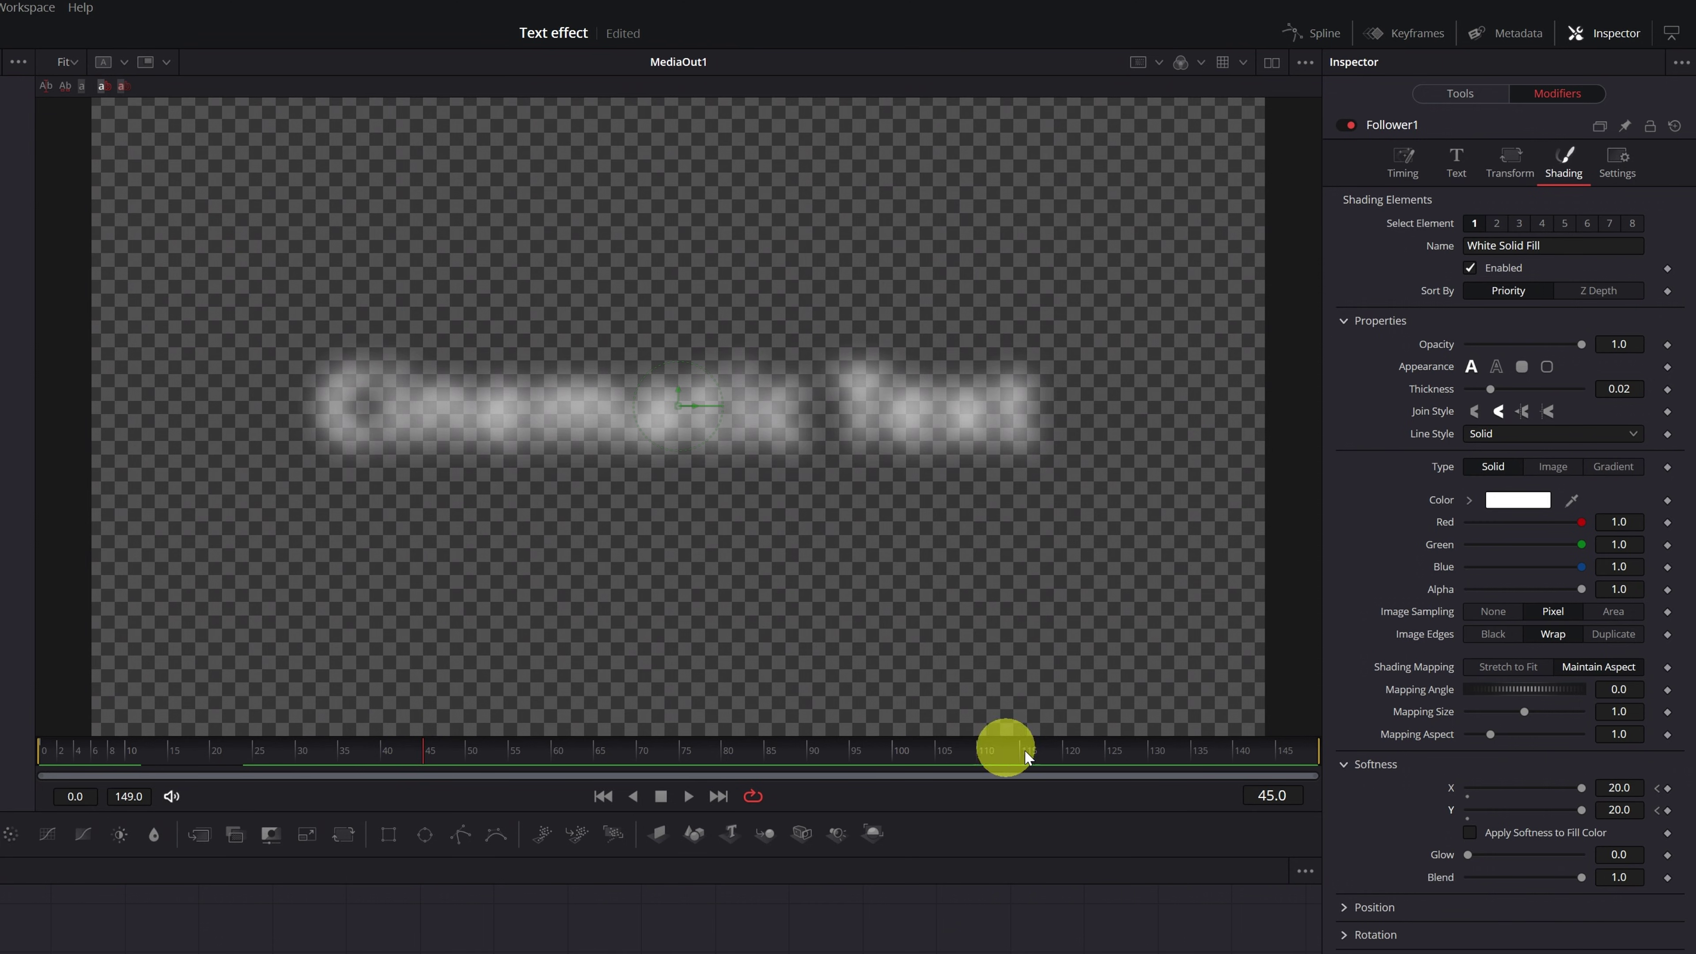
{"action": "left_click_drag", "start_coordinate": [1582, 788], "coordinate": [1464, 789]}
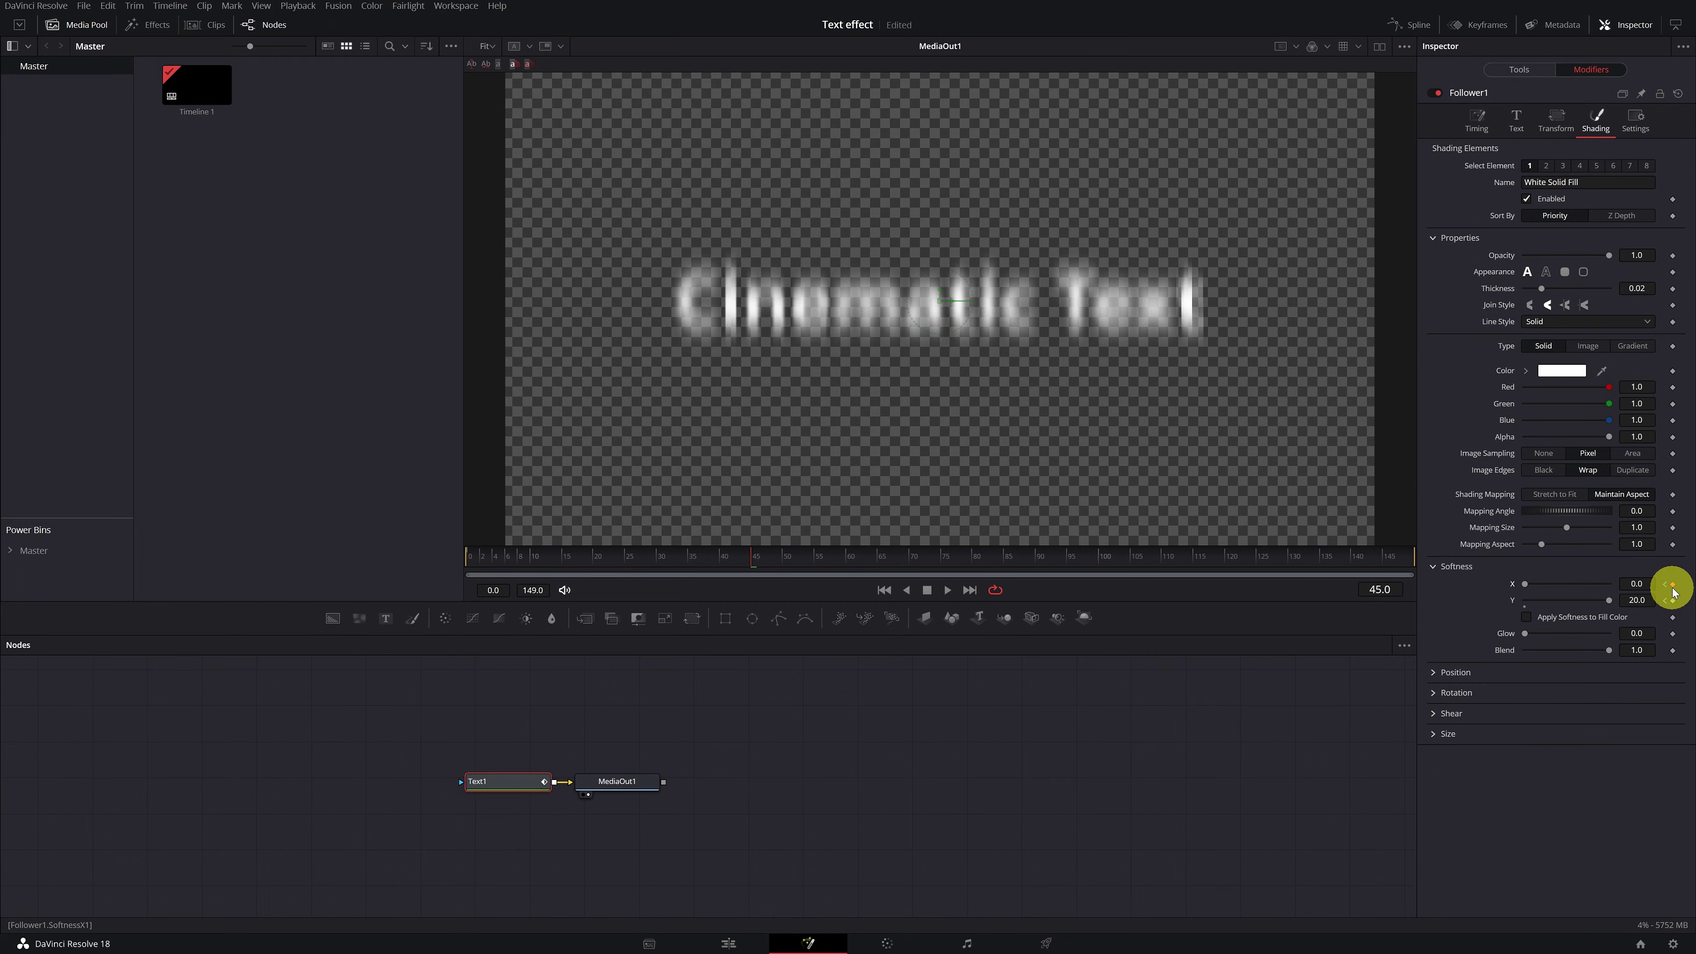
{"action": "left_click_drag", "start_coordinate": [1608, 600], "coordinate": [1514, 594]}
{"action": "left_click_drag", "start_coordinate": [658, 562], "coordinate": [925, 592]}
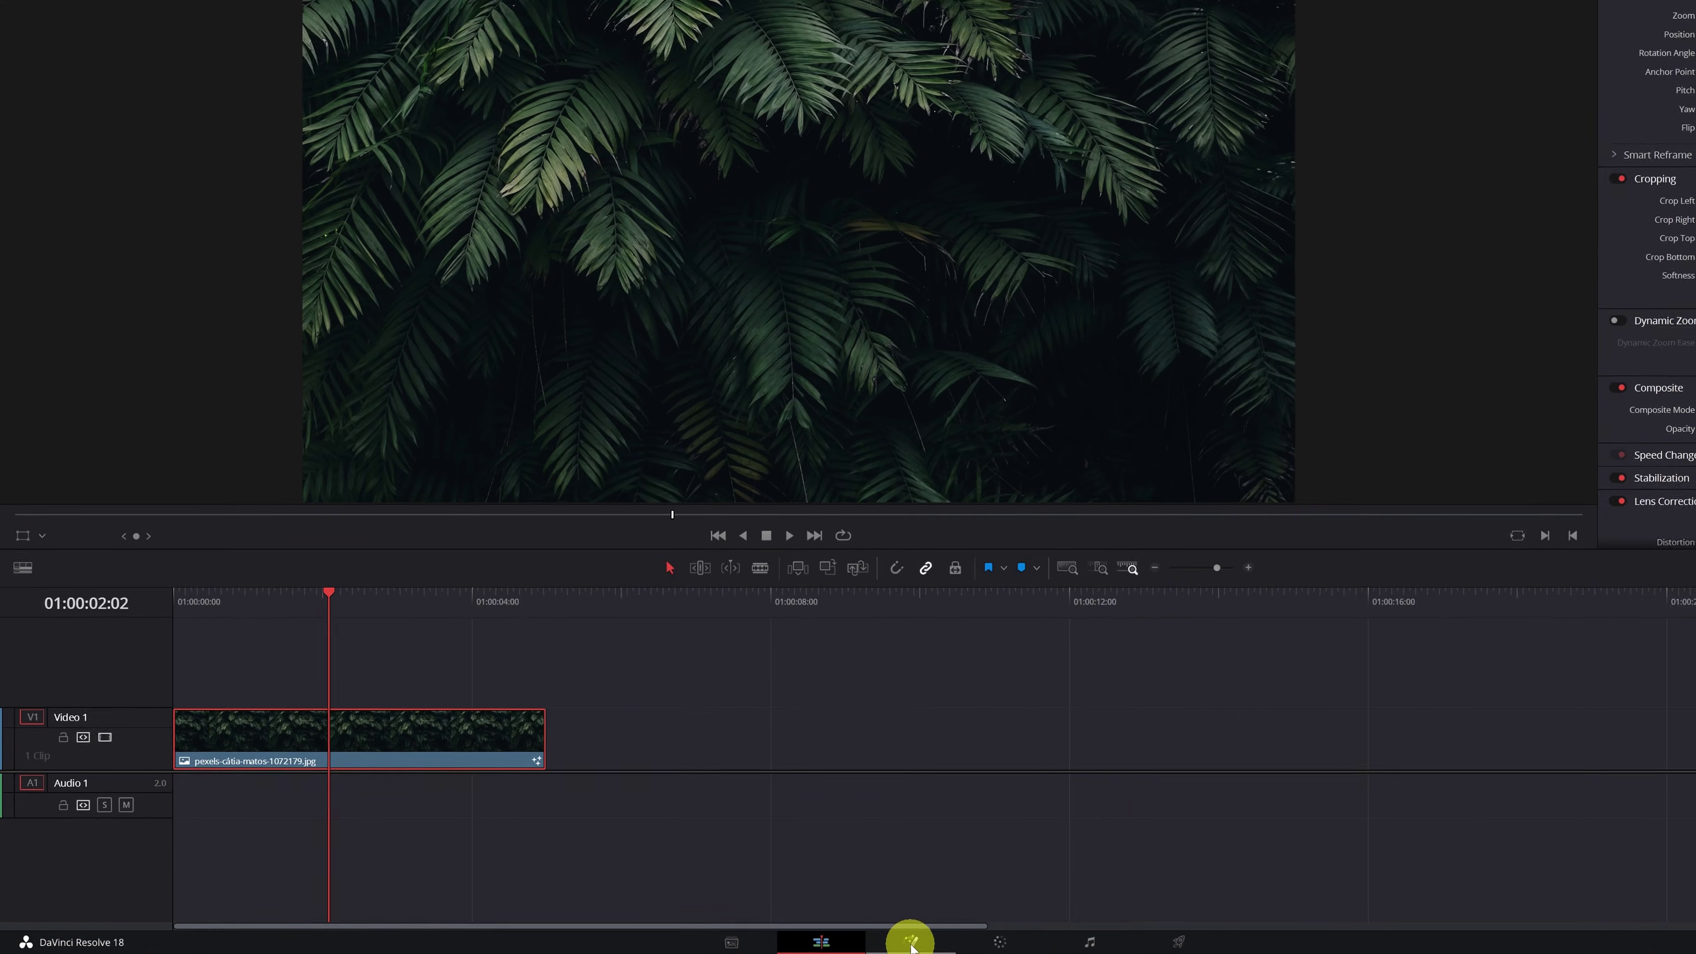
Step: Open the palm-leaf image clip in Fusion, merge a Text+ node over MediaIn1, and arrange the text node above the image node
{"action": "left_click", "coordinate": [970, 941]}
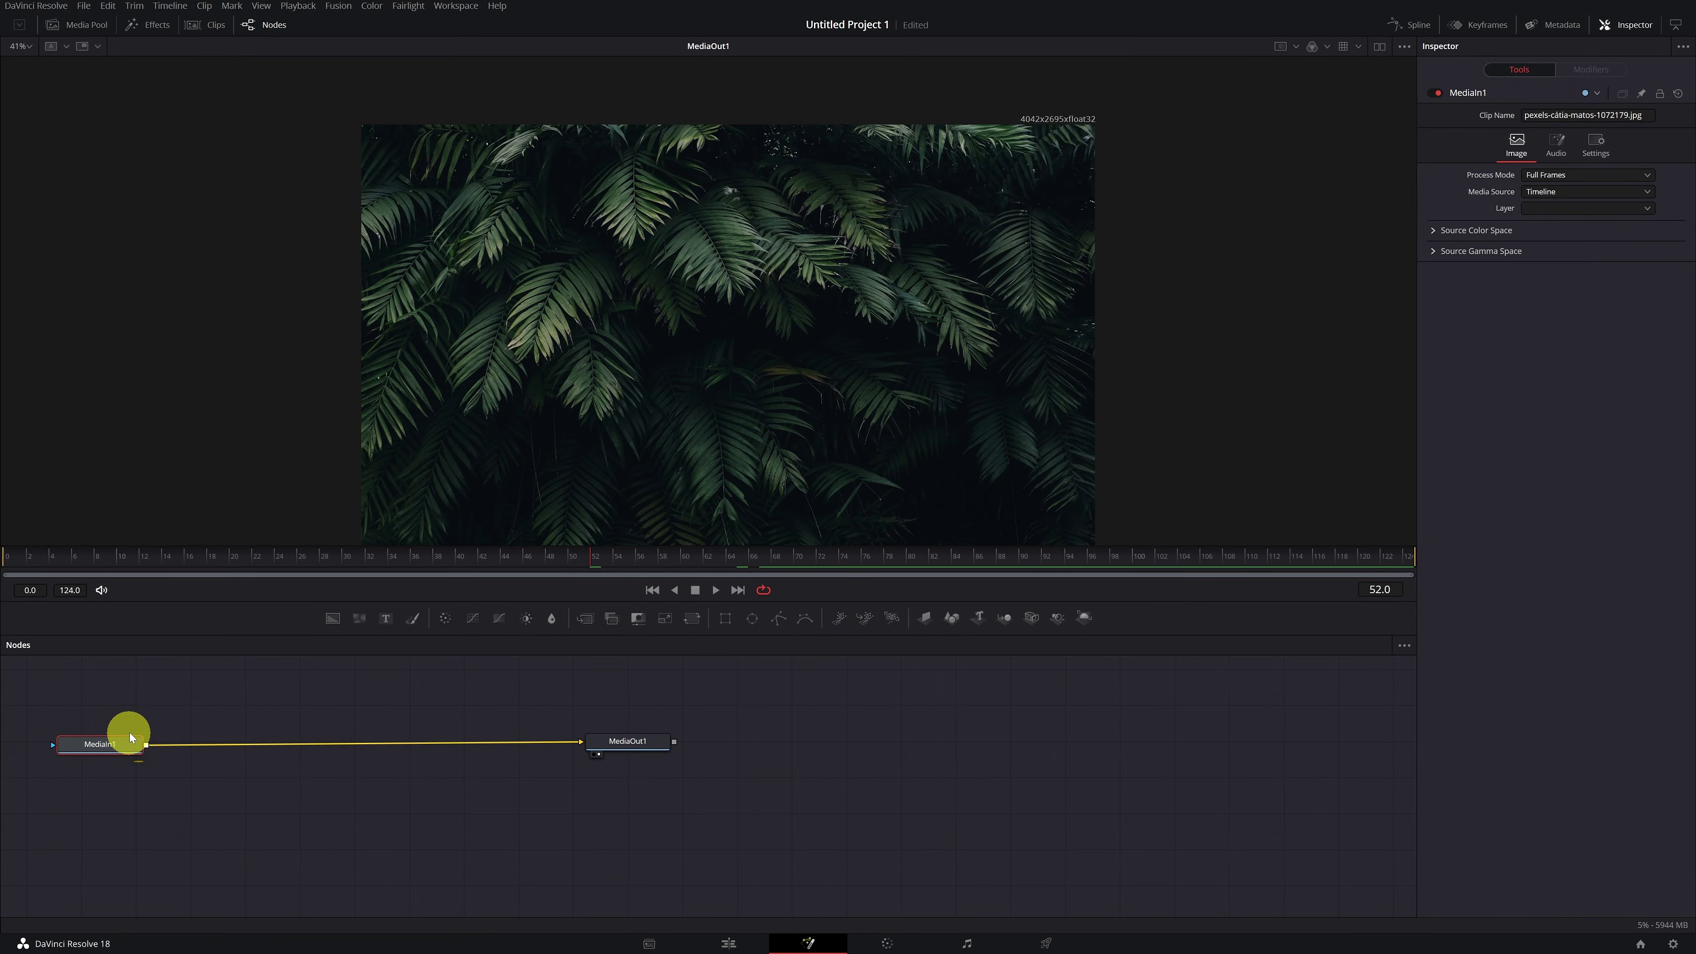
{"action": "left_click", "coordinate": [387, 620]}
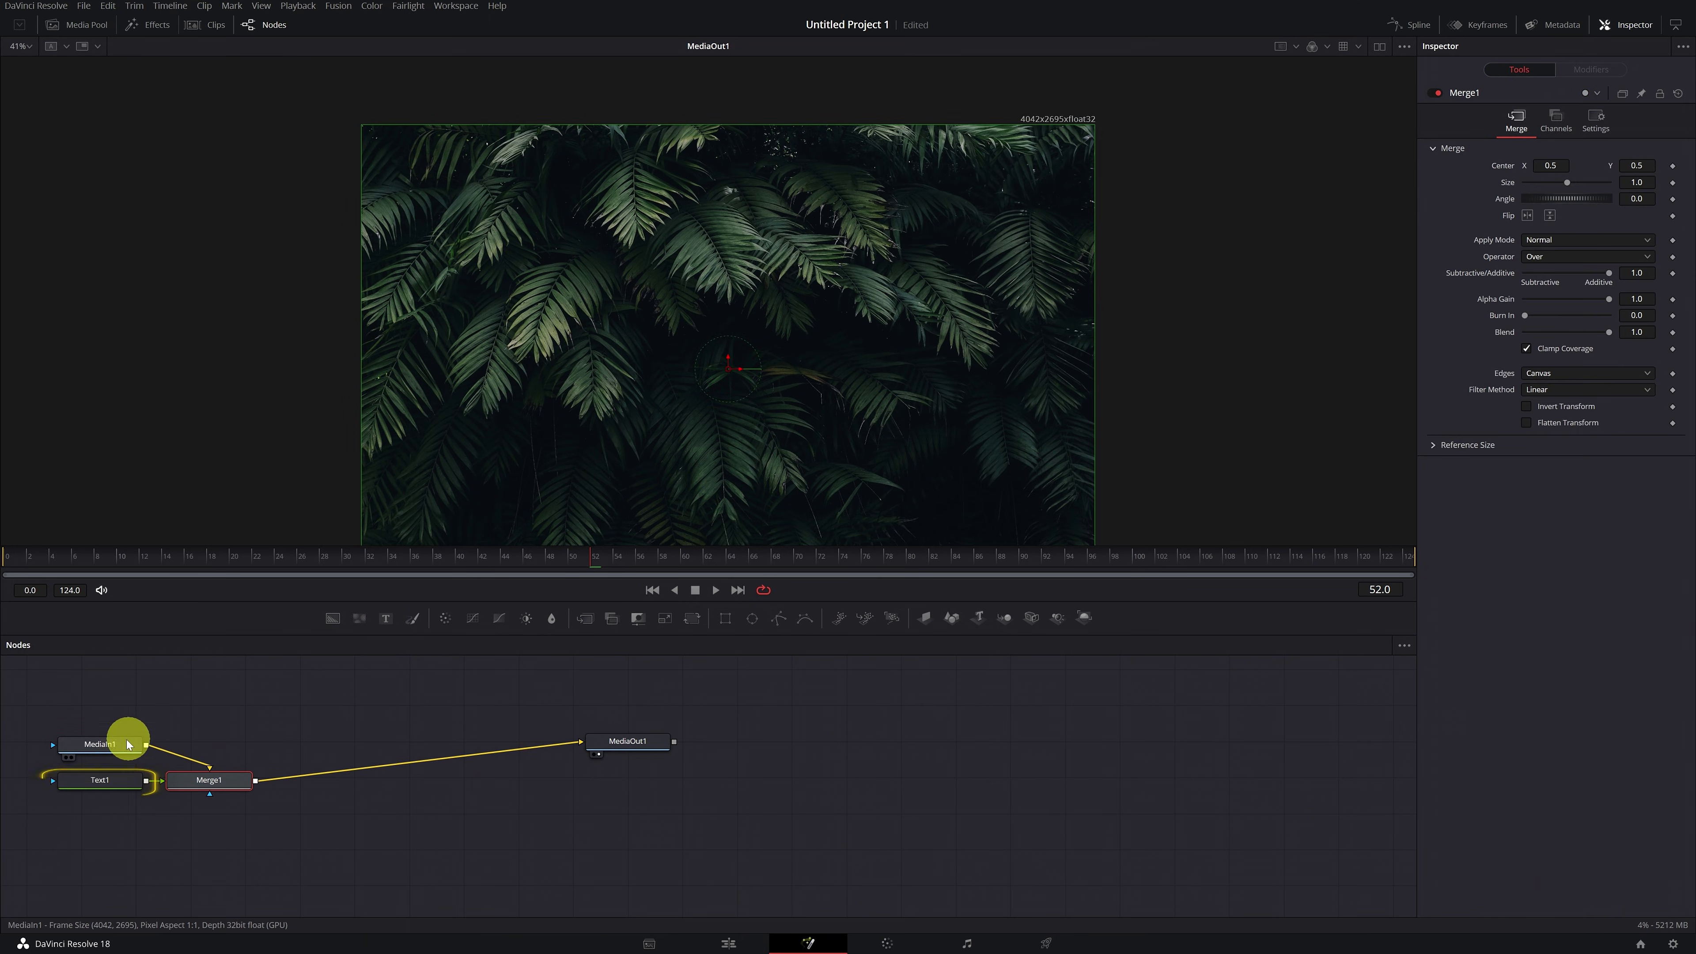
{"action": "mouse_move", "coordinate": [117, 788]}
{"action": "left_mouse_down"}
{"action": "mouse_move", "coordinate": [108, 812]}
{"action": "mouse_move", "coordinate": [114, 765]}
{"action": "left_mouse_up"}
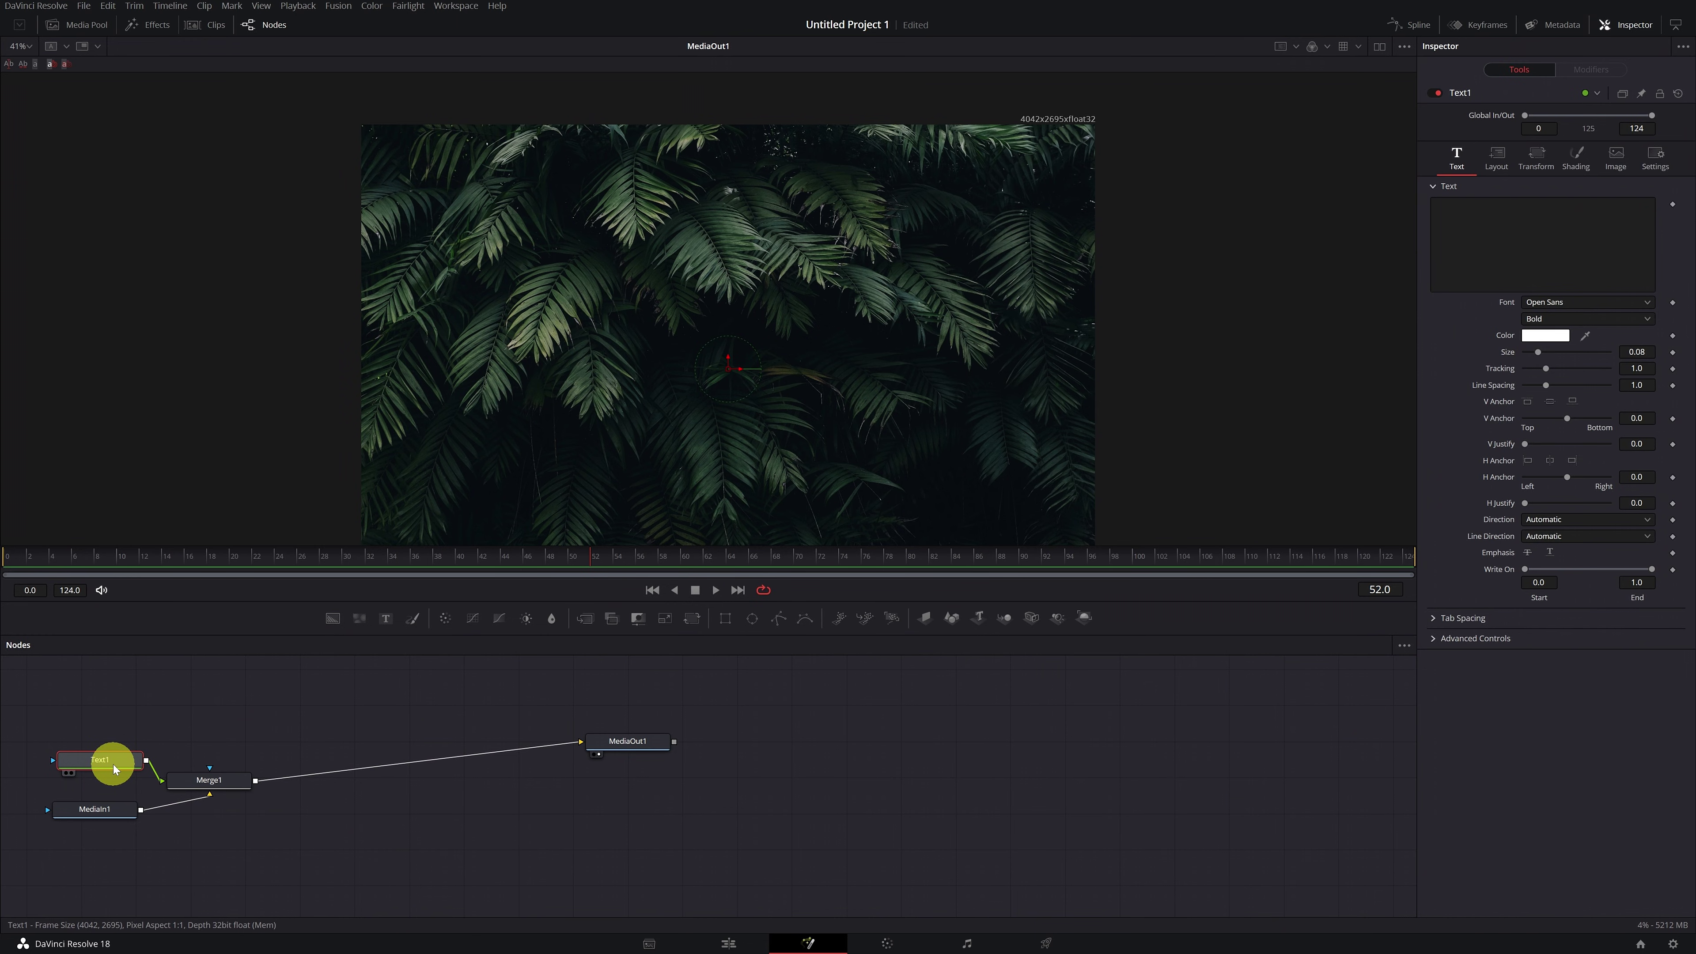
Step: Enter "Travel Video" in the Text+ node, with the Greylight Demo font at size 0.4359
{"action": "left_click", "coordinate": [1494, 224]}
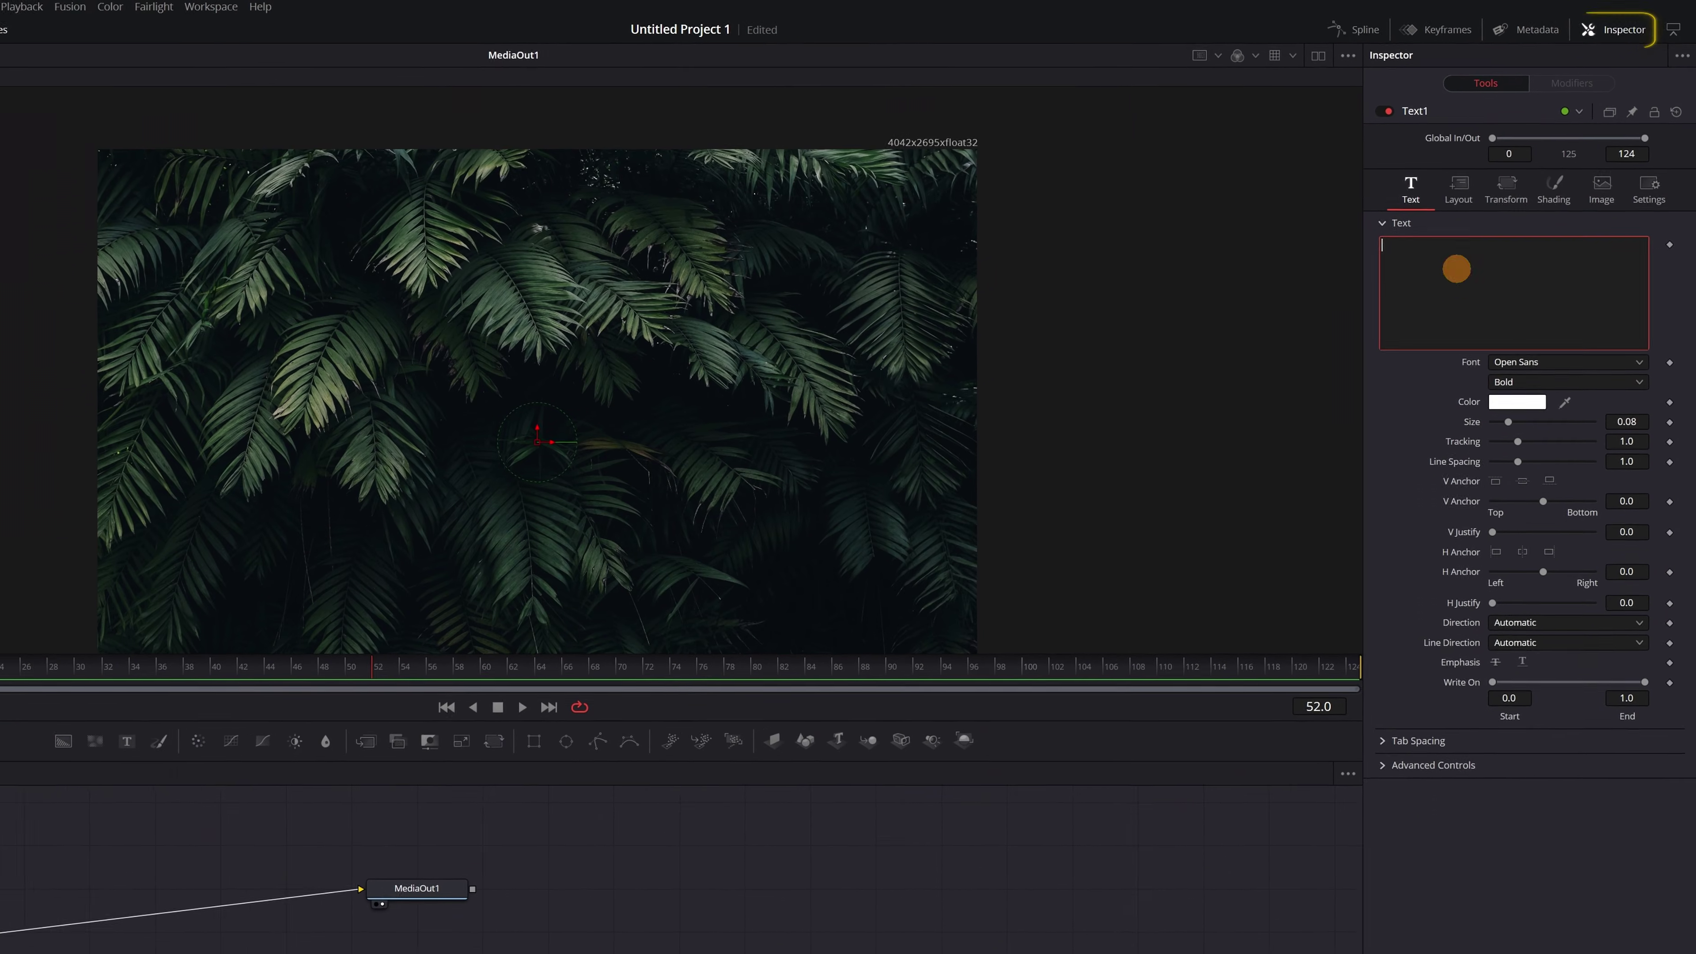
{"action": "type", "text": "T"}
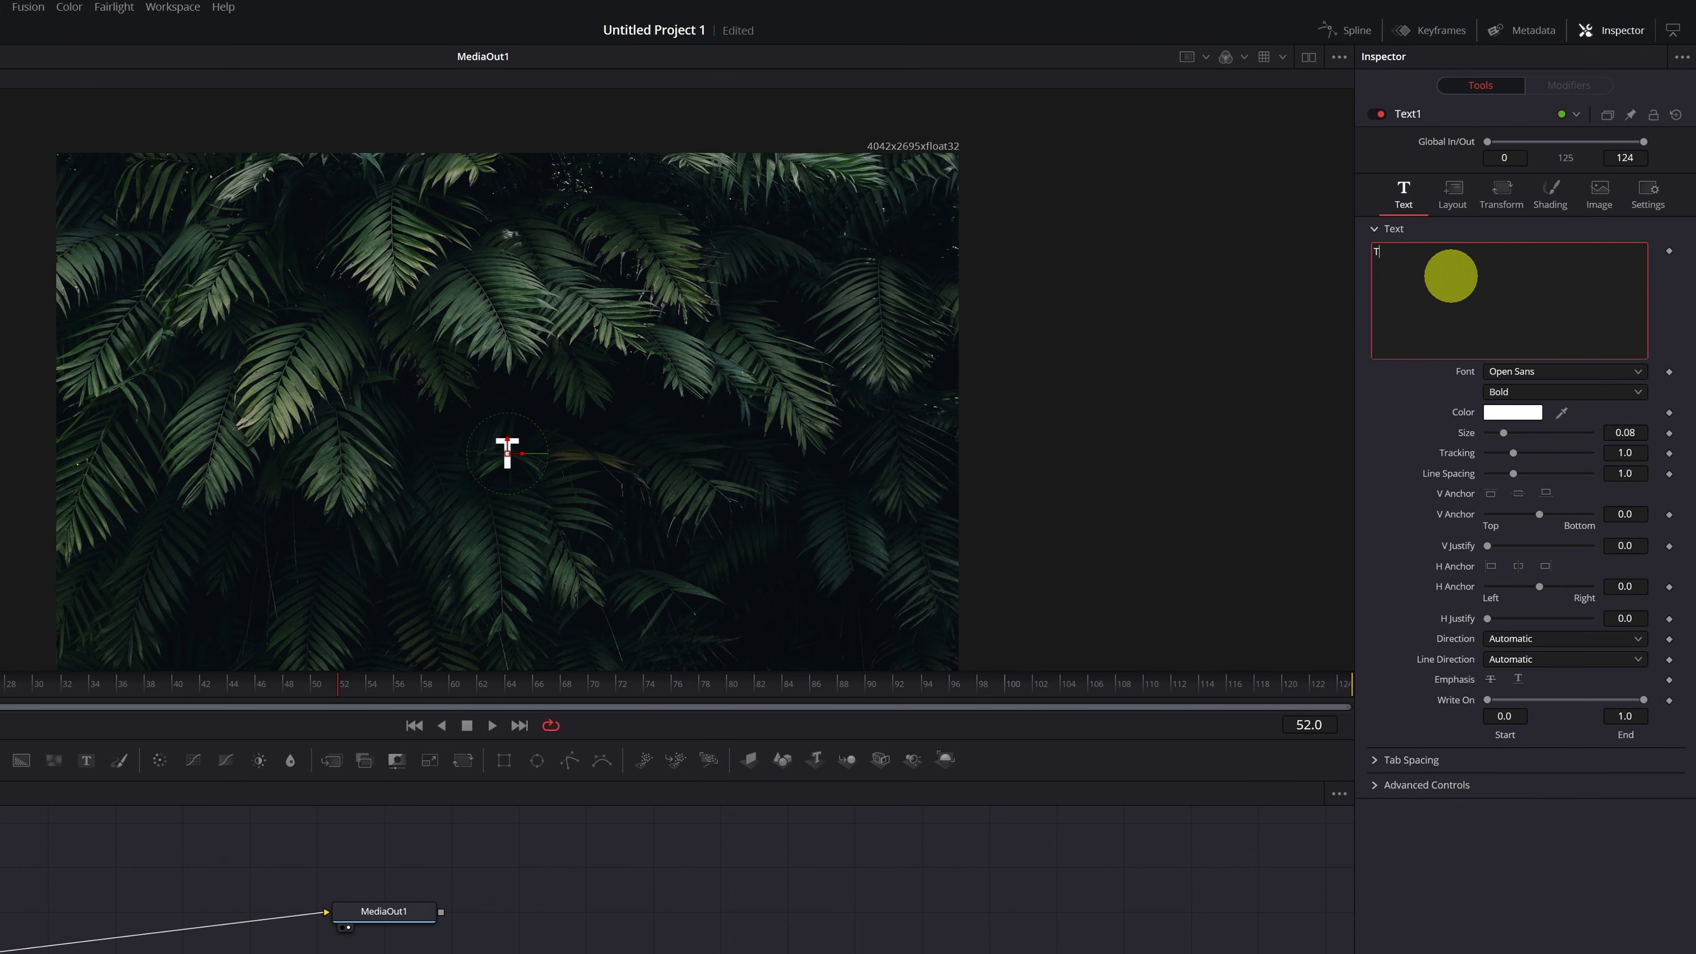
{"action": "type", "text": "ravel Video"}
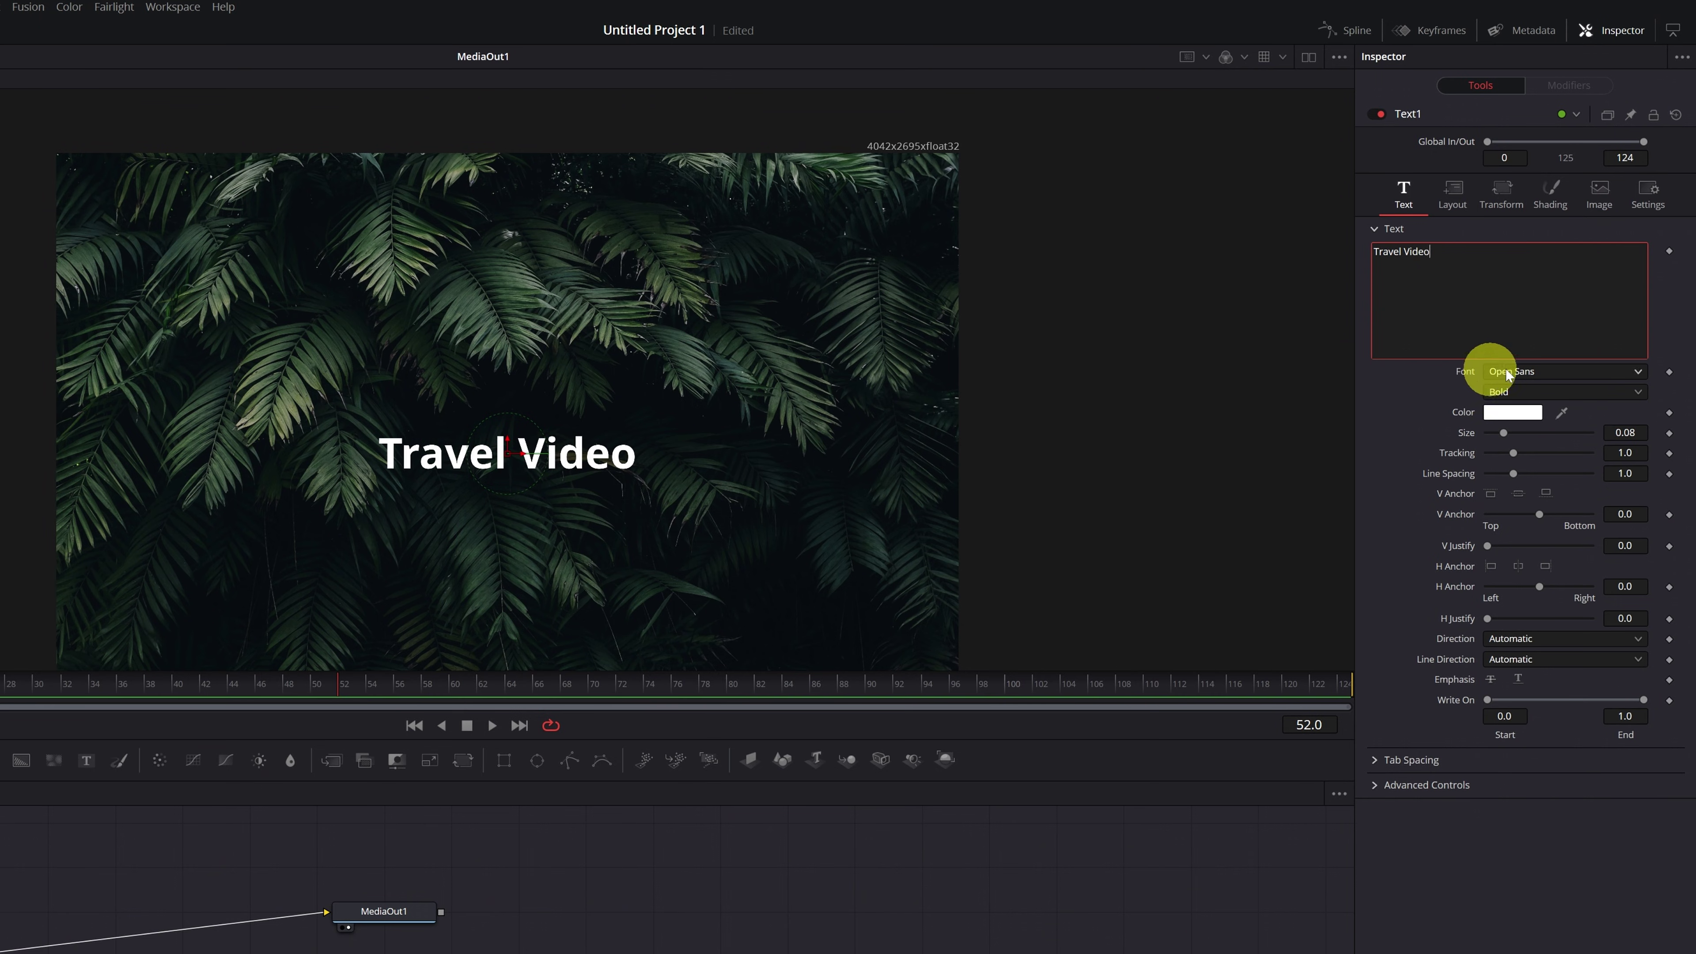
{"action": "left_click", "coordinate": [1636, 371]}
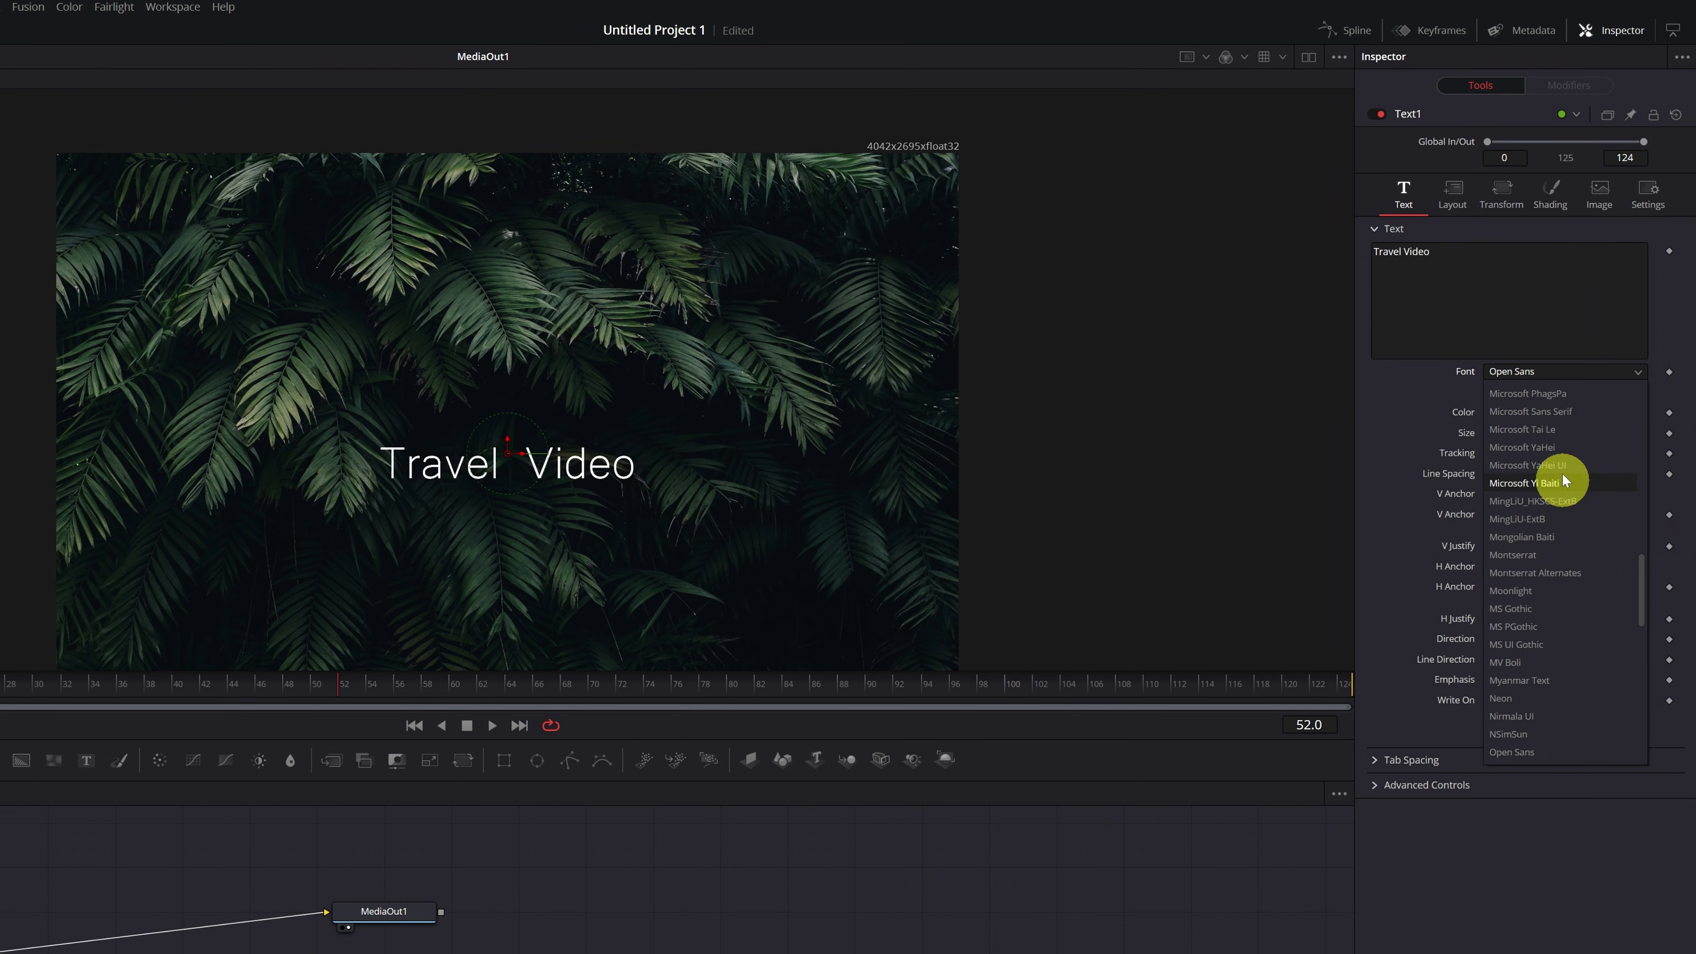
{"action": "scroll", "coordinate": [1562, 407], "scroll_direction": "up", "scroll_amount": 10}
{"action": "left_click", "coordinate": [1536, 476]}
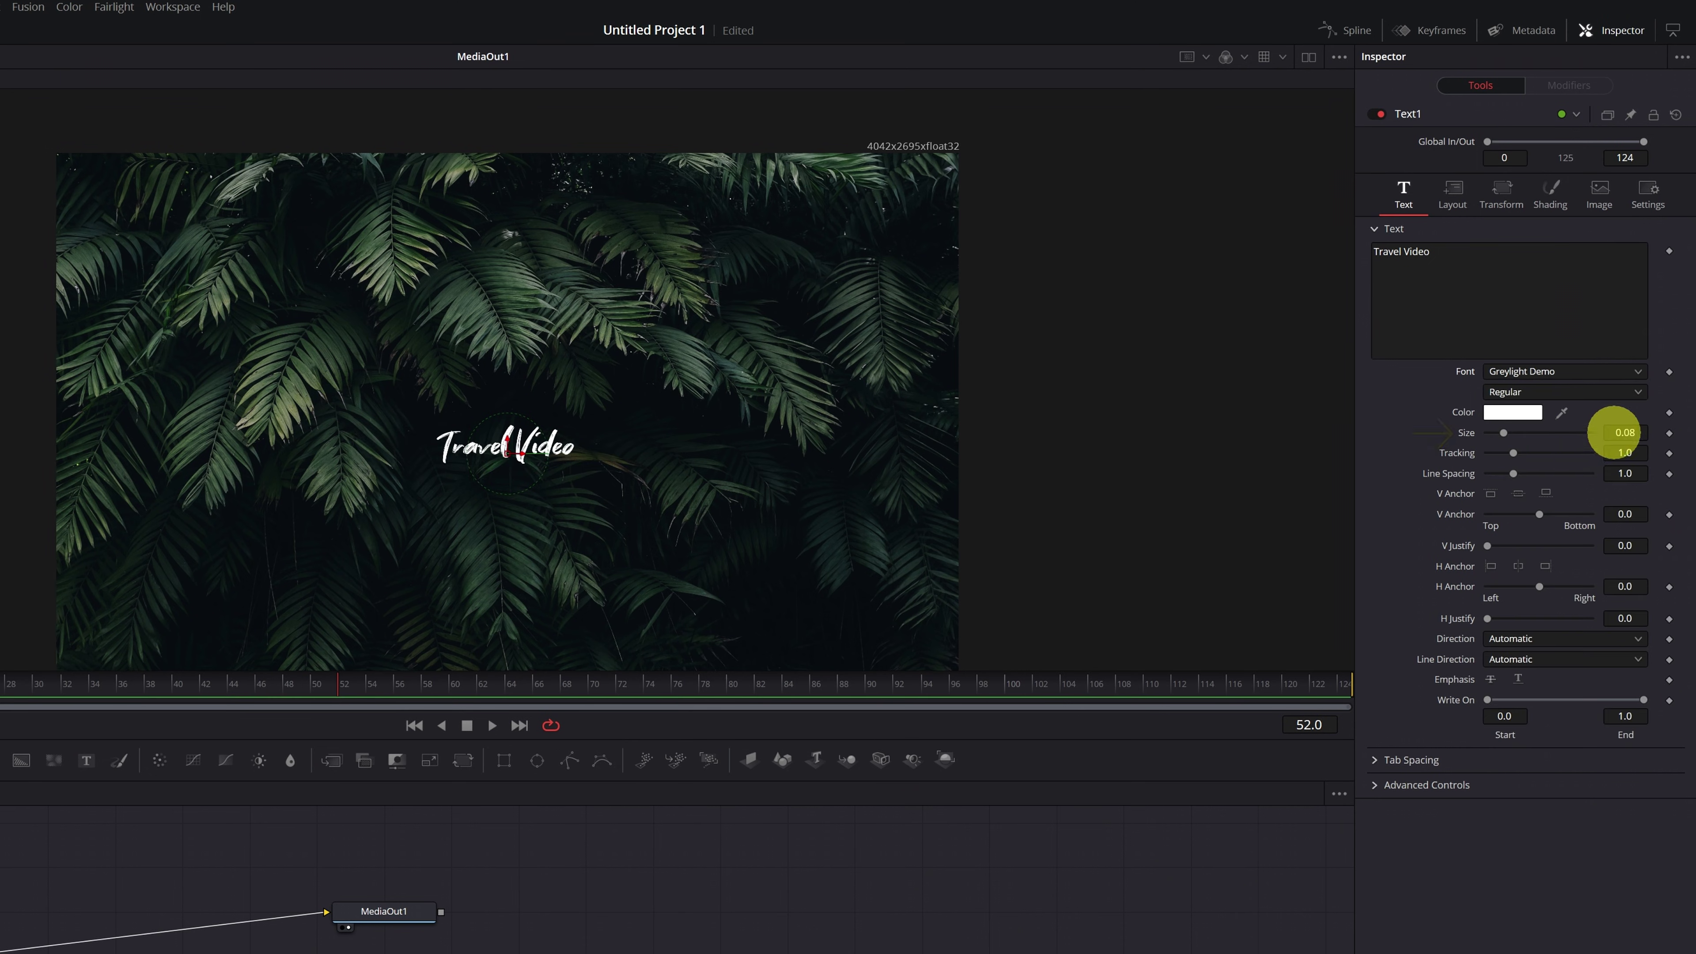
{"action": "left_click_drag", "start_coordinate": [1468, 435], "coordinate": [1621, 436]}
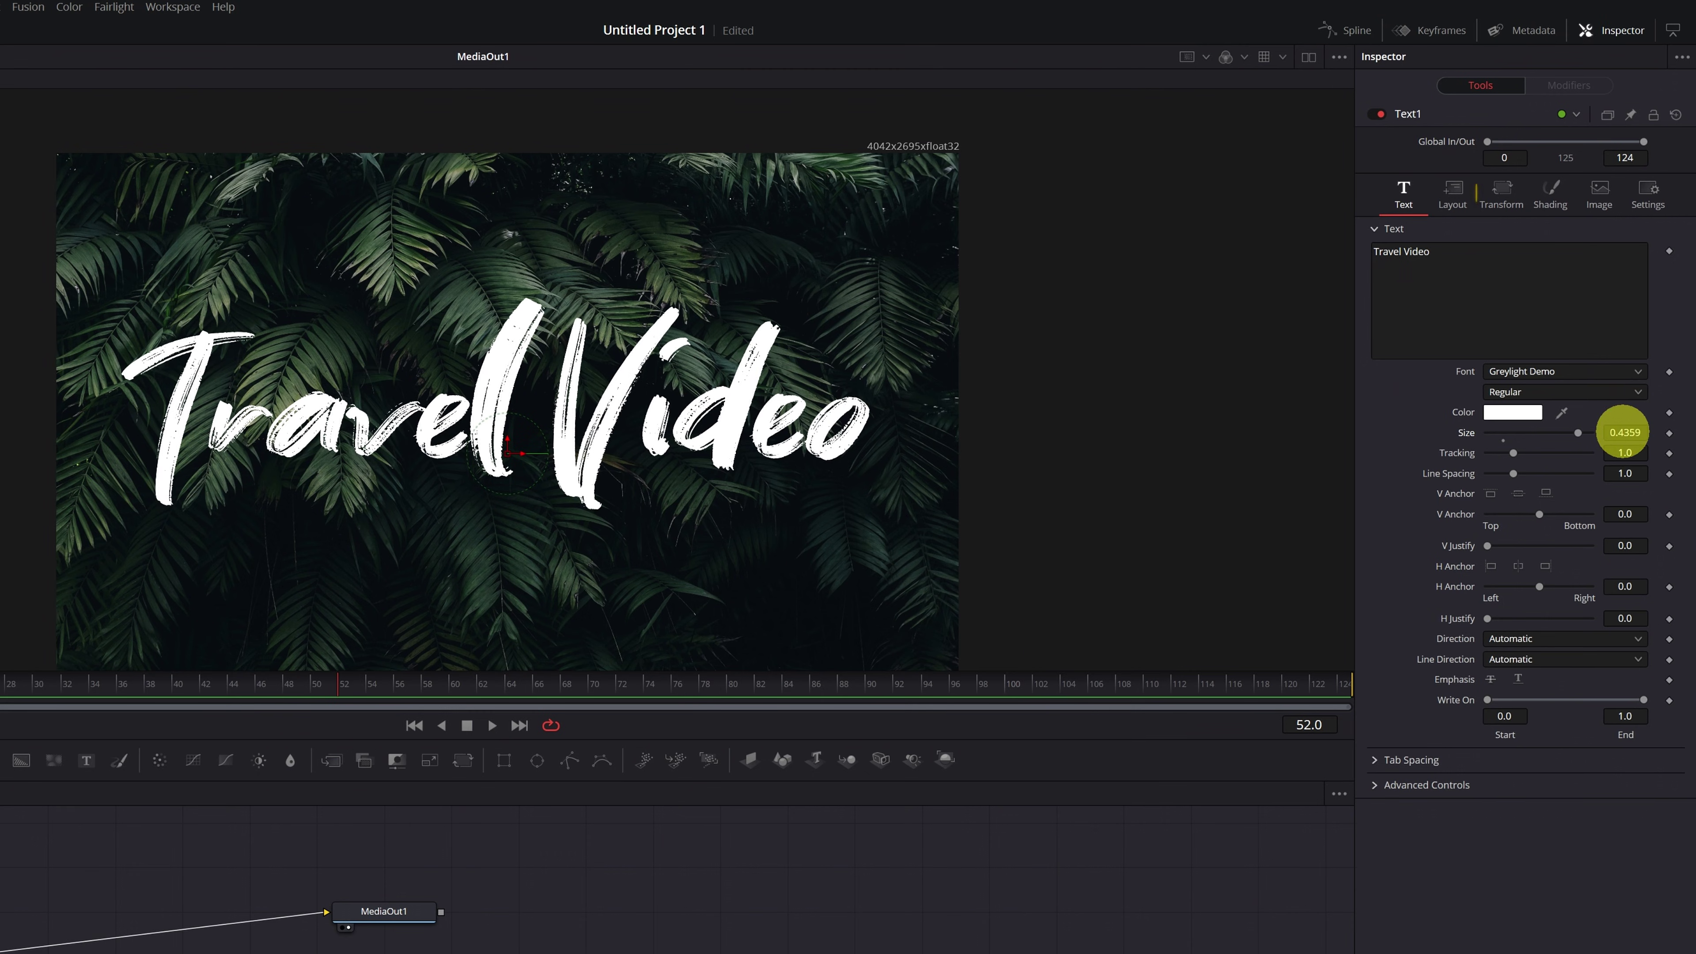
Step: Raise the "Travel Video" title to Center Y 0.715 and fine-tune its tracking and horizontal center
{"action": "left_click", "coordinate": [1457, 192]}
{"action": "mouse_move", "coordinate": [1621, 267]}
{"action": "left_mouse_down"}
{"action": "mouse_move", "coordinate": [1651, 267]}
{"action": "mouse_move", "coordinate": [752, 263]}
{"action": "mouse_move", "coordinate": [1624, 270]}
{"action": "left_mouse_up"}
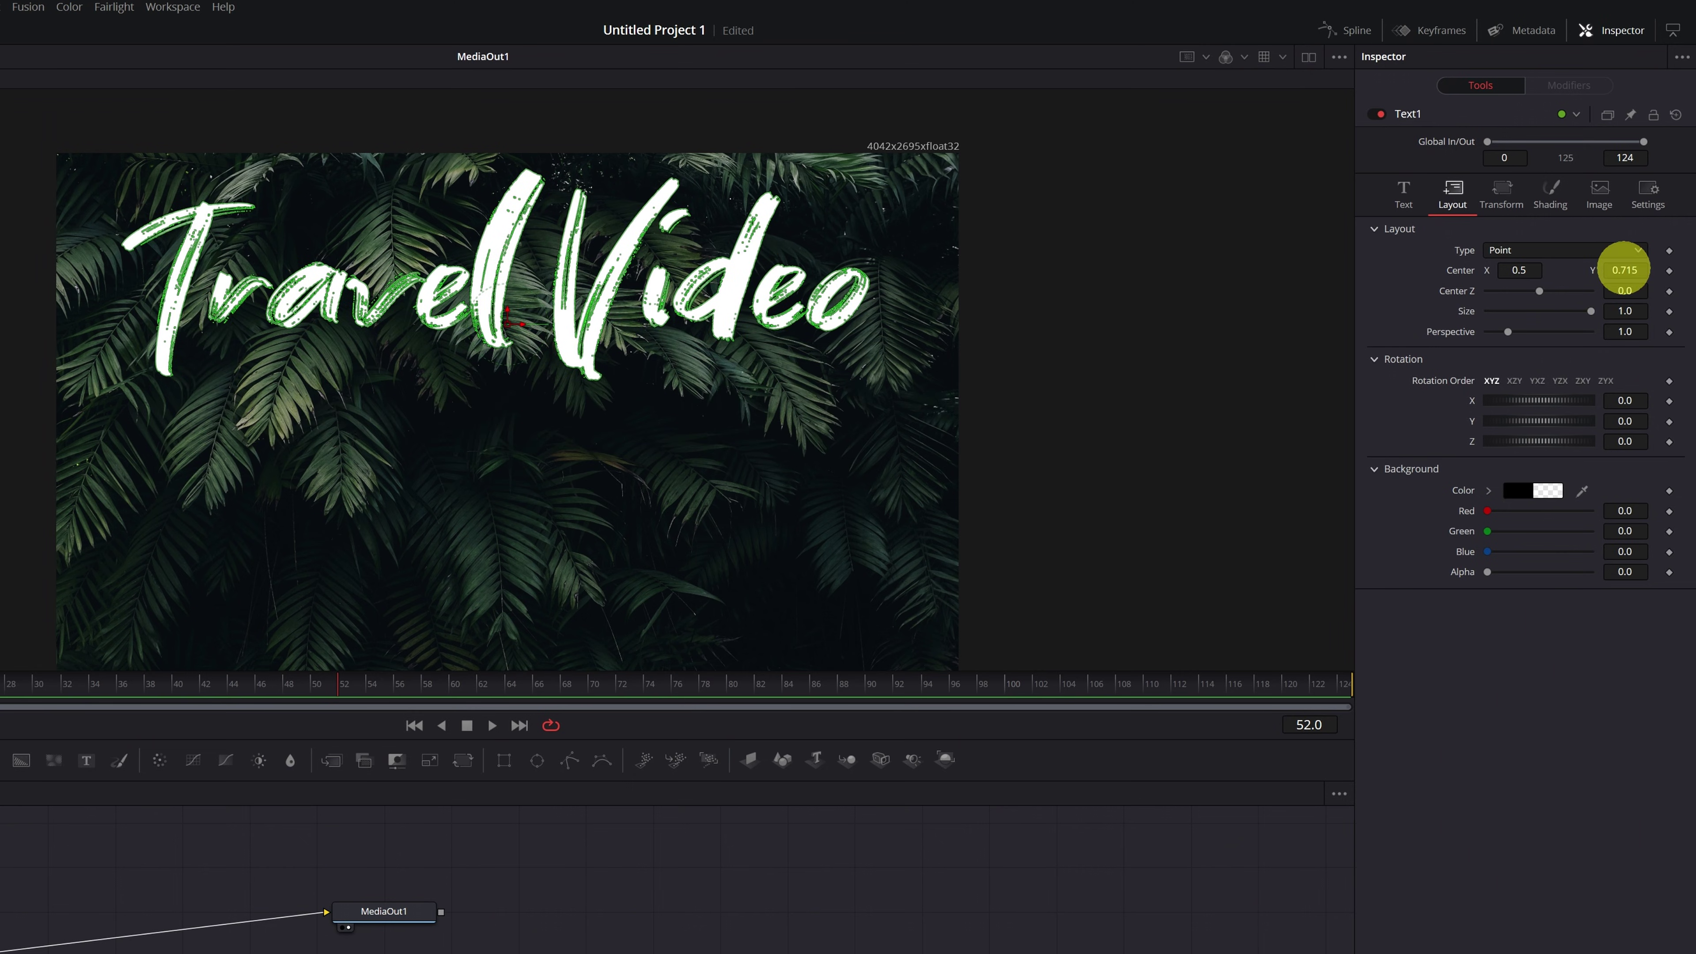
{"action": "left_click", "coordinate": [1417, 208]}
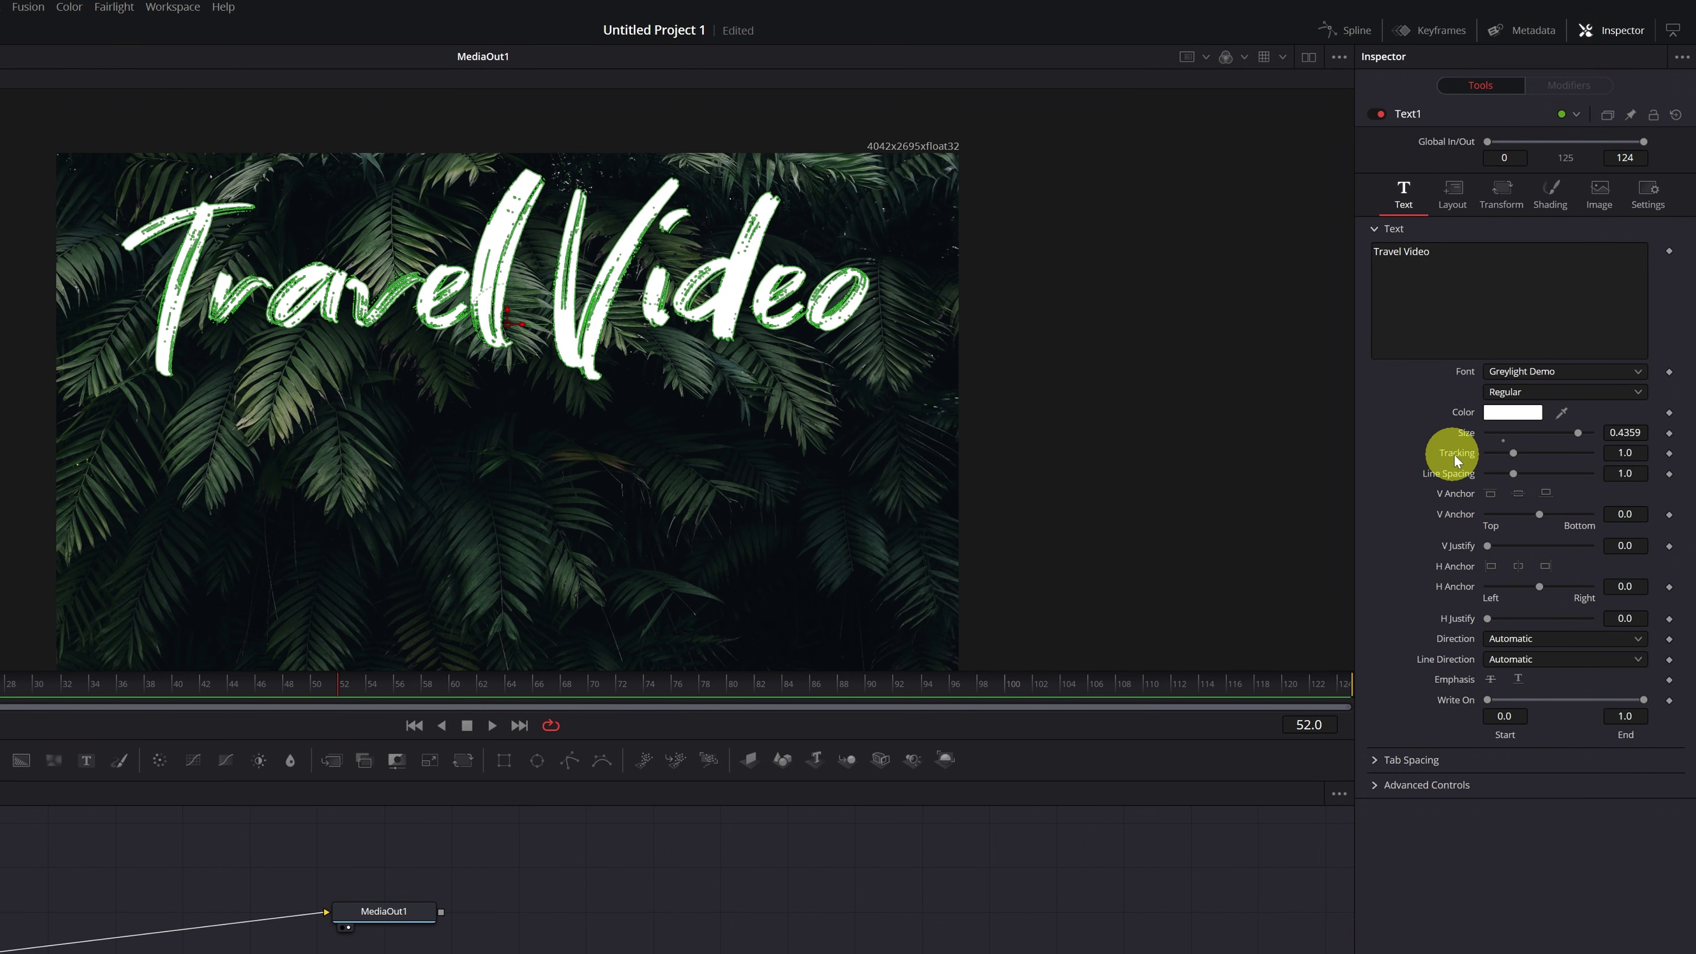
{"action": "mouse_move", "coordinate": [1618, 452]}
{"action": "left_mouse_down"}
{"action": "mouse_move", "coordinate": [1635, 452]}
{"action": "mouse_move", "coordinate": [1617, 453]}
{"action": "left_mouse_up"}
{"action": "left_click", "coordinate": [1452, 197]}
{"action": "left_click_drag", "start_coordinate": [1516, 270], "coordinate": [1522, 271]}
{"action": "left_click", "coordinate": [1405, 195]}
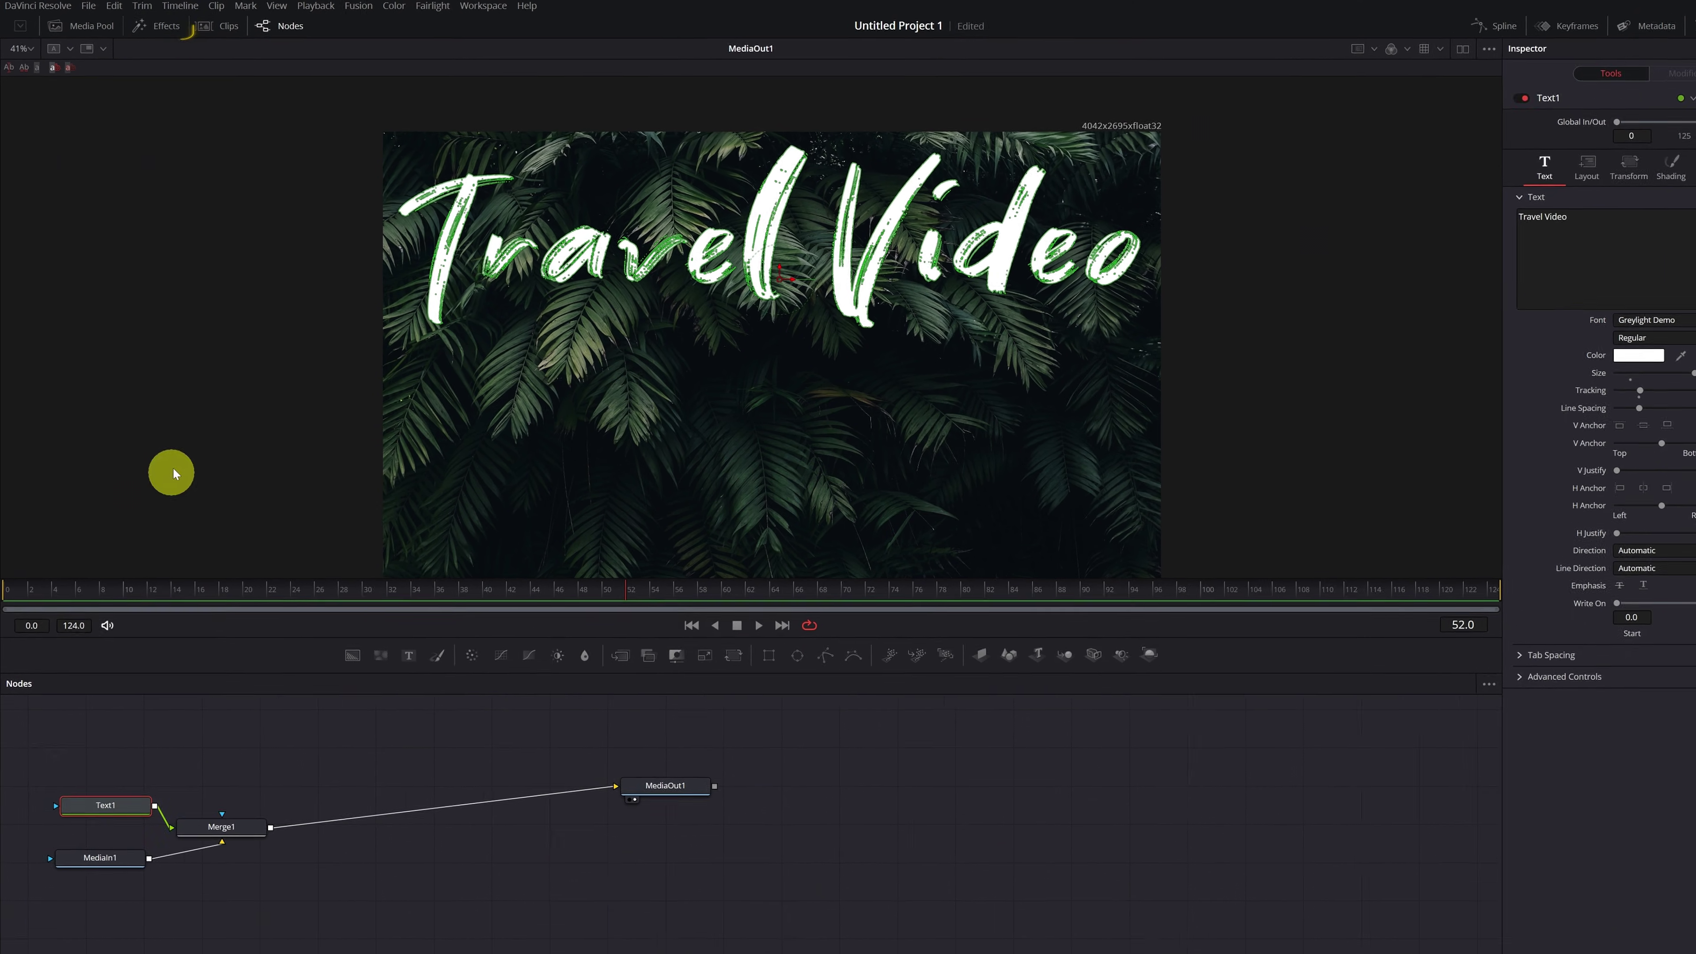
Step: Find the Mask Paint tool among the effects, attach it to Text1 as a mask, and adjust the new node's position above it
{"action": "left_click", "coordinate": [158, 25]}
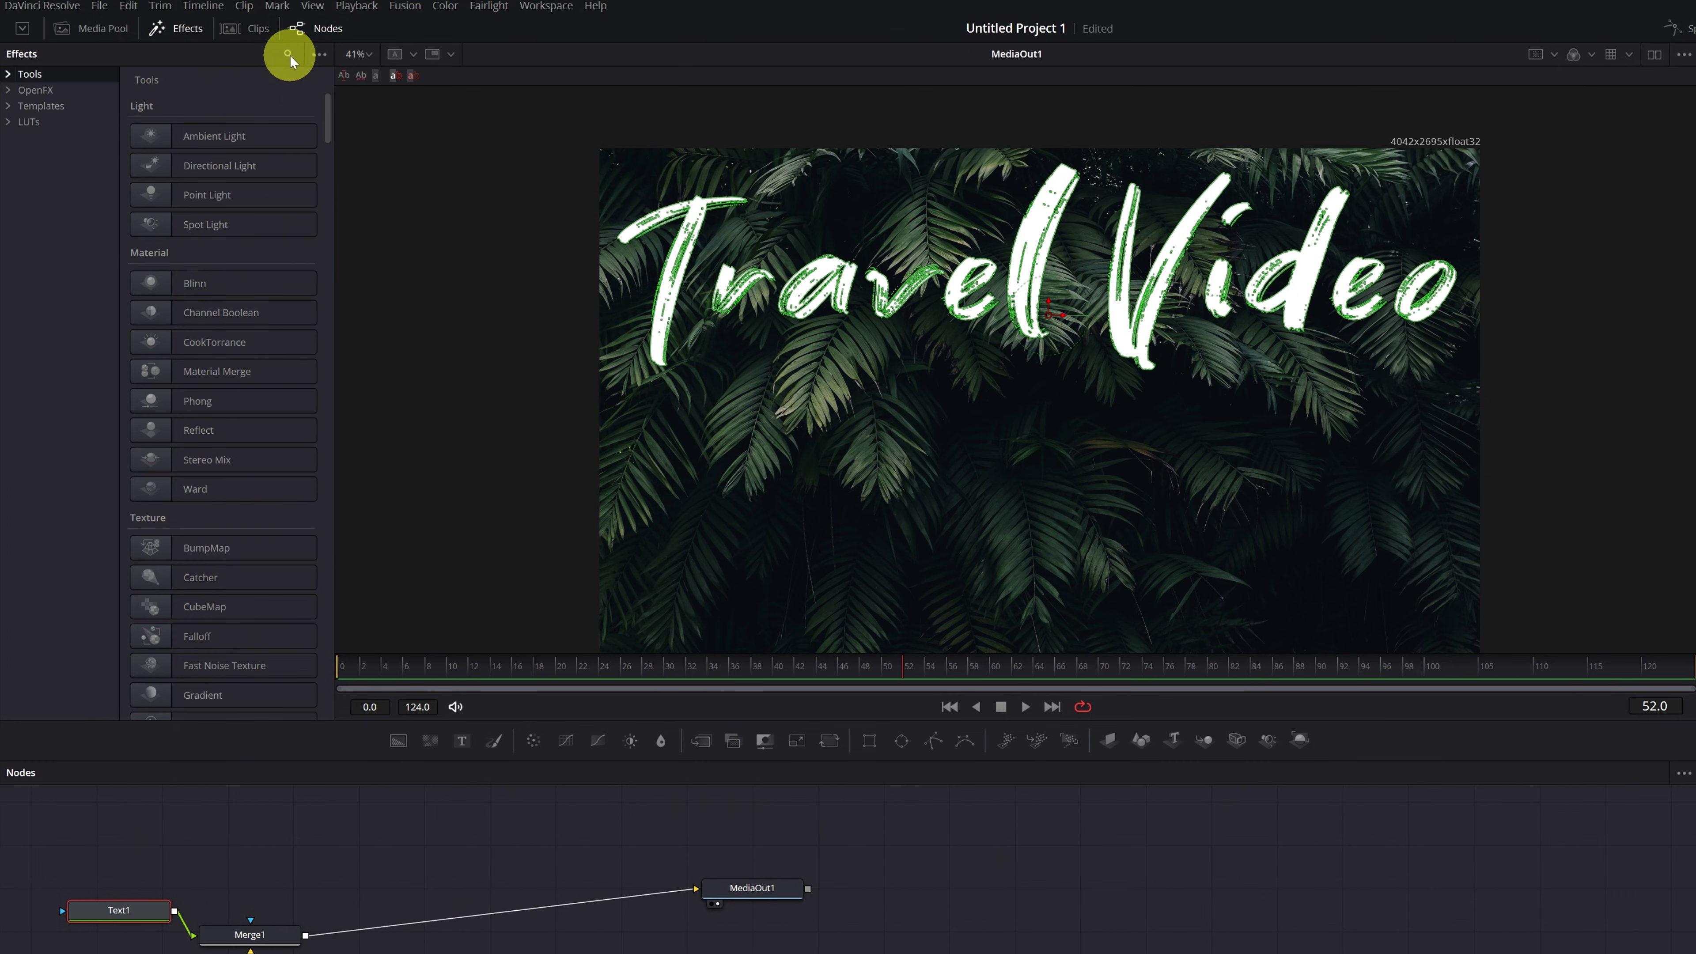
{"action": "left_click", "coordinate": [288, 54]}
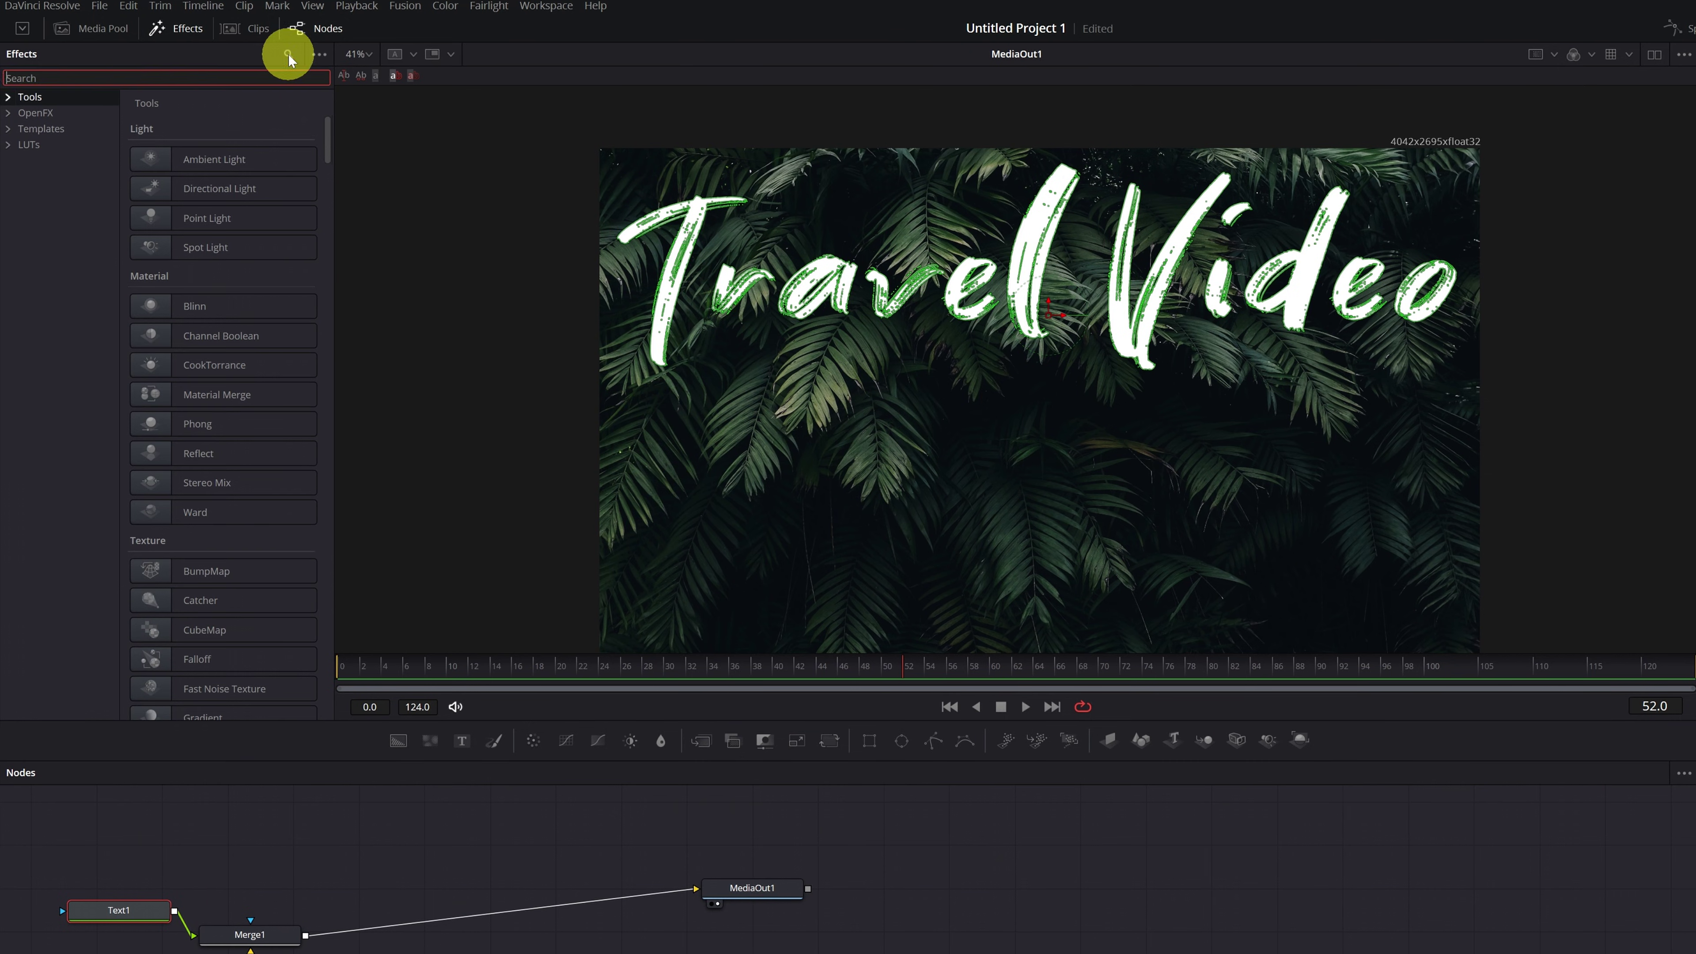
{"action": "type", "text": "paint"}
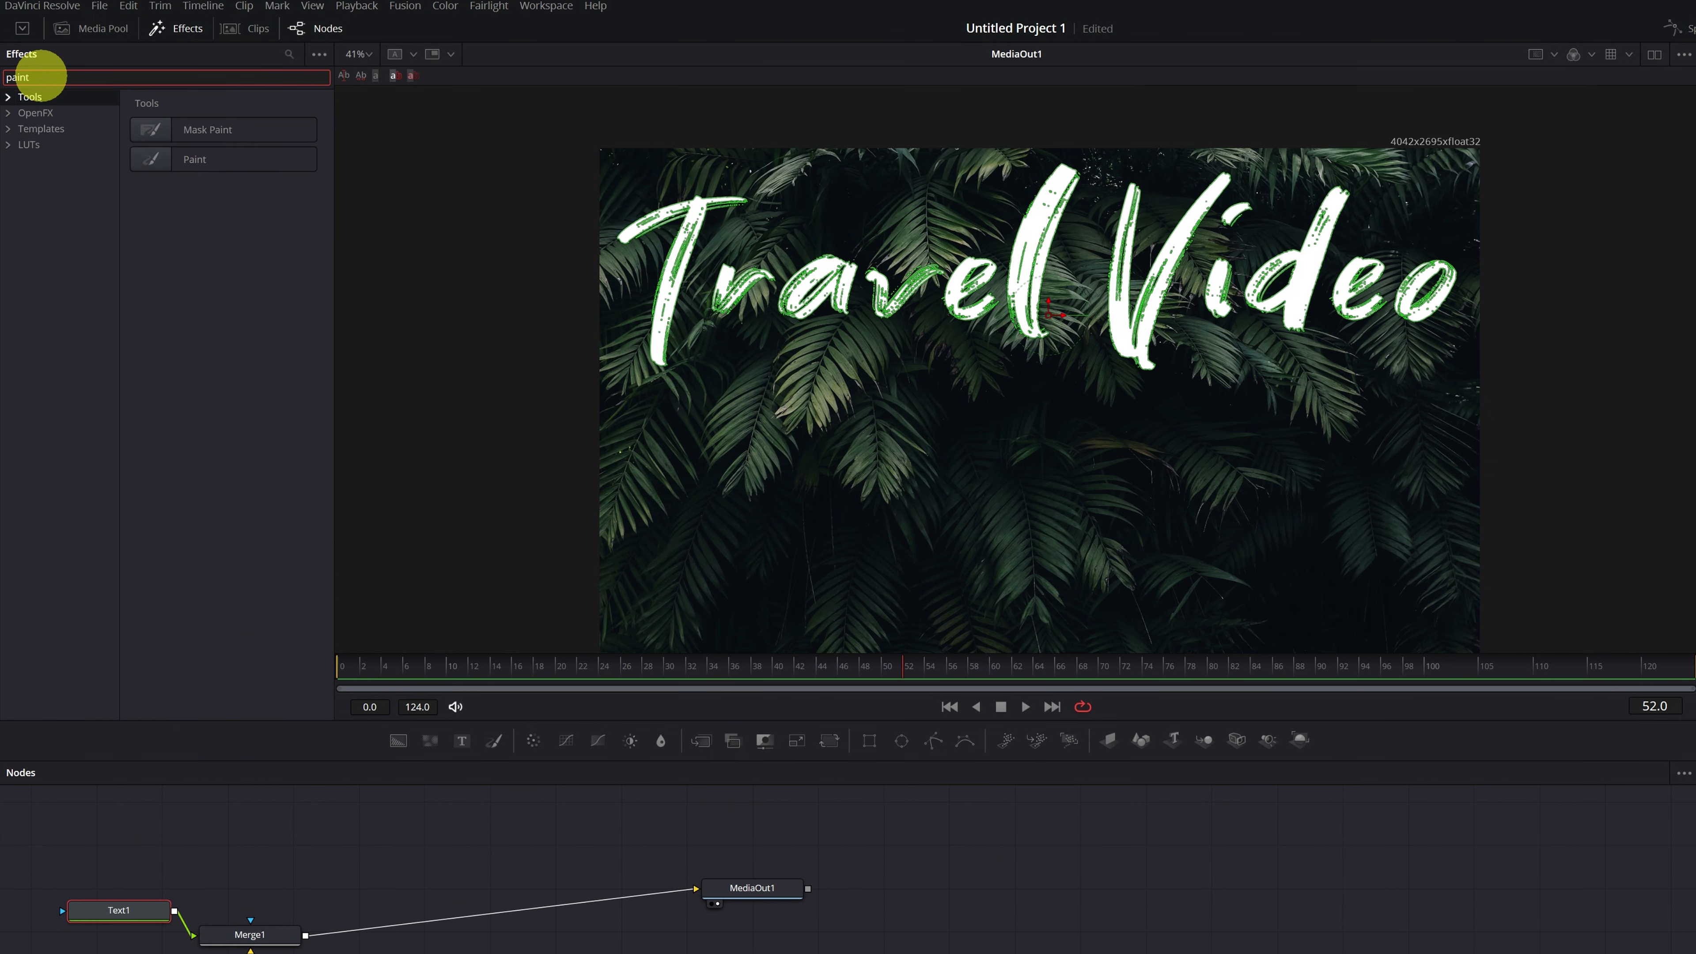
{"action": "left_click", "coordinate": [208, 131]}
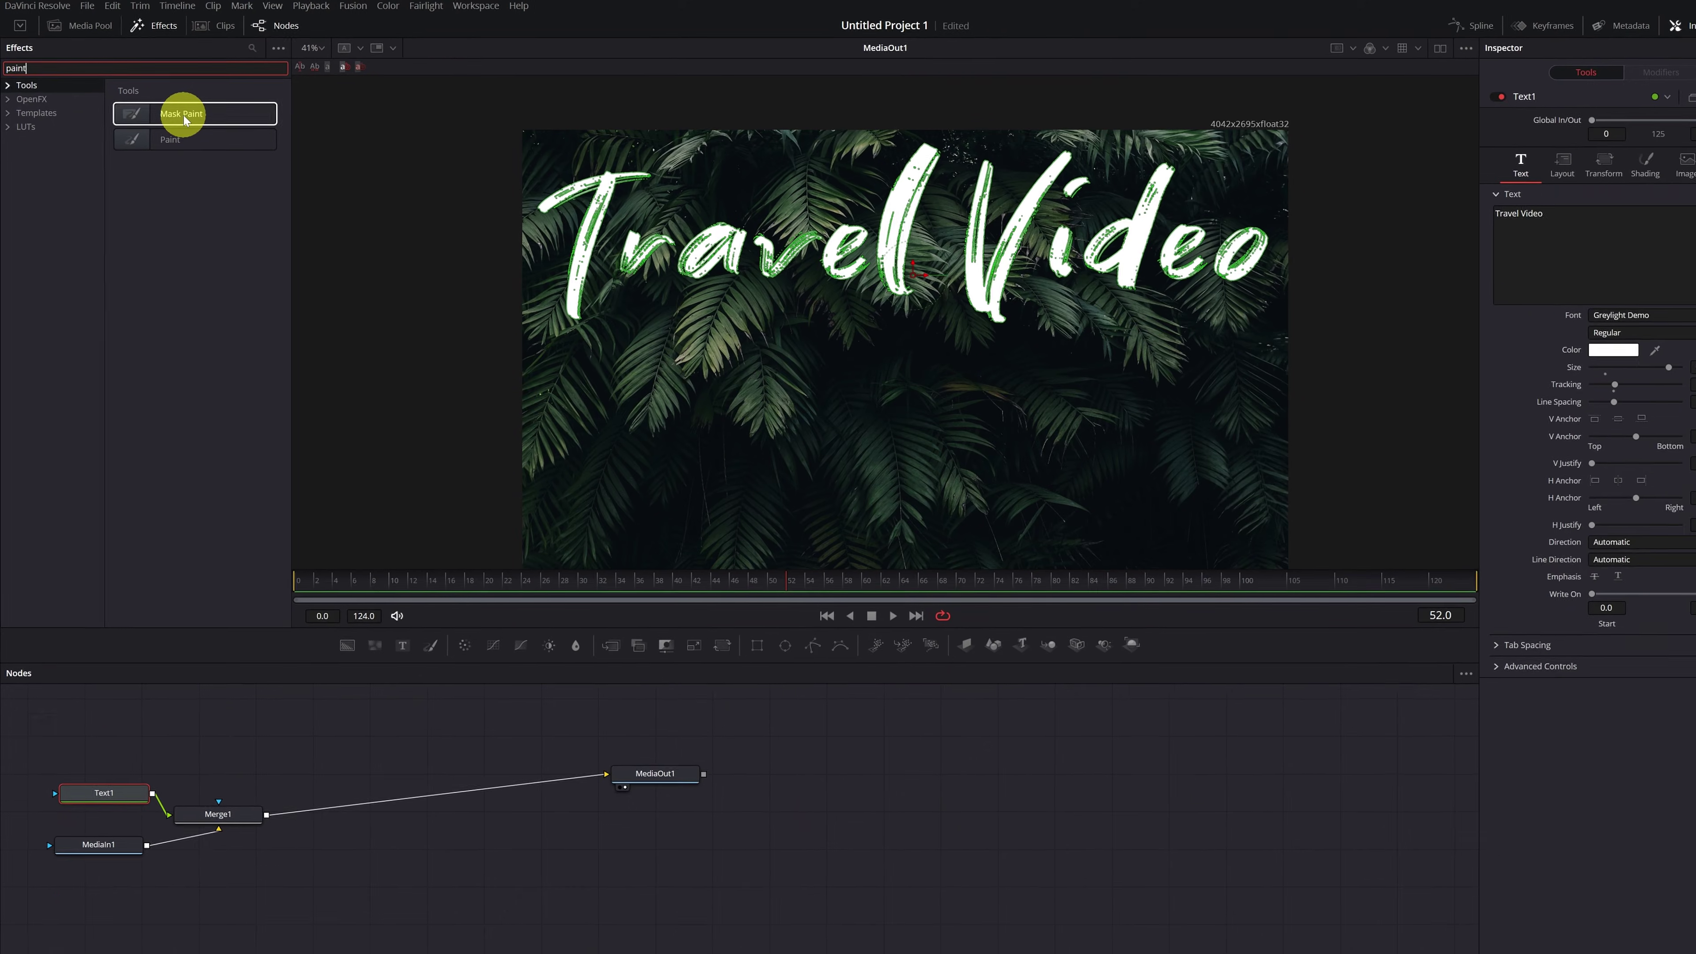
{"action": "double_click", "coordinate": [183, 116]}
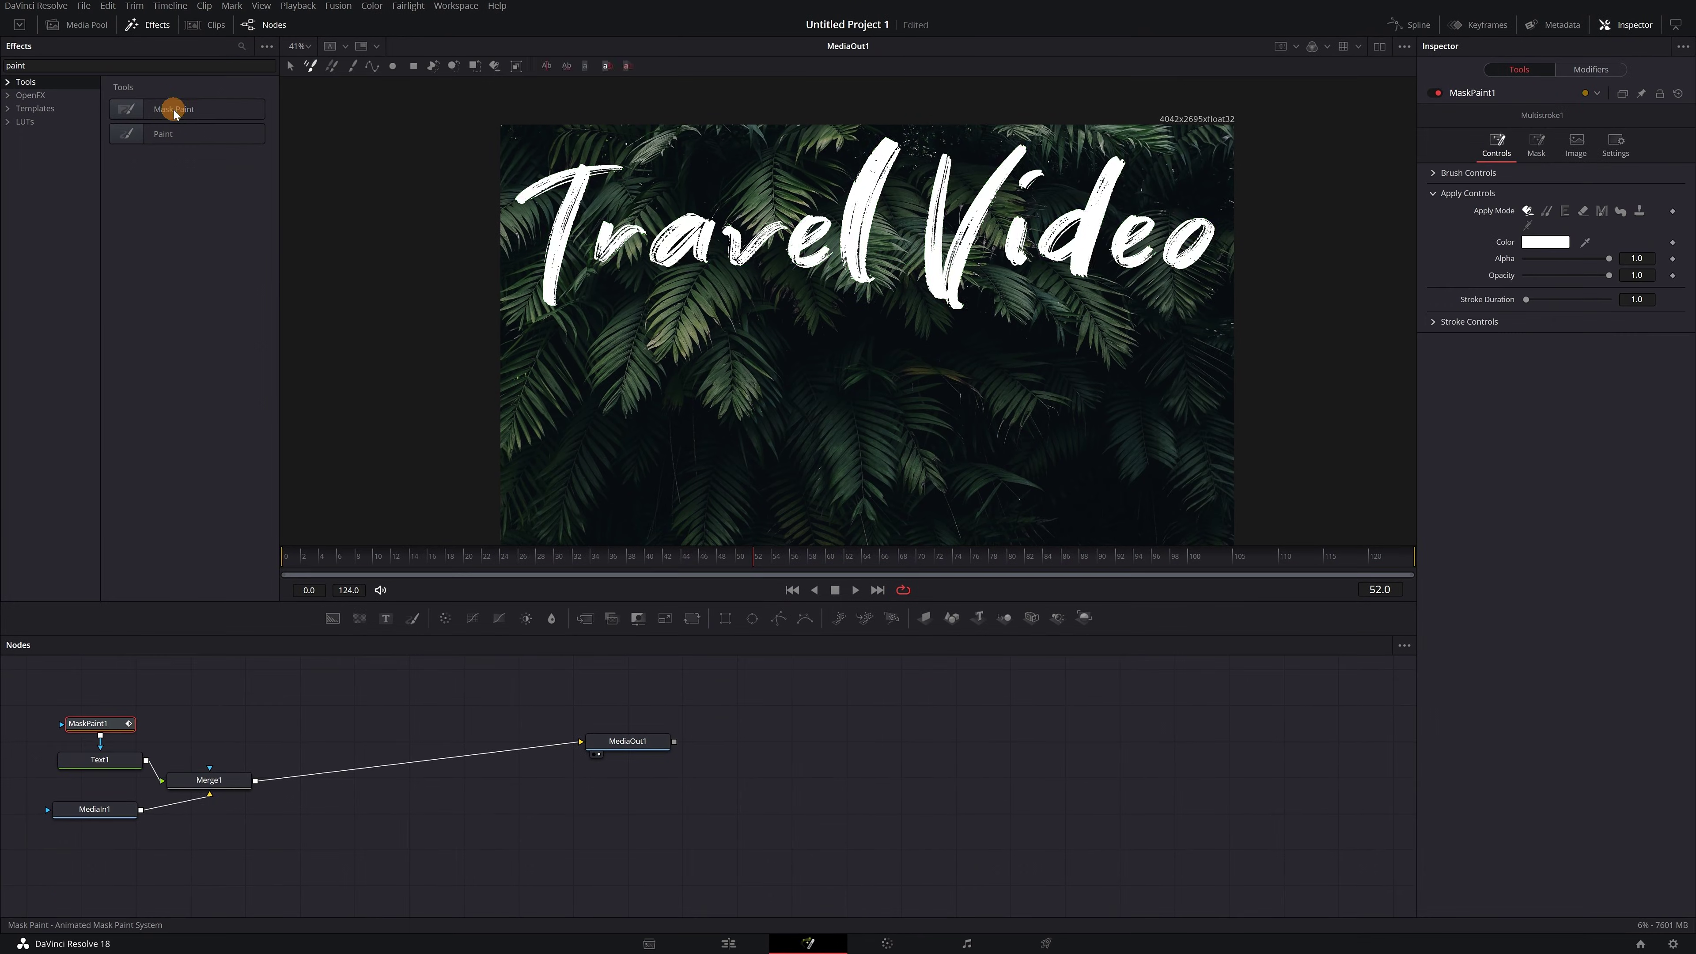
{"action": "left_click_drag", "start_coordinate": [105, 723], "coordinate": [109, 720]}
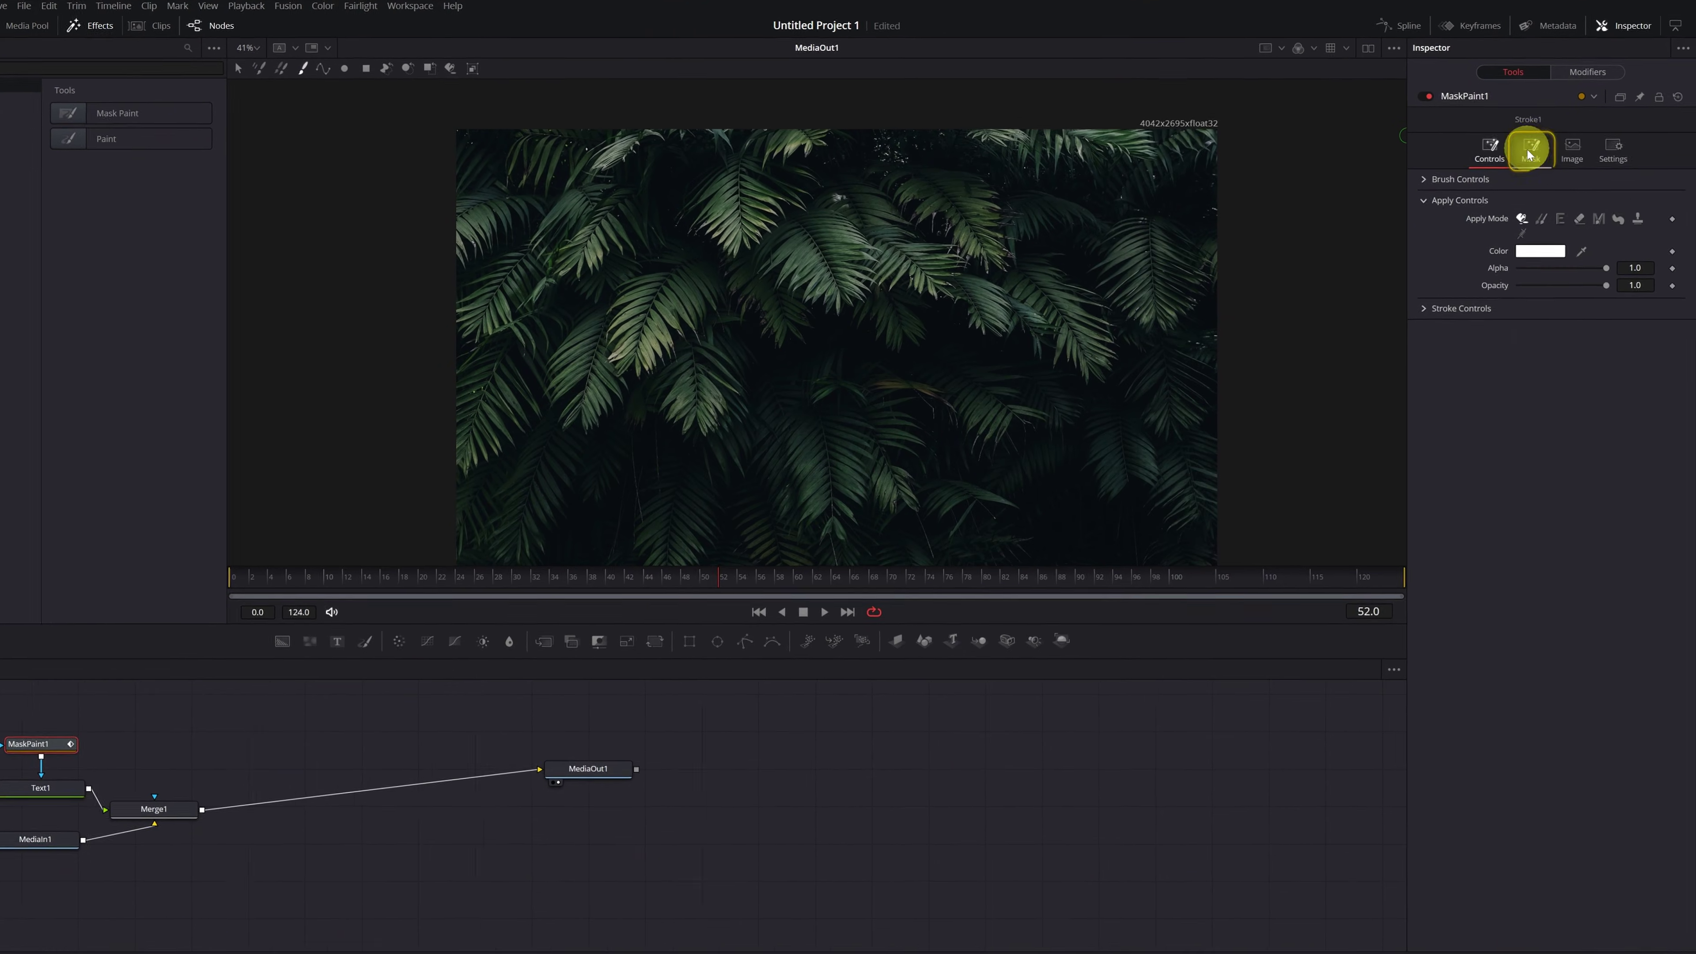
Step: Invert MaskPaint1's mask, and set its brush size to 0.042 with a softness of 0.143
{"action": "left_click", "coordinate": [1530, 153]}
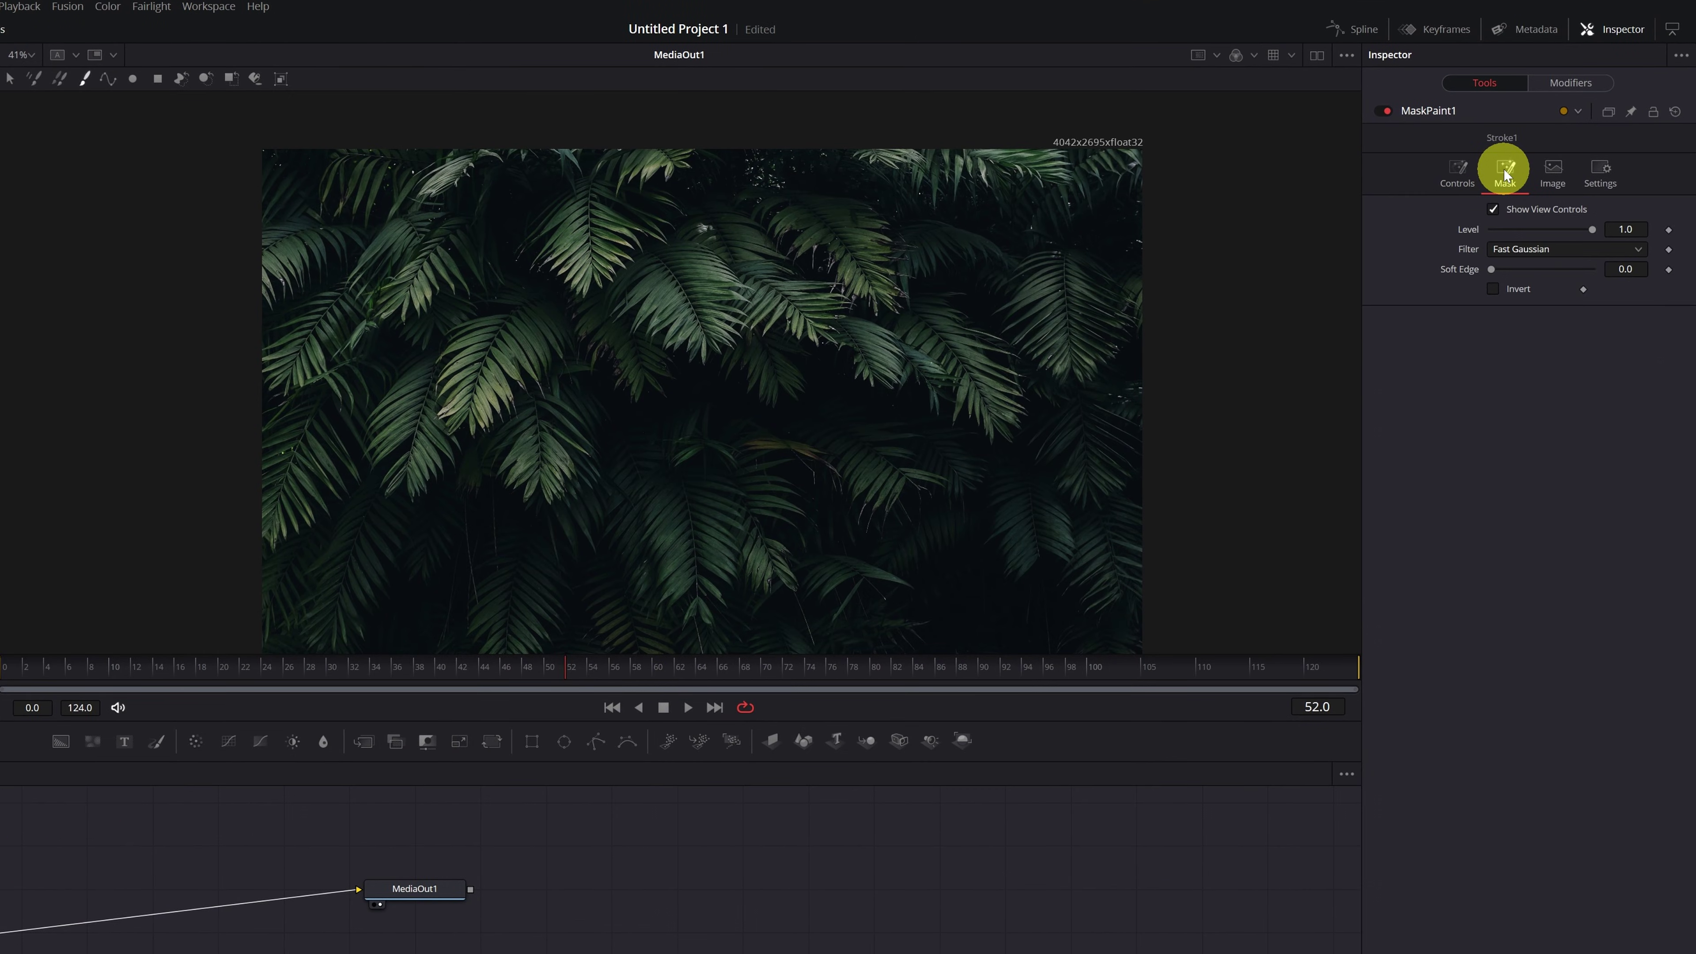
{"action": "left_click", "coordinate": [1492, 289]}
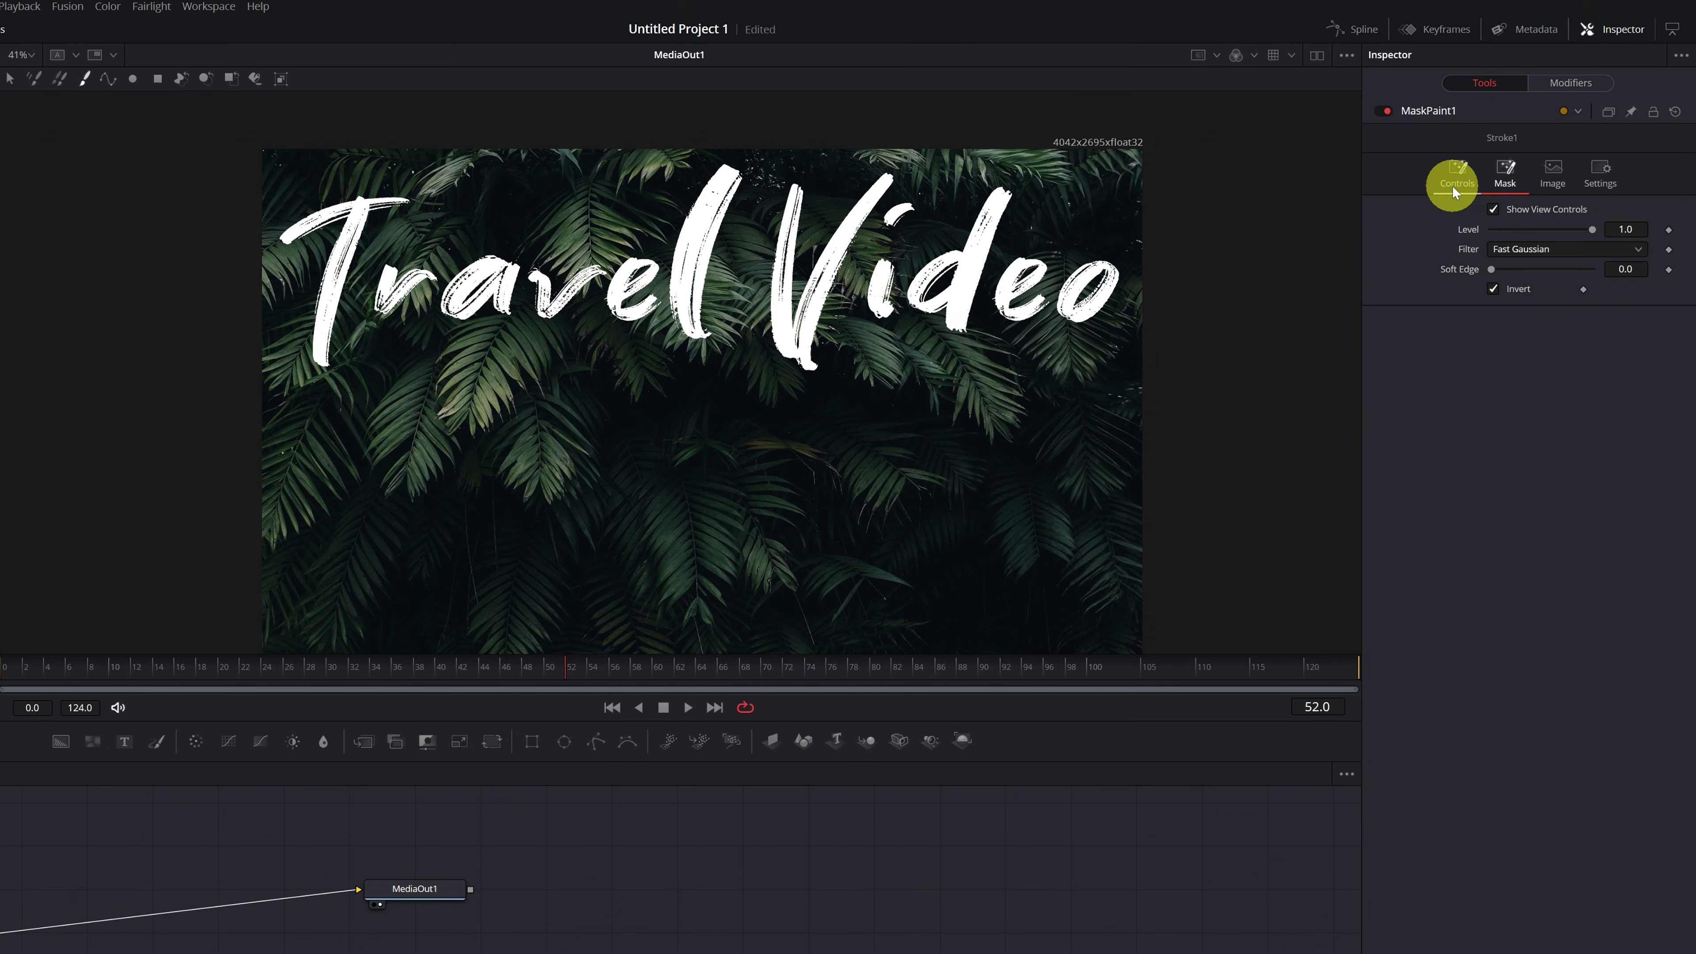
{"action": "left_click", "coordinate": [1456, 167]}
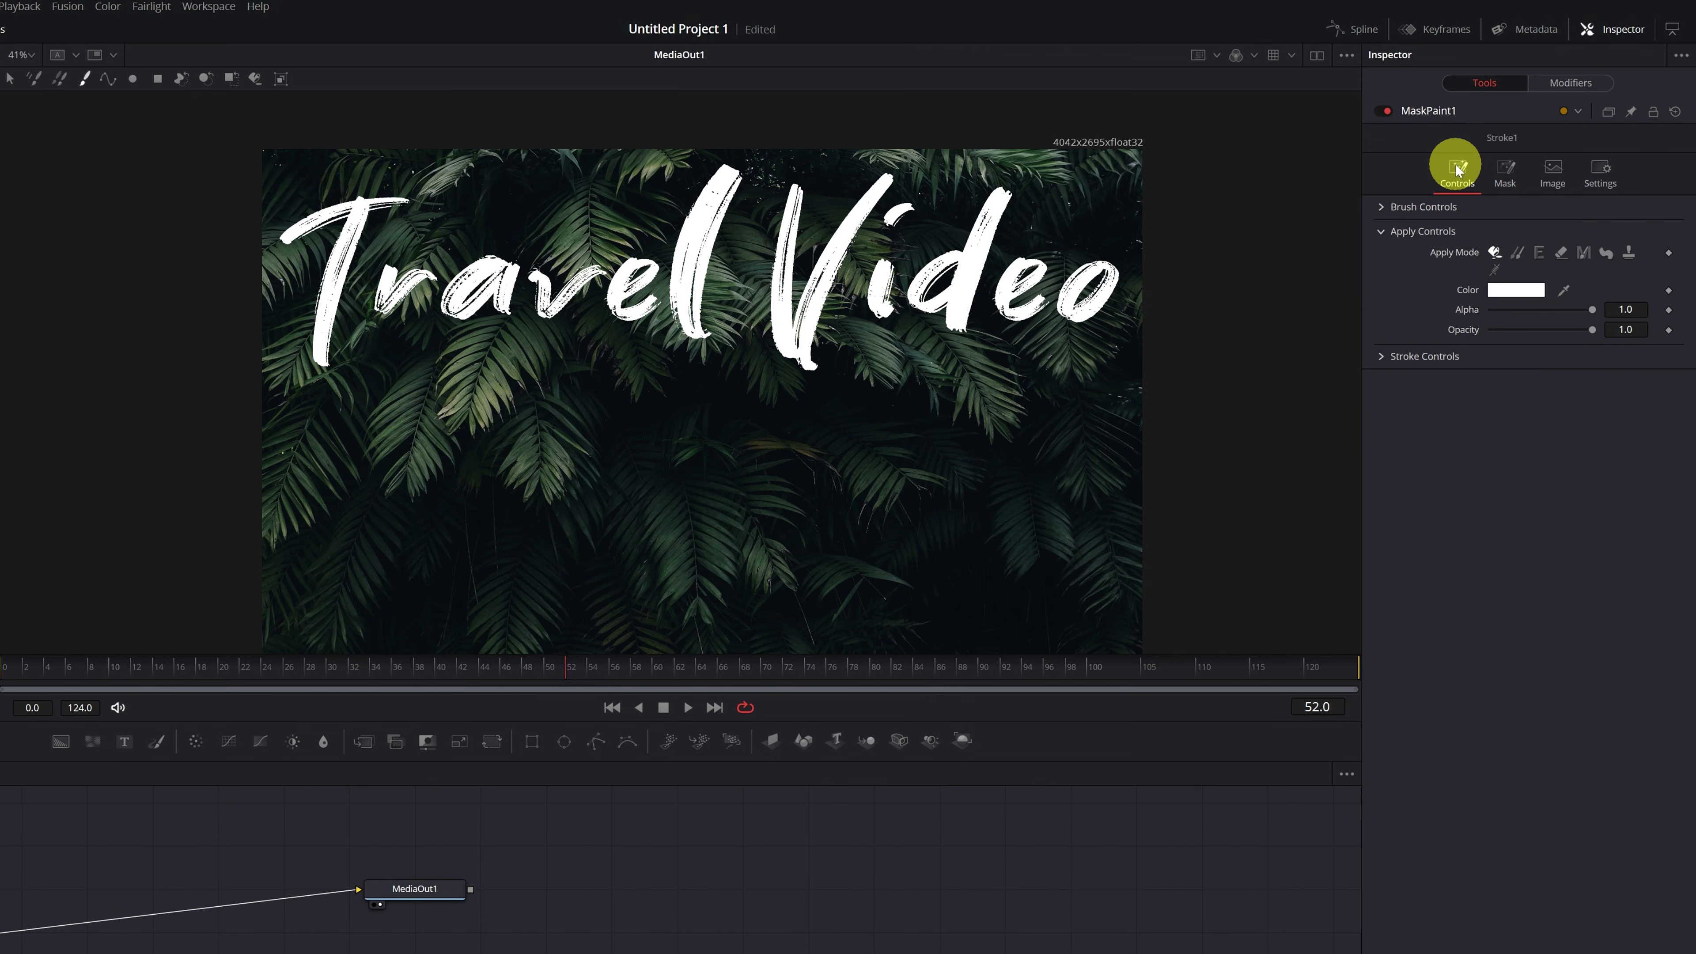
{"action": "left_click", "coordinate": [1381, 209]}
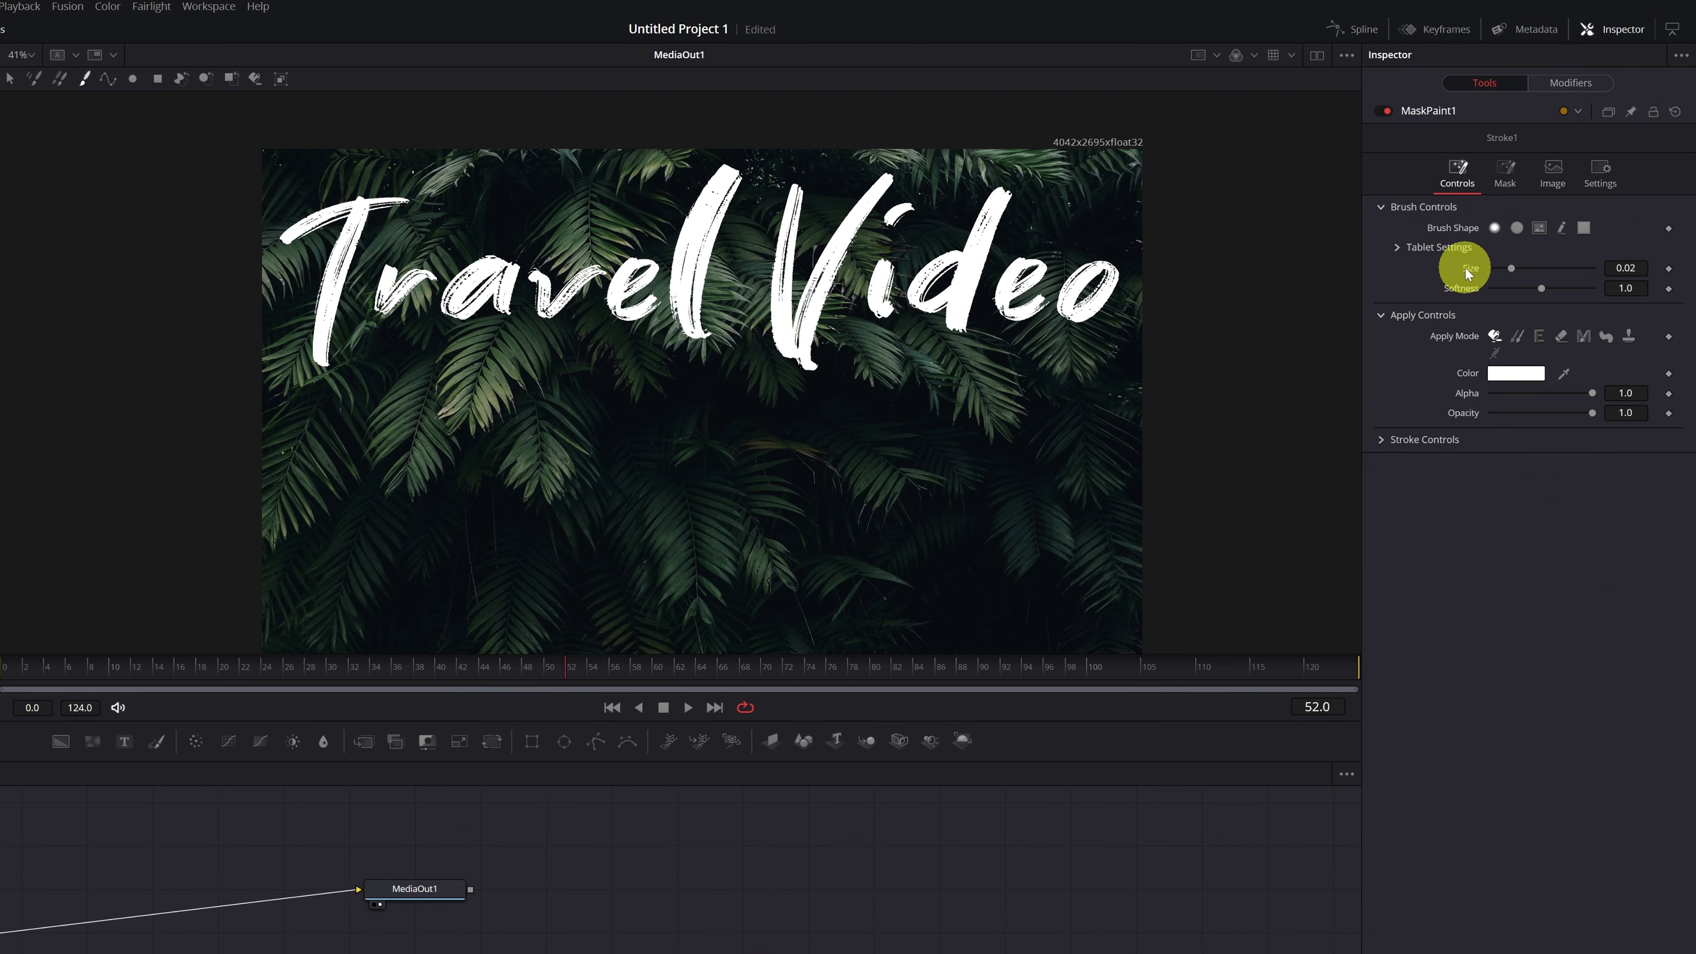
{"action": "left_click_drag", "start_coordinate": [1511, 268], "coordinate": [1535, 270]}
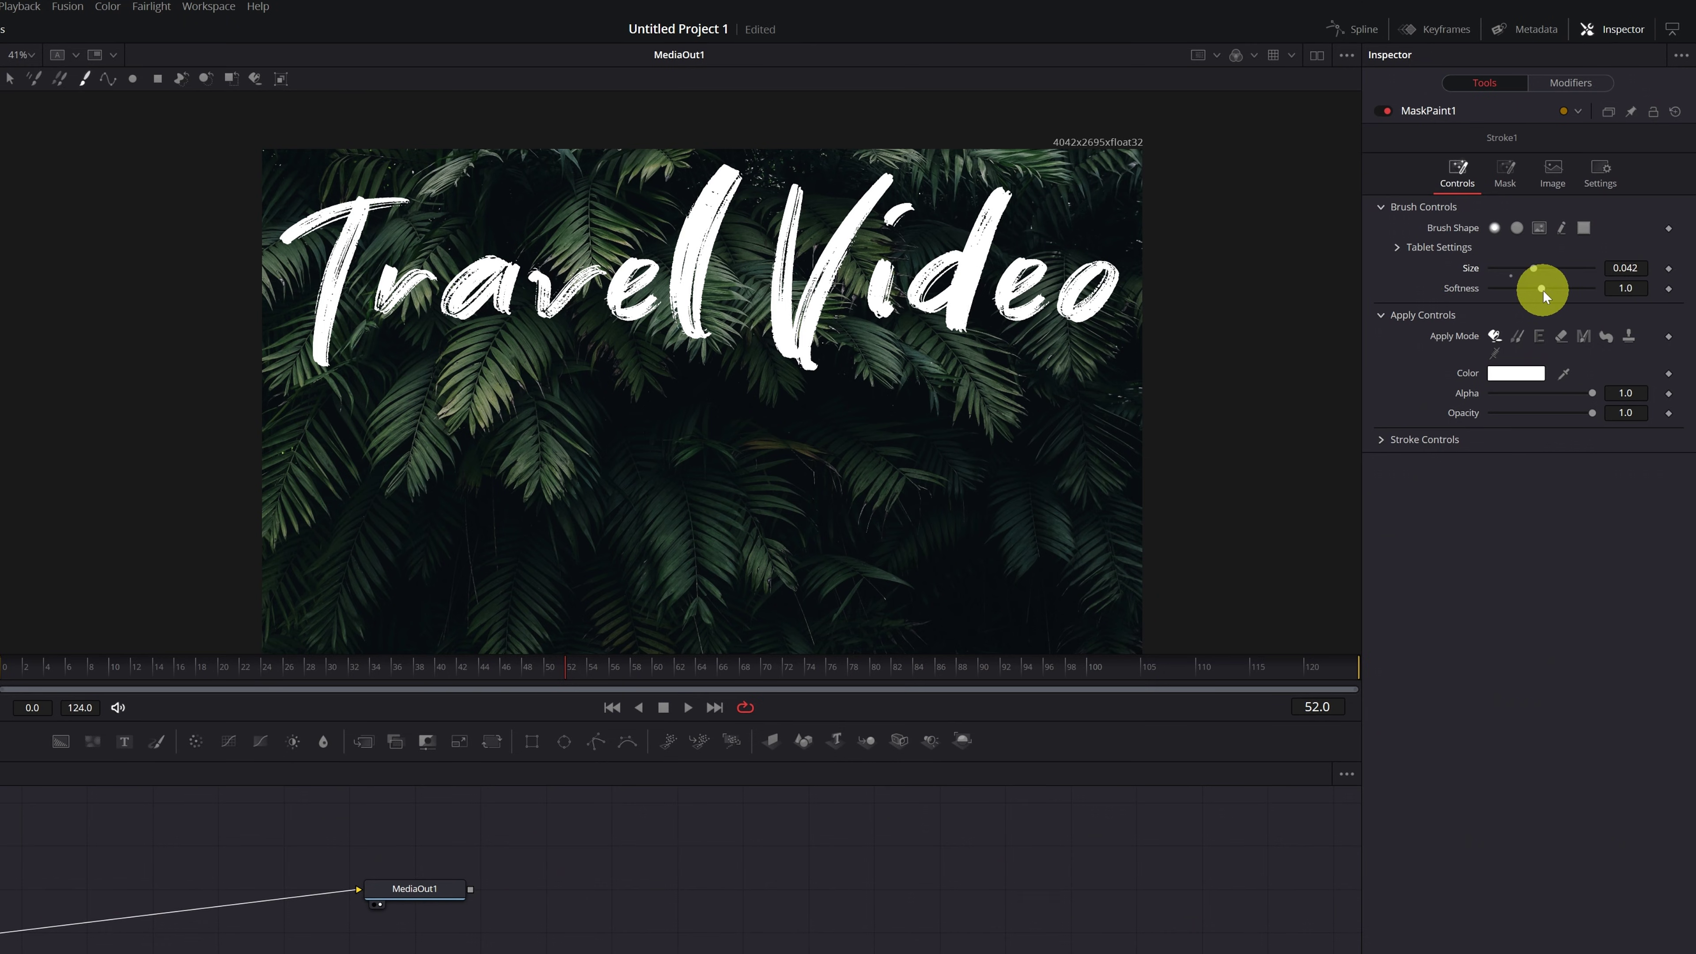
{"action": "left_click_drag", "start_coordinate": [1541, 289], "coordinate": [1498, 294]}
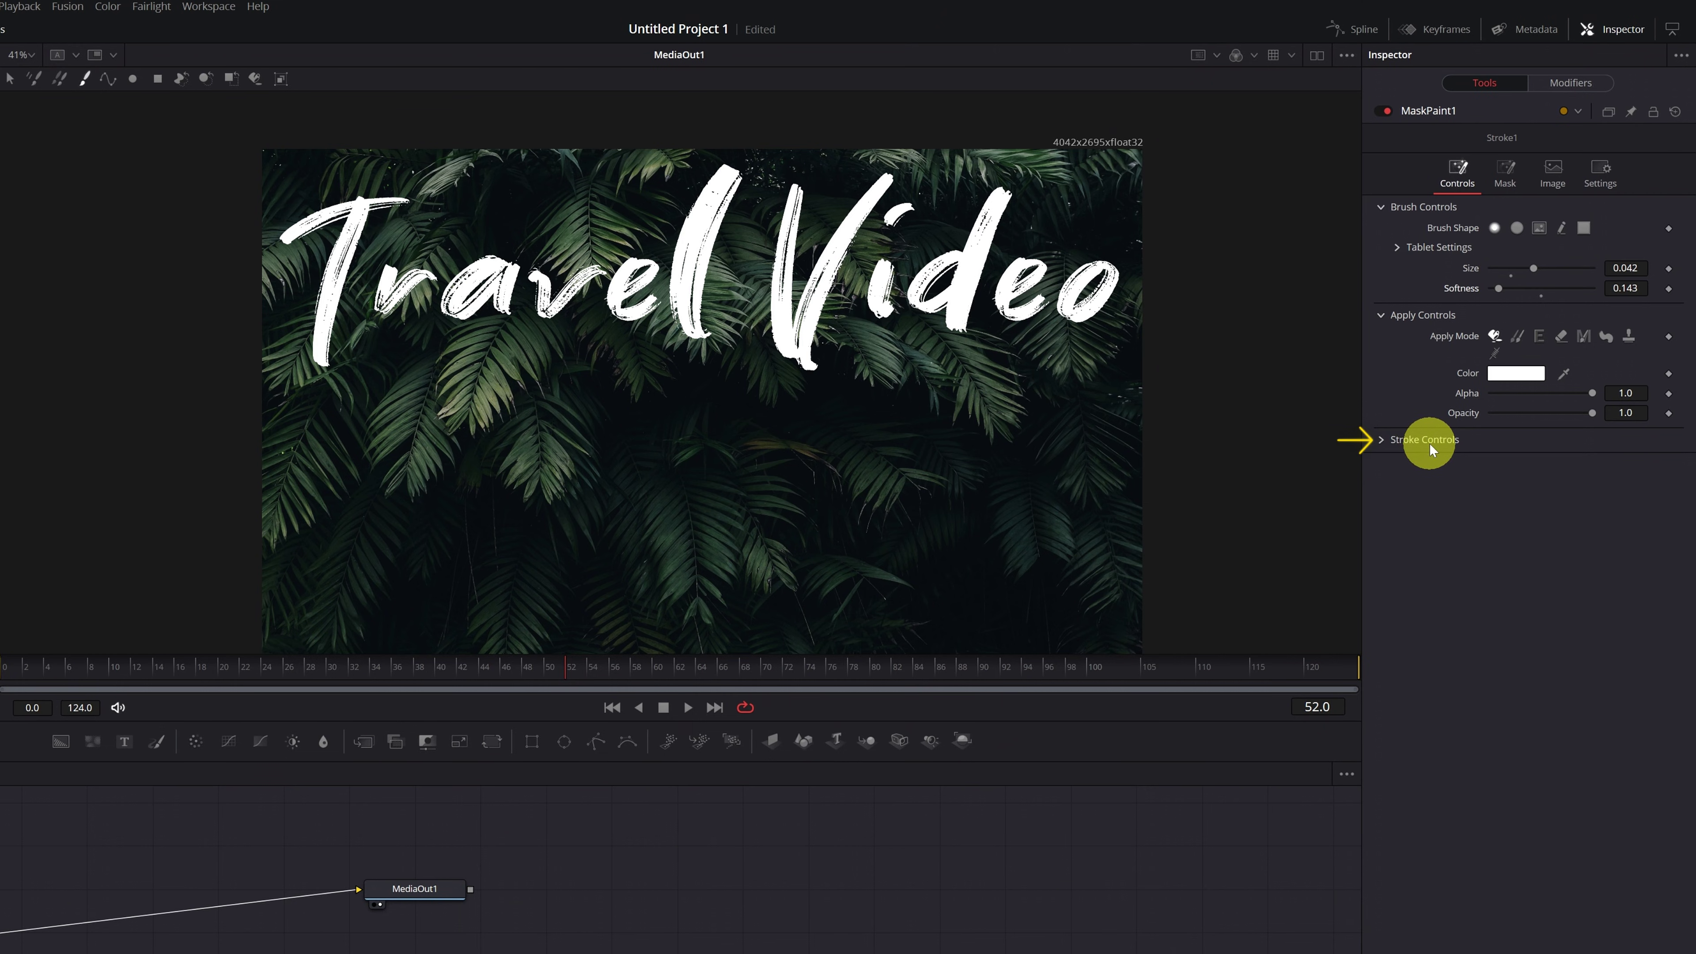
Step: Set MaskPaint1's stroke animation to Write On
{"action": "left_click", "coordinate": [1381, 440]}
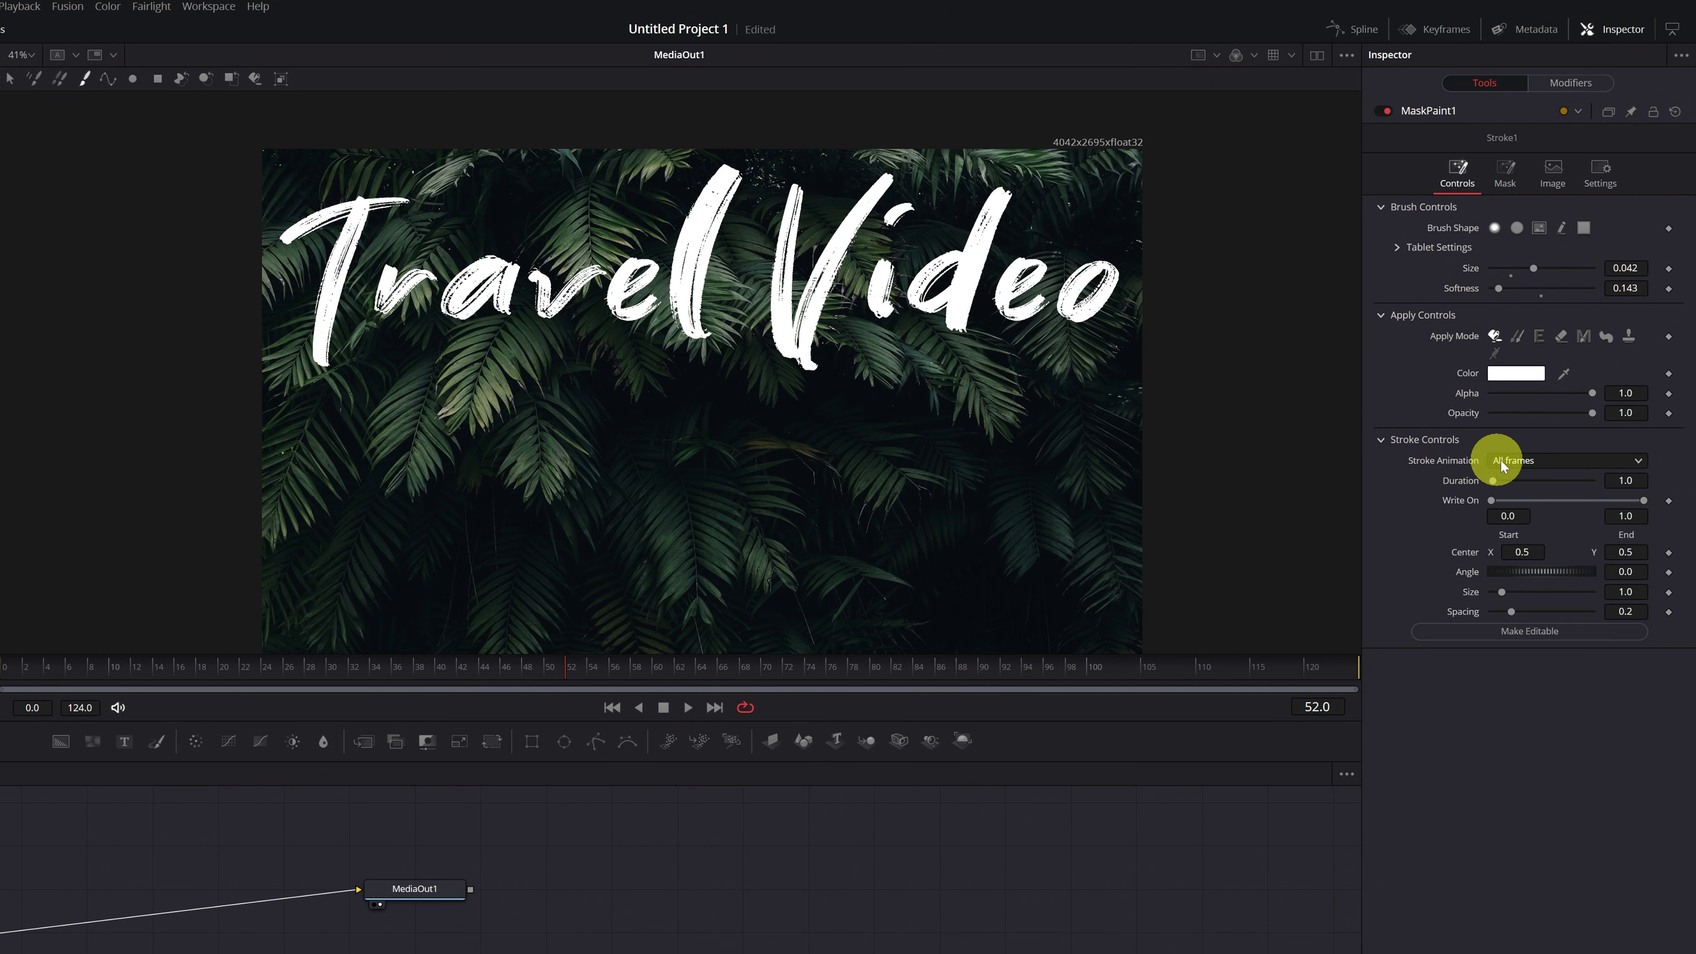
{"action": "left_click", "coordinate": [1639, 461]}
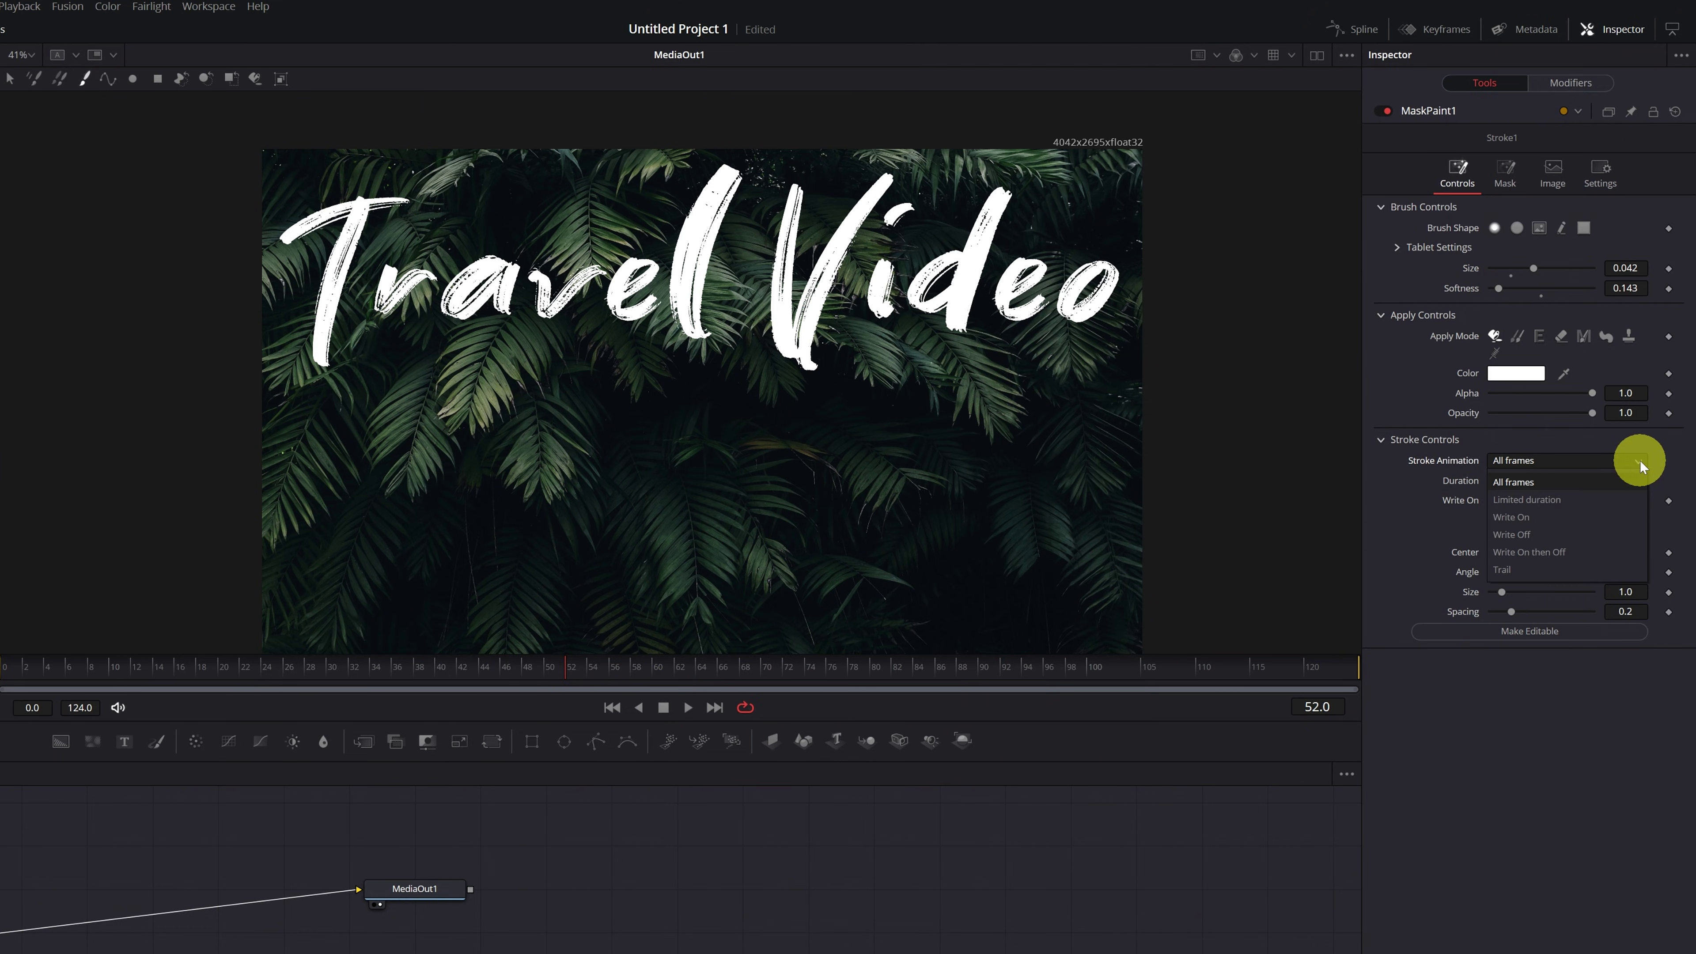
{"action": "left_click", "coordinate": [1520, 517]}
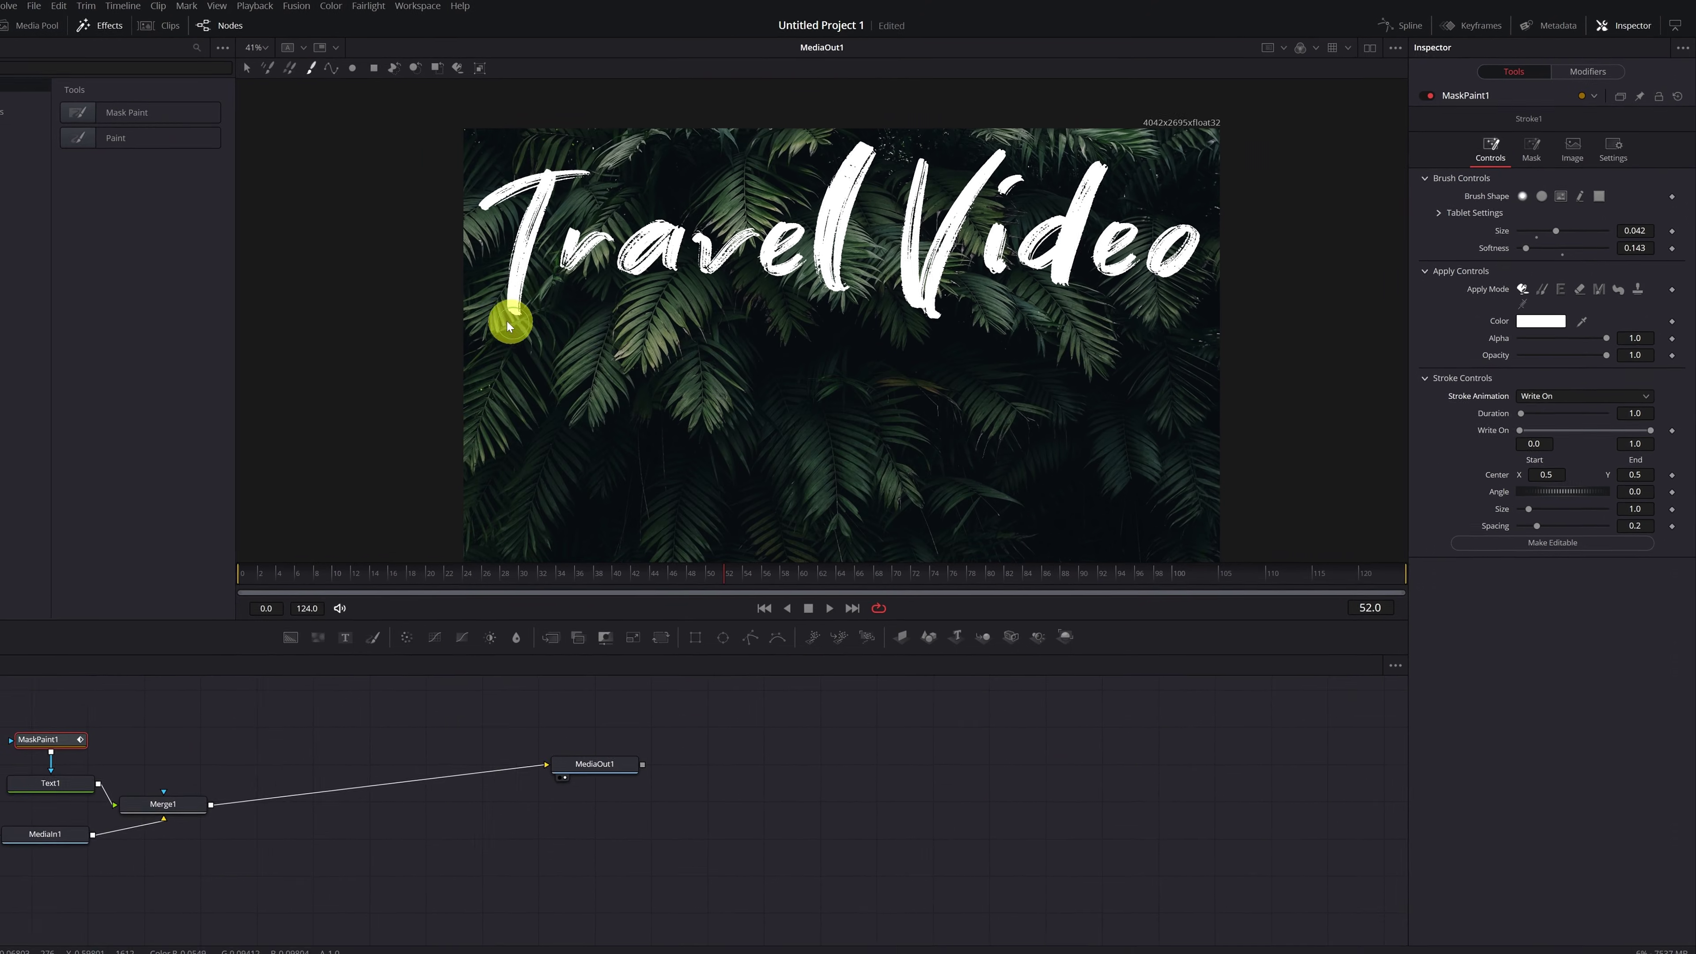
Step: Paint one continuous mask stroke over all the letters of "Travel Video", starting at the foot of the T
{"action": "left_click", "coordinate": [101, 25]}
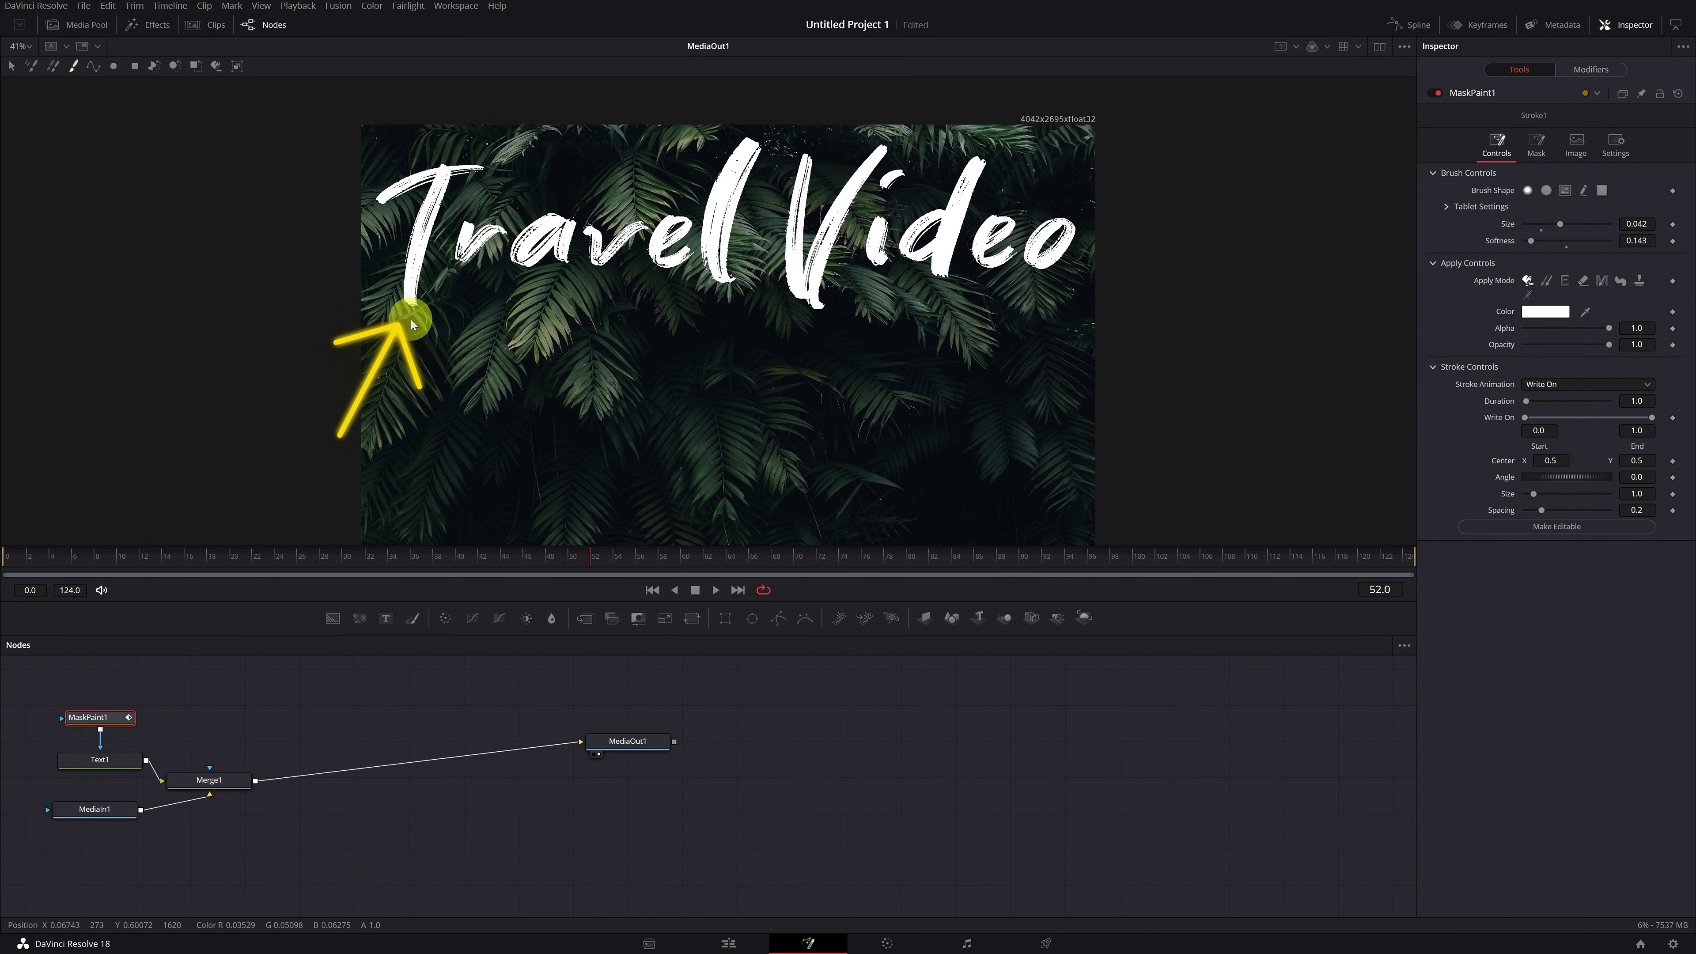
{"action": "scroll", "coordinate": [412, 326], "scroll_direction": "up", "scroll_amount": 5}
{"action": "left_click_drag", "start_coordinate": [615, 292], "coordinate": [382, 402]}
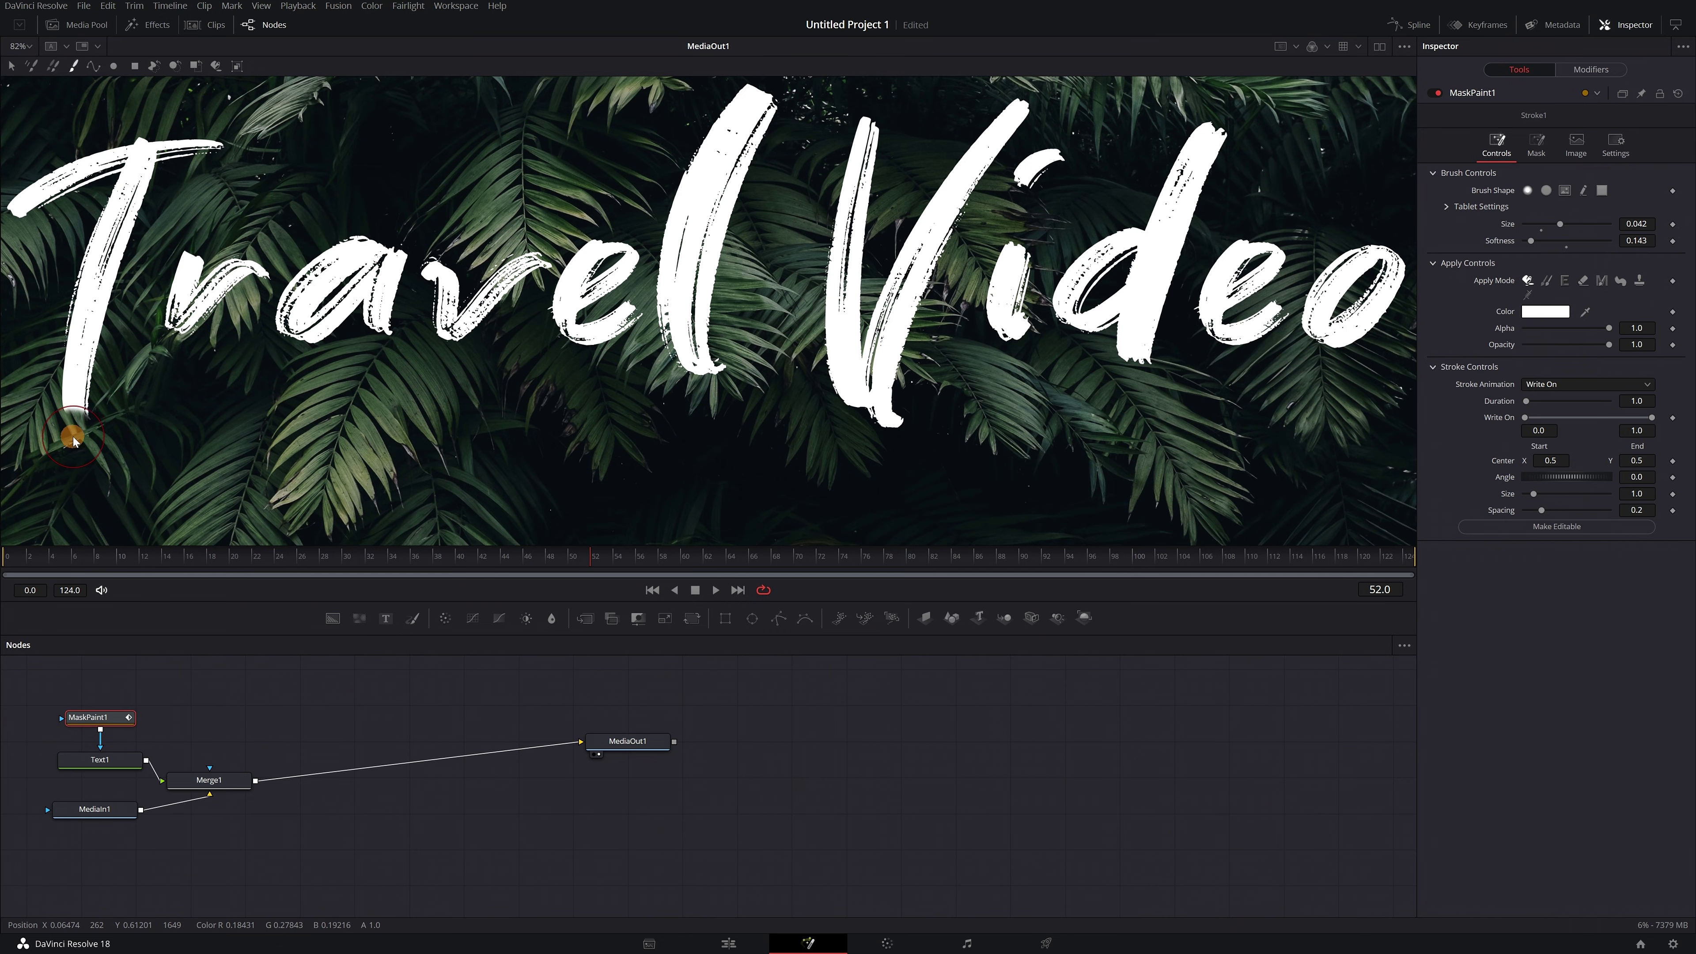
{"action": "mouse_move", "coordinate": [77, 377]}
{"action": "left_mouse_down"}
{"action": "mouse_move", "coordinate": [130, 199]}
{"action": "mouse_move", "coordinate": [244, 169]}
{"action": "mouse_move", "coordinate": [177, 152]}
{"action": "mouse_move", "coordinate": [50, 180]}
{"action": "mouse_move", "coordinate": [154, 188]}
{"action": "mouse_move", "coordinate": [185, 240]}
{"action": "mouse_move", "coordinate": [163, 290]}
{"action": "mouse_move", "coordinate": [177, 329]}
{"action": "mouse_move", "coordinate": [249, 276]}
{"action": "mouse_move", "coordinate": [237, 321]}
{"action": "mouse_move", "coordinate": [338, 252]}
{"action": "mouse_move", "coordinate": [345, 294]}
{"action": "mouse_move", "coordinate": [529, 269]}
{"action": "mouse_move", "coordinate": [761, 100]}
{"action": "mouse_move", "coordinate": [836, 364]}
{"action": "mouse_move", "coordinate": [1016, 263]}
{"action": "mouse_move", "coordinate": [1309, 340]}
{"action": "left_mouse_up"}
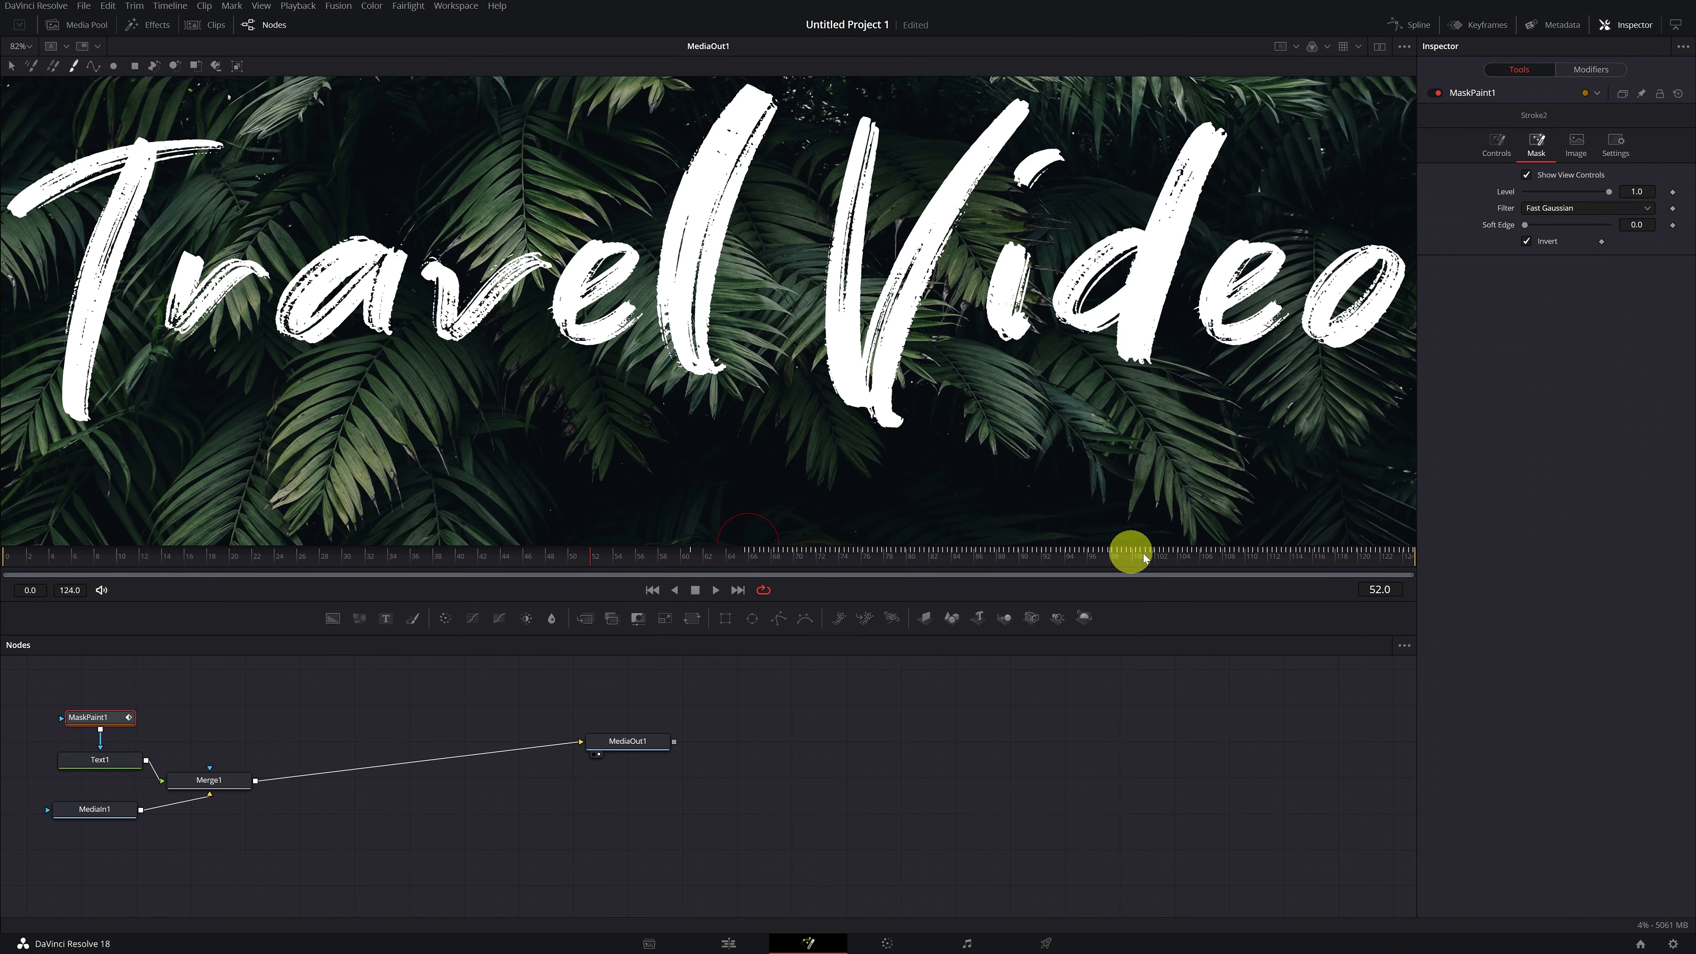
Step: Scrub through the painted stroke's animation and turn off the mask inversion so that the stroke reveals the title
{"action": "left_click", "coordinate": [745, 560]}
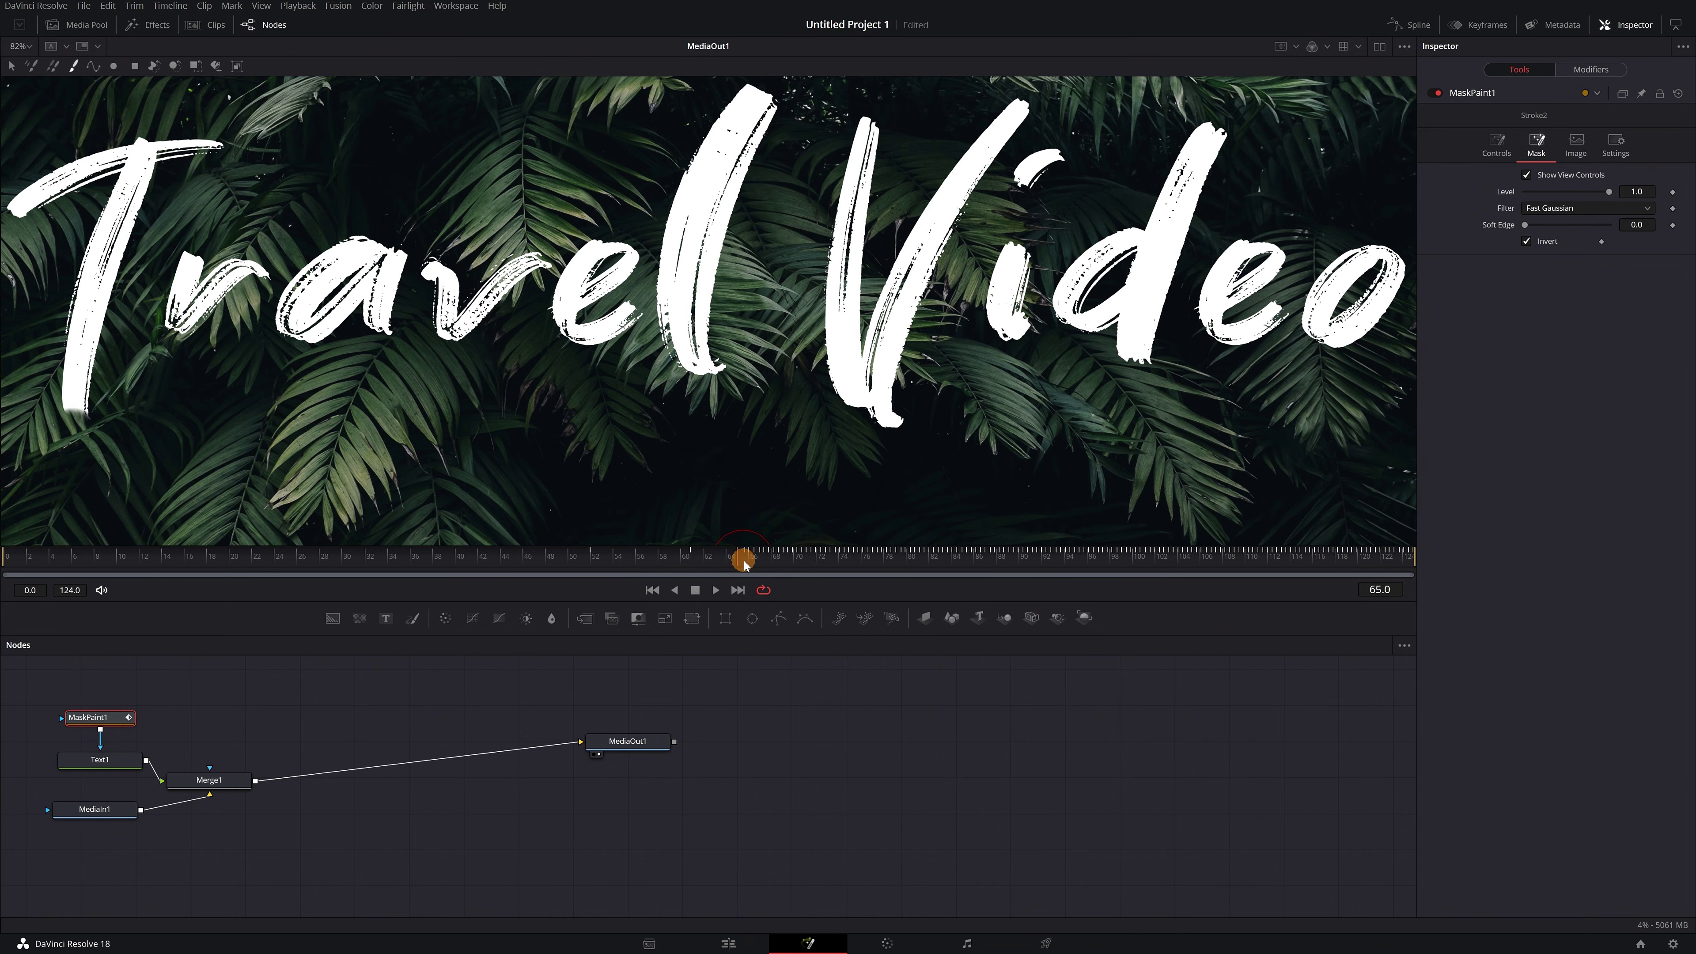
{"action": "left_click_drag", "start_coordinate": [745, 563], "coordinate": [1392, 558]}
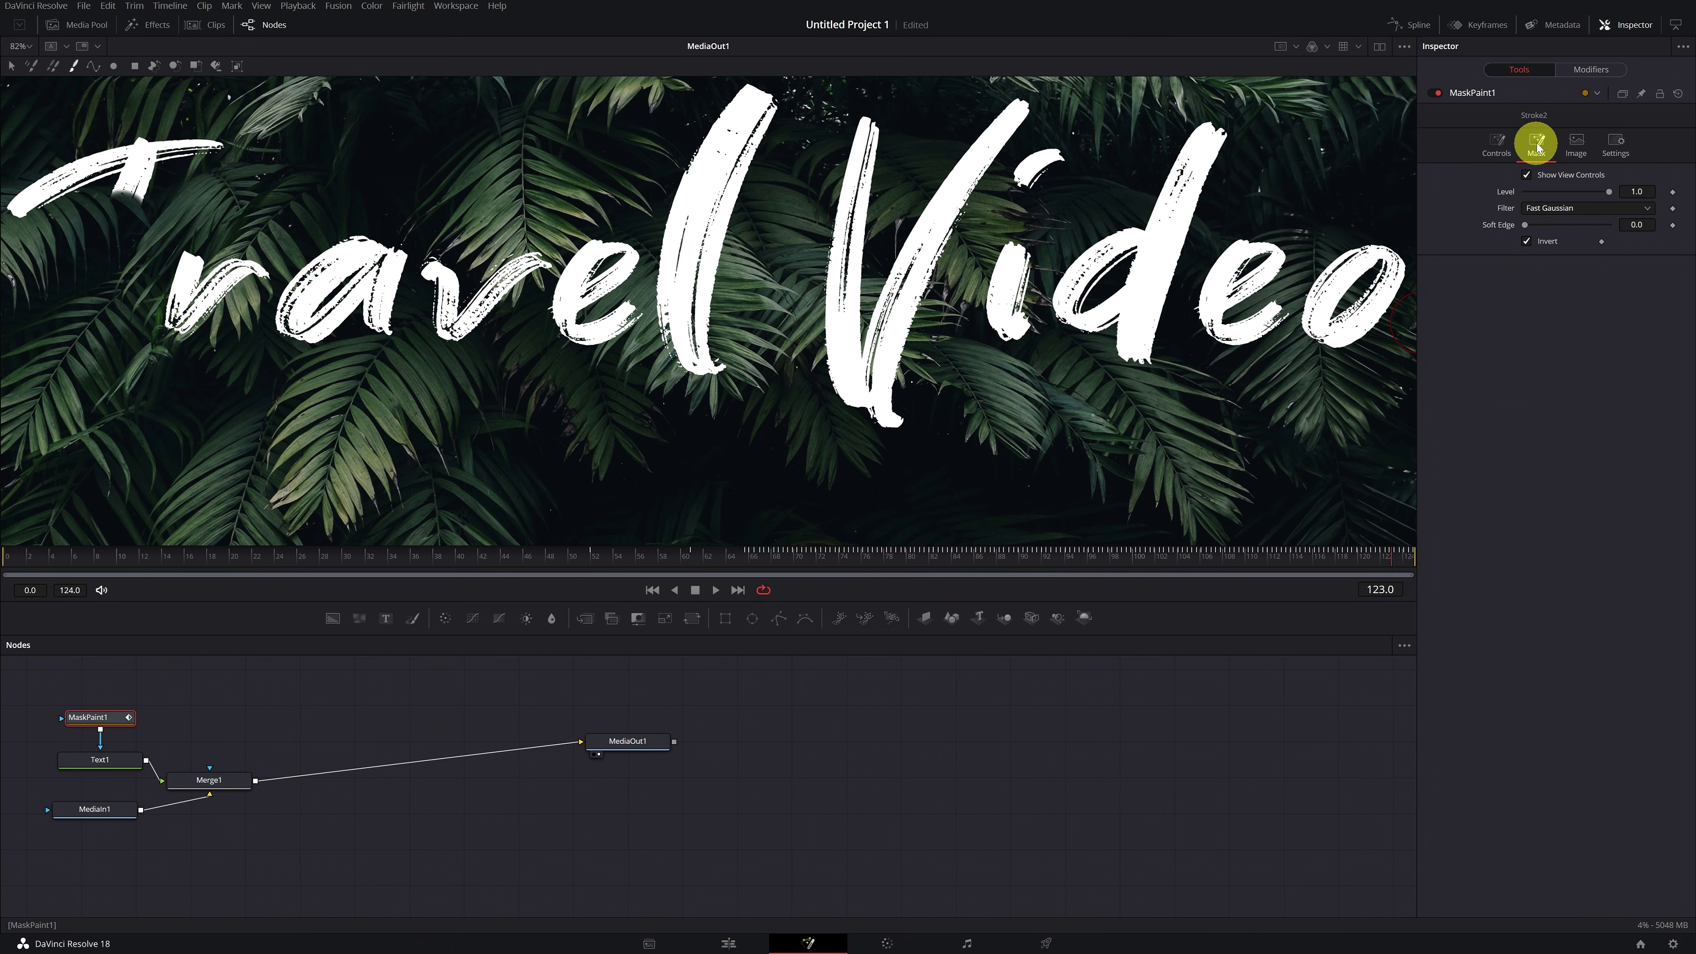
{"action": "left_click", "coordinate": [1527, 242]}
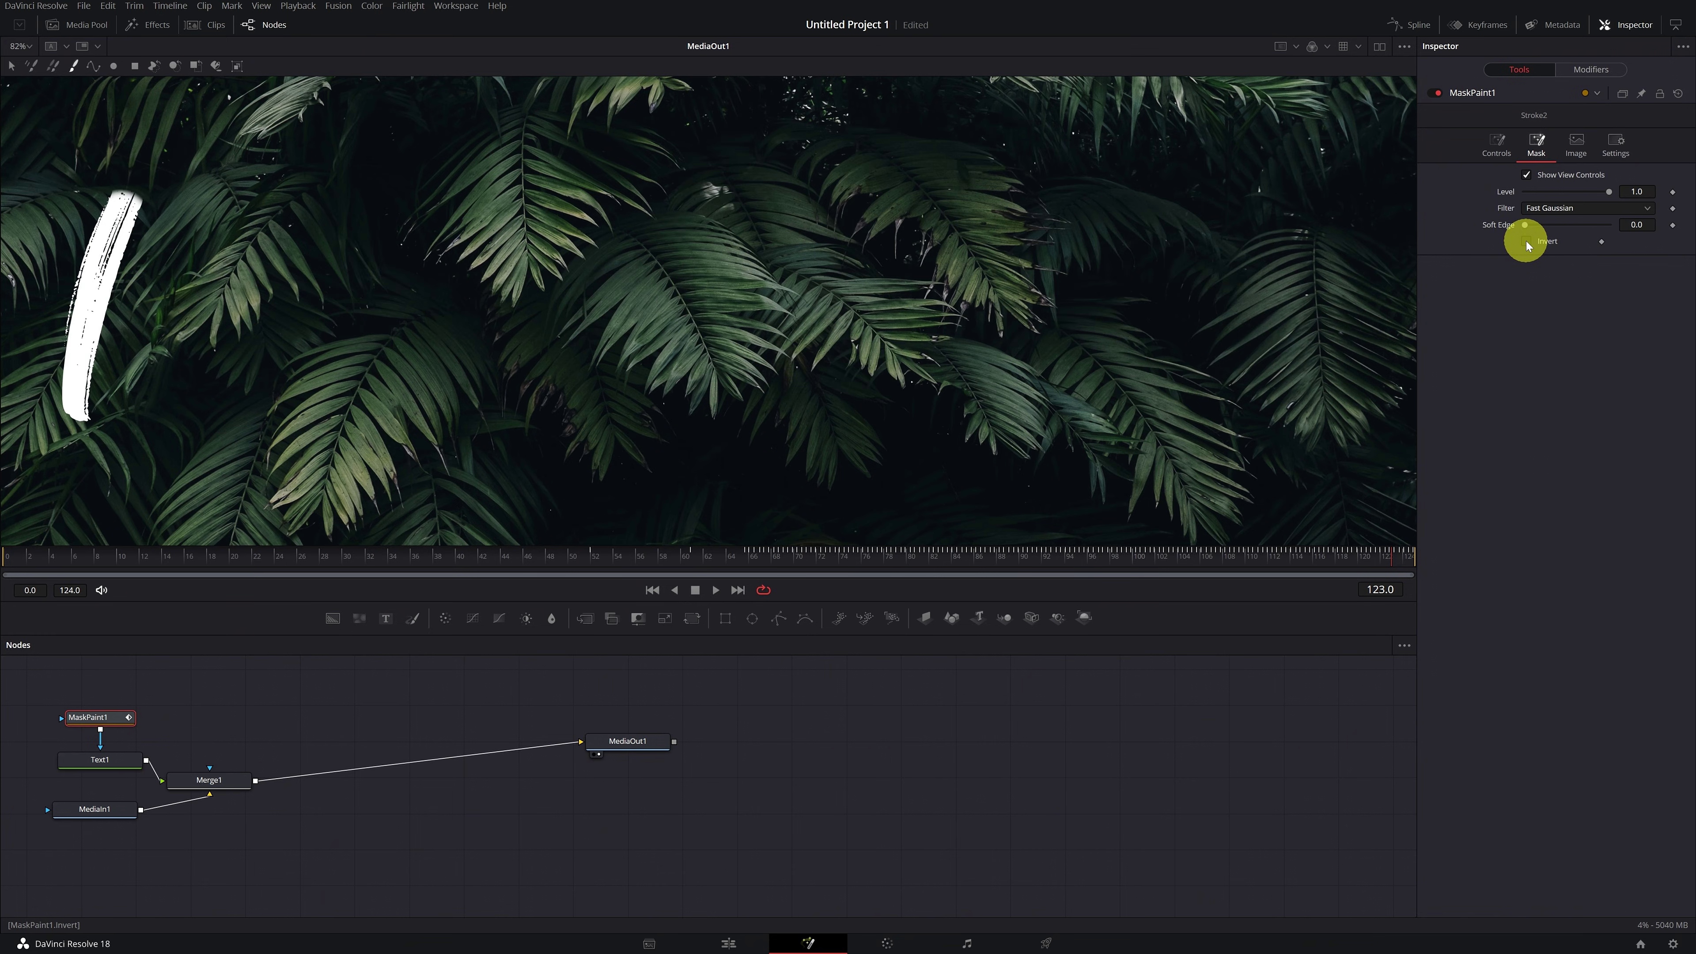
{"action": "mouse_move", "coordinate": [728, 561]}
{"action": "left_mouse_down"}
{"action": "mouse_move", "coordinate": [1450, 553]}
{"action": "mouse_move", "coordinate": [1080, 552]}
{"action": "mouse_move", "coordinate": [1392, 554]}
{"action": "left_mouse_up"}
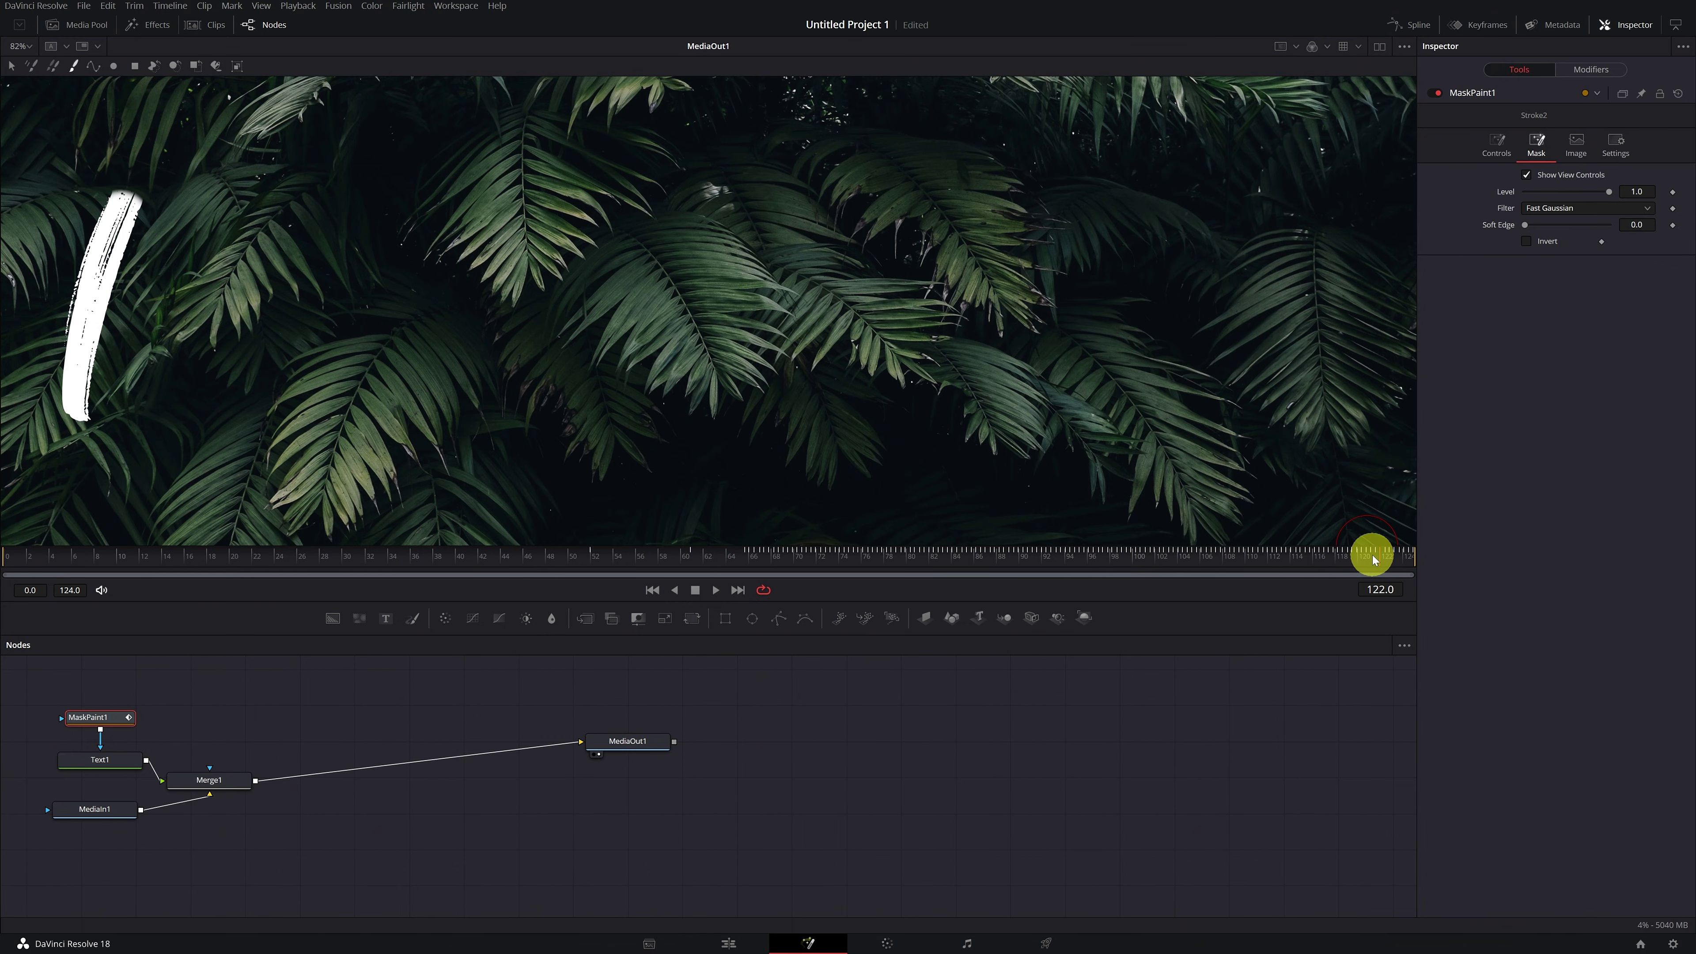
Step: Show Stroke1's End keyframes under MaskPaint1 and time-stretch all of them to finish at the playhead on frame 122
{"action": "left_click", "coordinate": [1482, 28]}
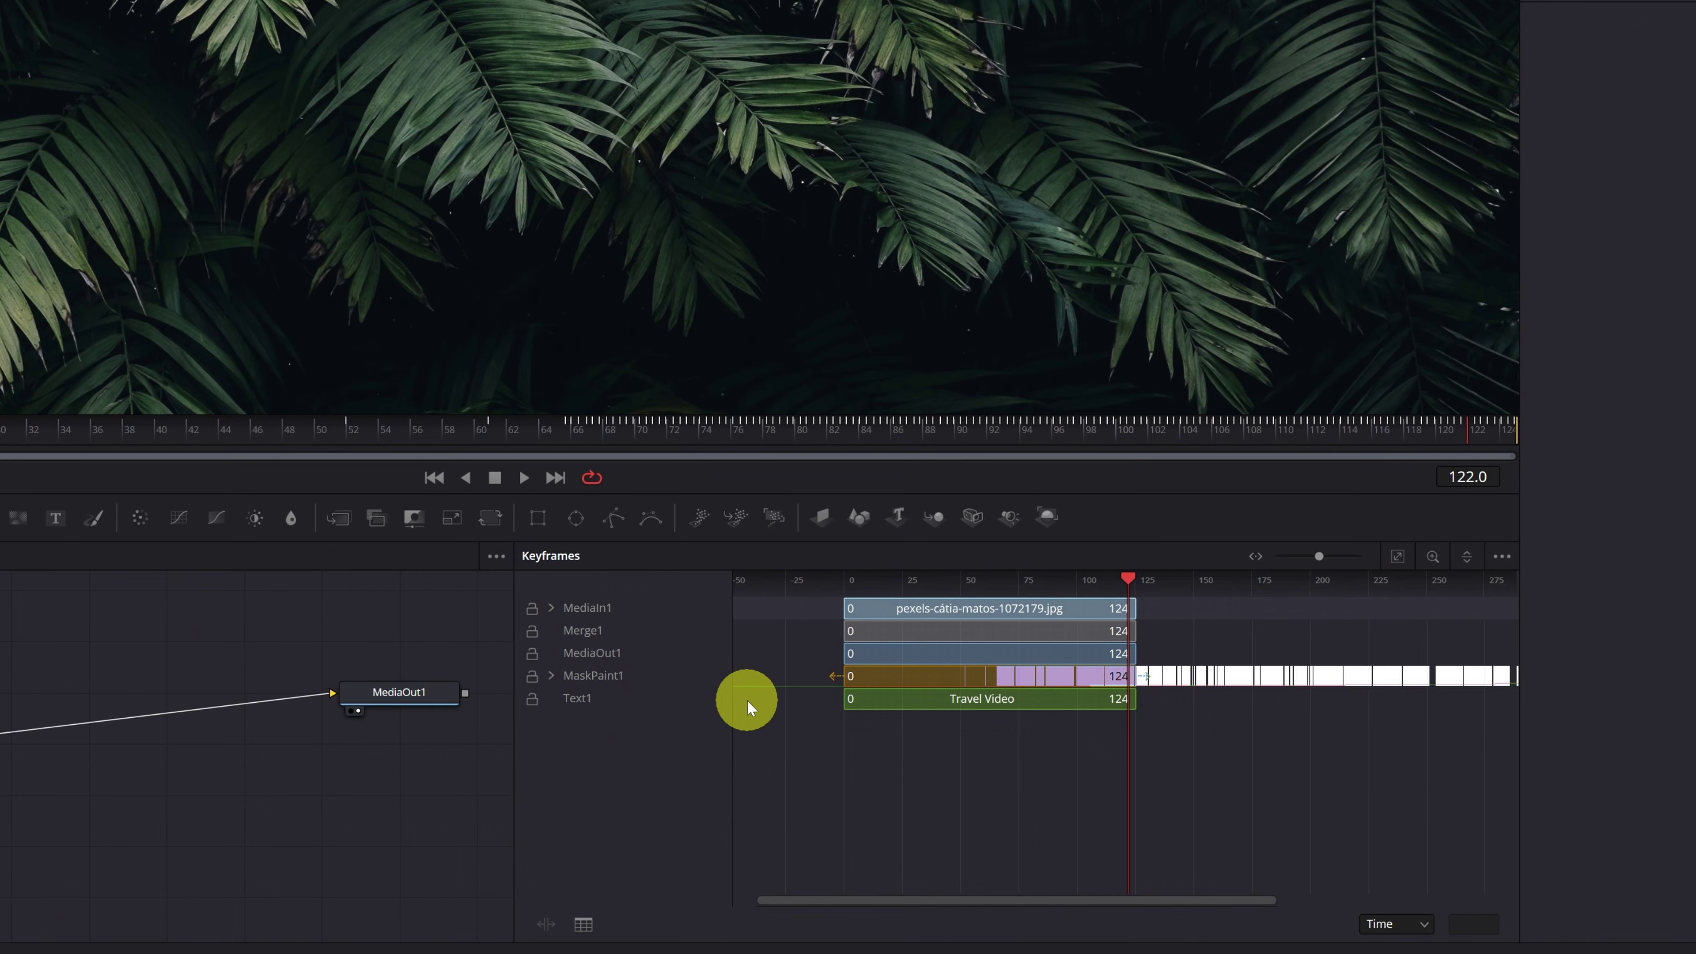
{"action": "left_click", "coordinate": [551, 675]}
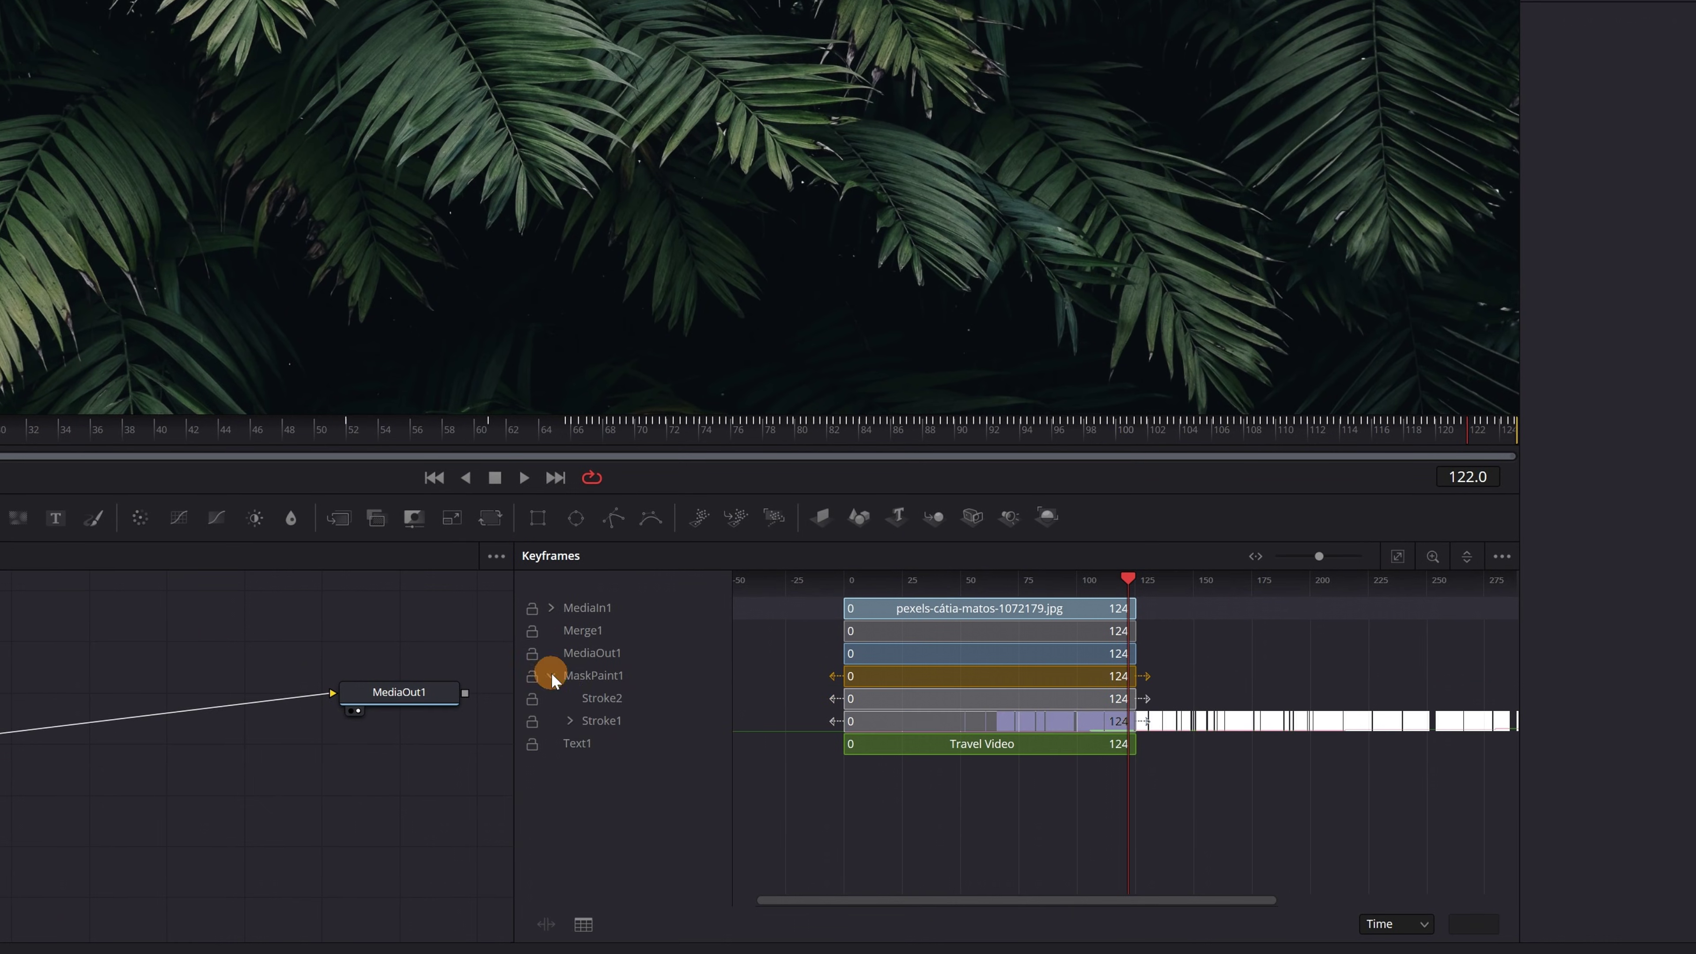
{"action": "left_click", "coordinate": [571, 722]}
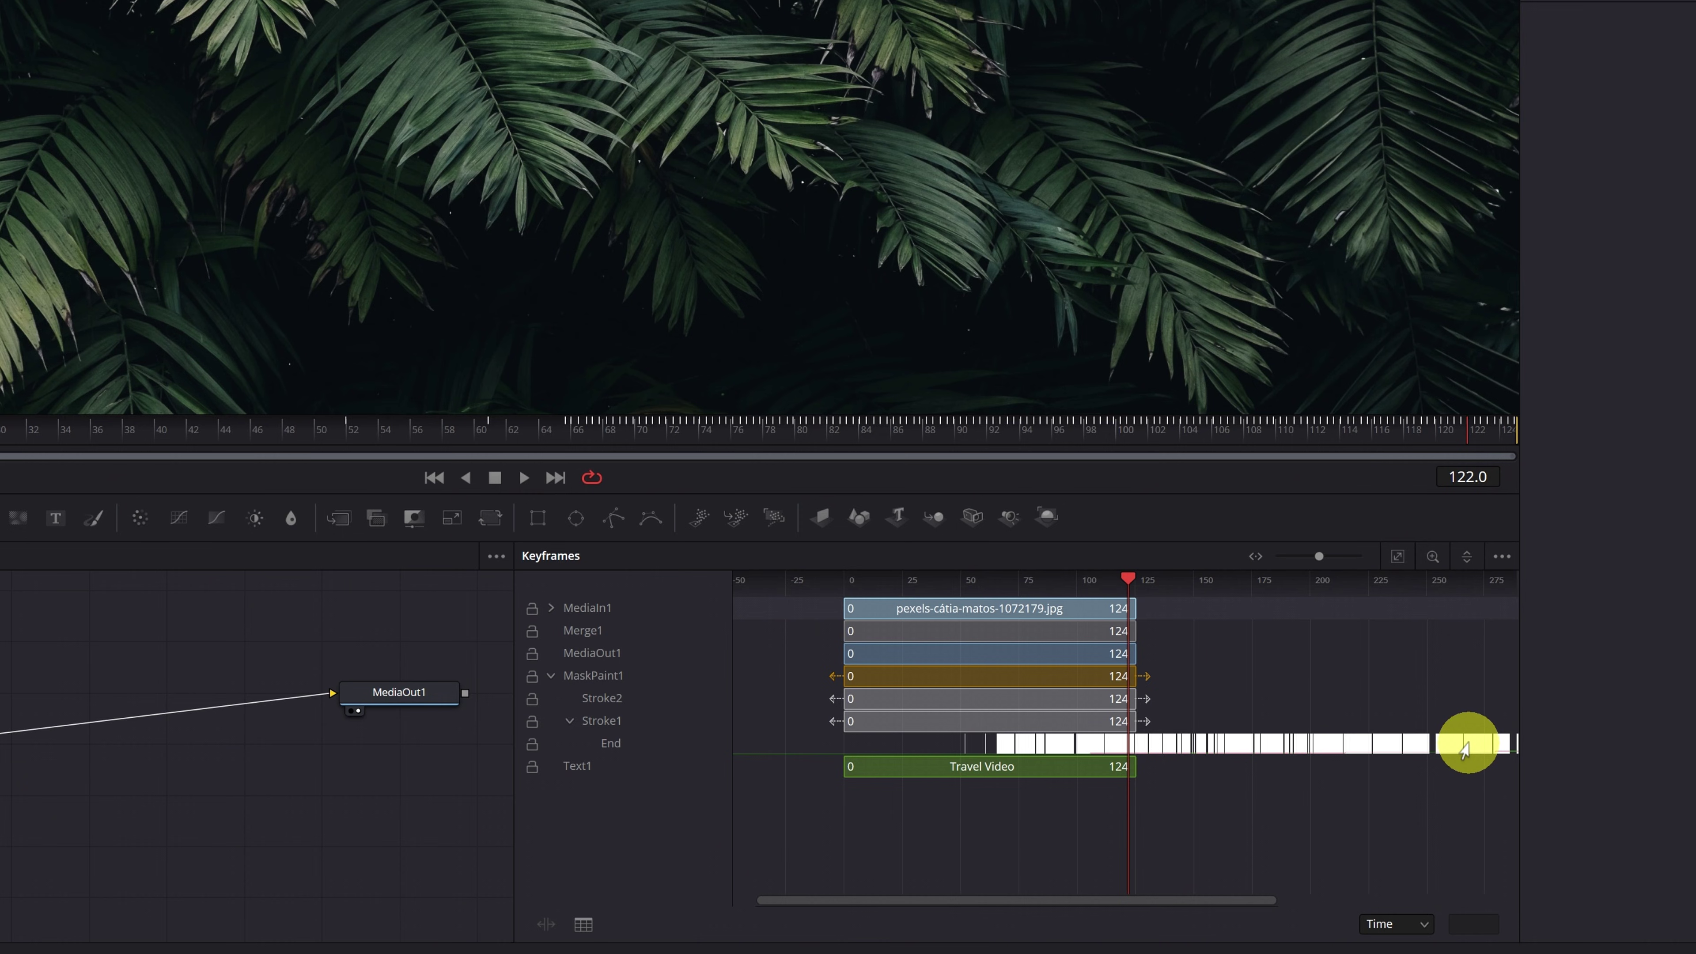
{"action": "left_click_drag", "start_coordinate": [1324, 557], "coordinate": [1277, 565]}
{"action": "left_click_drag", "start_coordinate": [1295, 747], "coordinate": [1099, 746]}
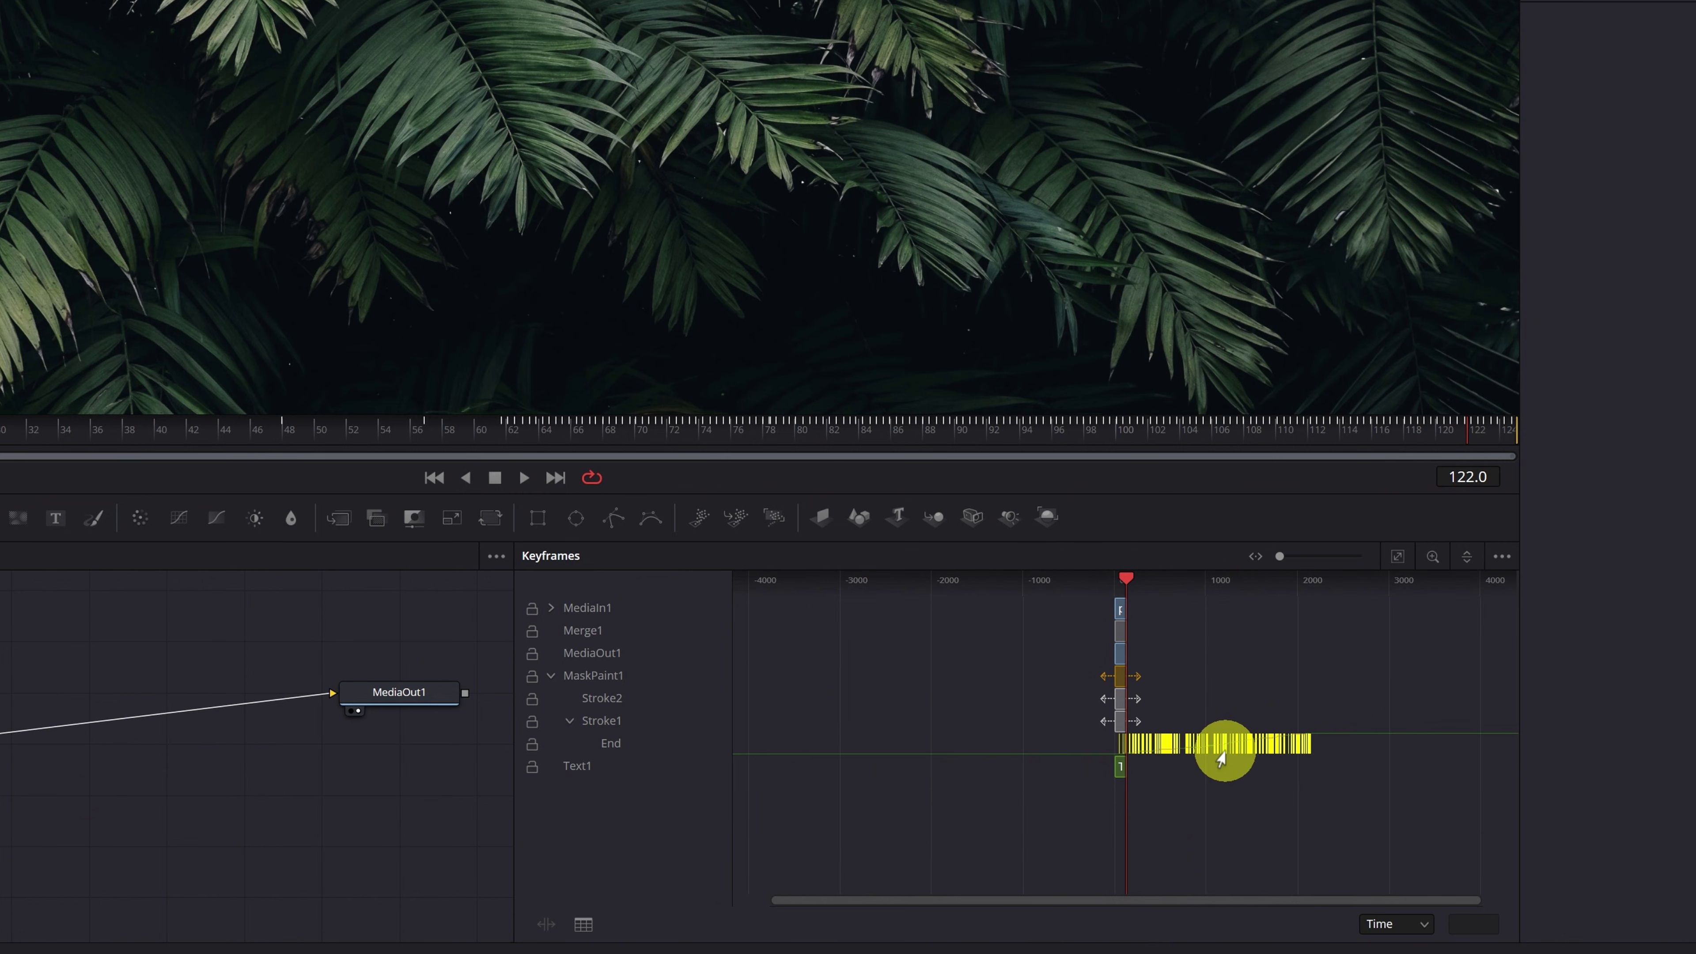
{"action": "right_click", "coordinate": [1226, 755]}
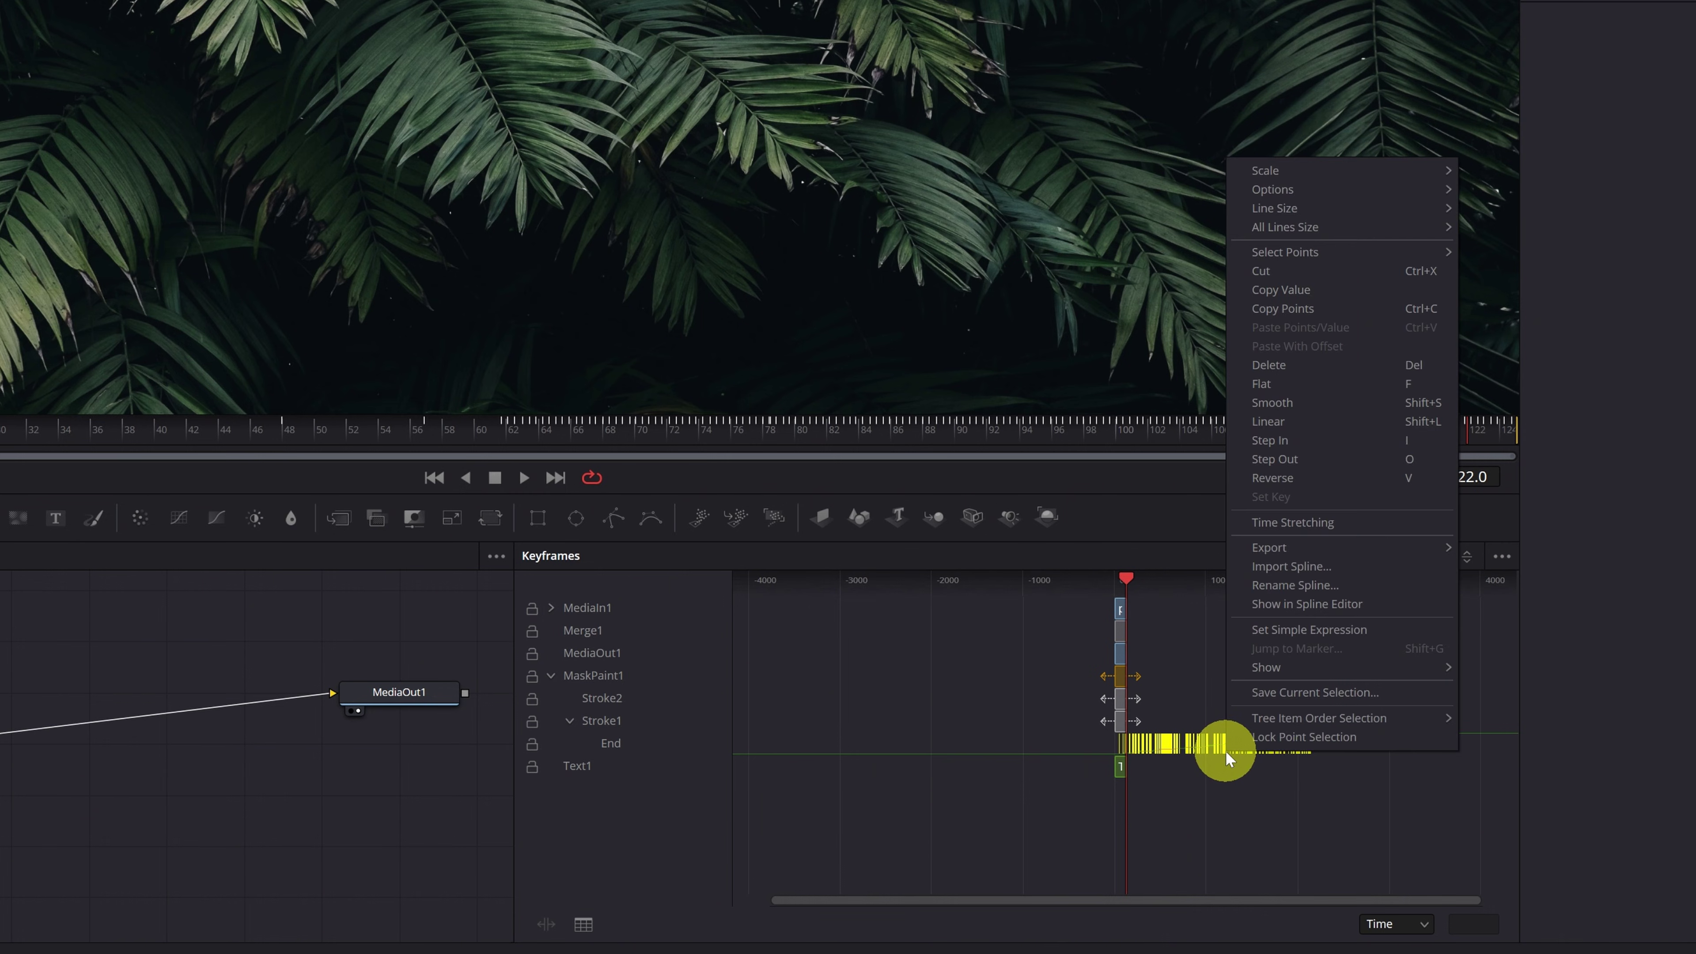
{"action": "left_click", "coordinate": [1329, 525]}
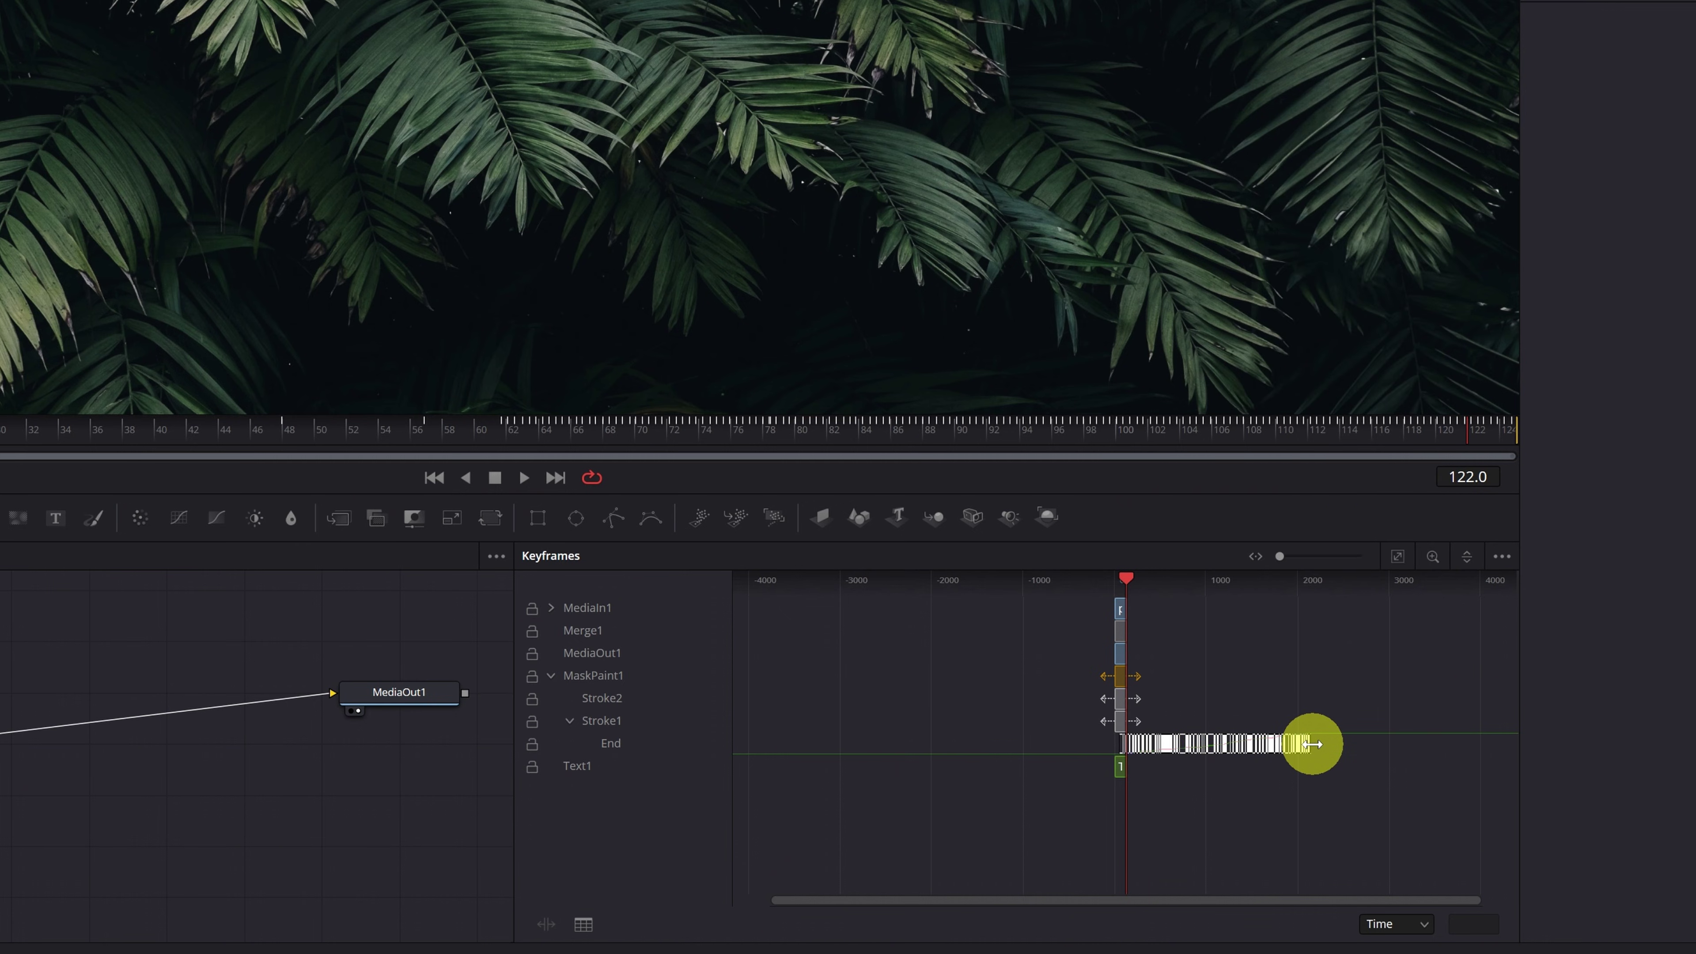
{"action": "left_click_drag", "start_coordinate": [1311, 744], "coordinate": [1127, 743]}
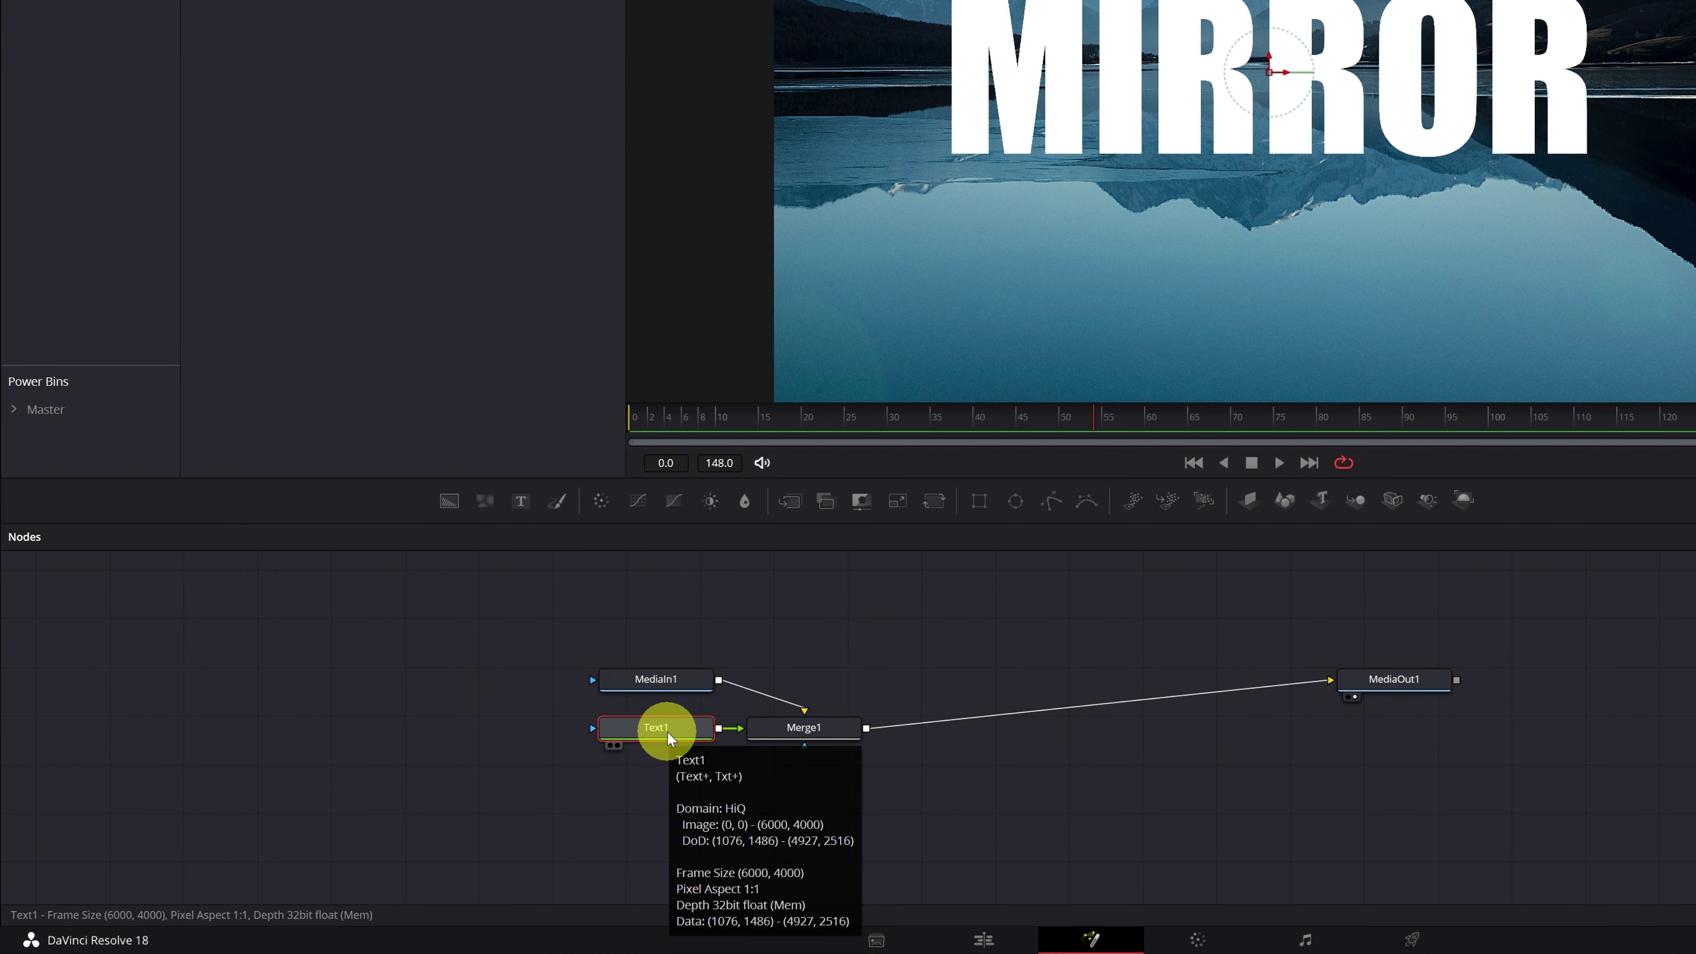
Step: Duplicate the "MIRROR" Text1 node and place the copy above Merge1
{"action": "right_click", "coordinate": [666, 730]}
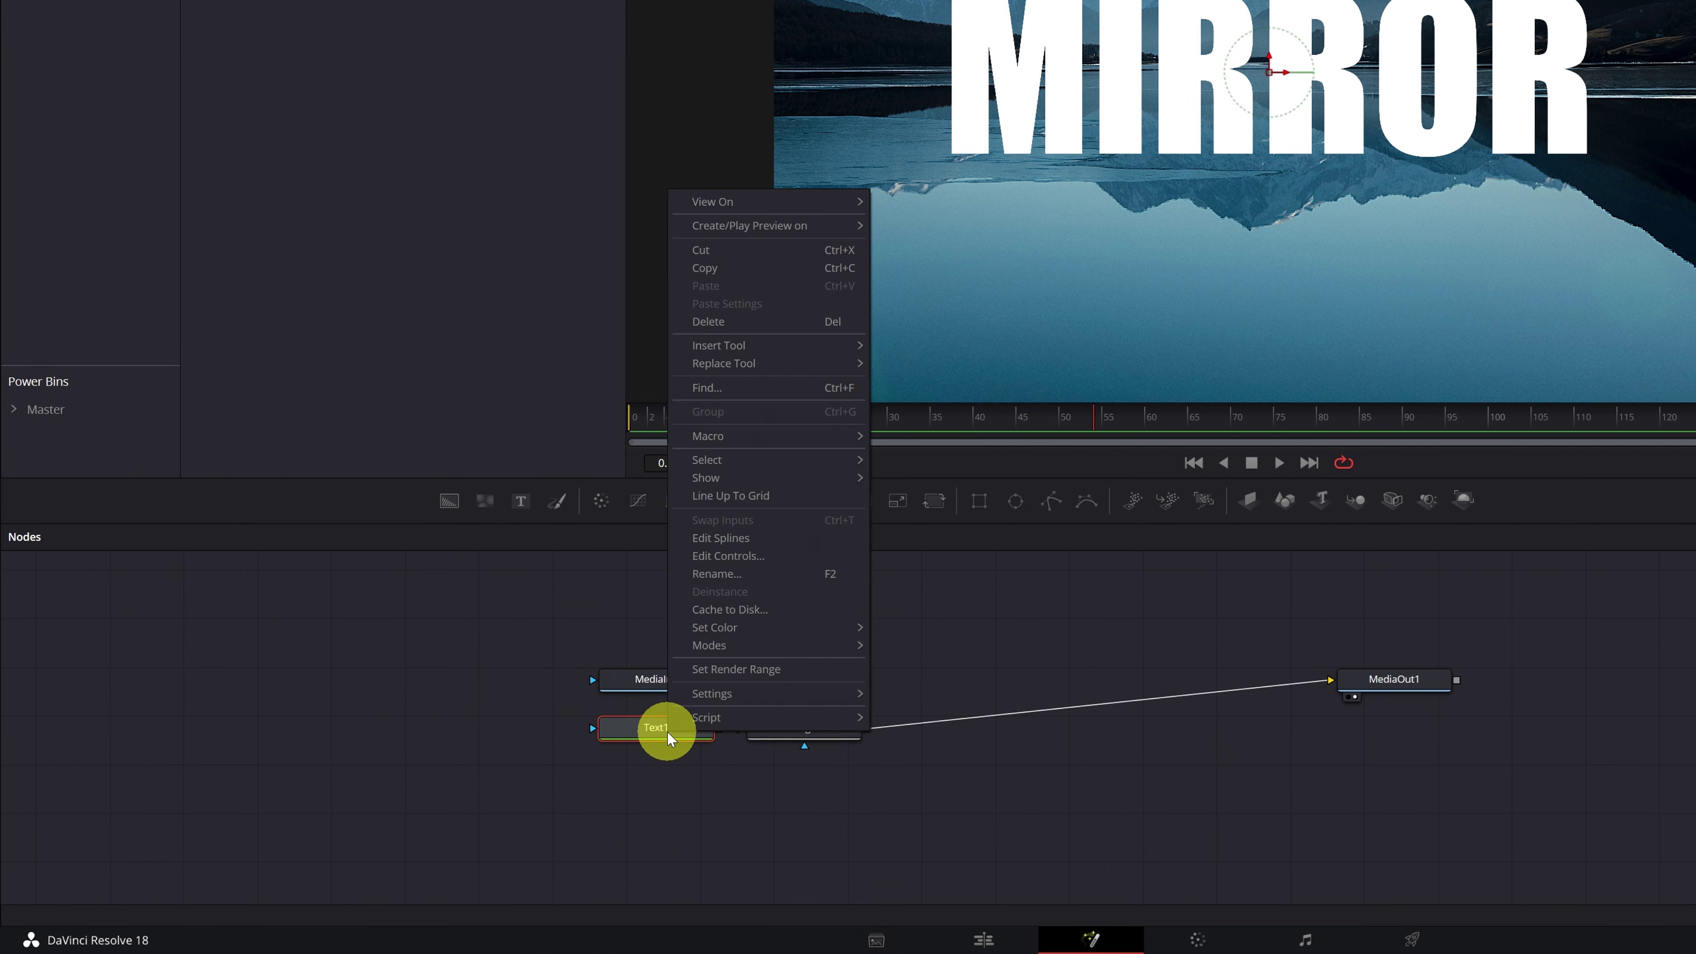
{"action": "left_click", "coordinate": [729, 271]}
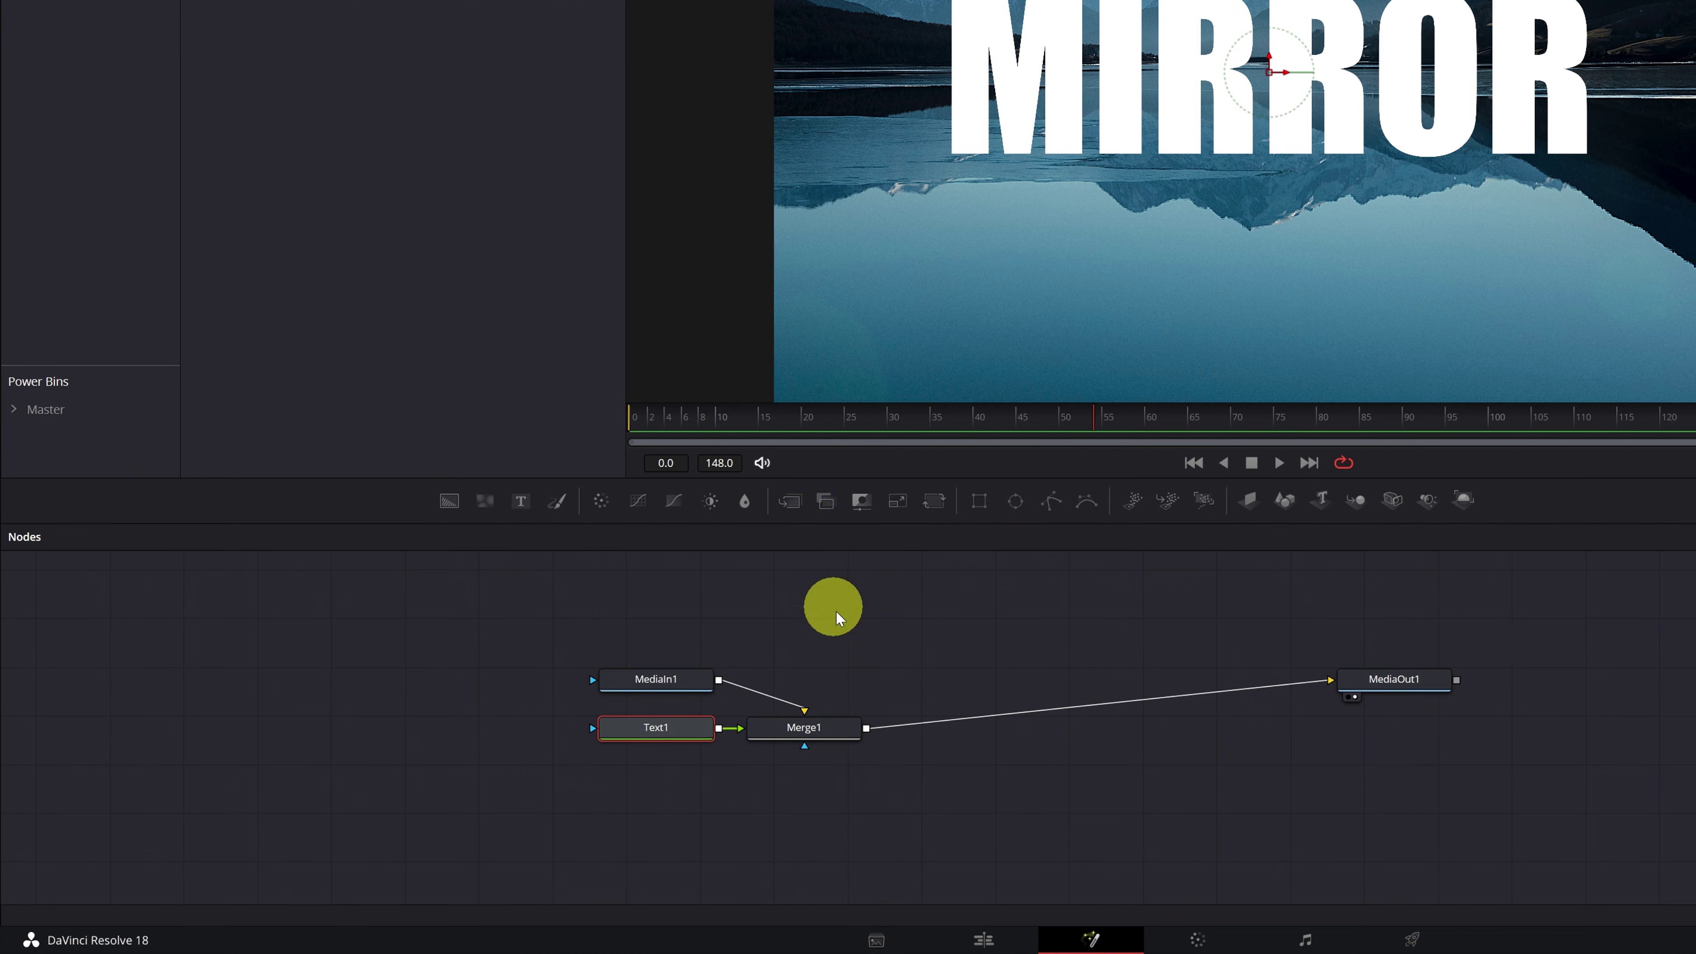
{"action": "right_click", "coordinate": [840, 618]}
{"action": "left_click", "coordinate": [902, 901]}
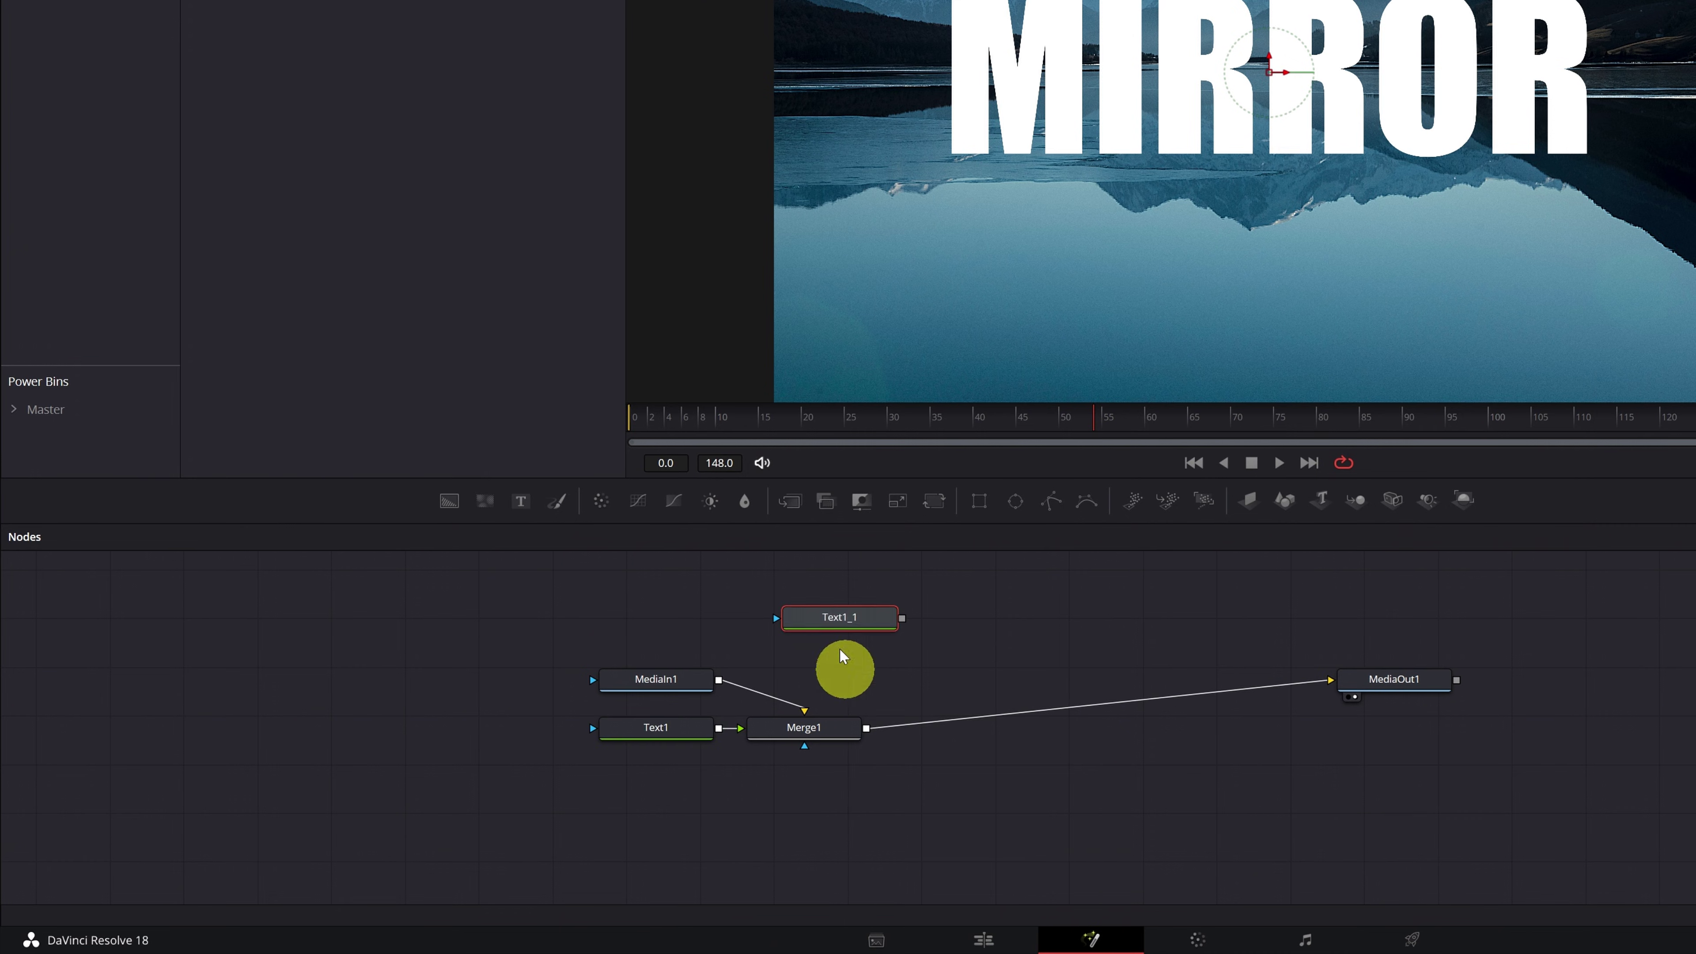
{"action": "mouse_move", "coordinate": [836, 615]}
{"action": "left_mouse_down"}
{"action": "mouse_move", "coordinate": [856, 644]}
{"action": "mouse_move", "coordinate": [854, 626]}
{"action": "left_mouse_up"}
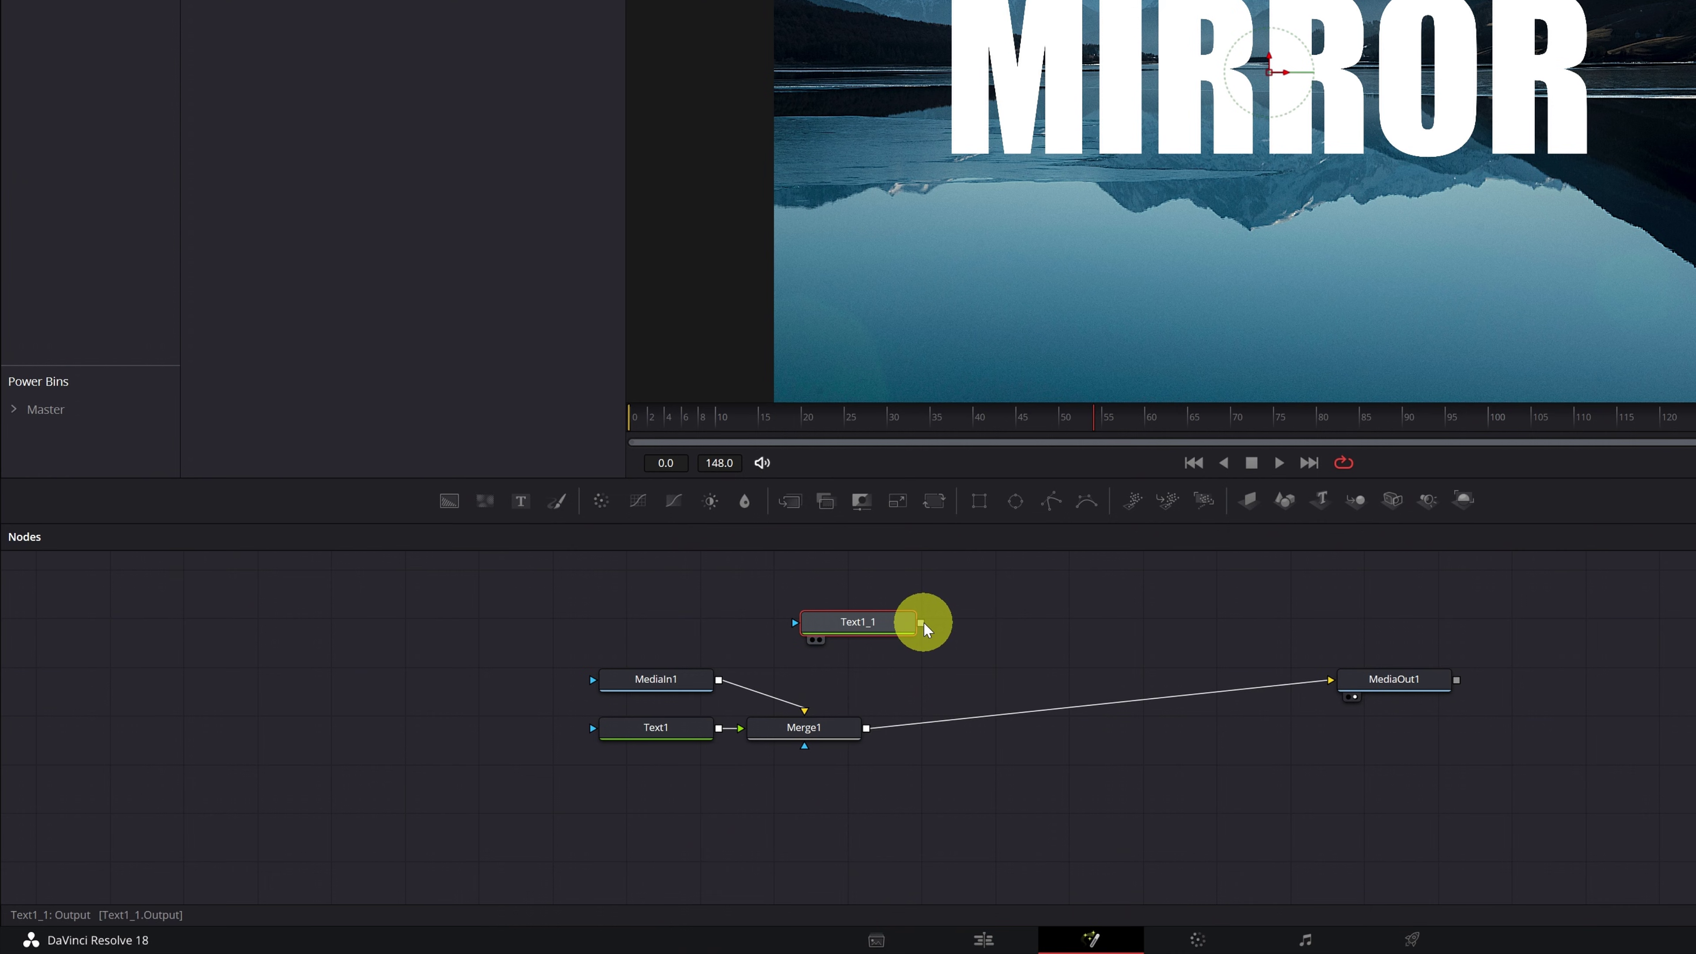
Step: Merge the duplicated text node over Merge1's output and flip it vertically in the new merge node
{"action": "left_click_drag", "start_coordinate": [921, 622], "coordinate": [868, 725]}
{"action": "left_click_drag", "start_coordinate": [859, 622], "coordinate": [950, 635]}
{"action": "left_click", "coordinate": [959, 727]}
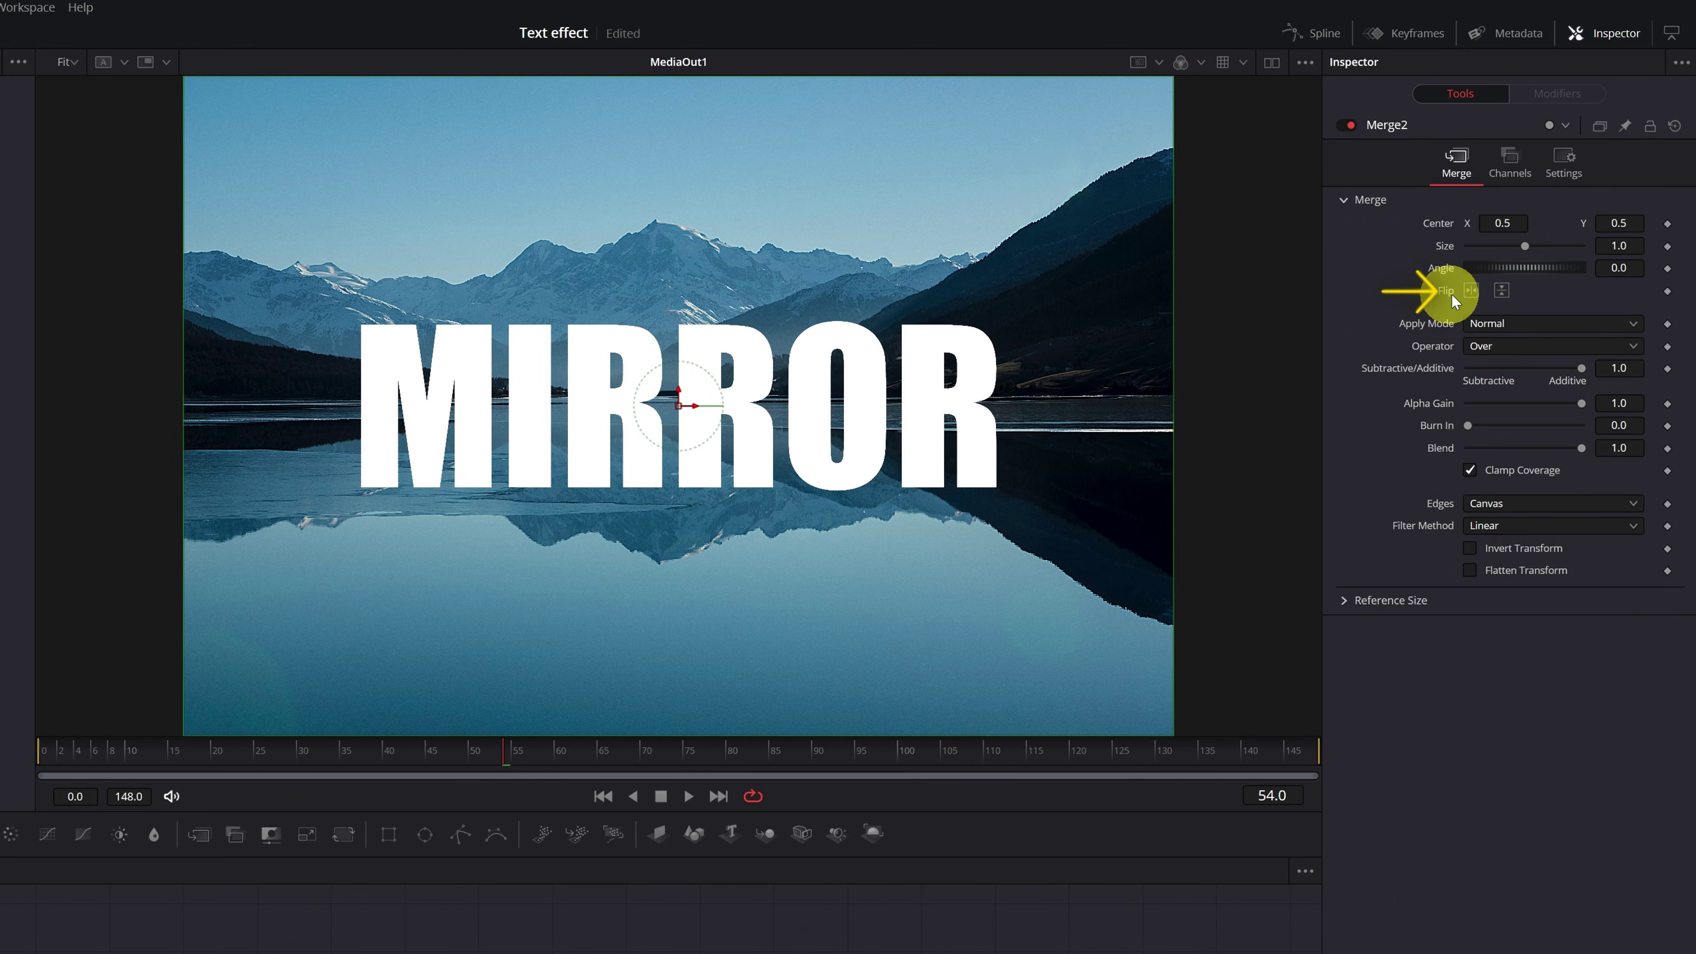
{"action": "left_click", "coordinate": [1502, 291]}
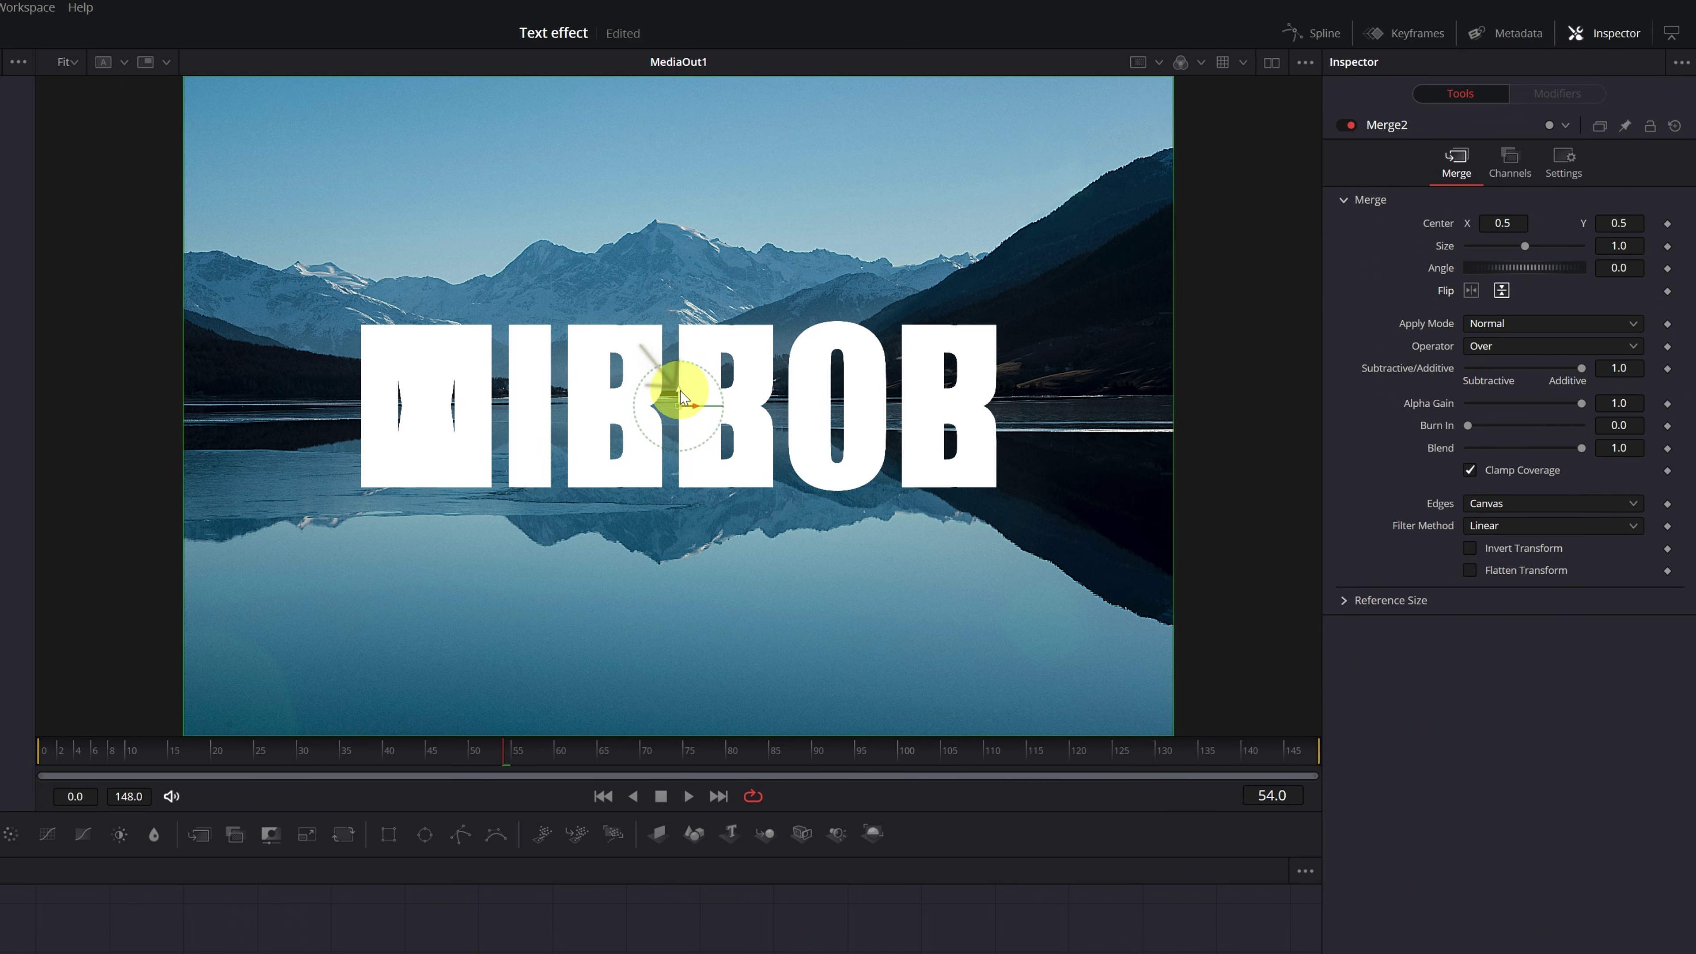
Step: Move the flipped text directly beneath the original, to about Y 0.253 in Merge2, and lower the merge's blend to about 0.606
{"action": "left_click_drag", "start_coordinate": [683, 396], "coordinate": [663, 558]}
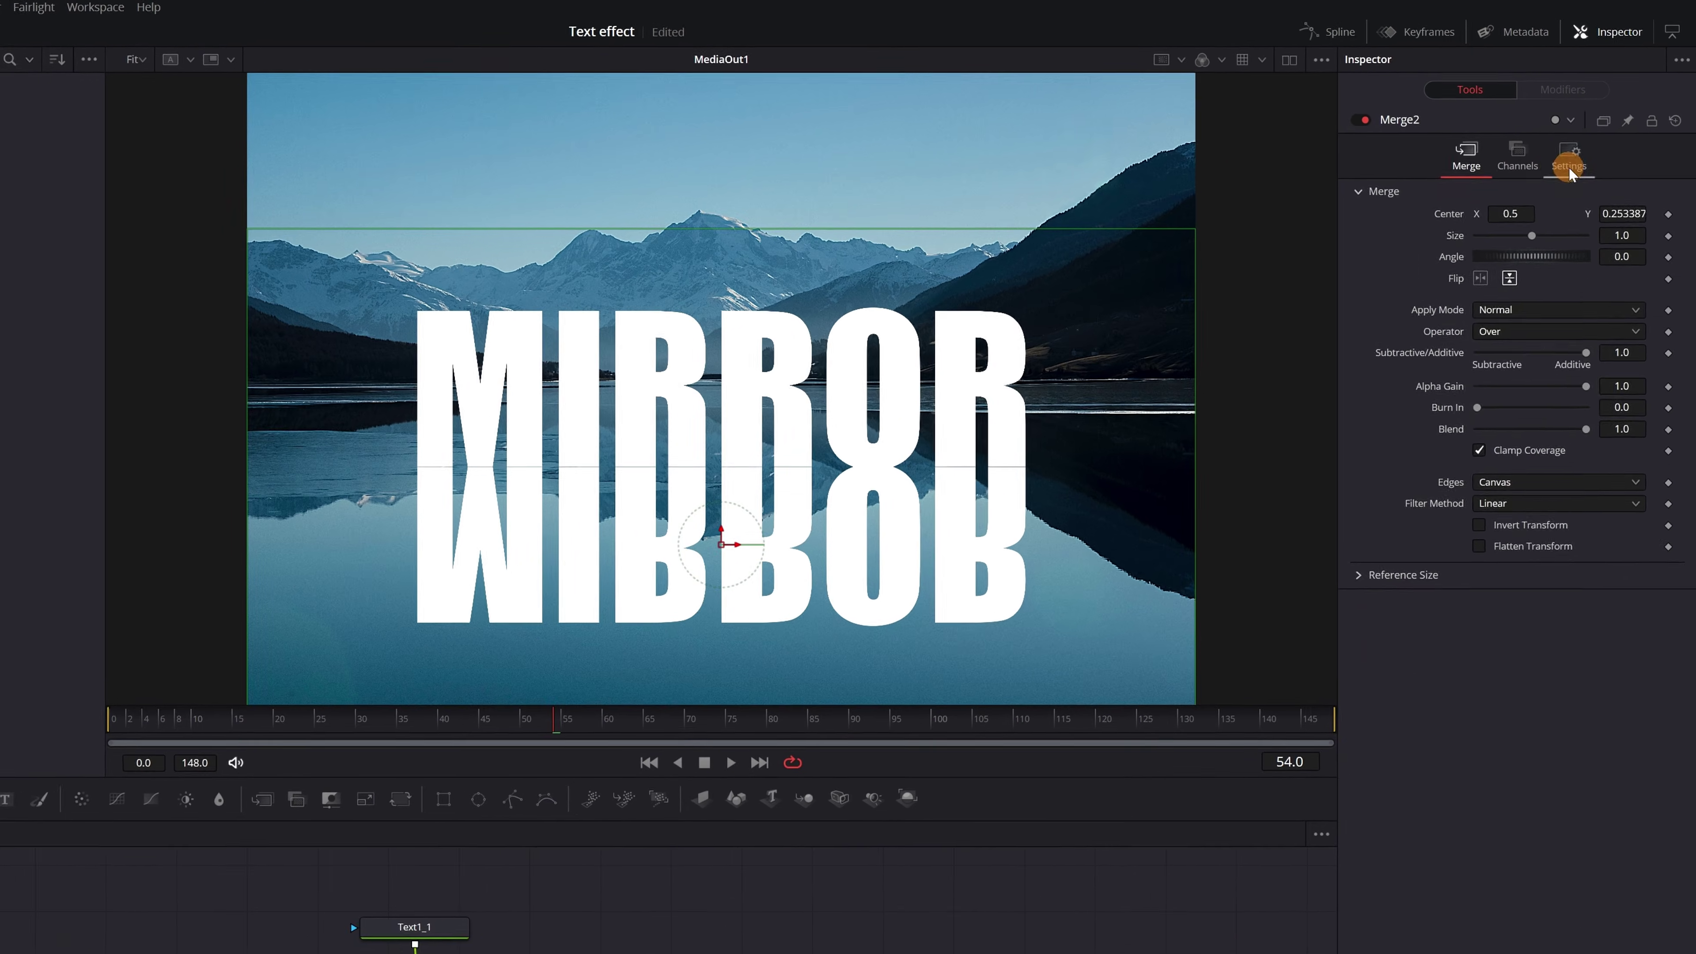
{"action": "left_click", "coordinate": [1589, 132]}
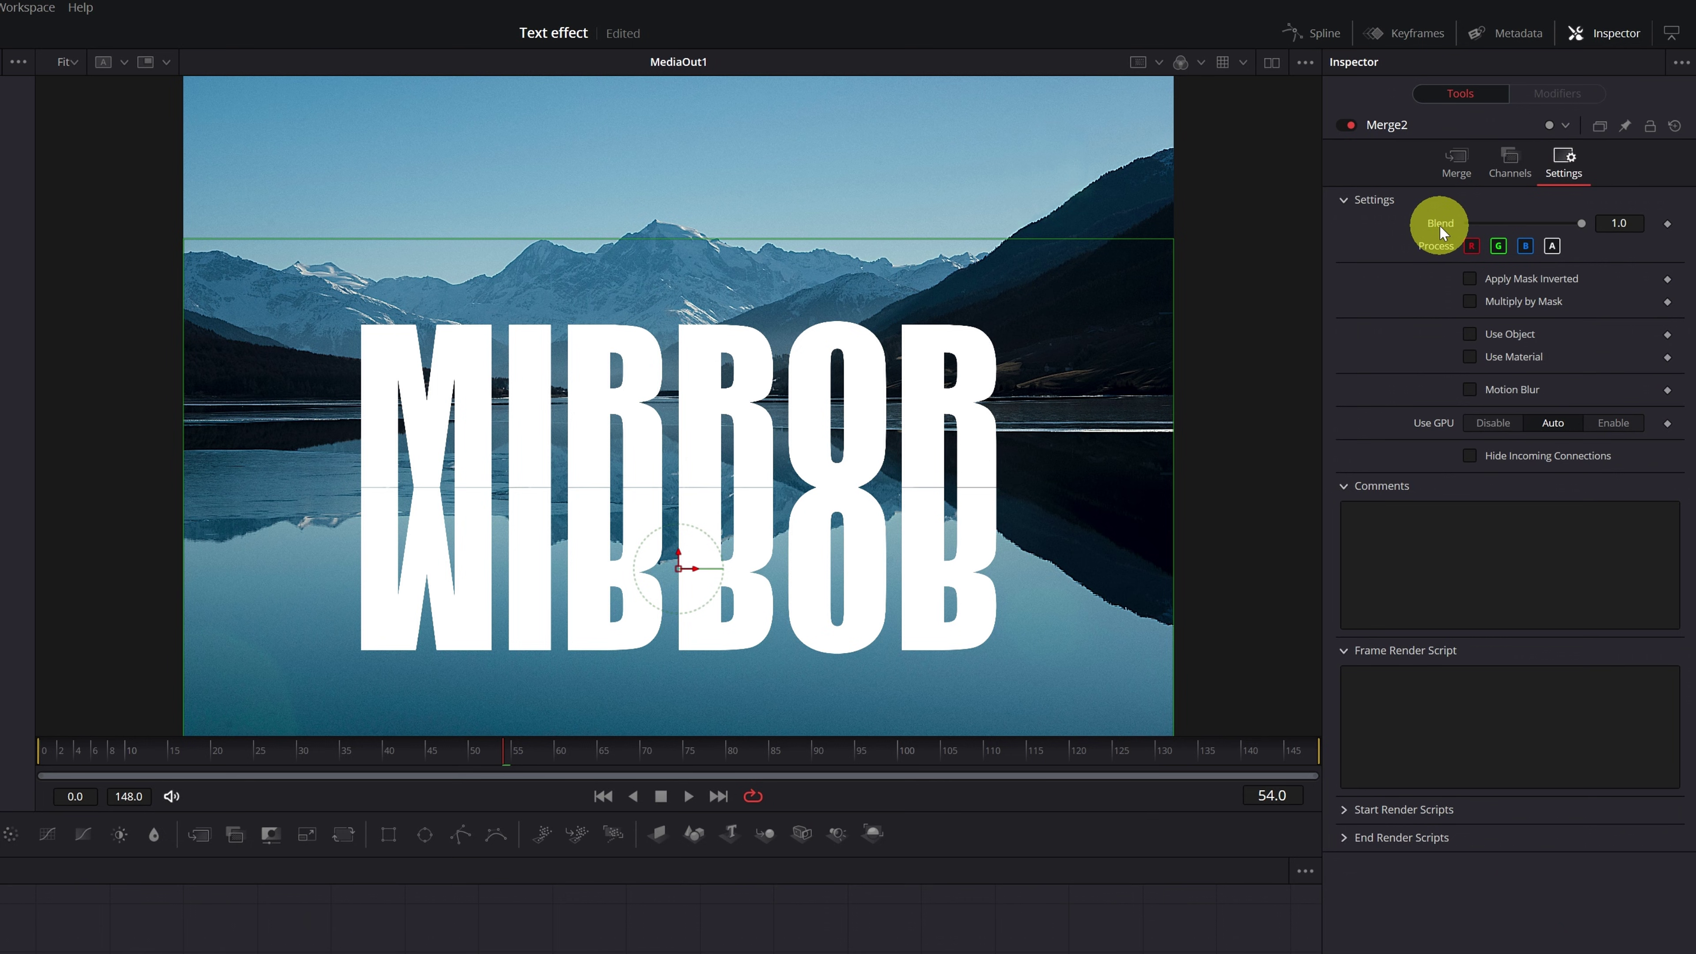
{"action": "mouse_move", "coordinate": [1560, 223]}
{"action": "left_mouse_down"}
{"action": "mouse_move", "coordinate": [1578, 223]}
{"action": "mouse_move", "coordinate": [1535, 234]}
{"action": "left_mouse_up"}
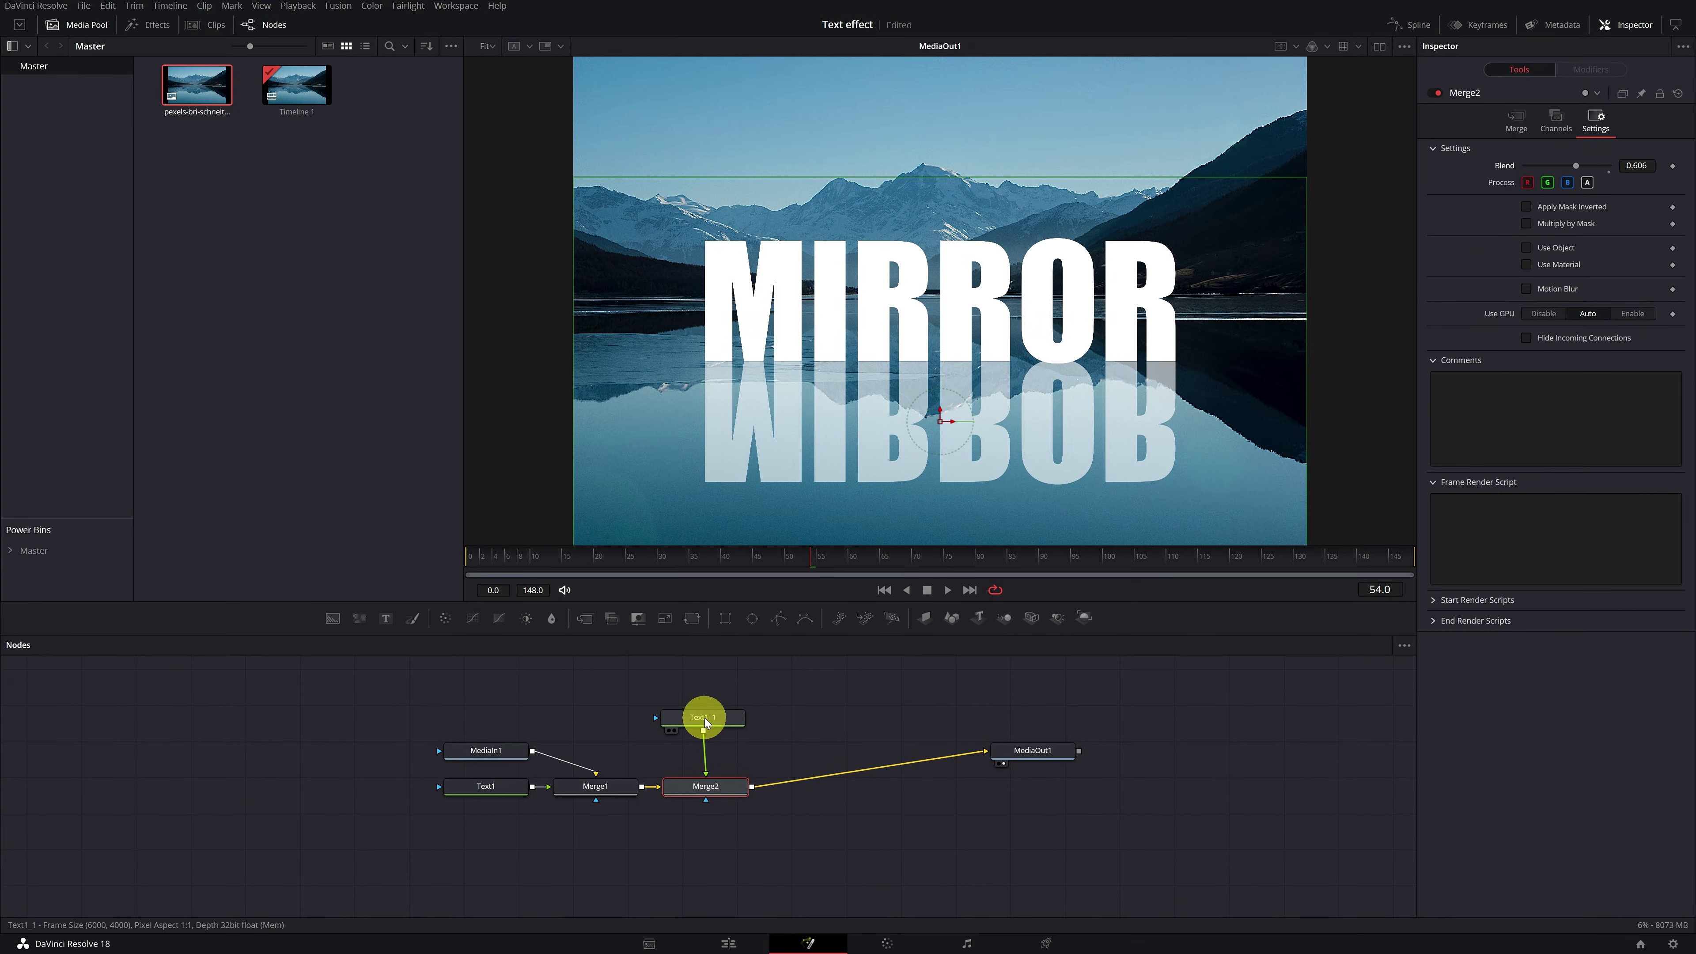
Step: Slant the reflected text by setting the X shear of Text1_1 to 0.22
{"action": "left_click", "coordinate": [707, 723]}
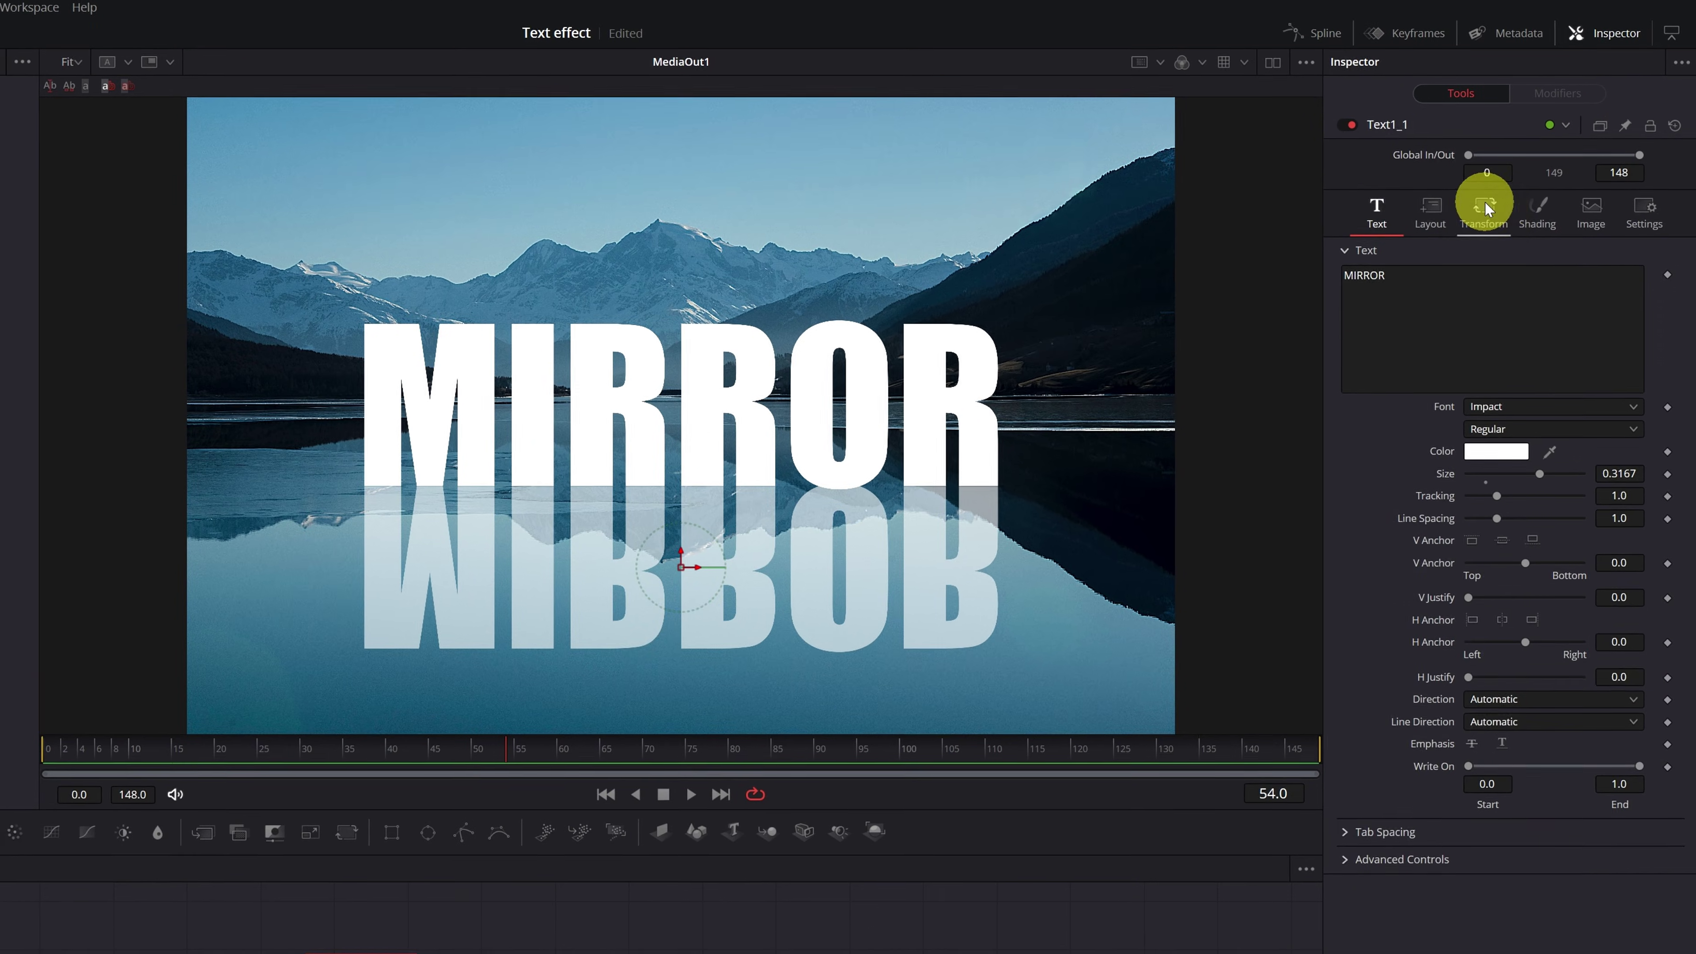
{"action": "left_click", "coordinate": [1484, 207]}
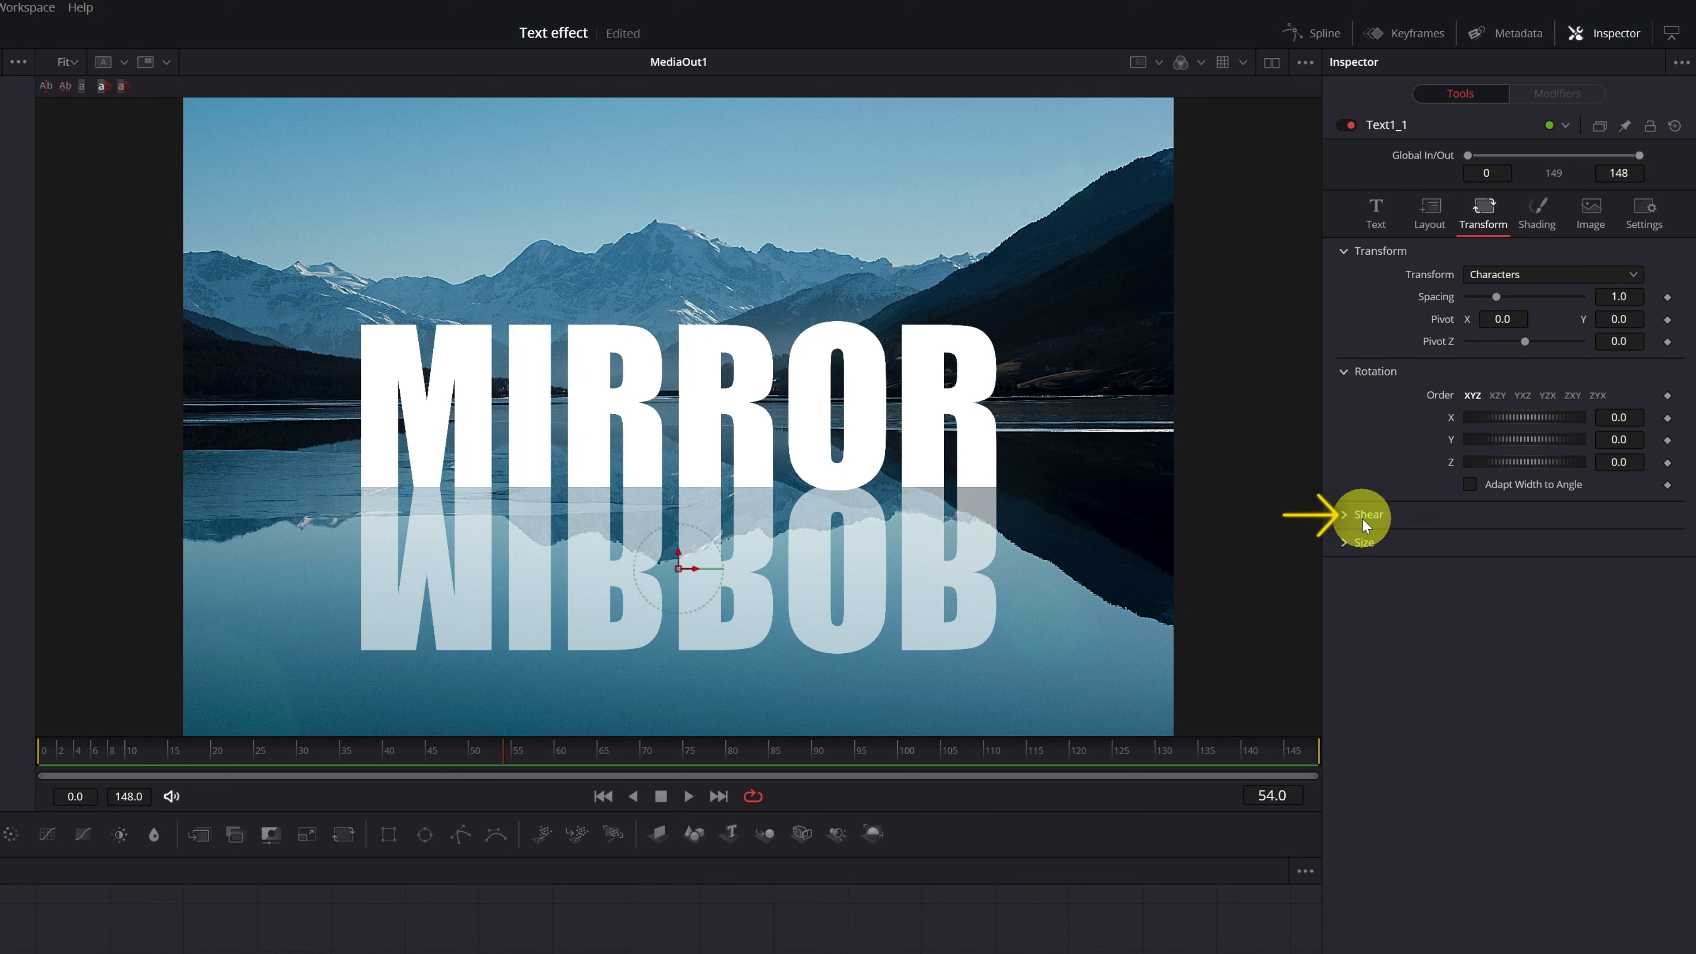
{"action": "left_click", "coordinate": [1344, 515]}
{"action": "mouse_move", "coordinate": [1525, 538]}
{"action": "left_mouse_down"}
{"action": "mouse_move", "coordinate": [1491, 534]}
{"action": "mouse_move", "coordinate": [1537, 535]}
{"action": "left_mouse_up"}
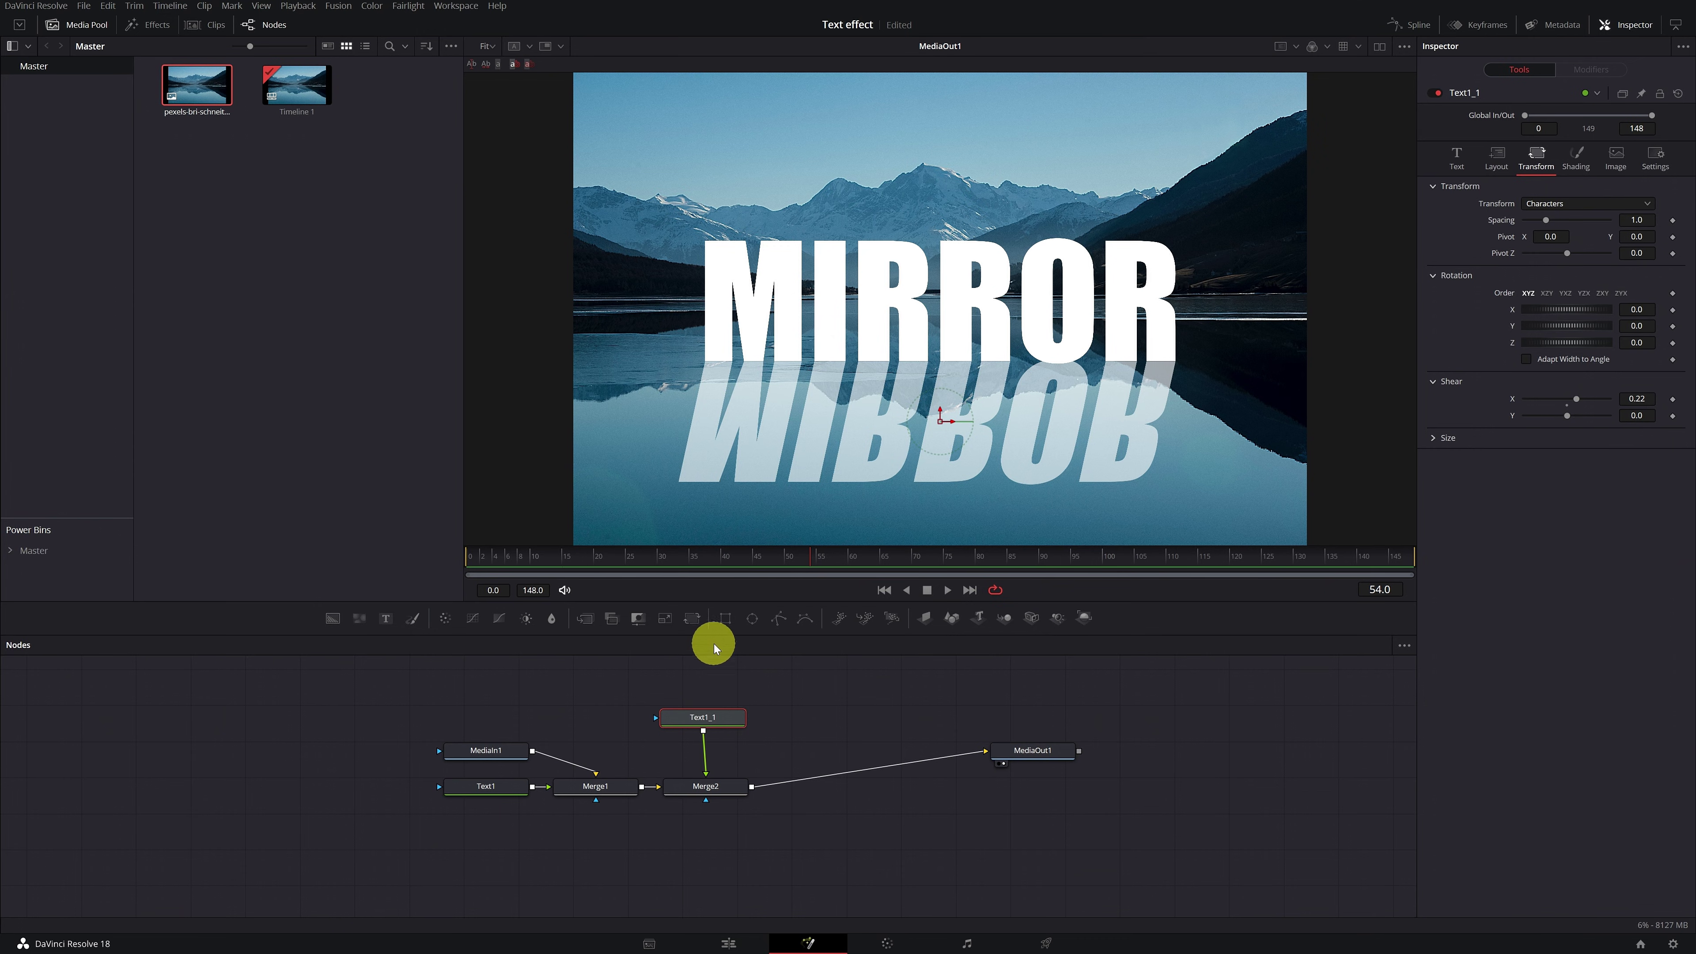
Step: Add a rectangle mask to the reflected text, about 0.746 wide and centred at Y 0.287, with a soft edge of about 0.088
{"action": "left_click", "coordinate": [726, 619]}
{"action": "left_click_drag", "start_coordinate": [758, 416], "coordinate": [637, 409]}
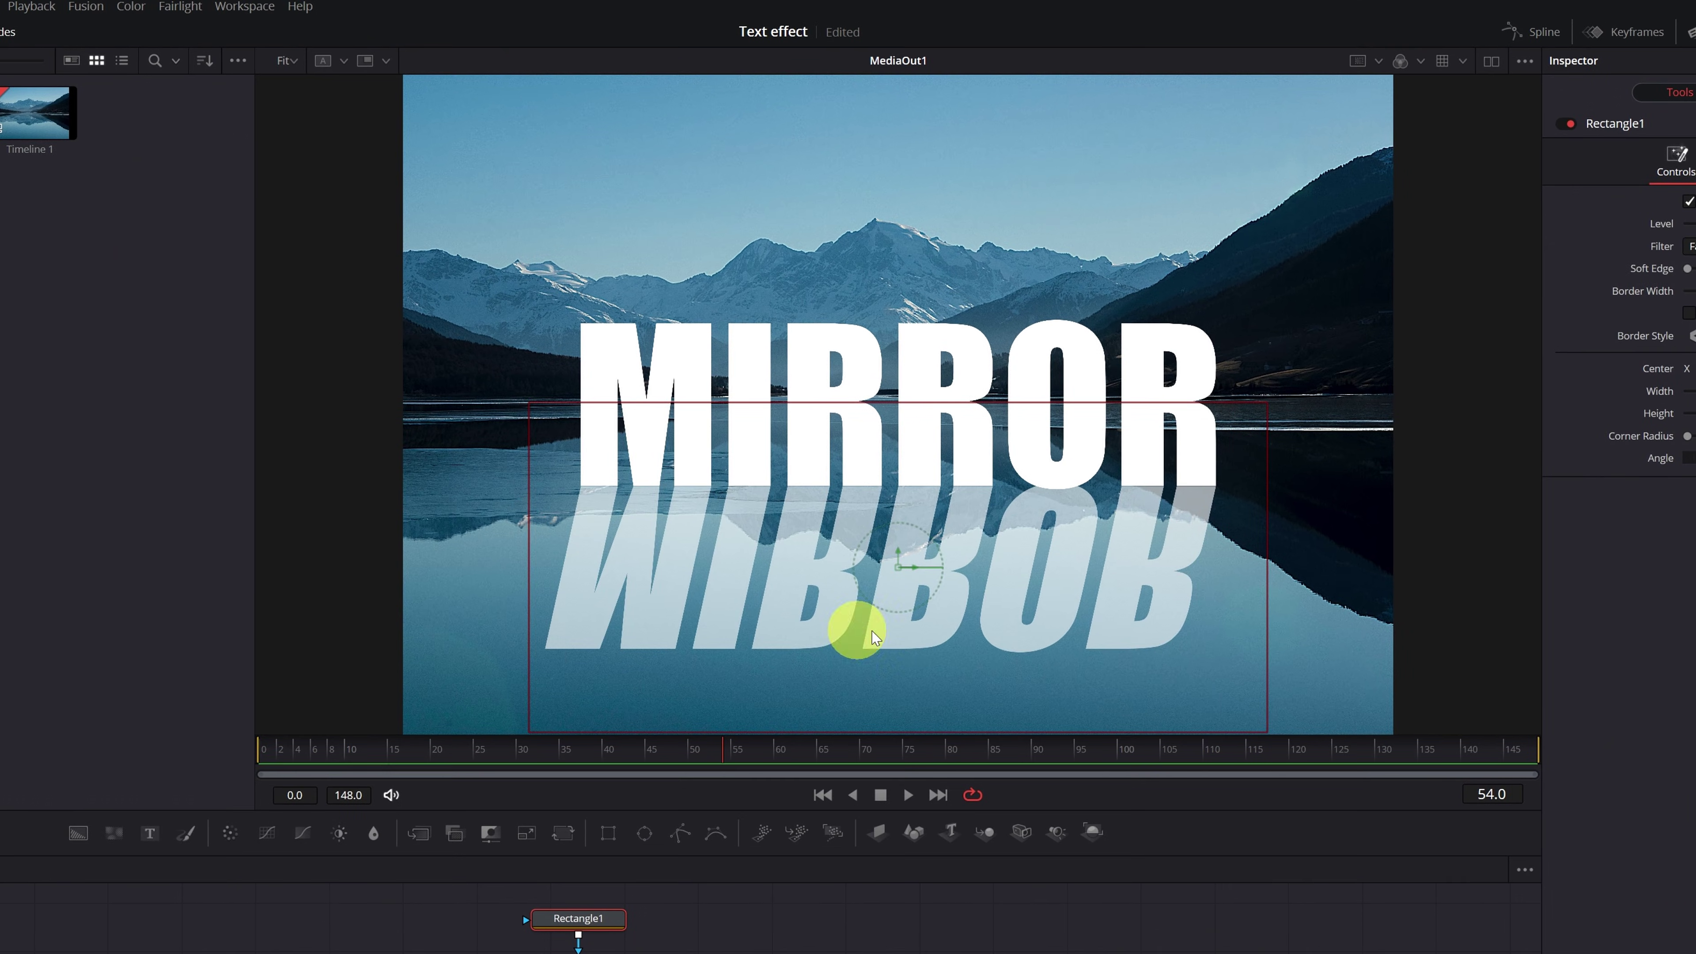
{"action": "left_click_drag", "start_coordinate": [898, 551], "coordinate": [872, 696]}
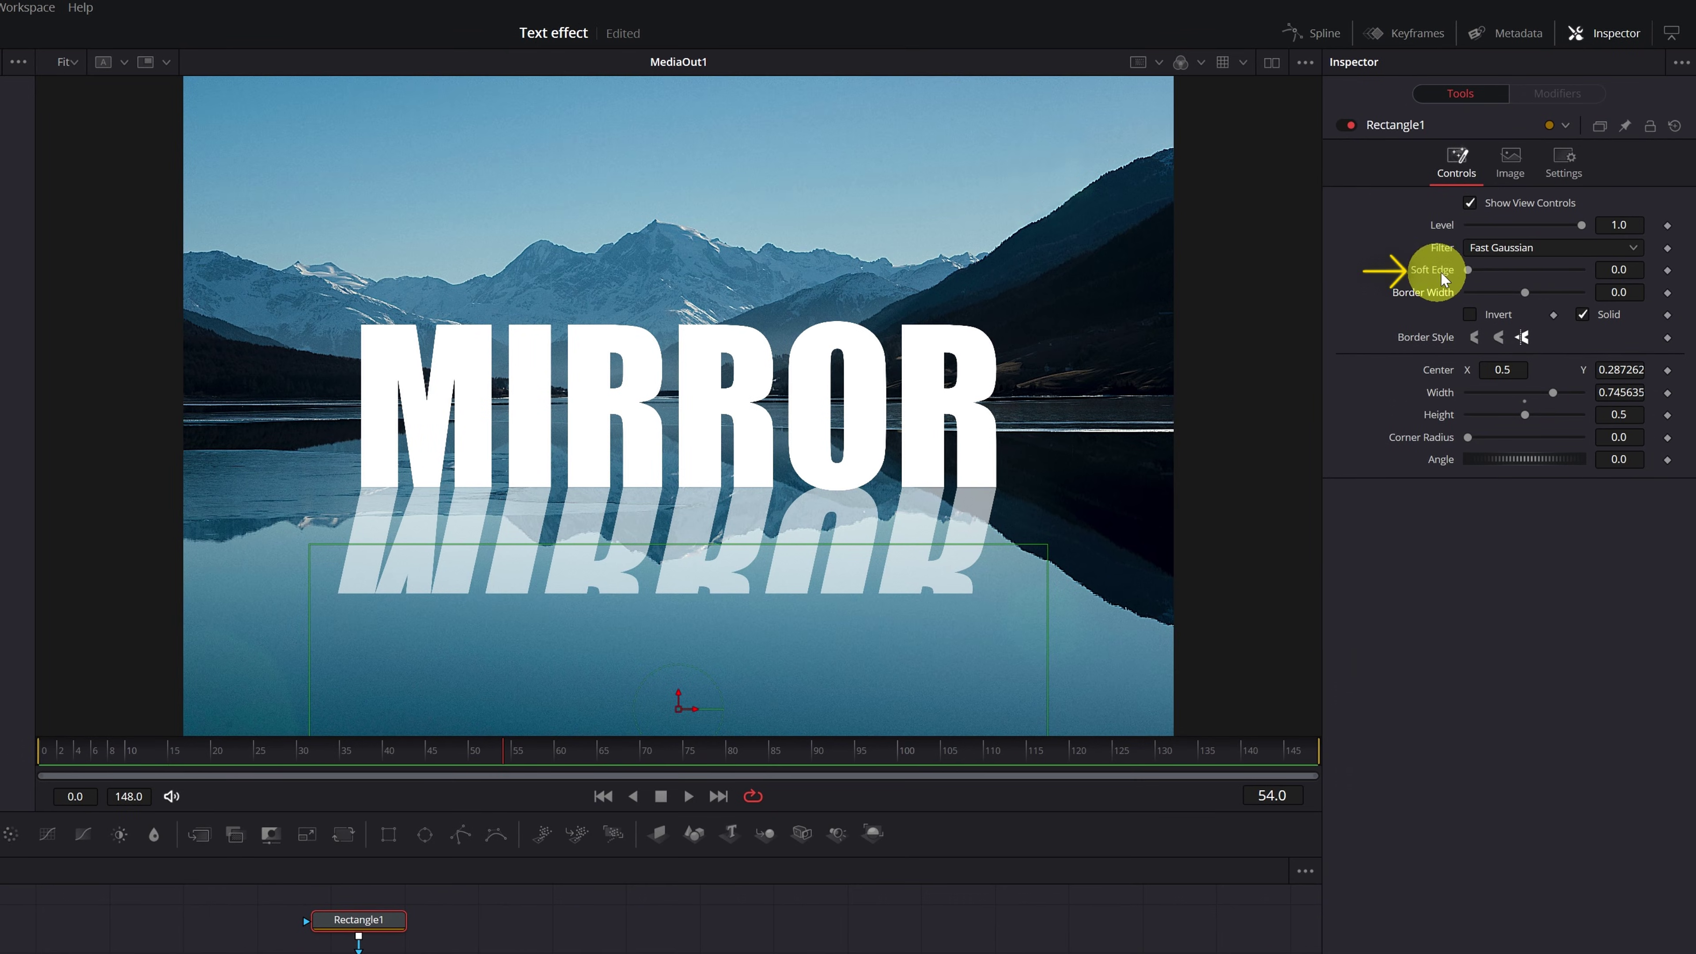
{"action": "left_click_drag", "start_coordinate": [1468, 272], "coordinate": [1517, 268]}
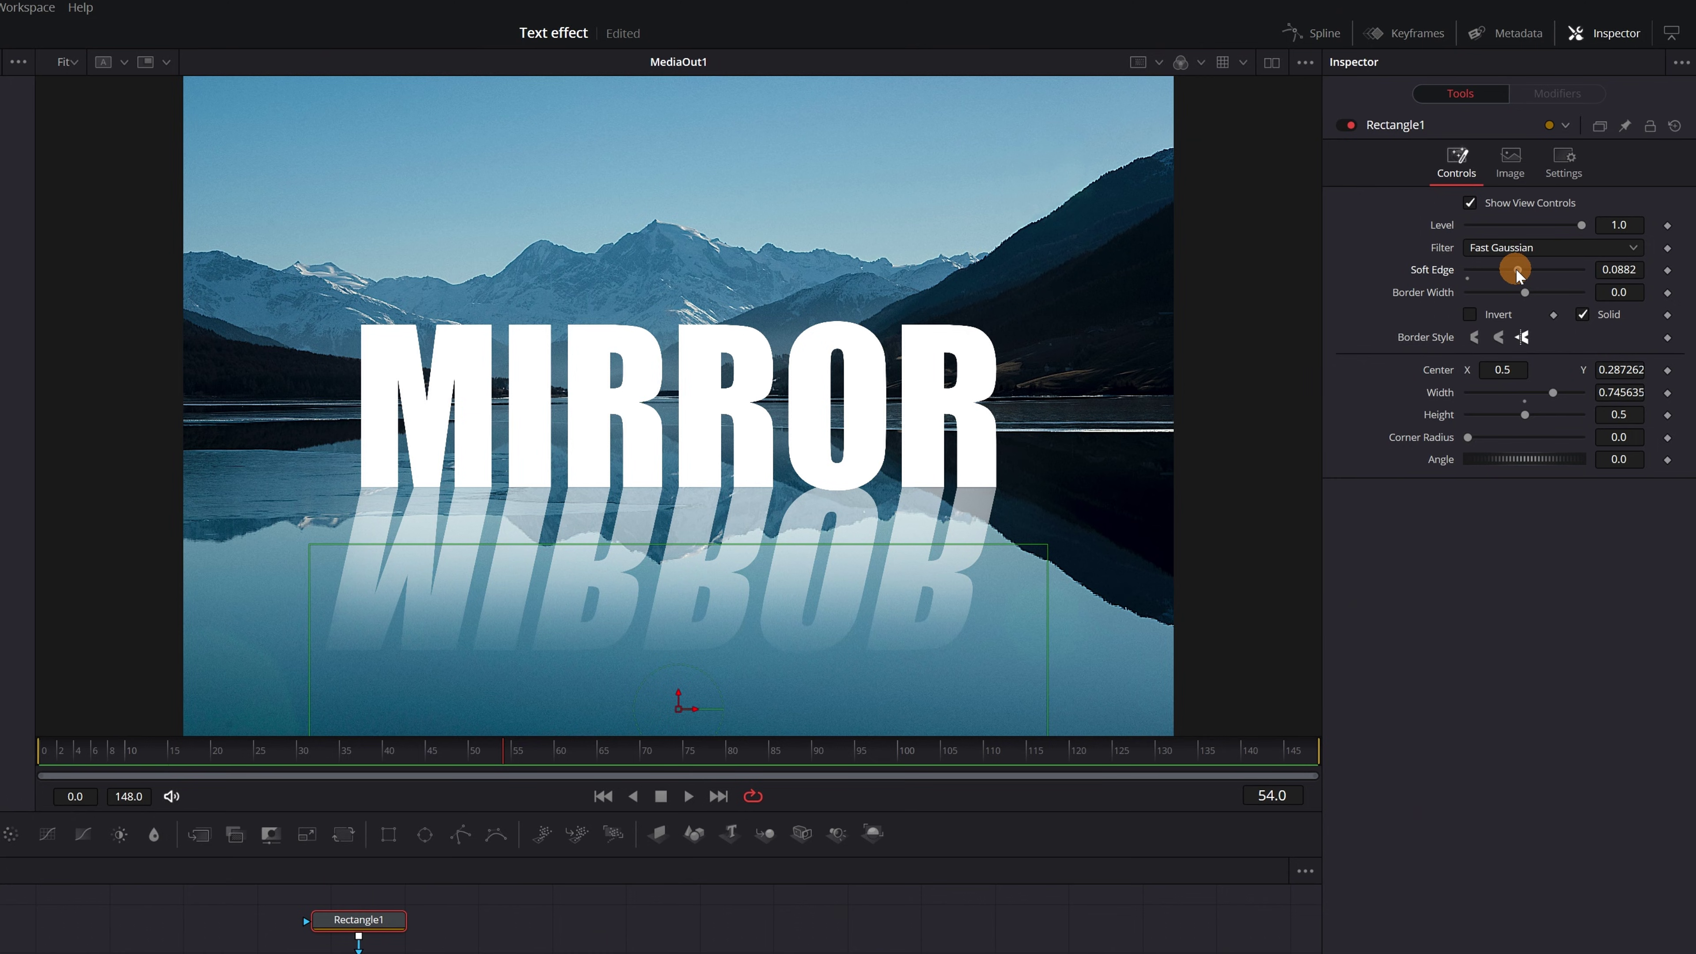